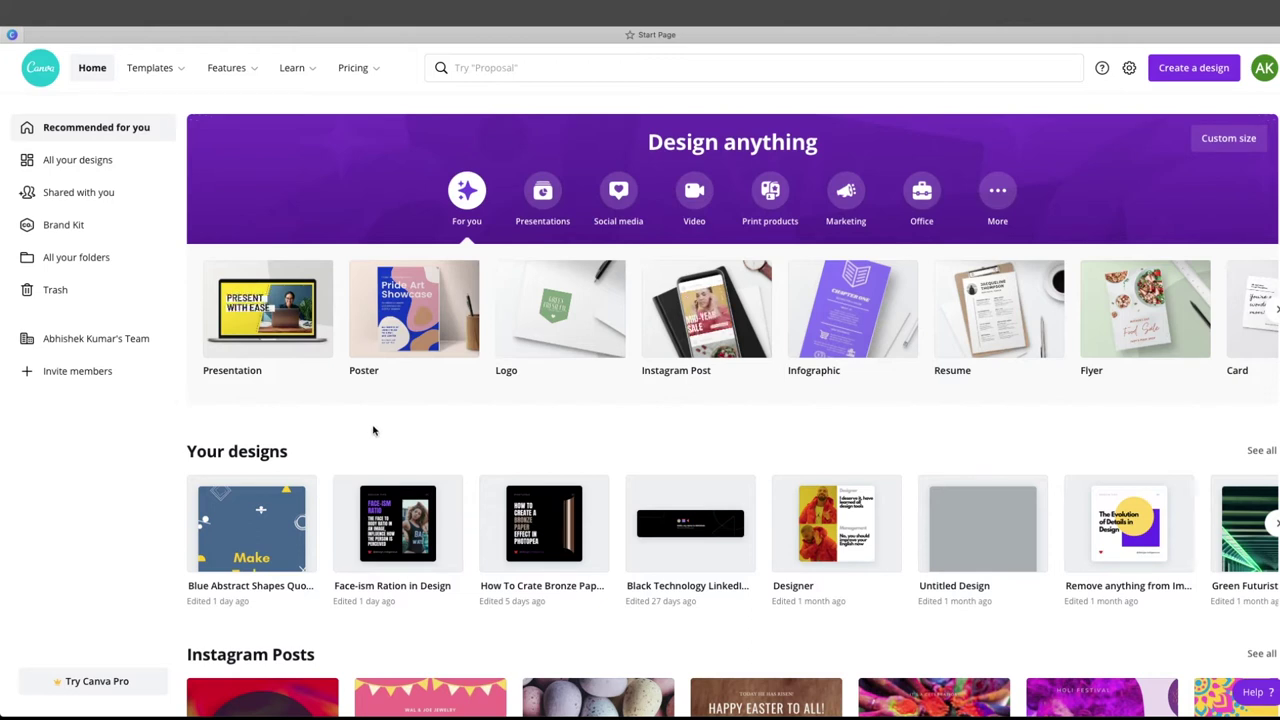
Browse the carousel of suggested design types on the home page
mouse_move(150, 67)
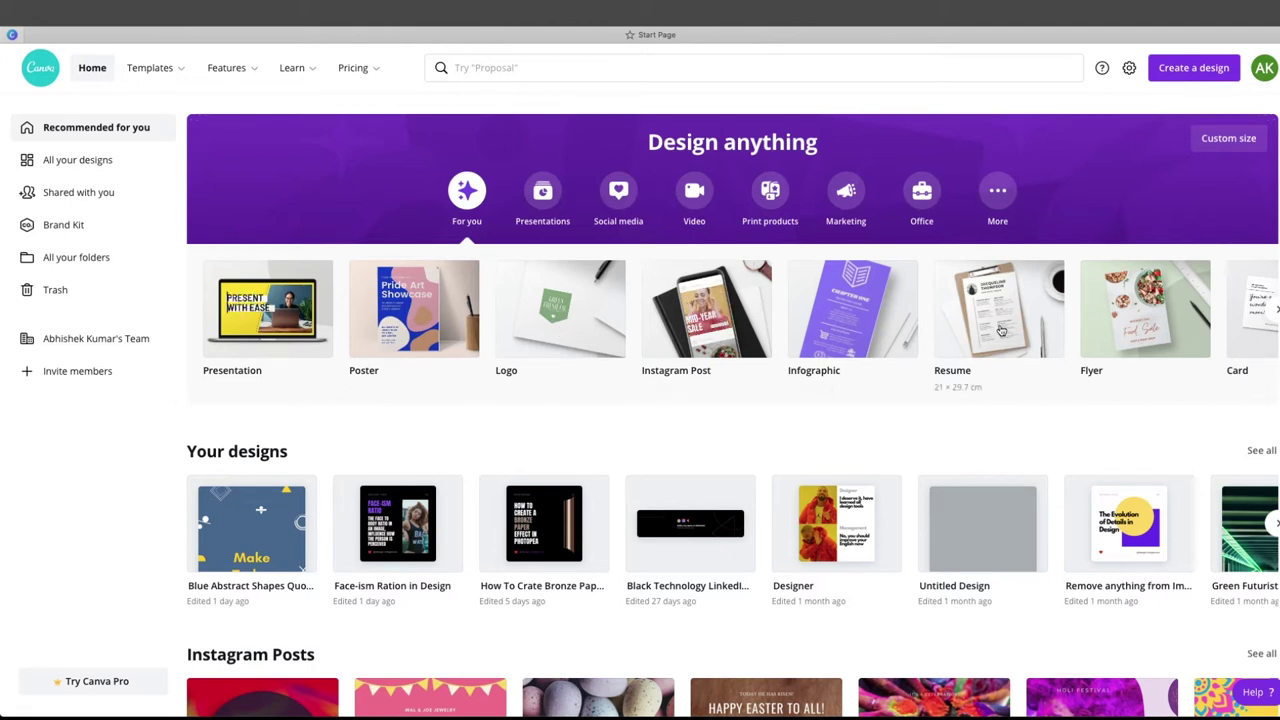
scroll(1025, 300, right, 2)
scroll(1035, 323, right, 3)
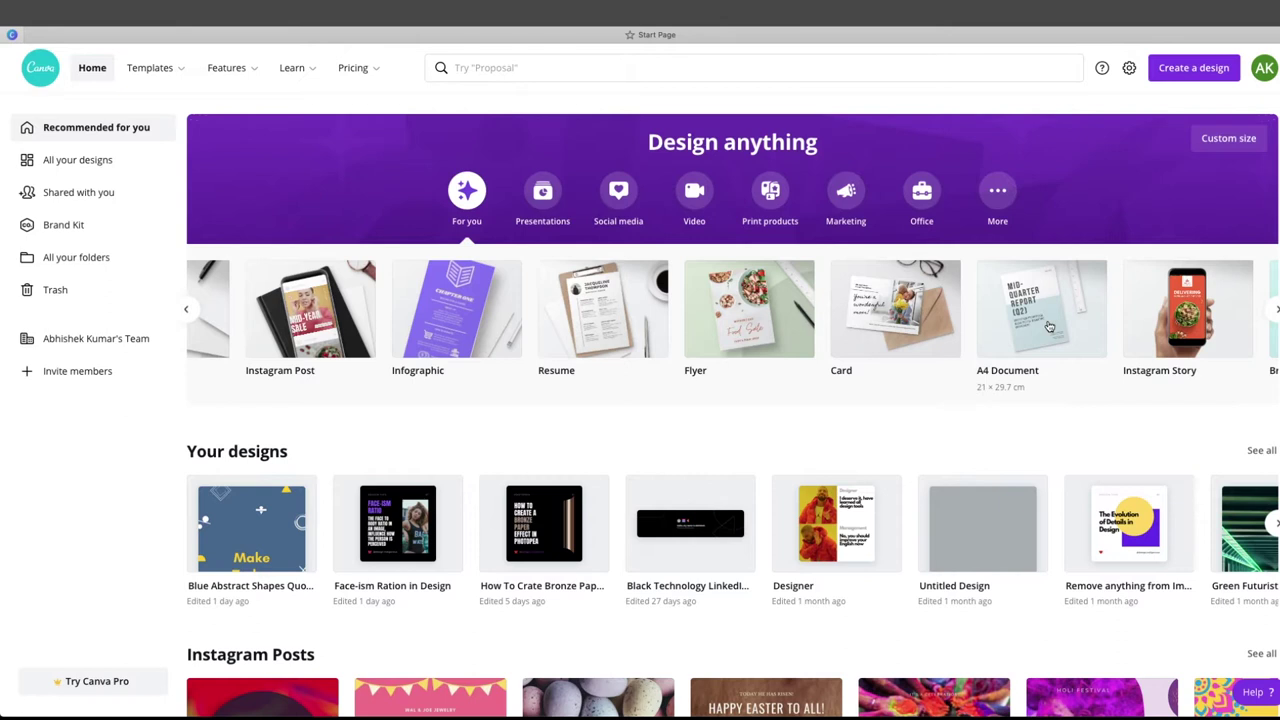
scroll(1042, 300, right, 2)
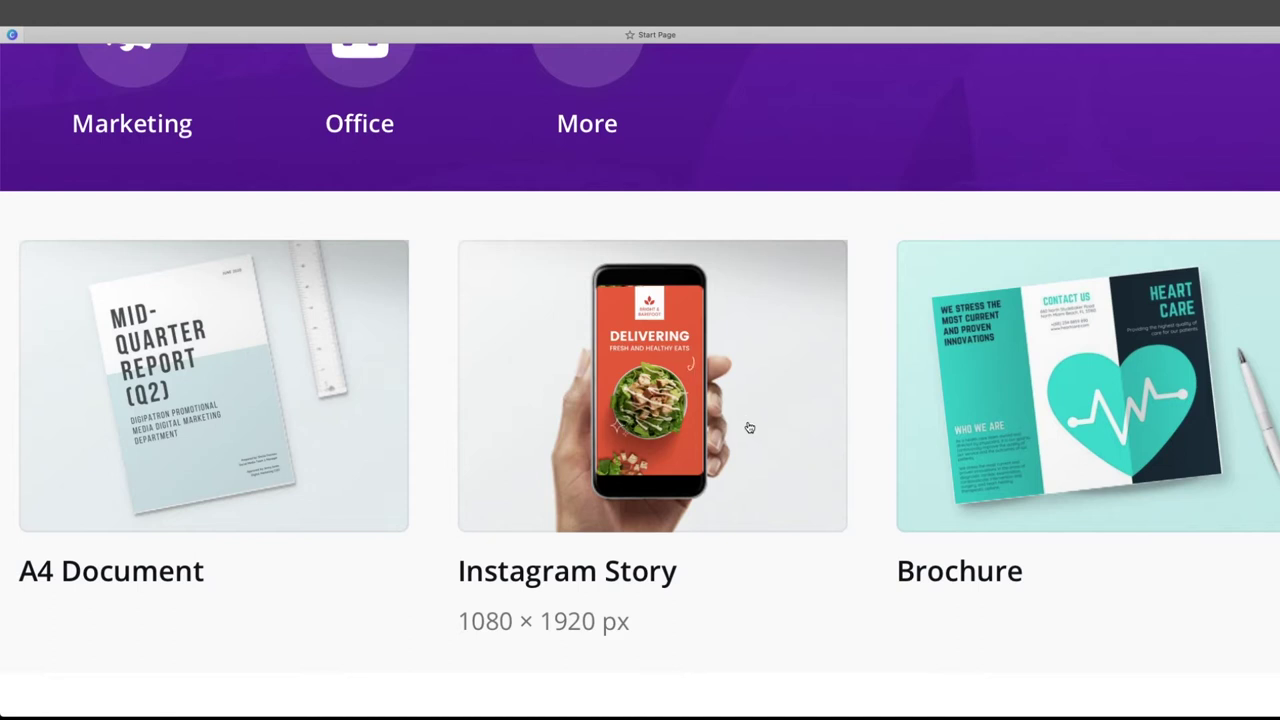
scroll(749, 428, down, 1)
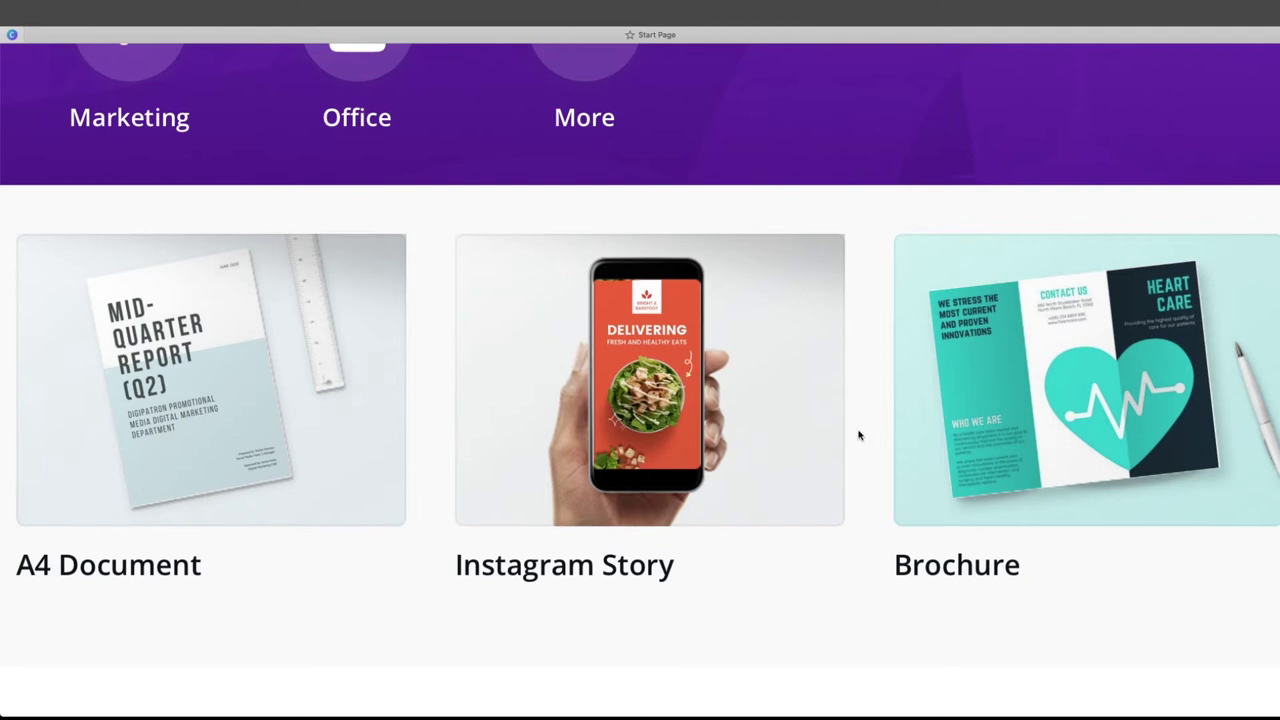
scroll(858, 435, down, 5)
scroll(1020, 322, right, 3)
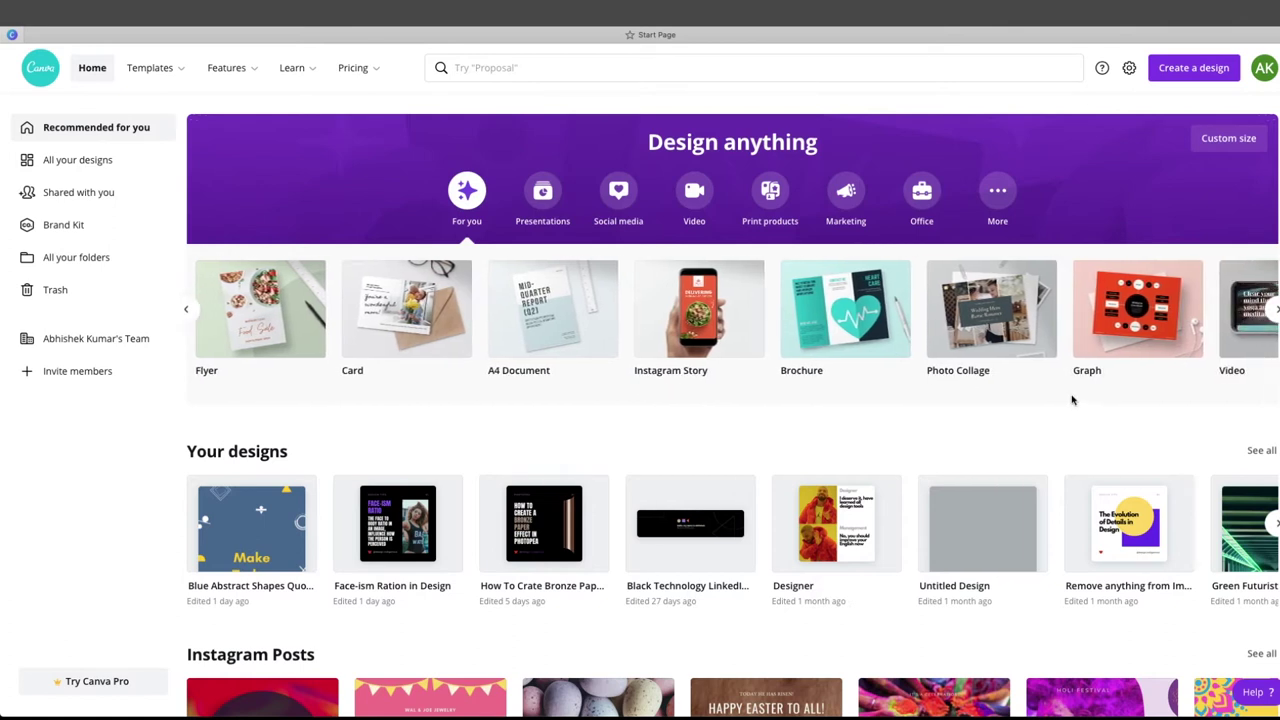
scroll(1120, 391, right, 4)
scroll(1120, 392, right, 8)
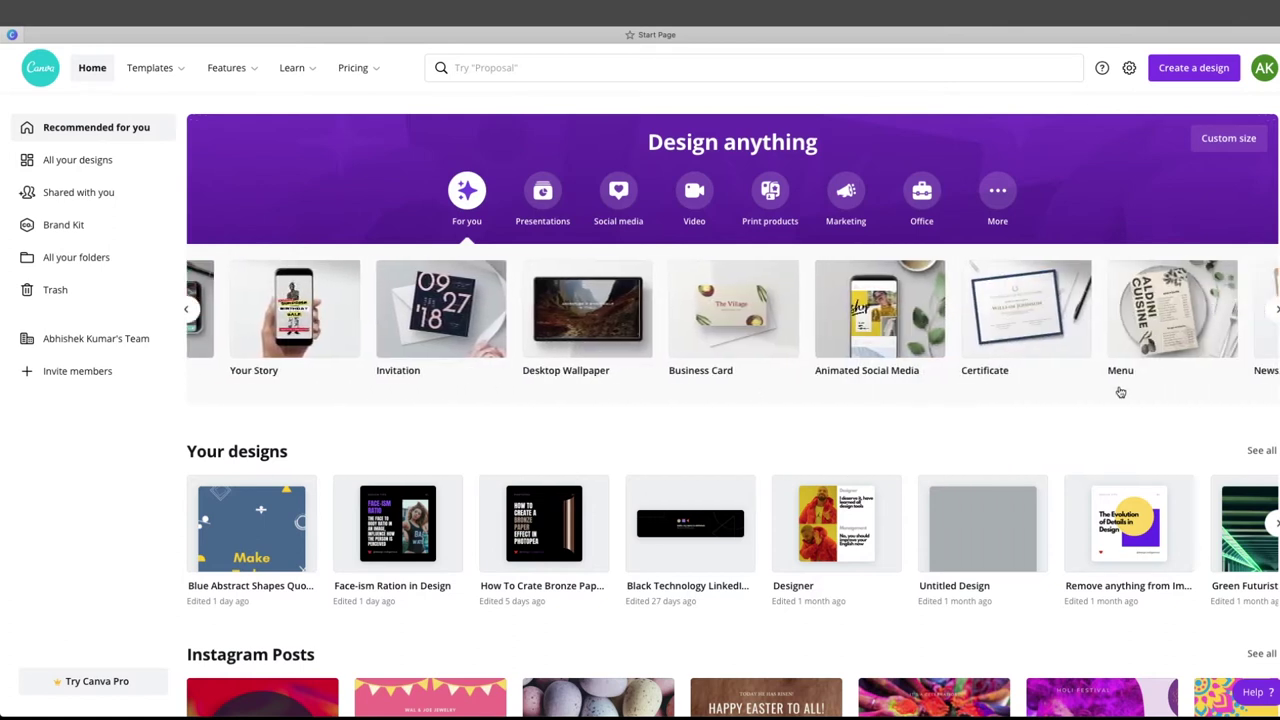
scroll(1120, 392, right, 6)
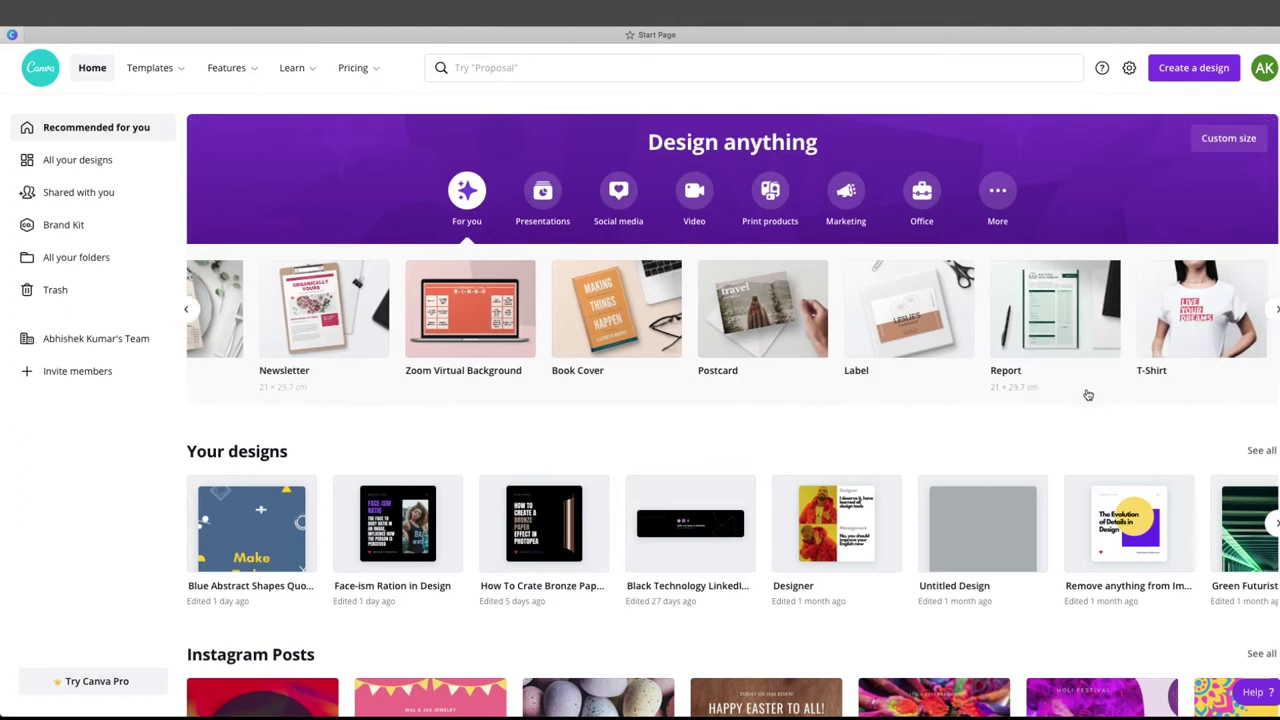
scroll(1054, 398, right, 12)
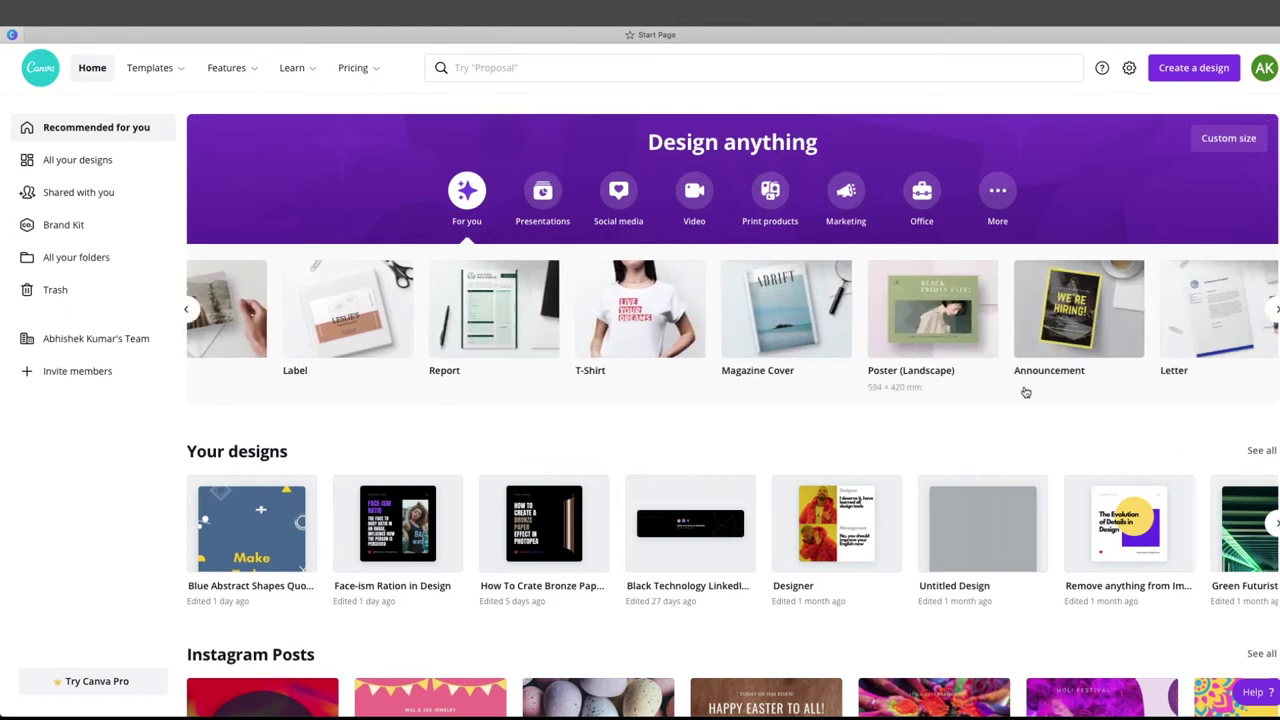
scroll(1031, 392, right, 12)
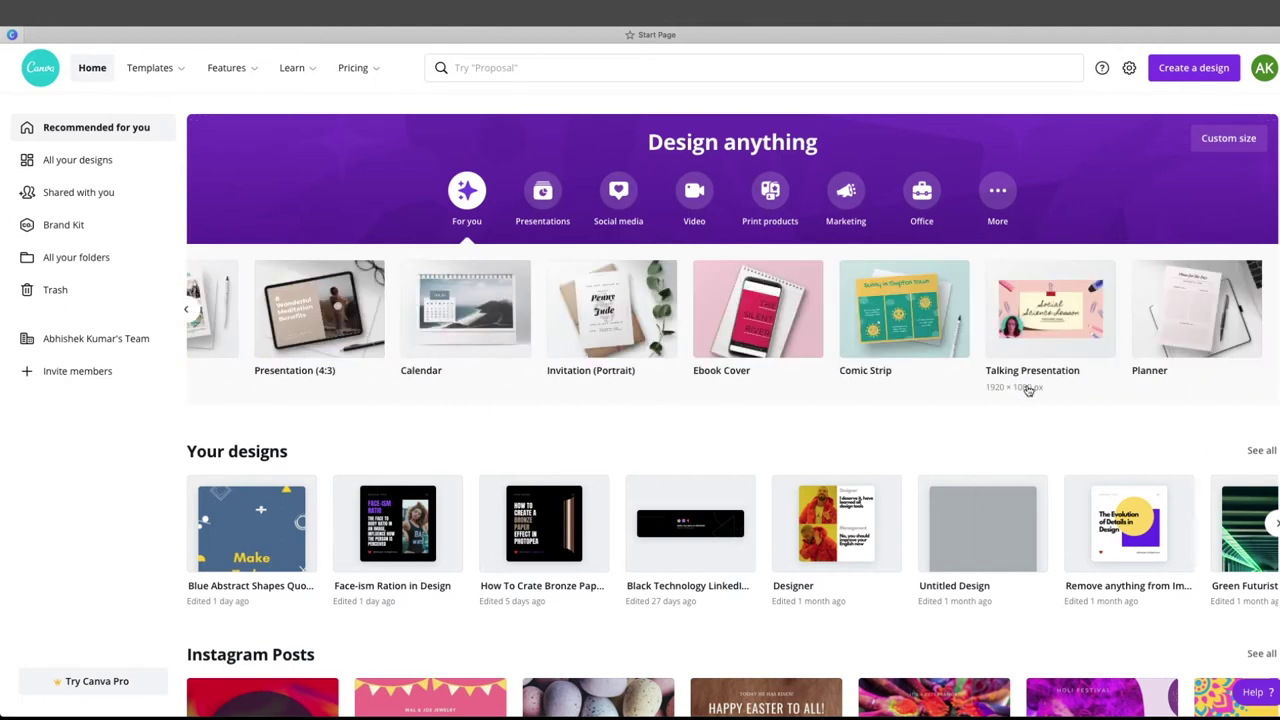
scroll(1031, 392, left, 12)
scroll(1031, 392, left, 15)
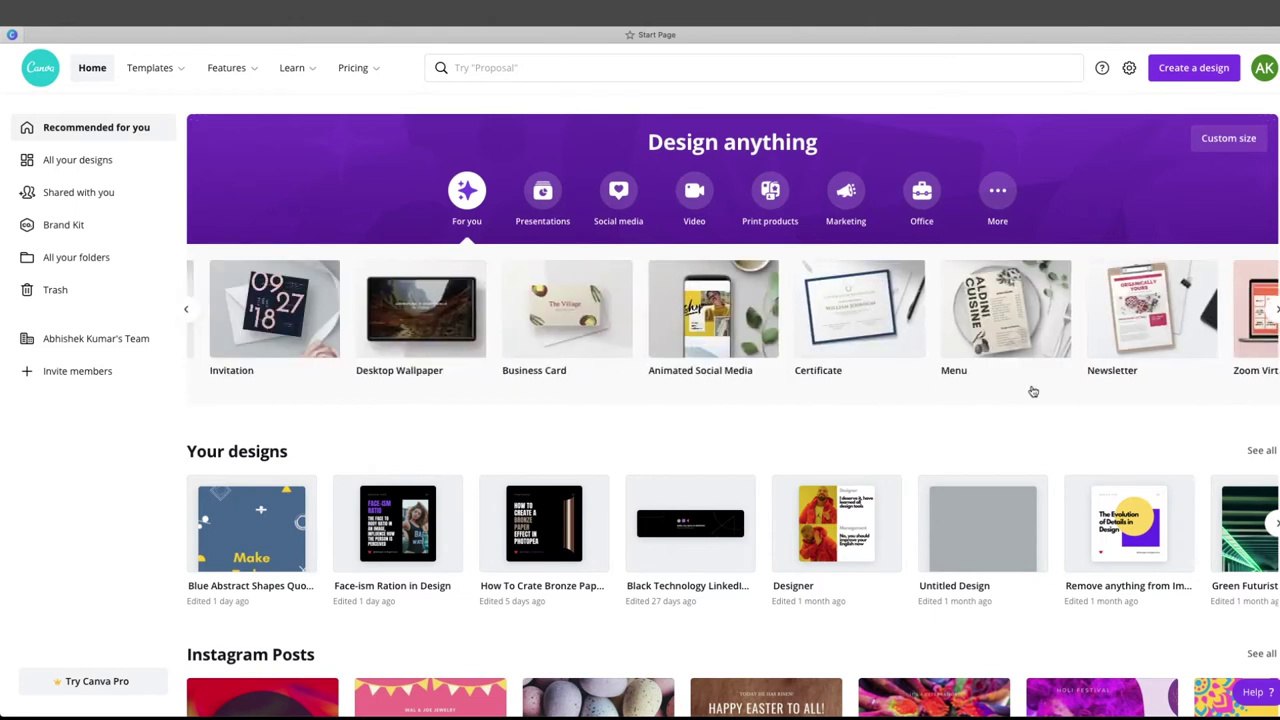
scroll(1030, 392, left, 6)
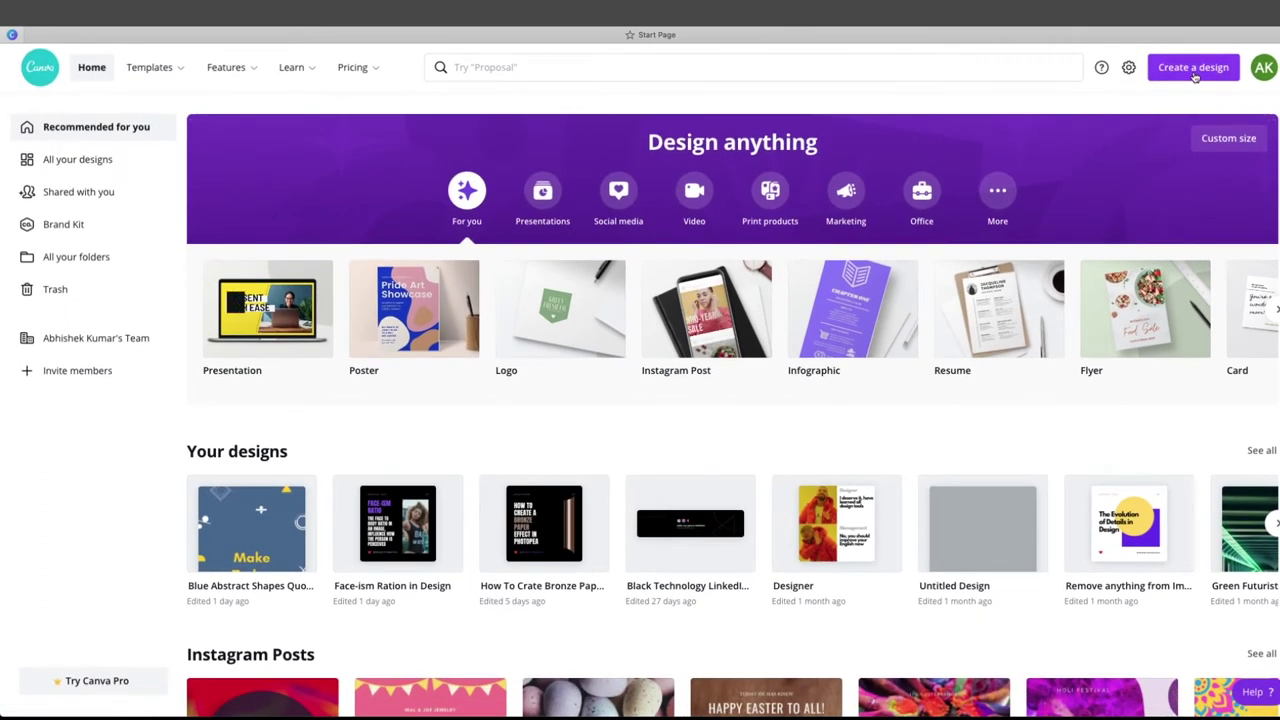
Create a blank Instagram Post design at 1080 × 1080 px
click(1195, 74)
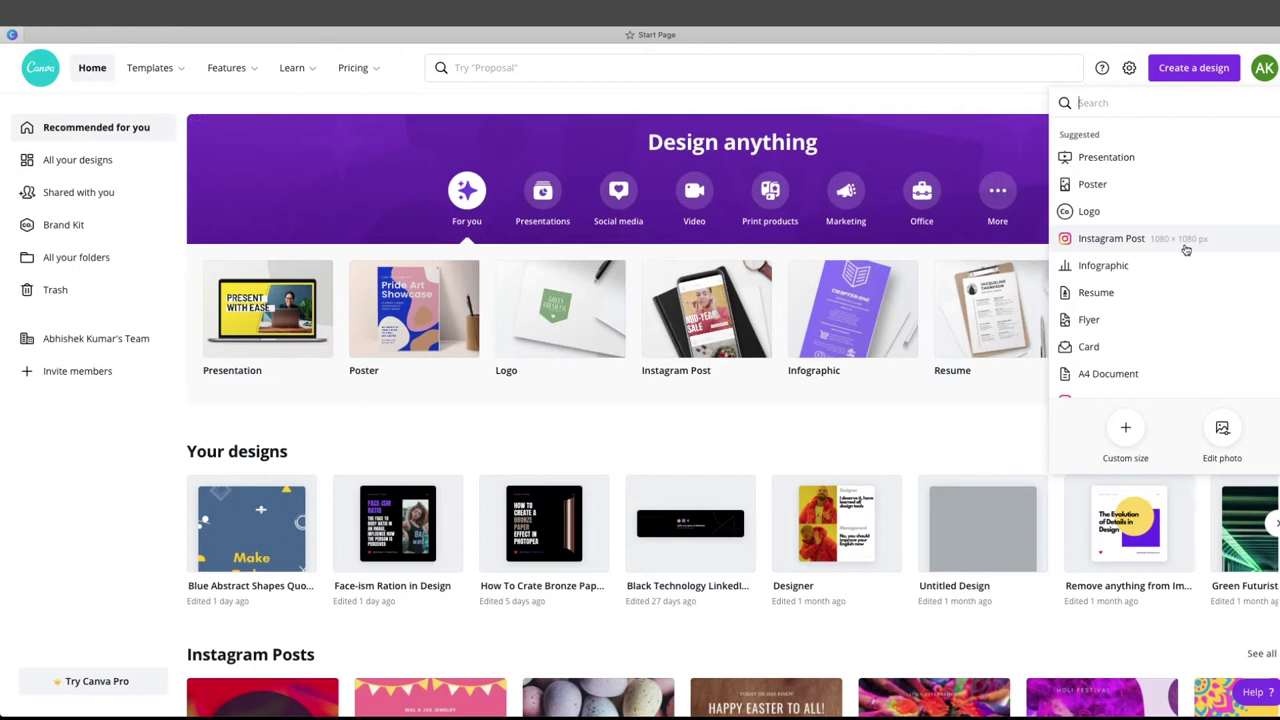
click(1112, 239)
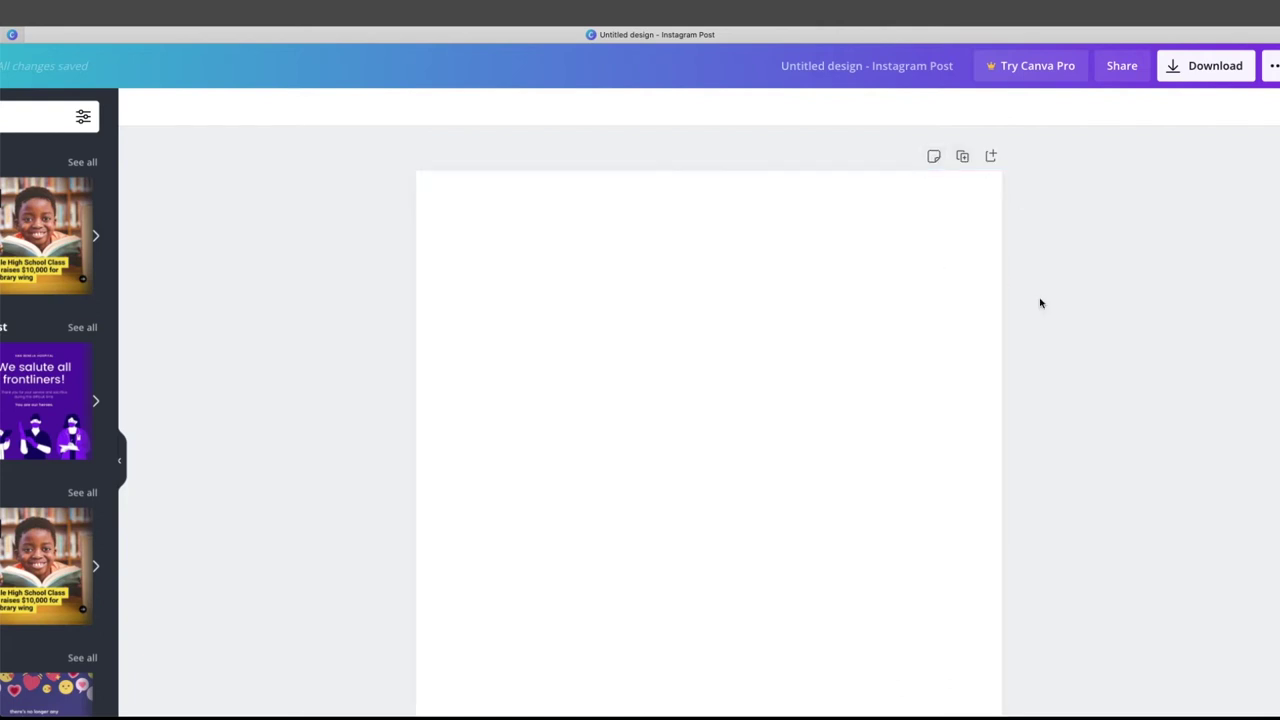
key(ctrl+plus)
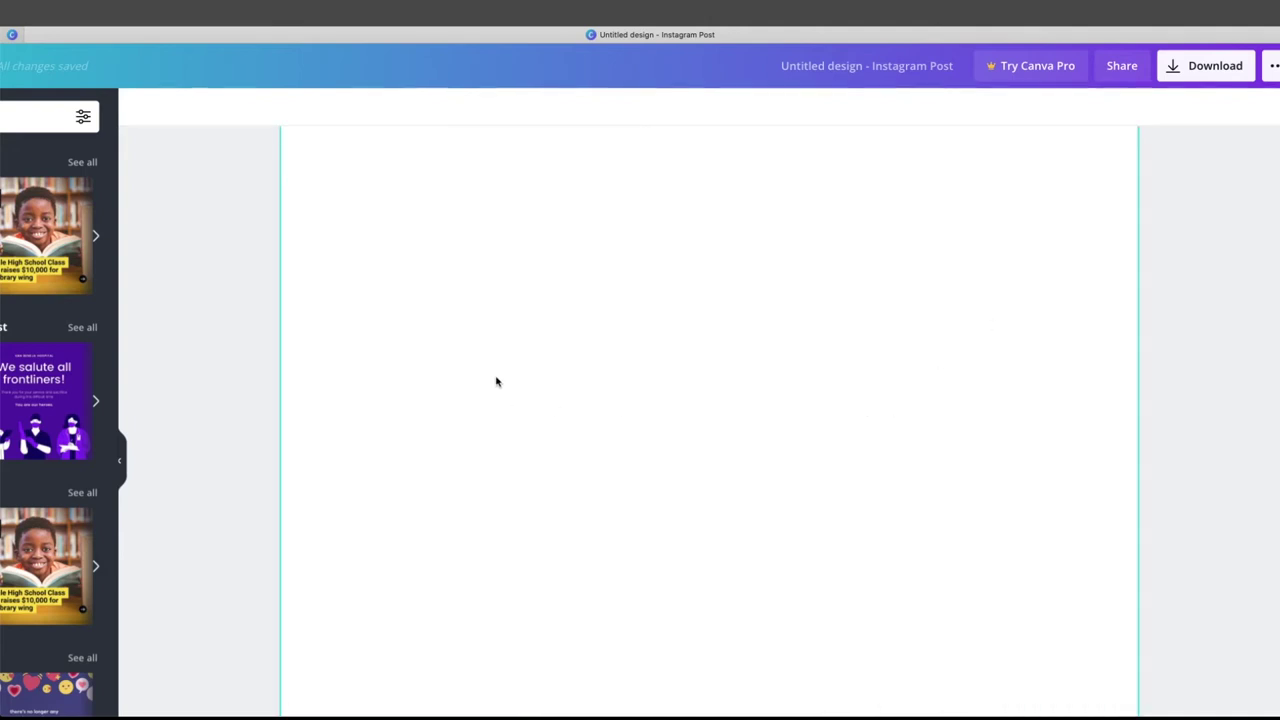
scroll(546, 357, down, 3)
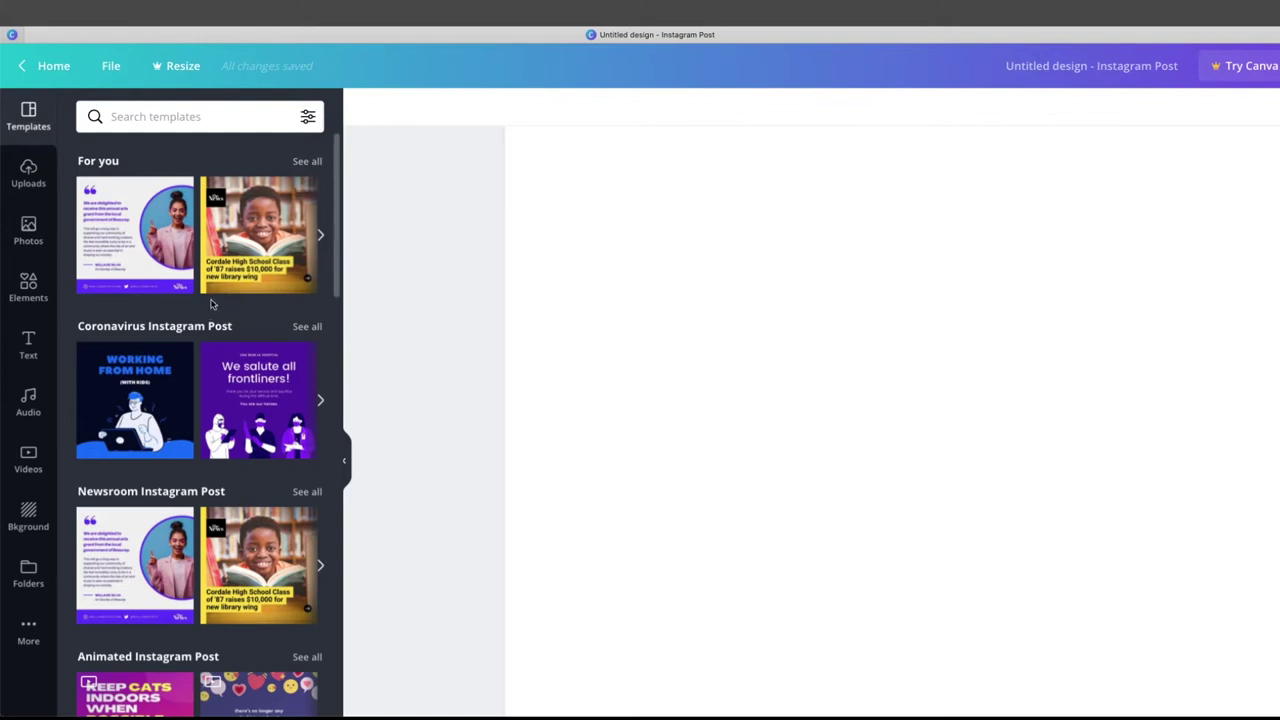
Browse the Instagram Post template categories from the suggested ones down to the seasonal and wedding ones
scroll(227, 241, down, 1)
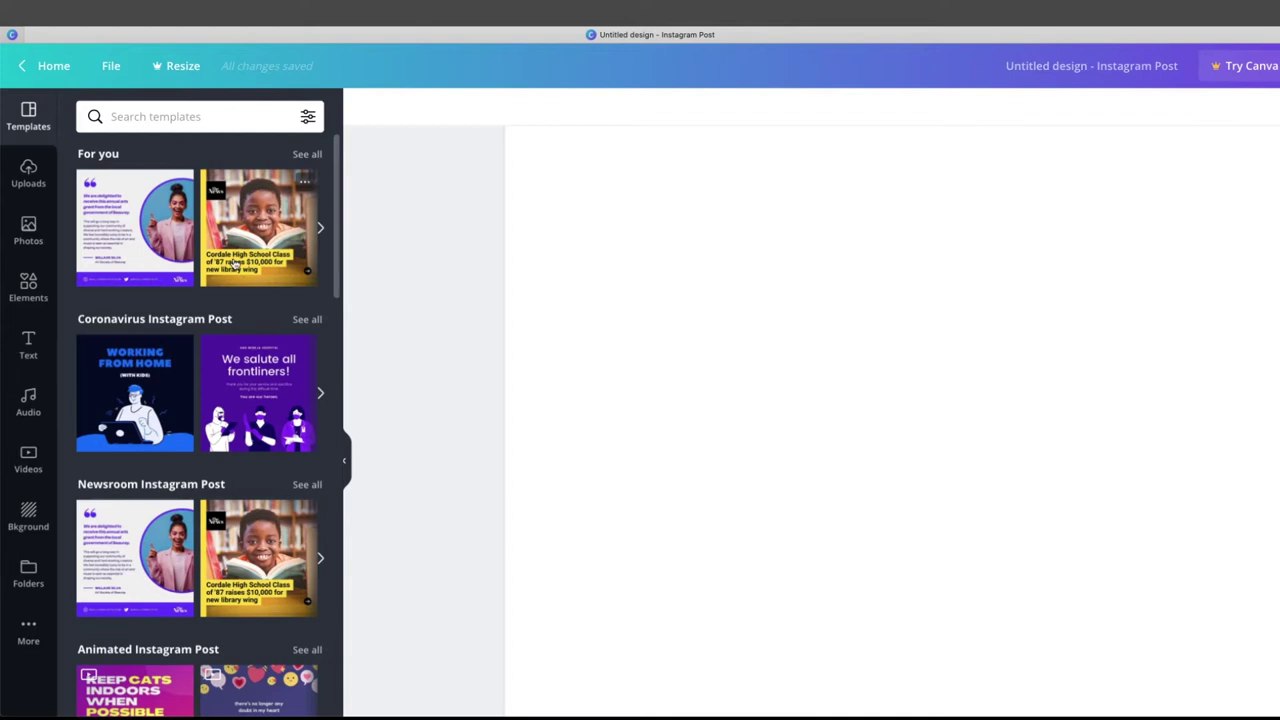
scroll(241, 362, down, 2)
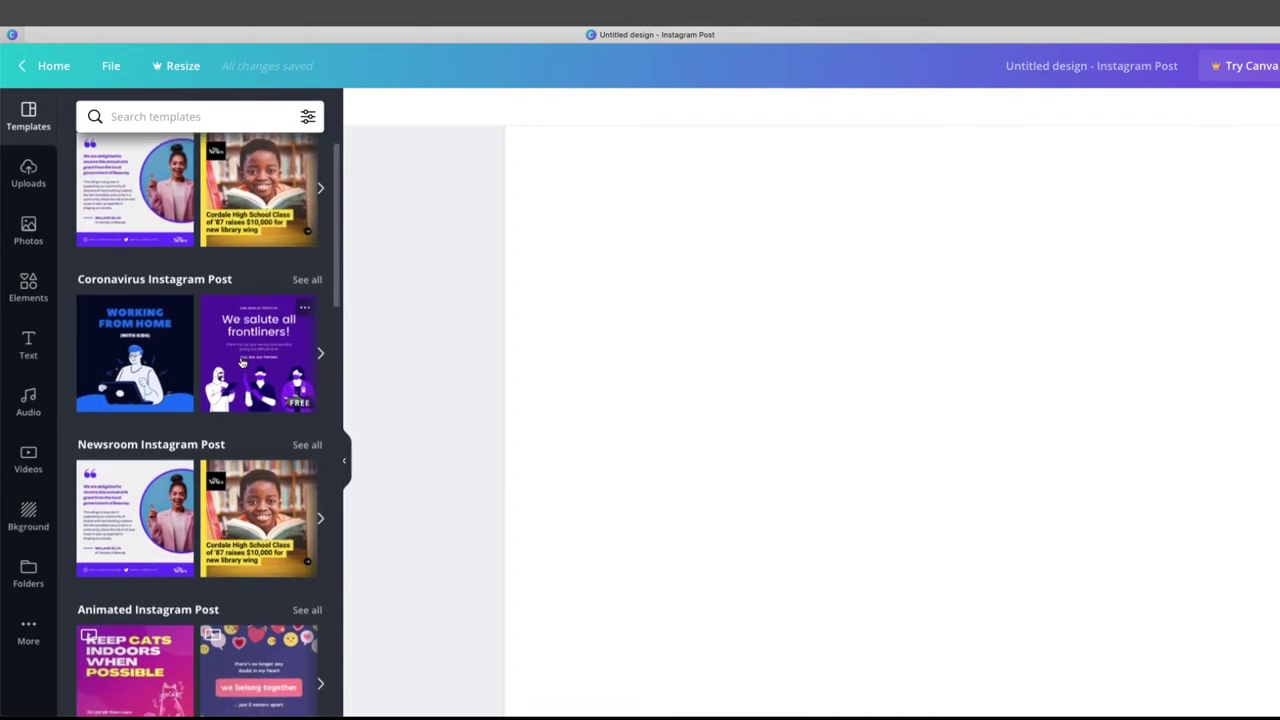
scroll(241, 362, down, 2)
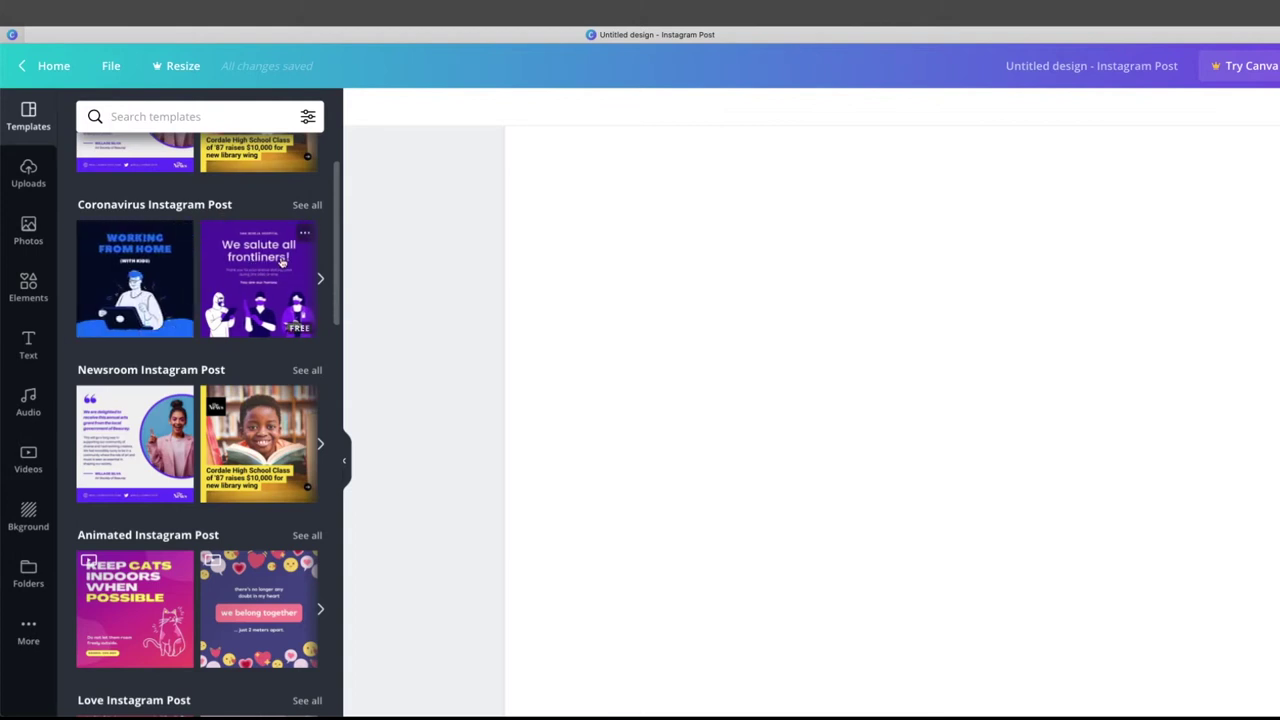
scroll(256, 277, down, 3)
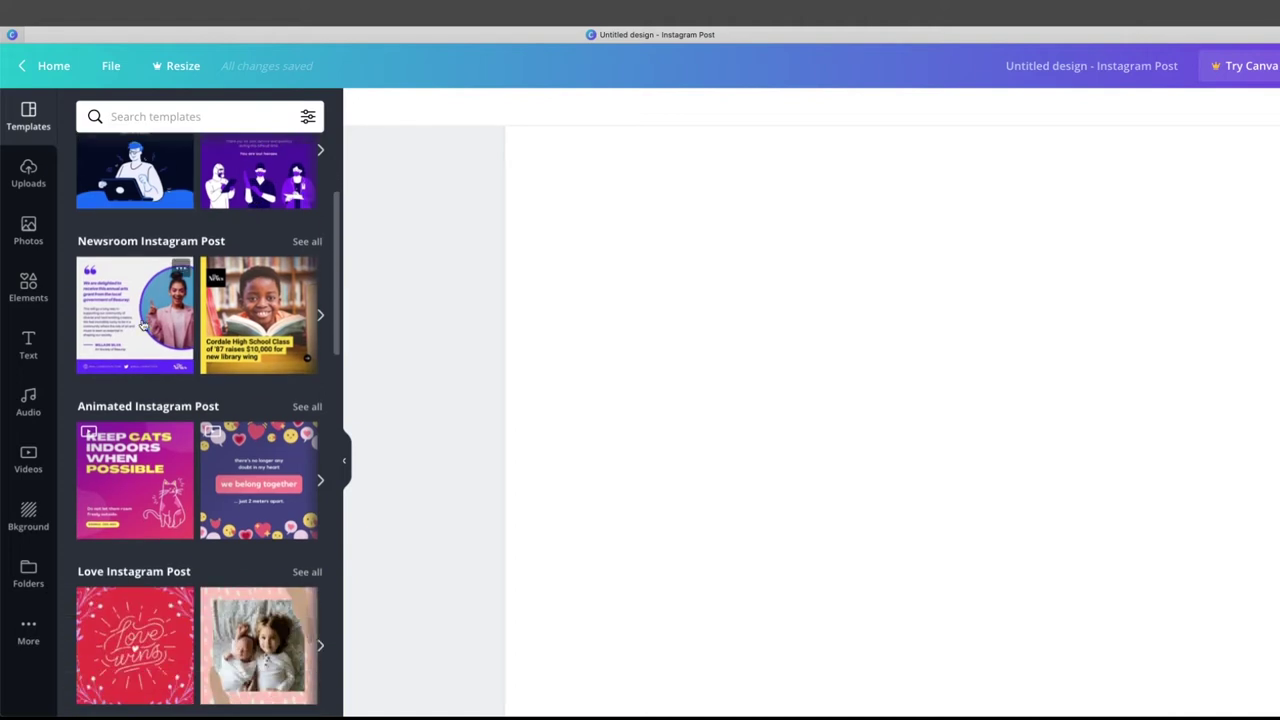
scroll(265, 317, down, 3)
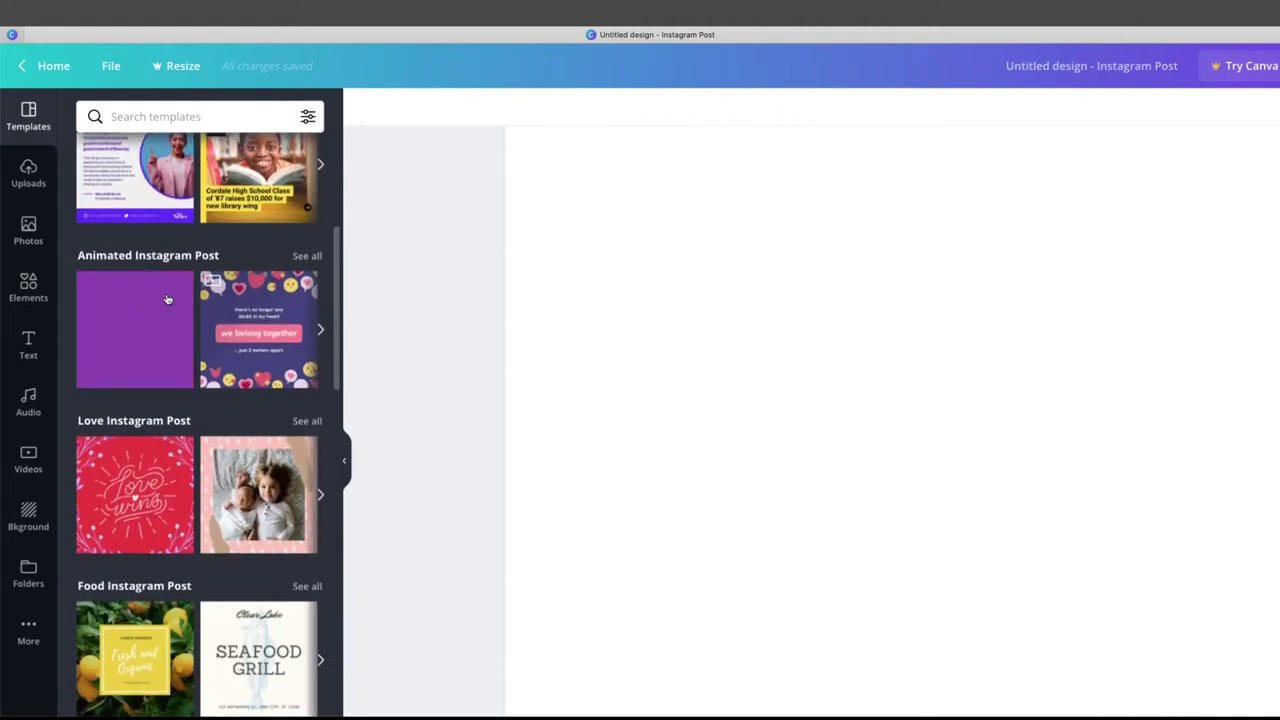
scroll(150, 310, down, 3)
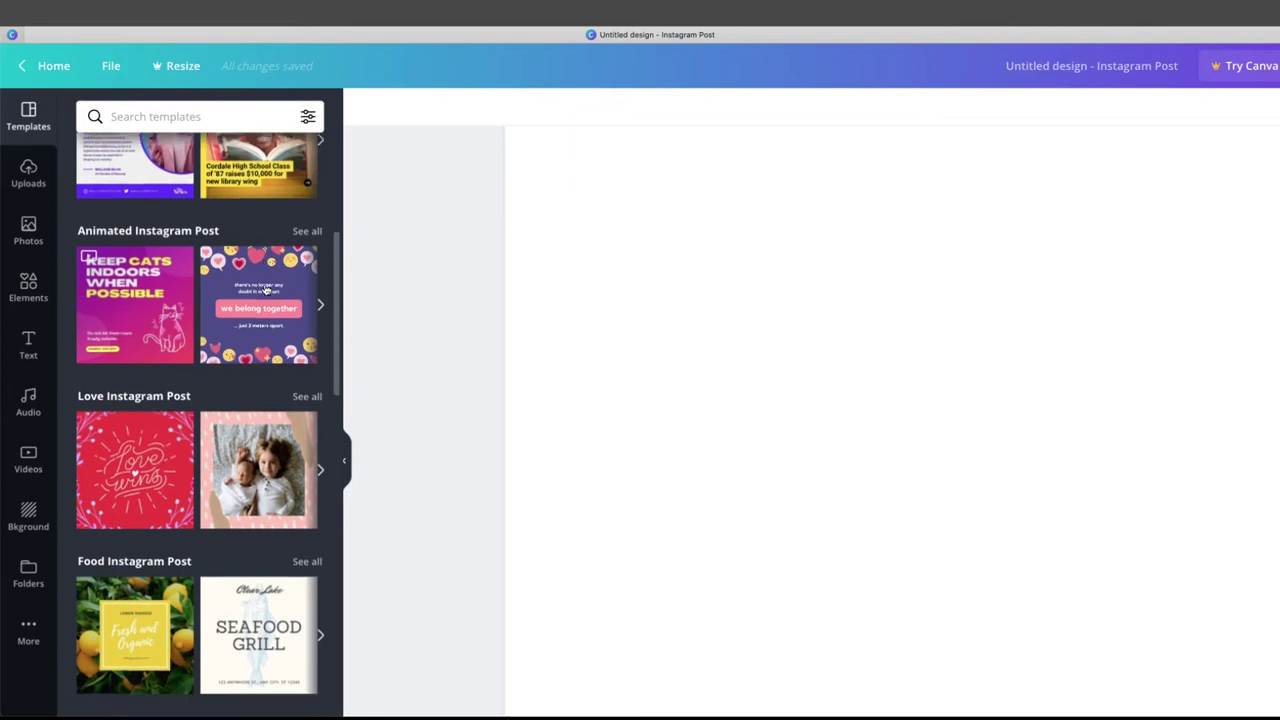
scroll(246, 345, down, 3)
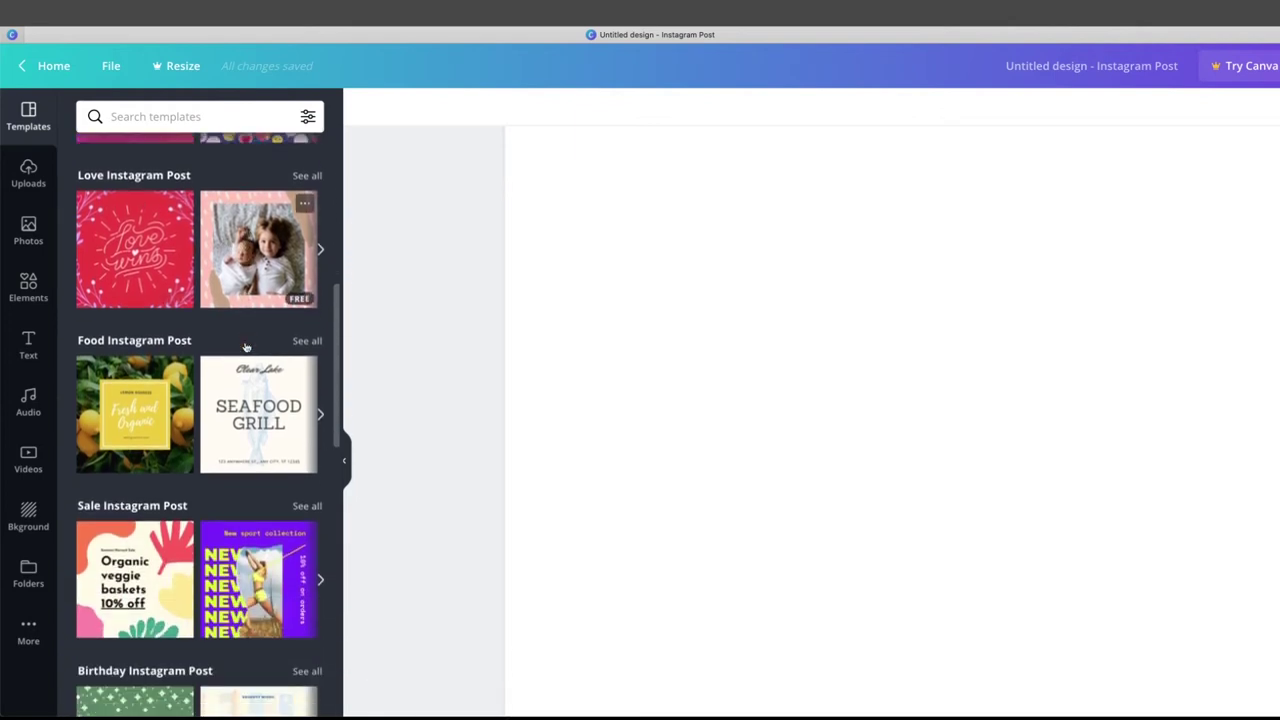
scroll(270, 388, down, 4)
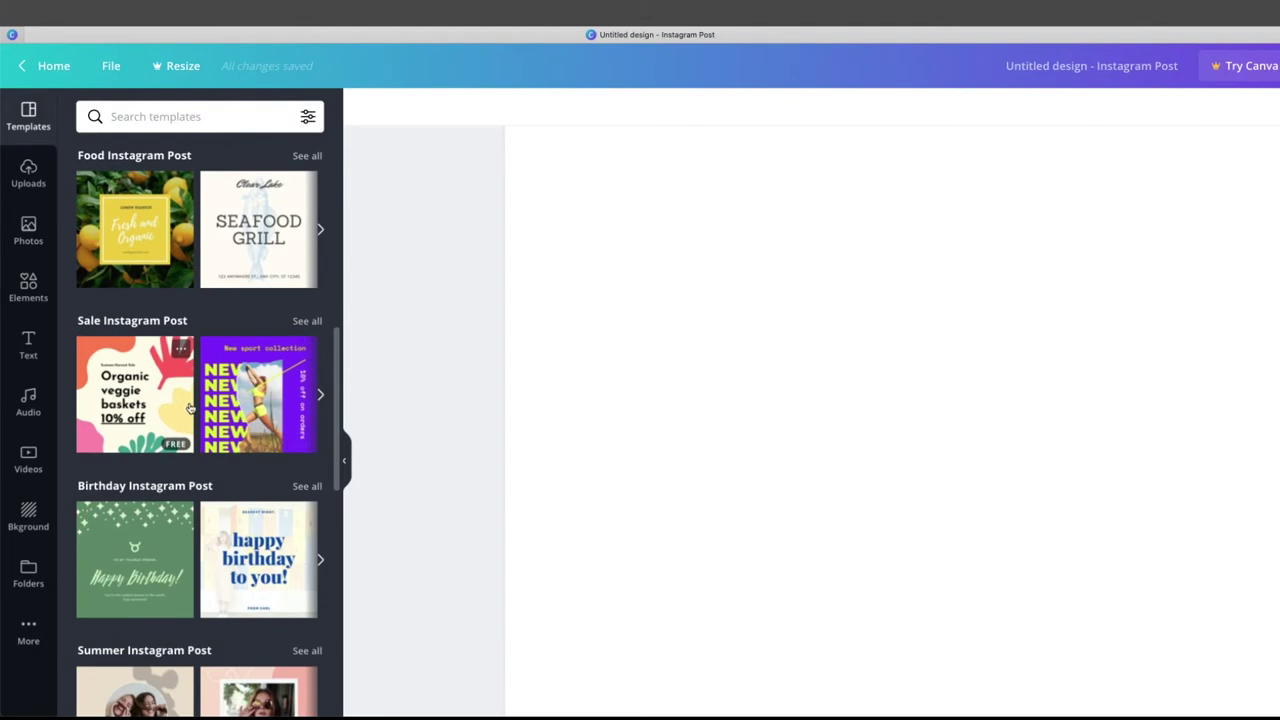
scroll(185, 410, down, 5)
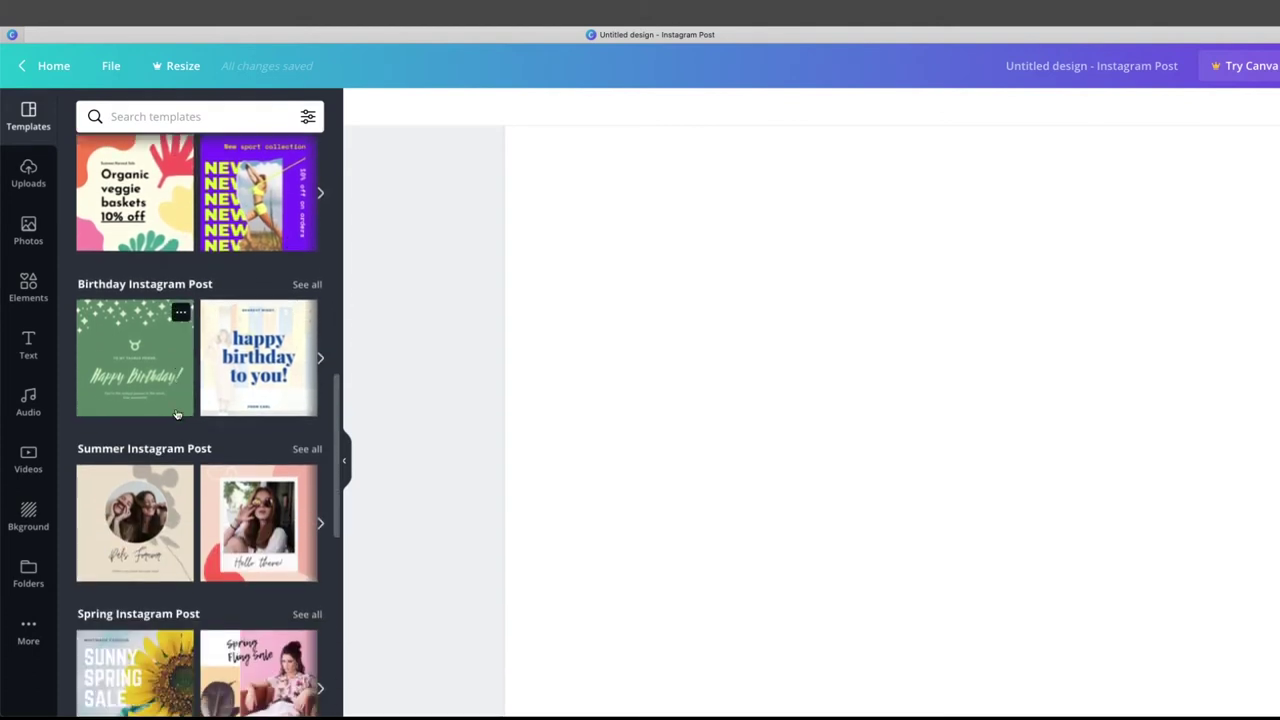
scroll(210, 390, down, 3)
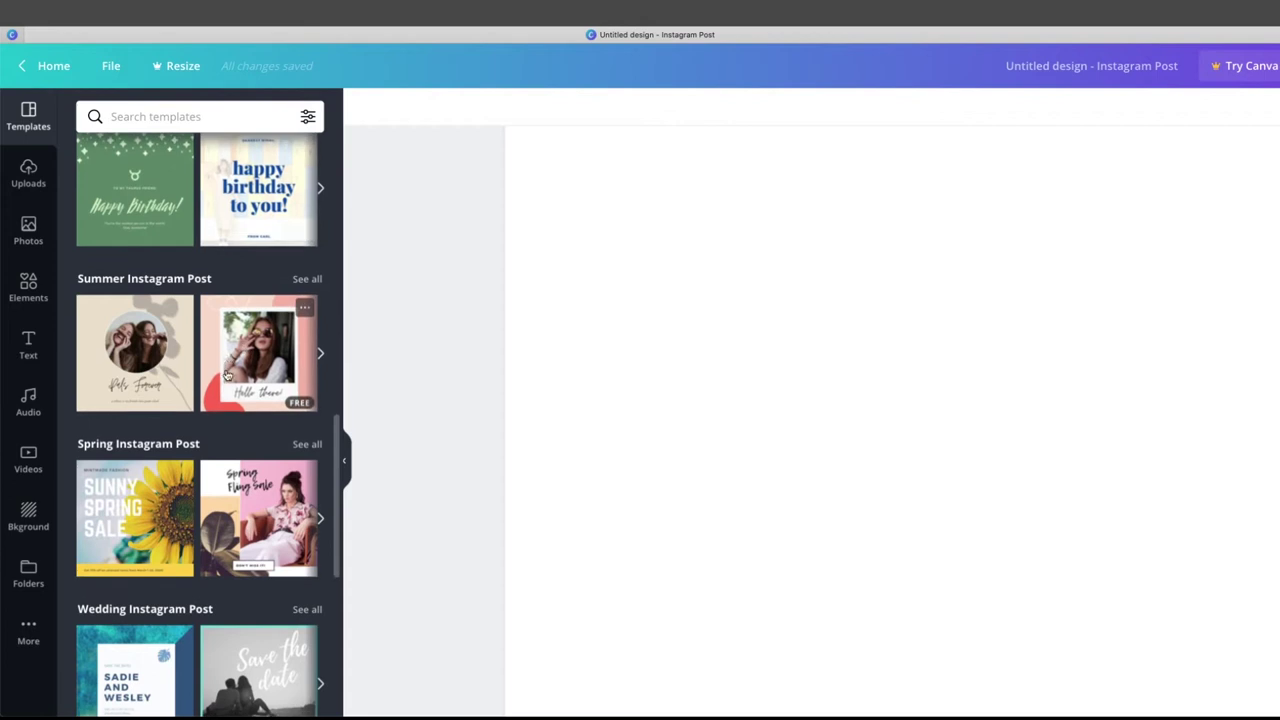
scroll(226, 375, down, 3)
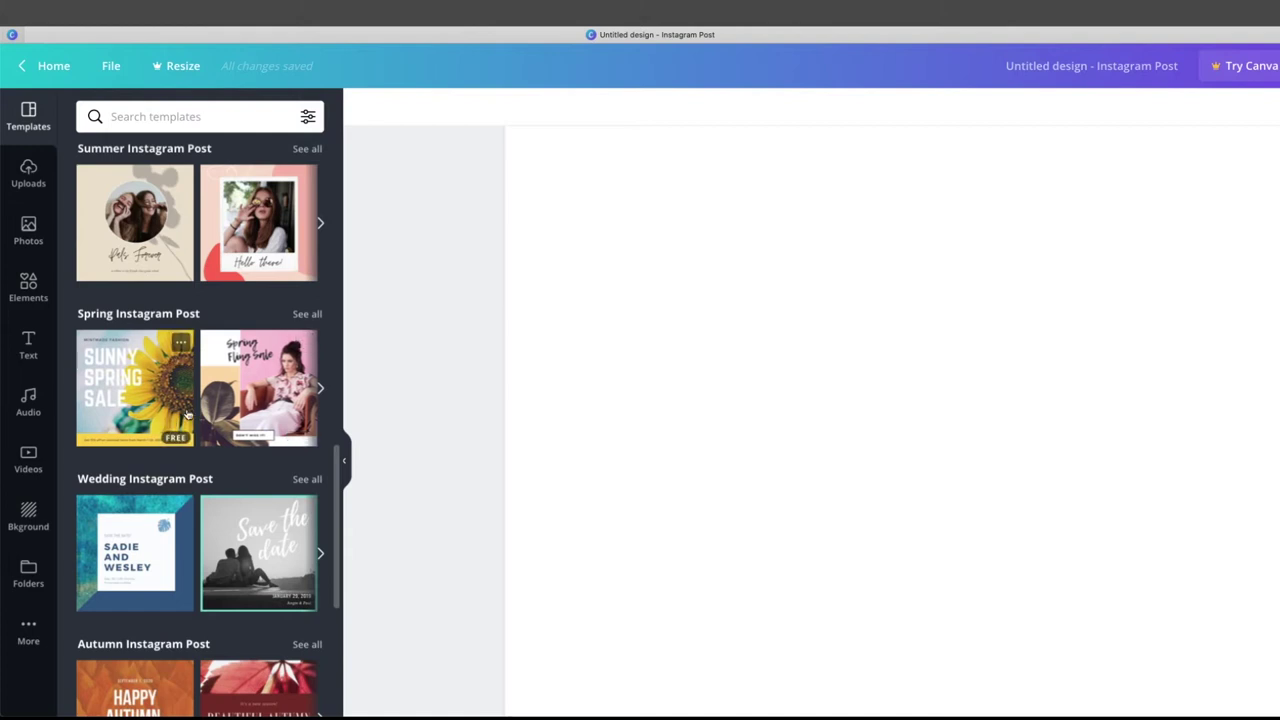
scroll(190, 413, down, 7)
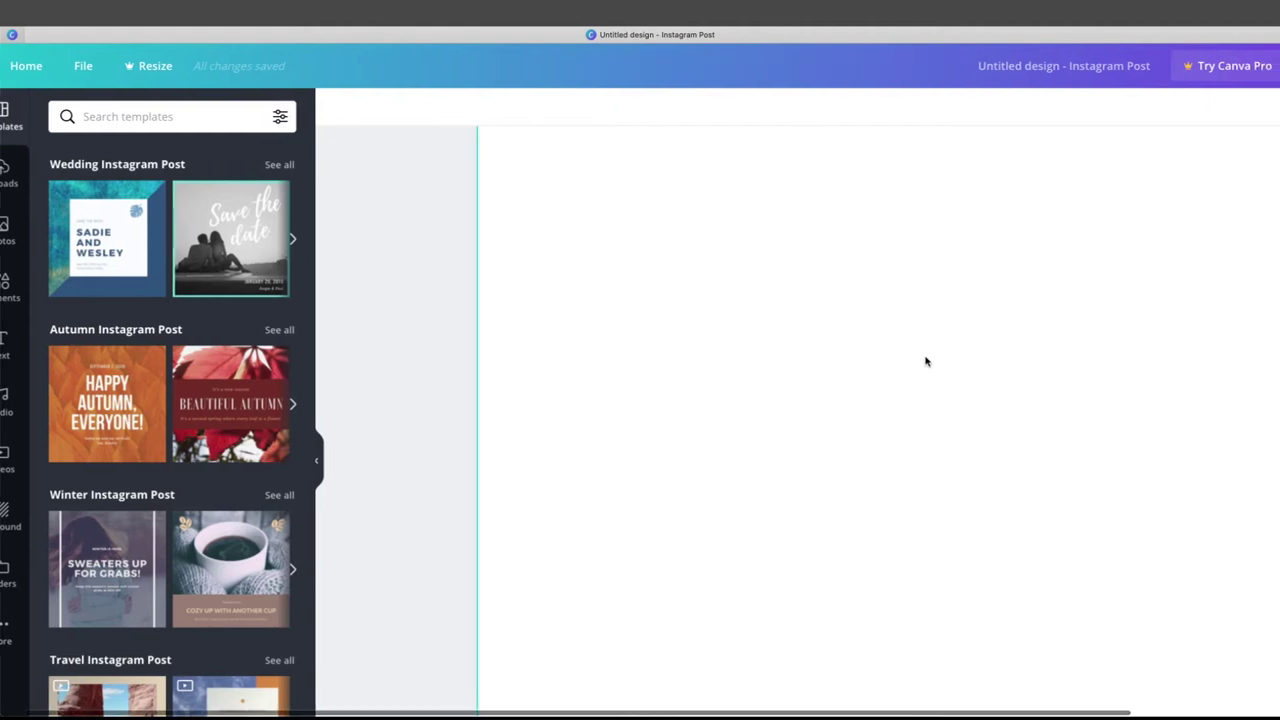
Look over the blank canvas and reload the design page to reset the view
scroll(926, 362, right, 3)
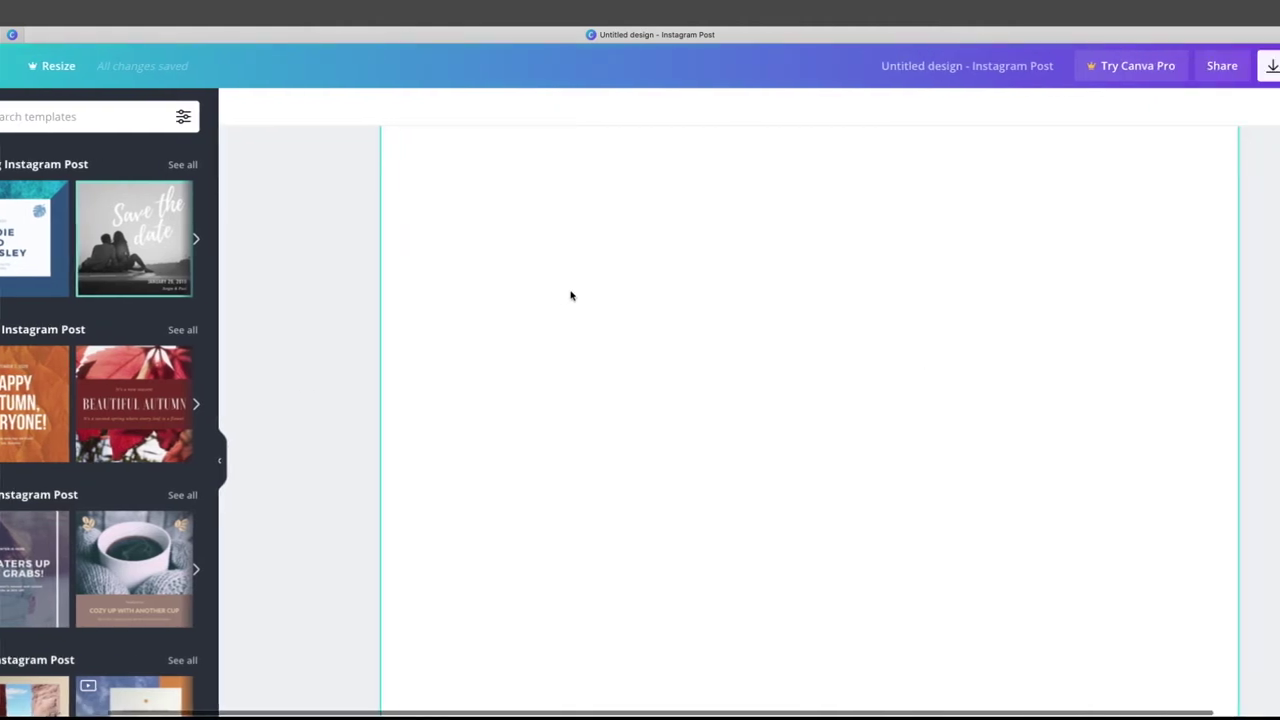
scroll(560, 290, left, 3)
scroll(580, 271, up, 1)
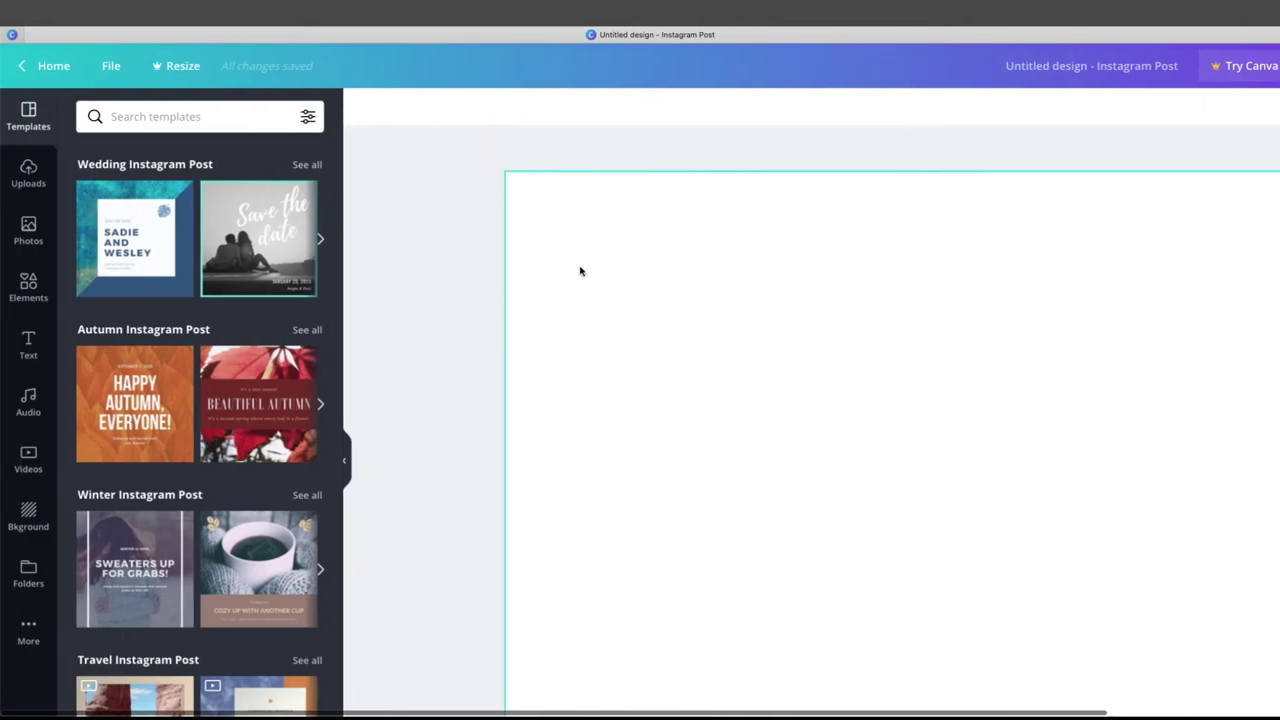
scroll(580, 271, right, 5)
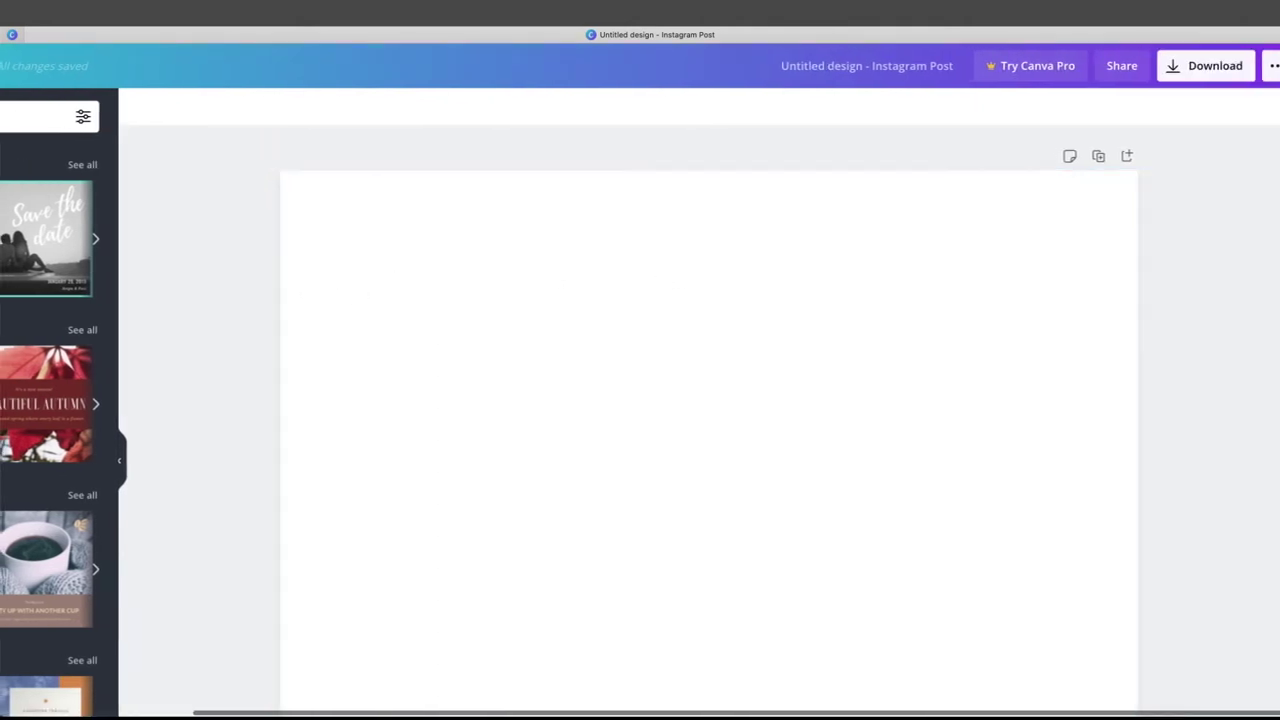
scroll(470, 160, left, 5)
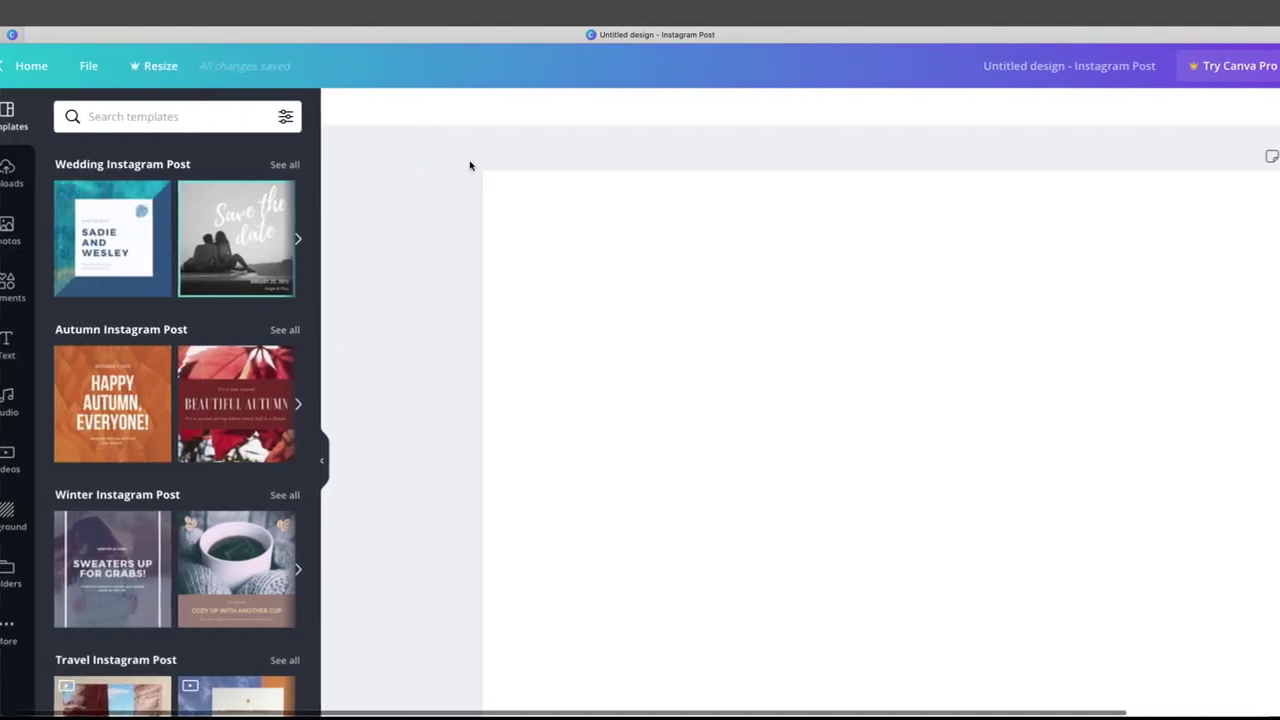
key(super+r)
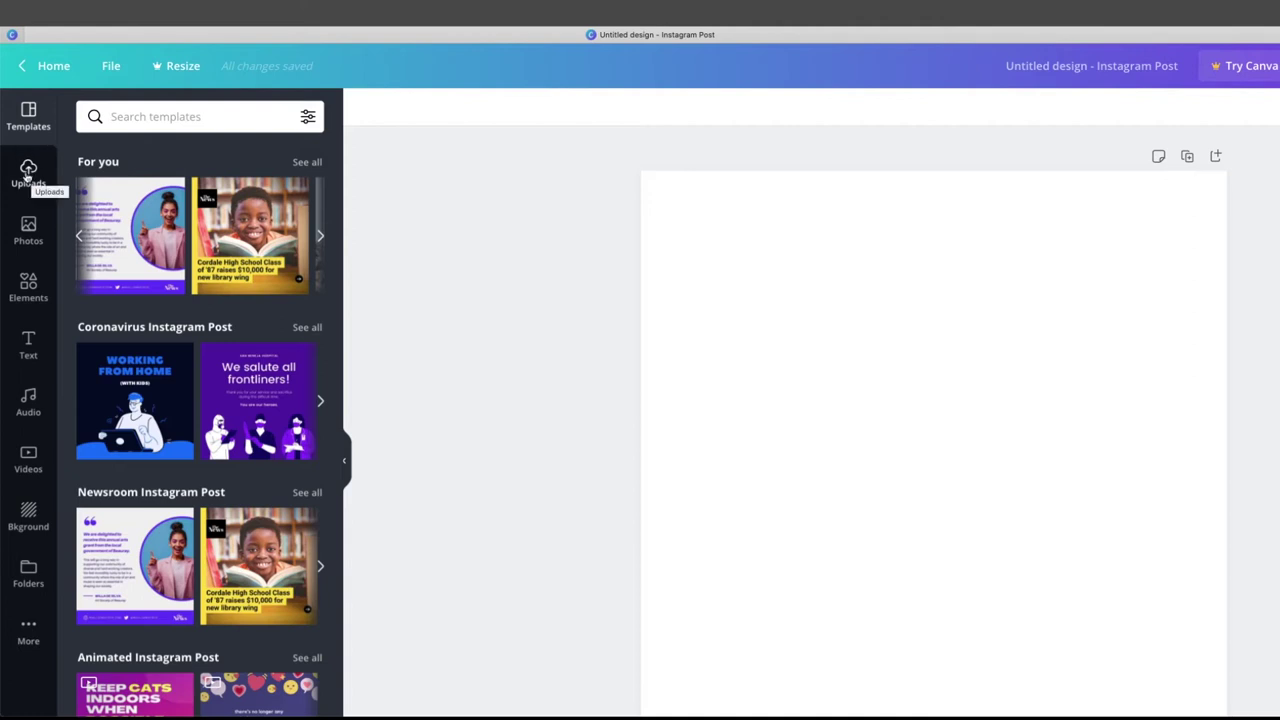
Examine the uploaded media by type: images, videos and audio
click(28, 172)
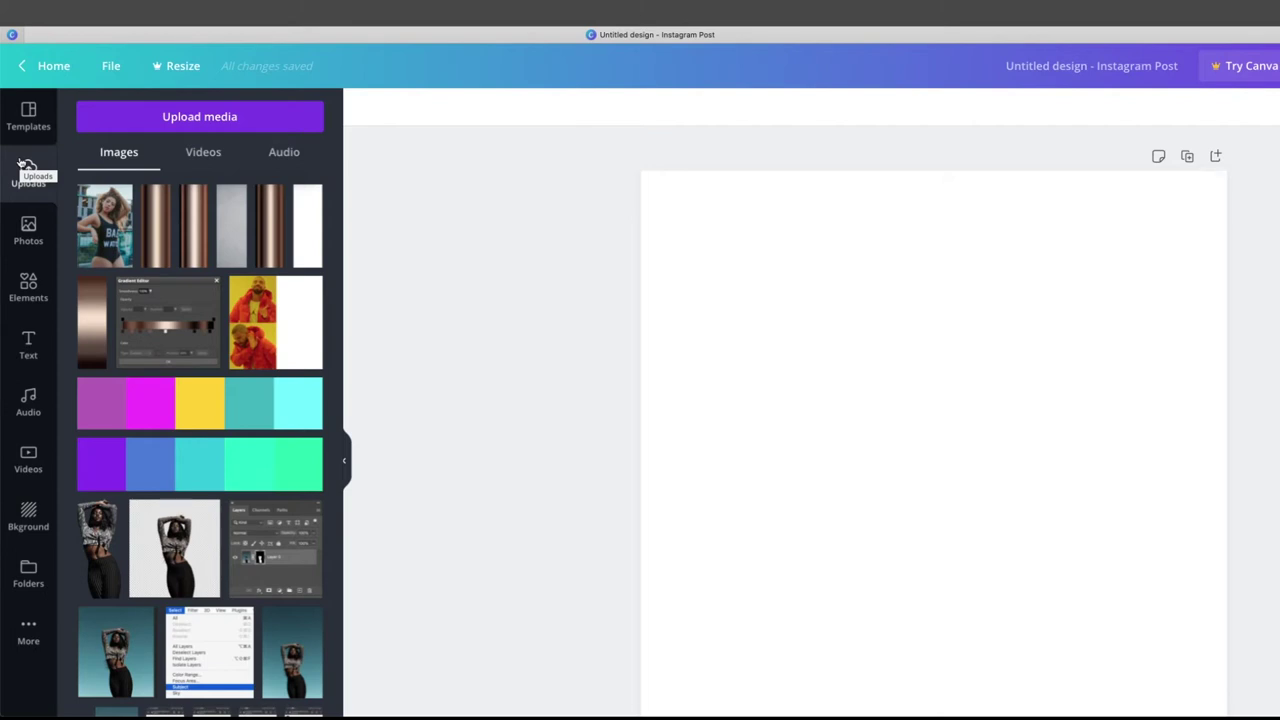
click(24, 165)
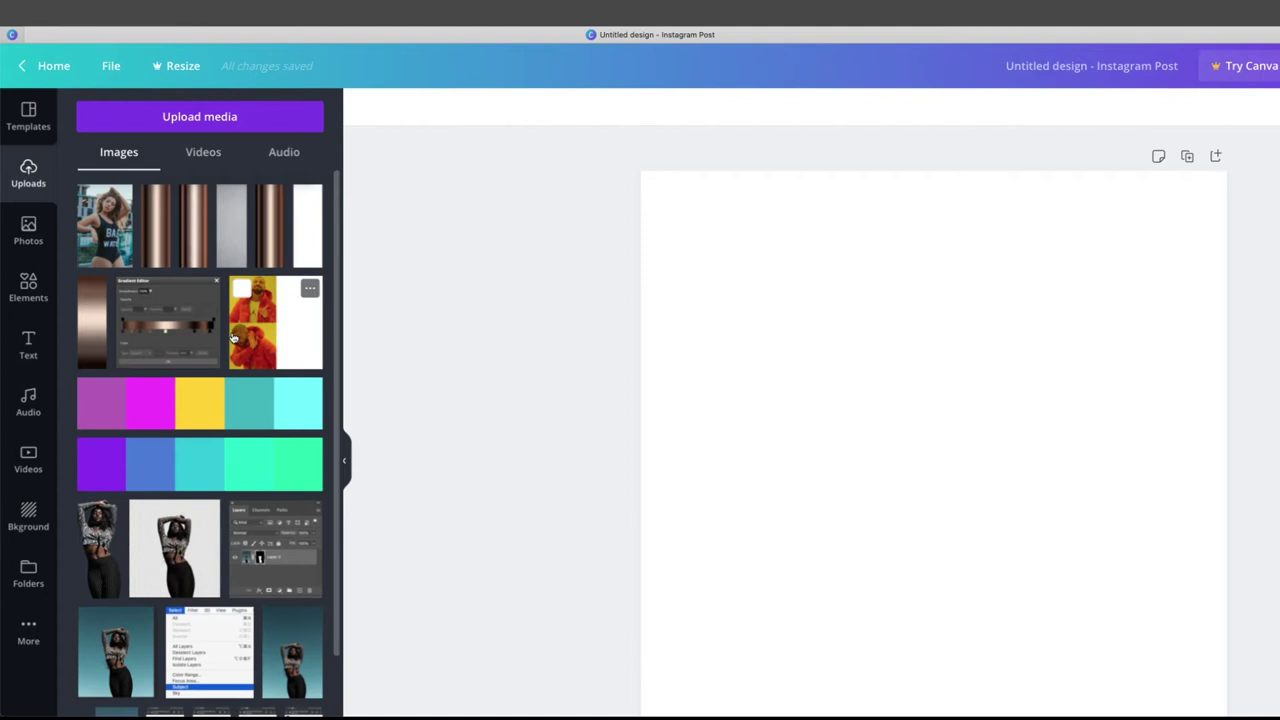
click(216, 154)
click(291, 154)
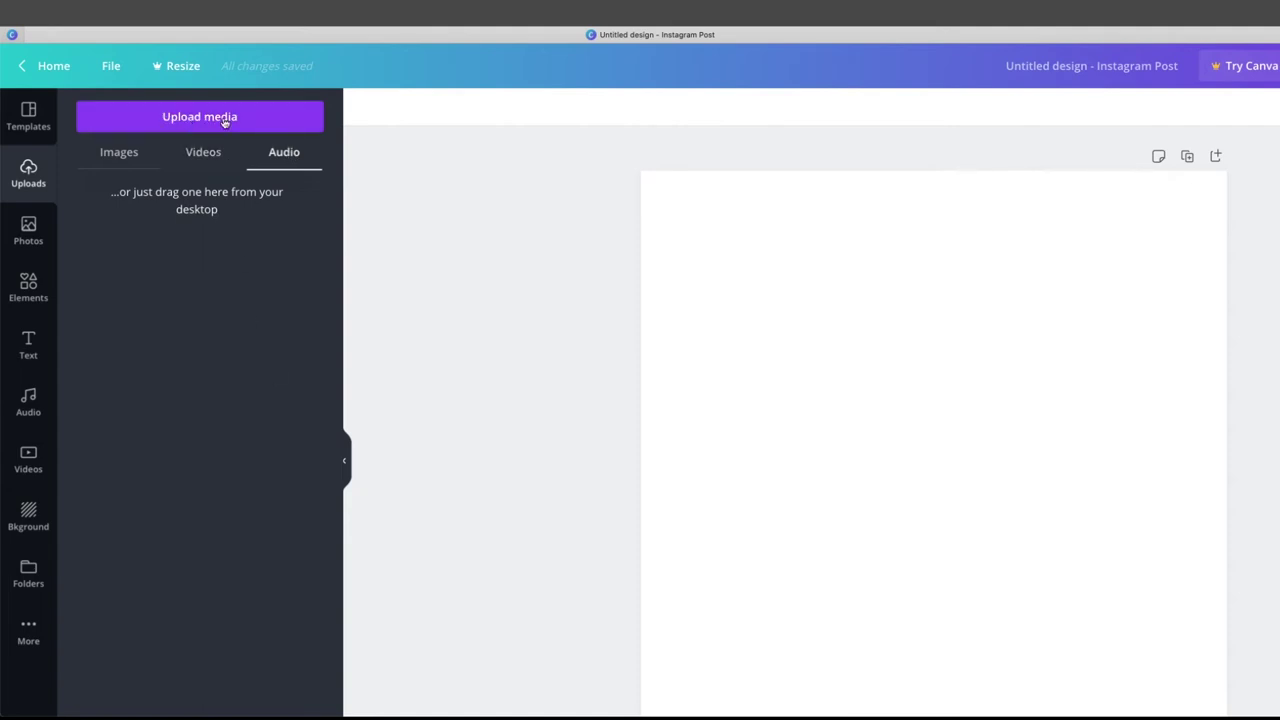
Browse the stock photo library, covering recently used and trending photos and their free and Pro labels
click(33, 240)
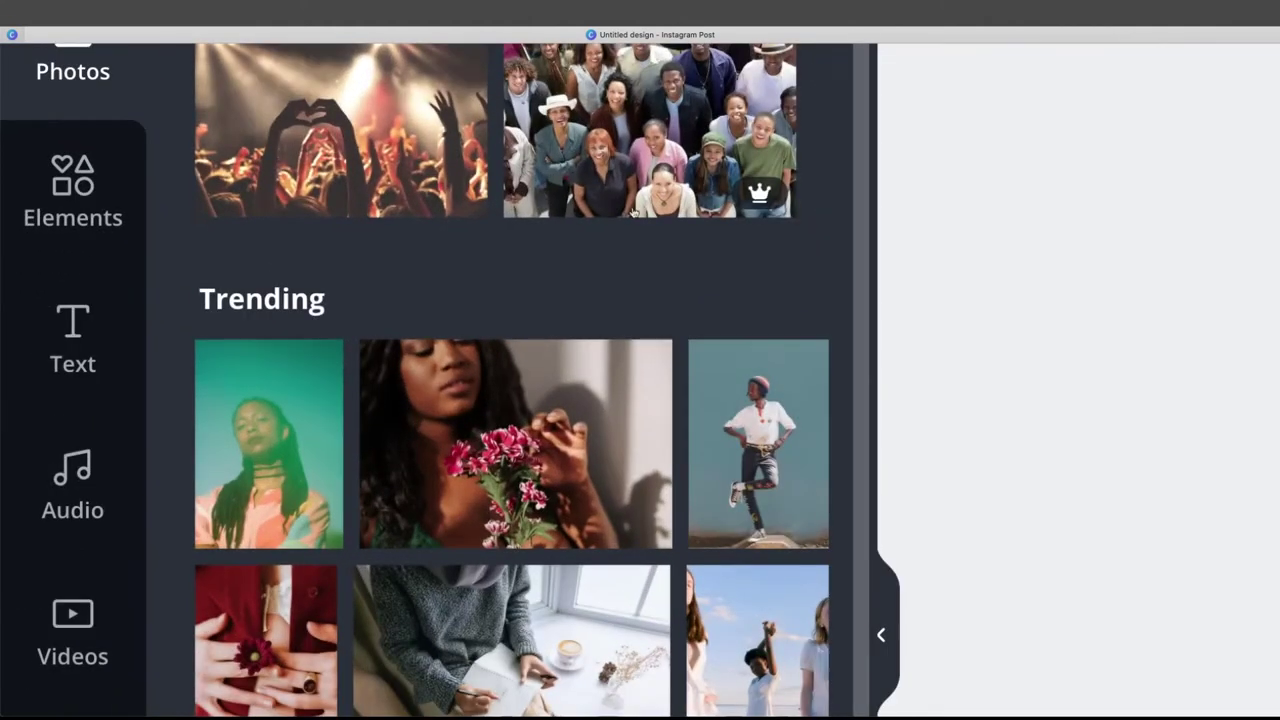
scroll(802, 234, up, 2)
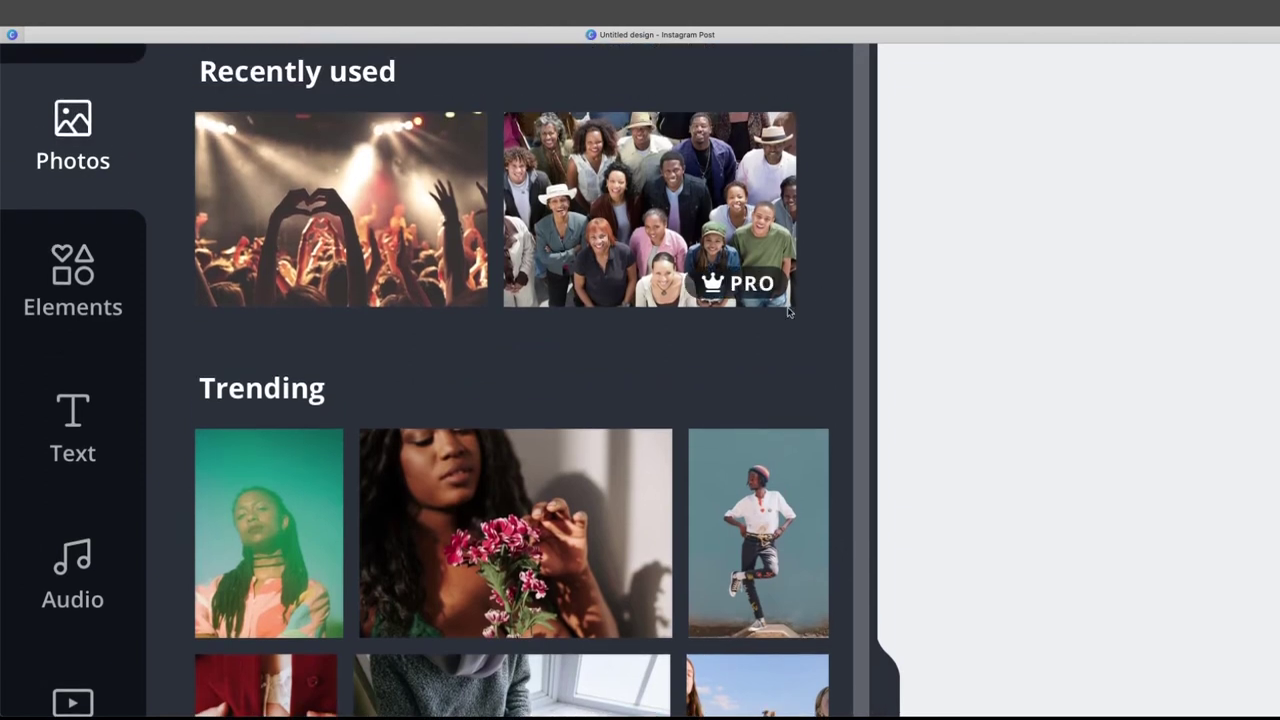
mouse_move(727, 290)
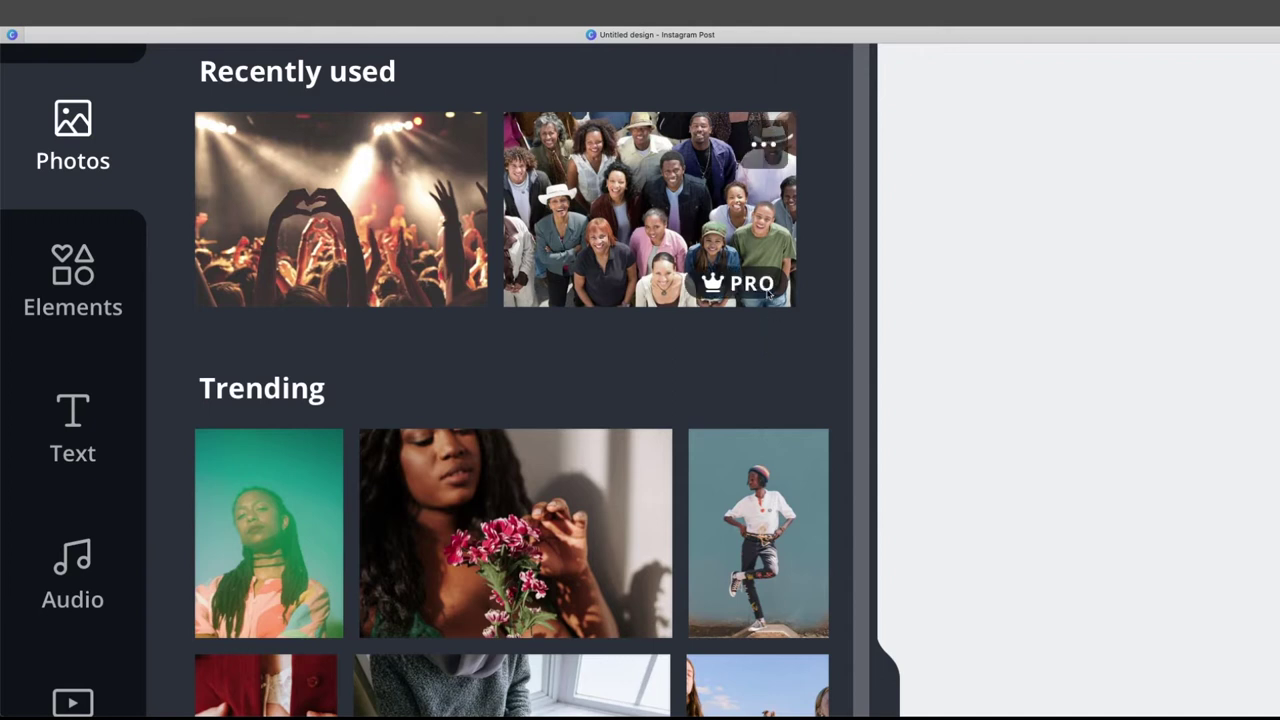
mouse_move(432, 254)
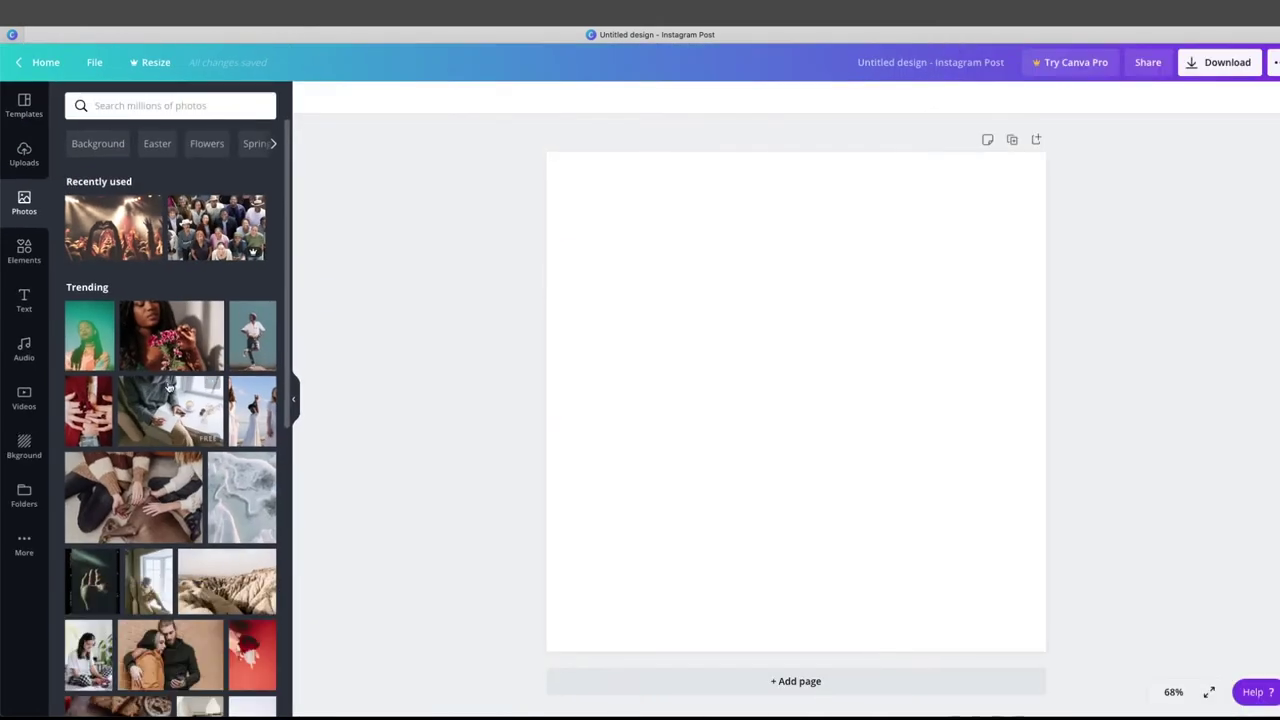
scroll(357, 586, down, 2)
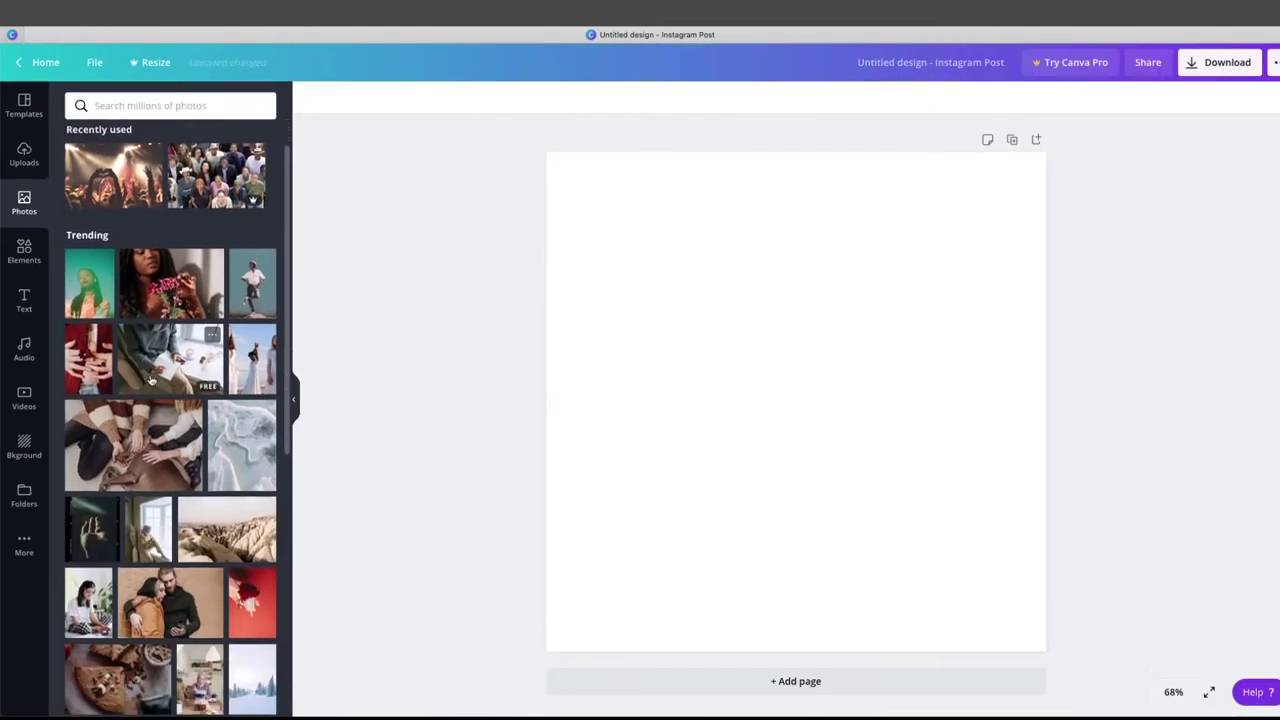
scroll(120, 352, down, 5)
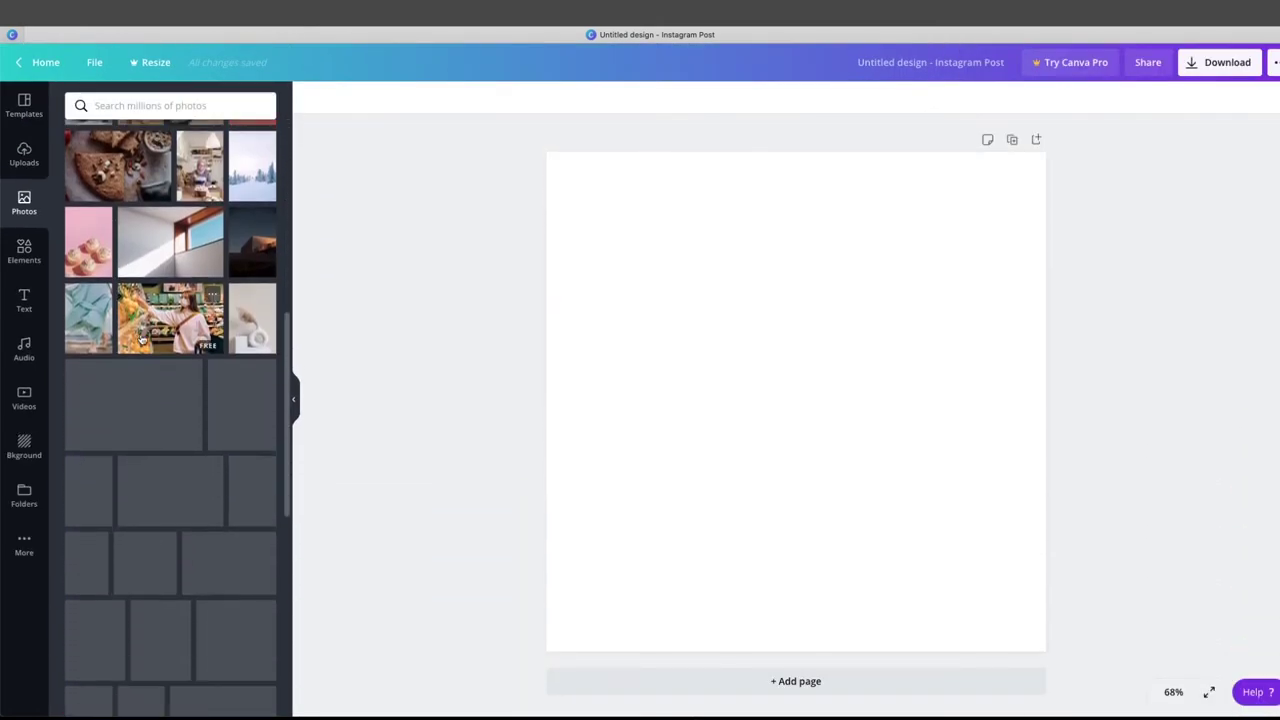
scroll(141, 340, up, 8)
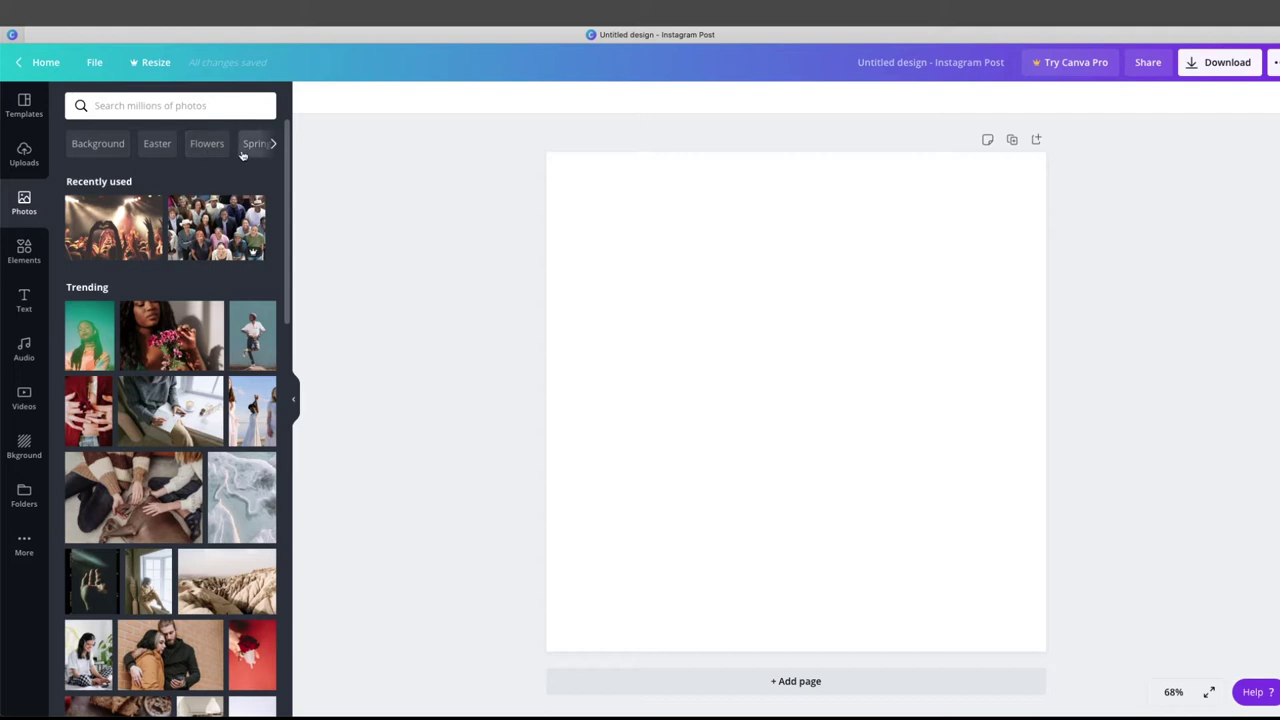
Search the photo library for "roses"
click(120, 106)
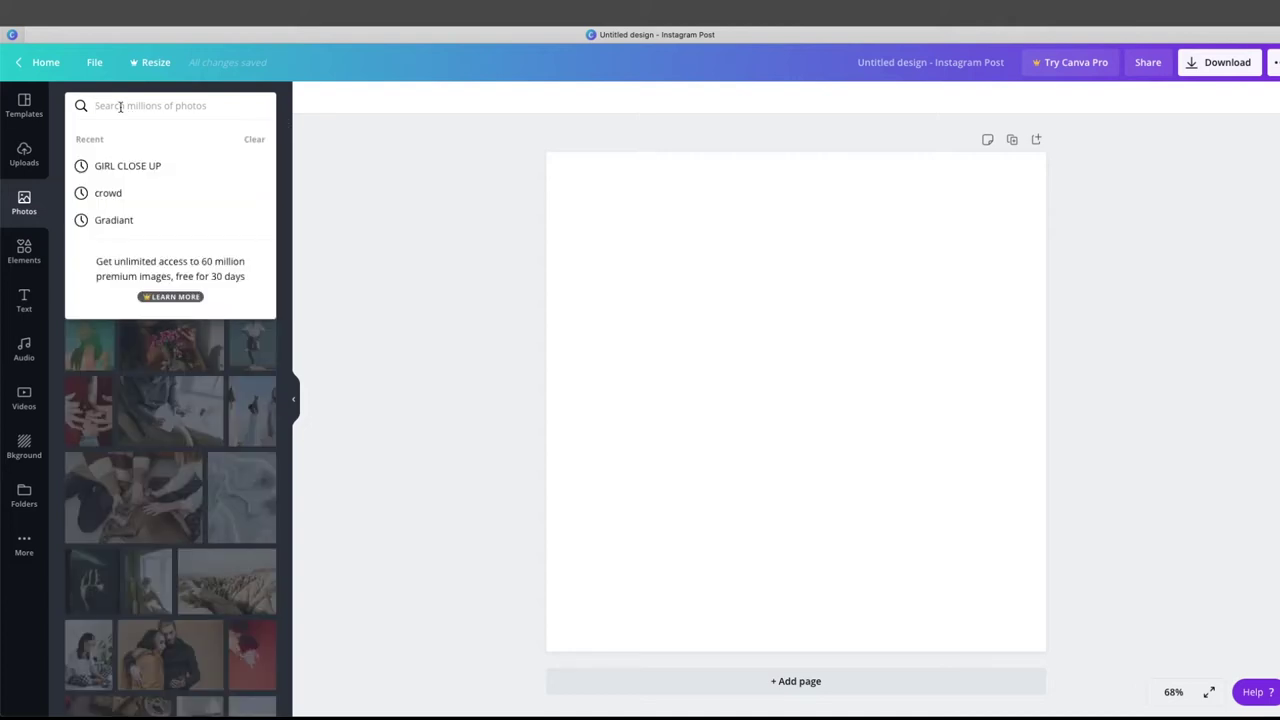
text(f)
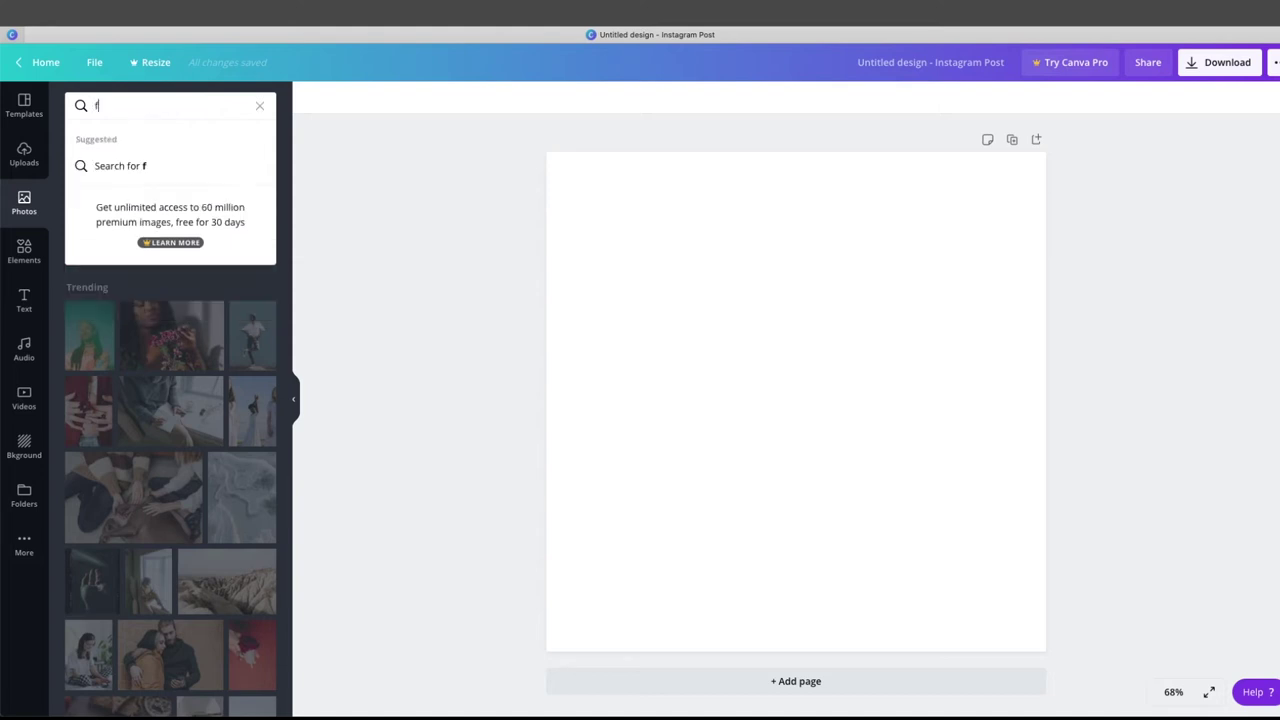
key(BackSpace)
text(rose)
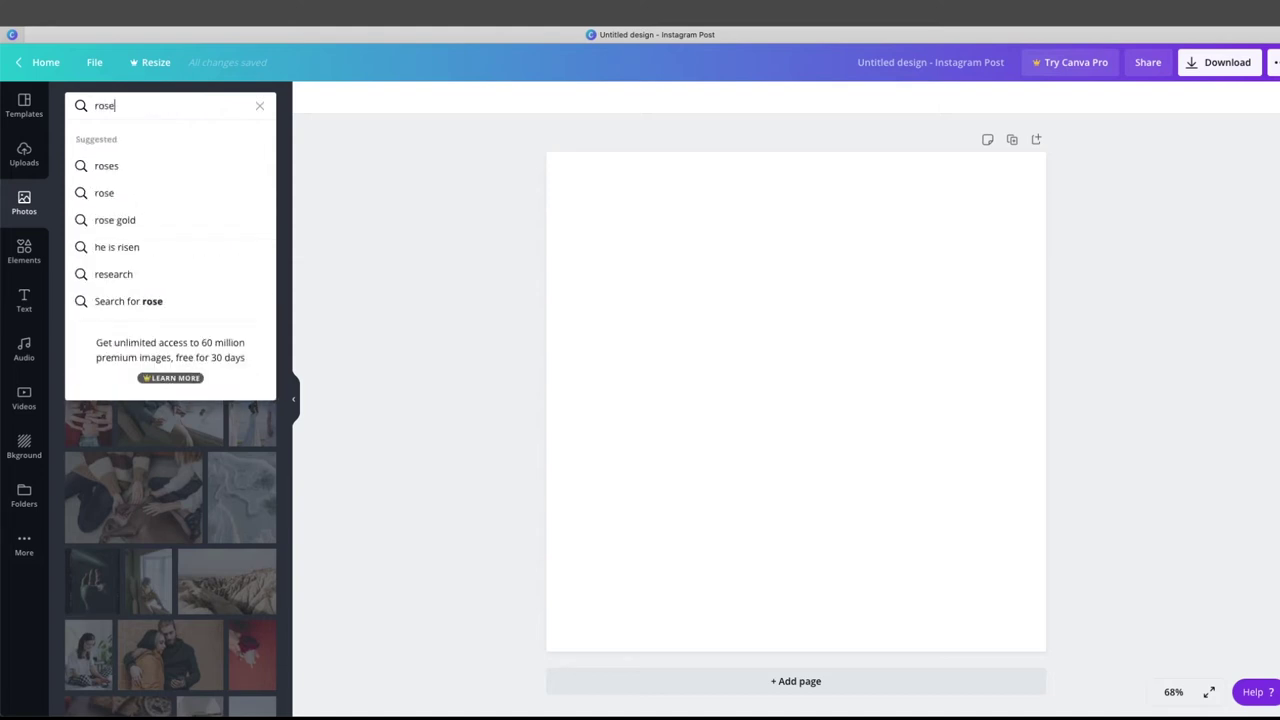
click(132, 171)
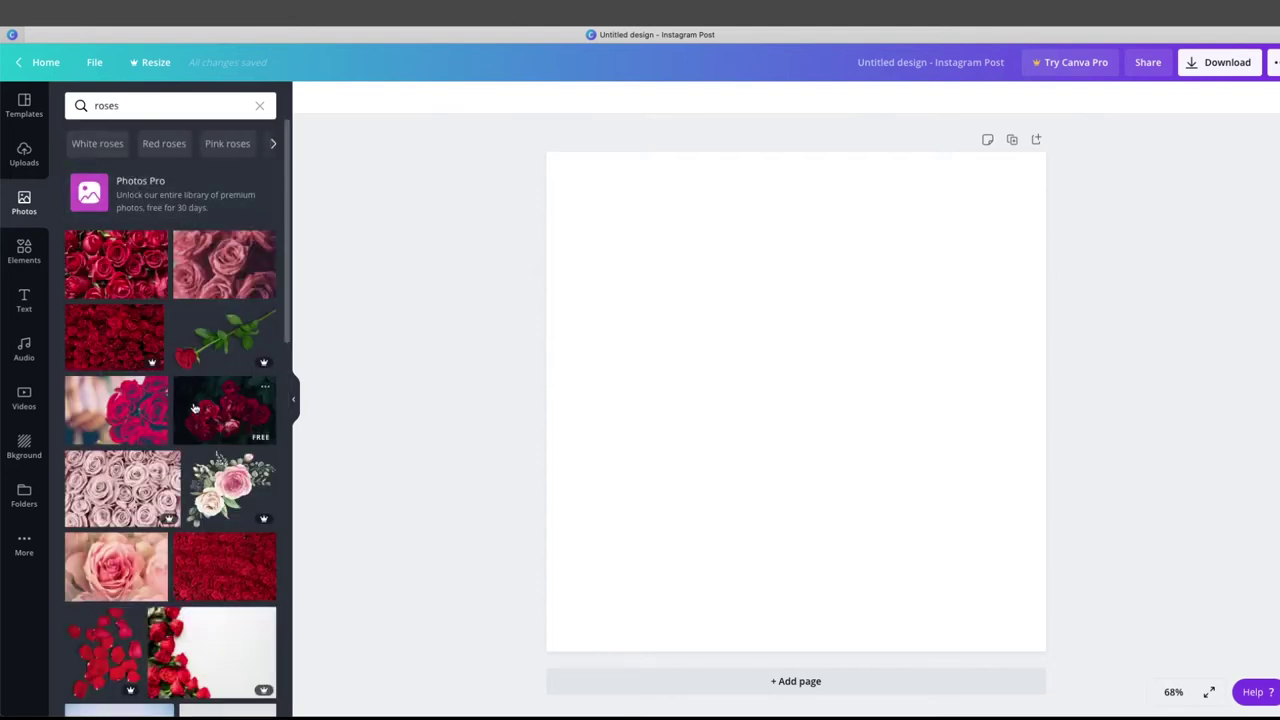
Look through the rose photos and add the free close-up of red roses to the blank canvas
scroll(132, 385, down, 2)
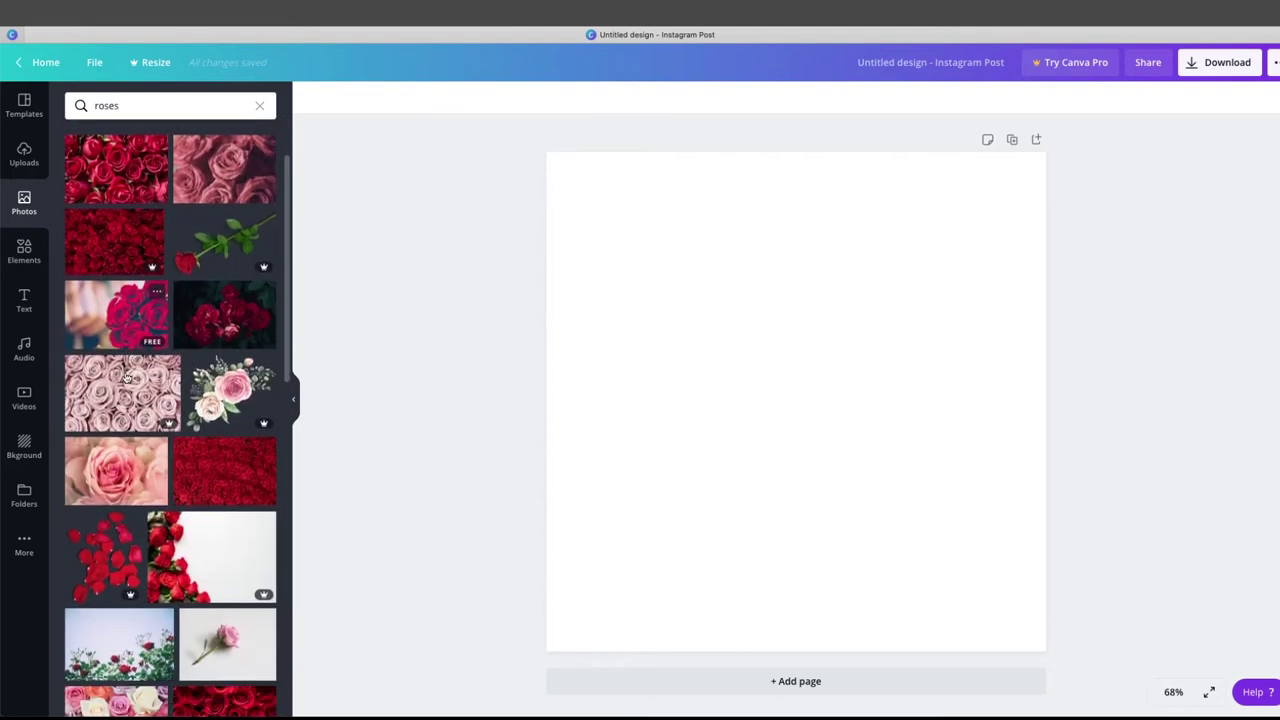
scroll(120, 374, down, 1)
scroll(115, 370, down, 2)
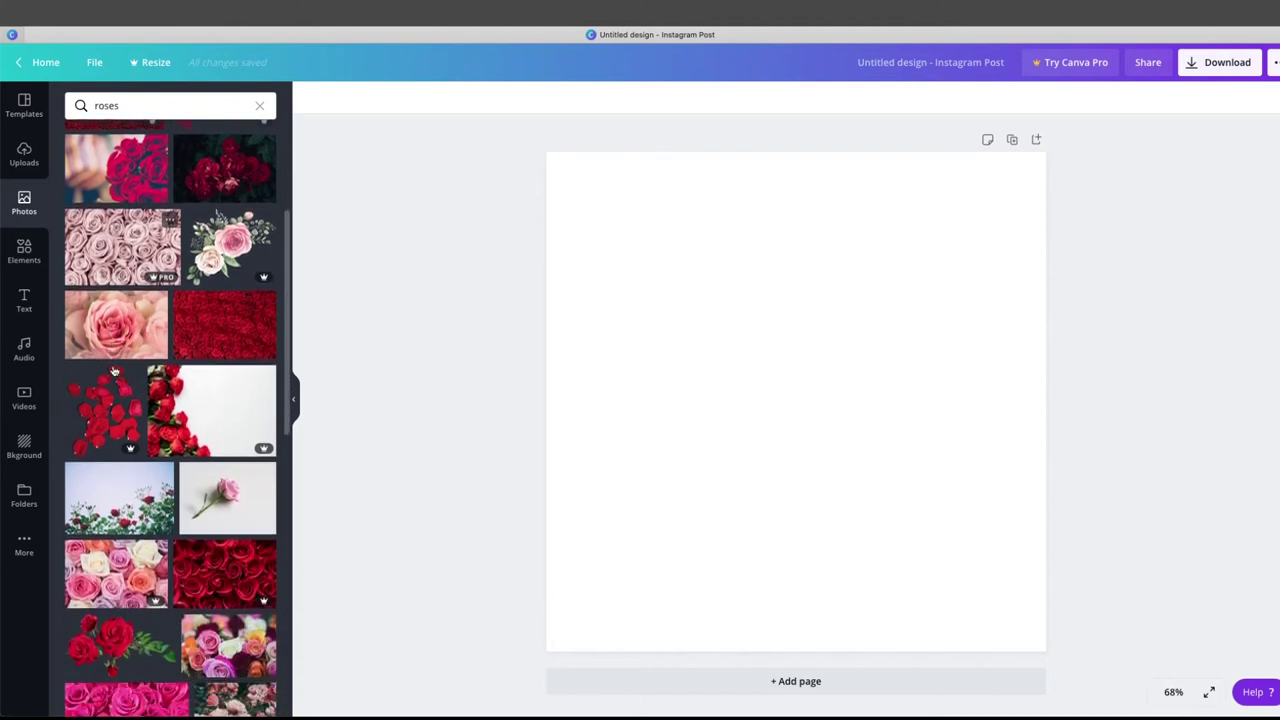
scroll(116, 320, up, 5)
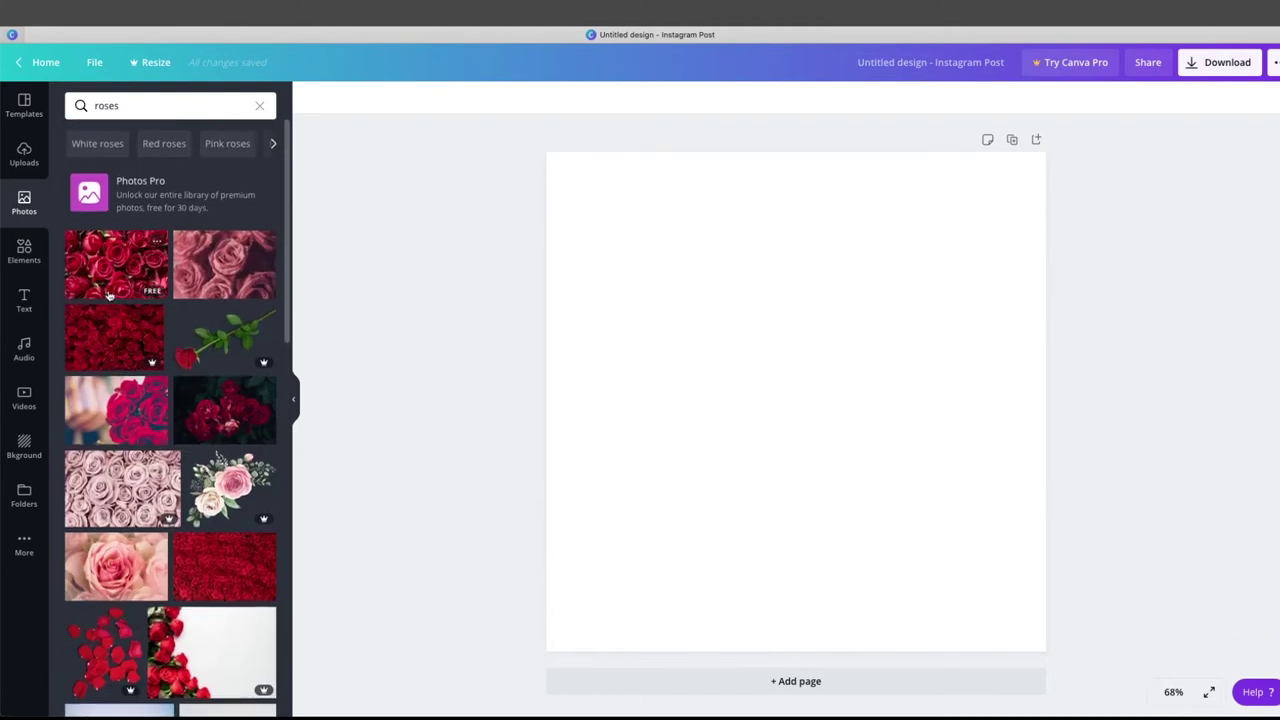
scroll(116, 305, down, 5)
scroll(115, 310, down, 5)
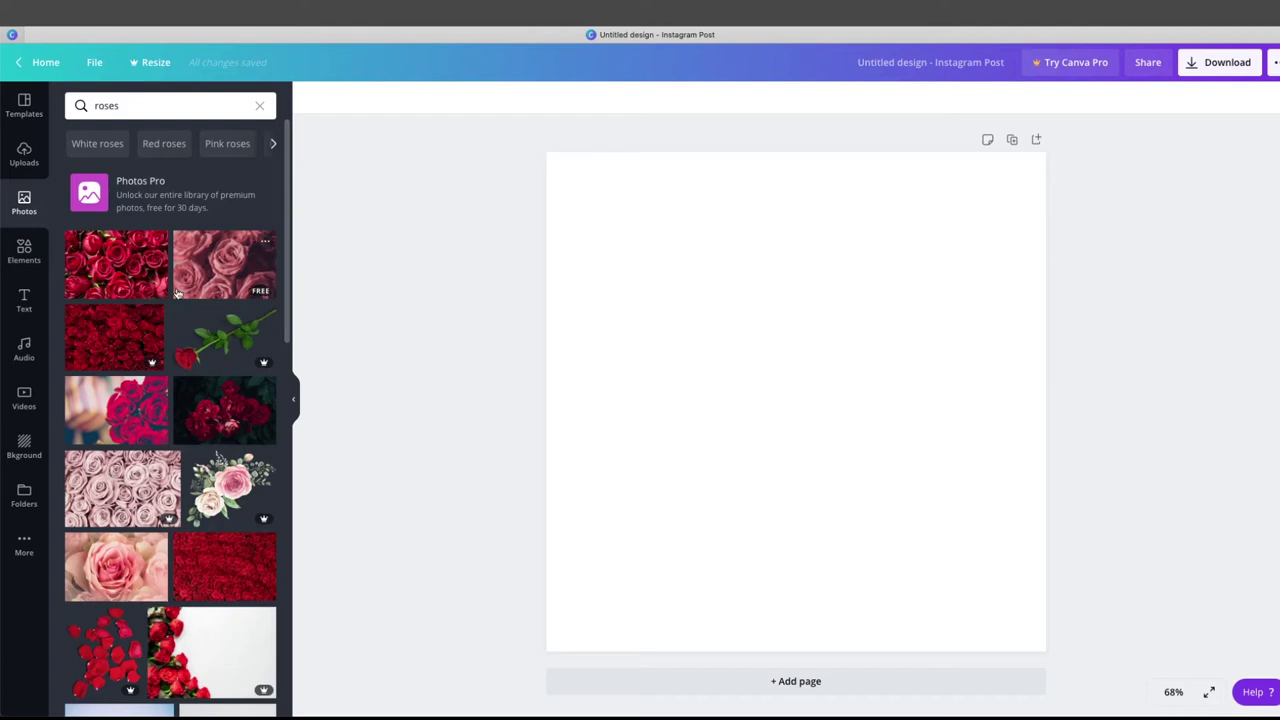
click(104, 278)
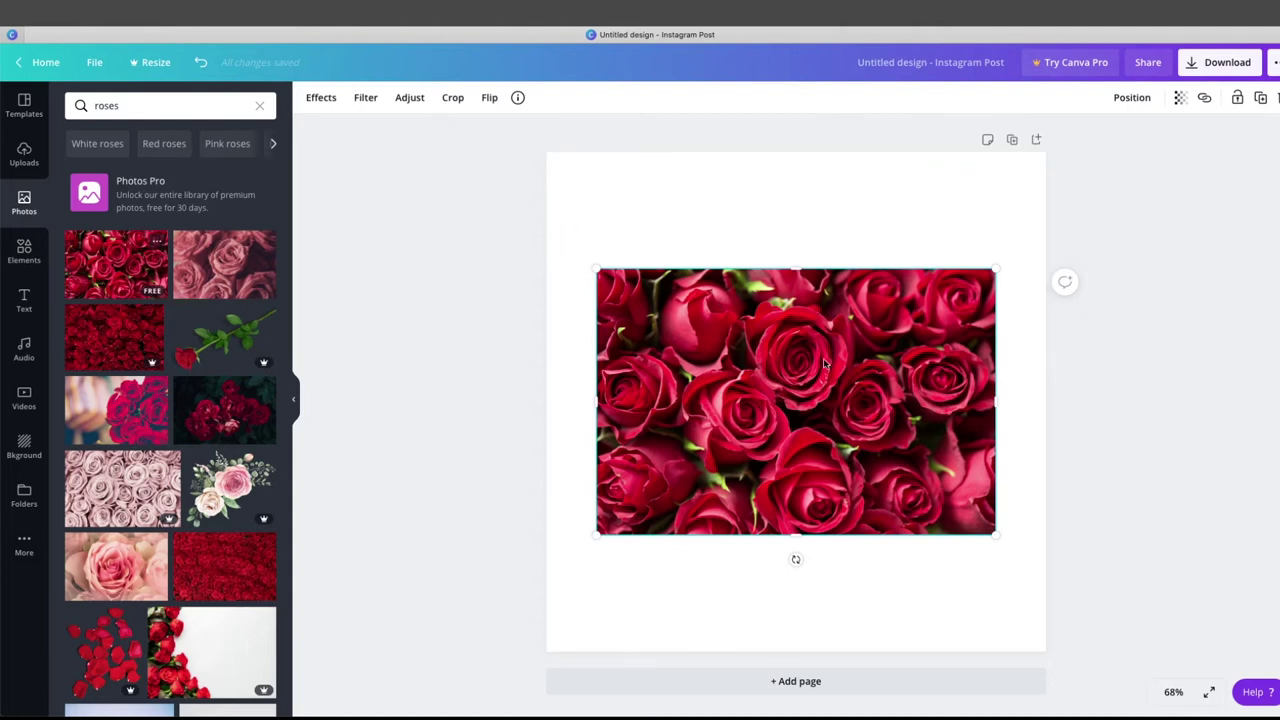
Examine the effects available for the roses photo, from Background Remover and Smartmockups down to Shadows and Frames
click(323, 100)
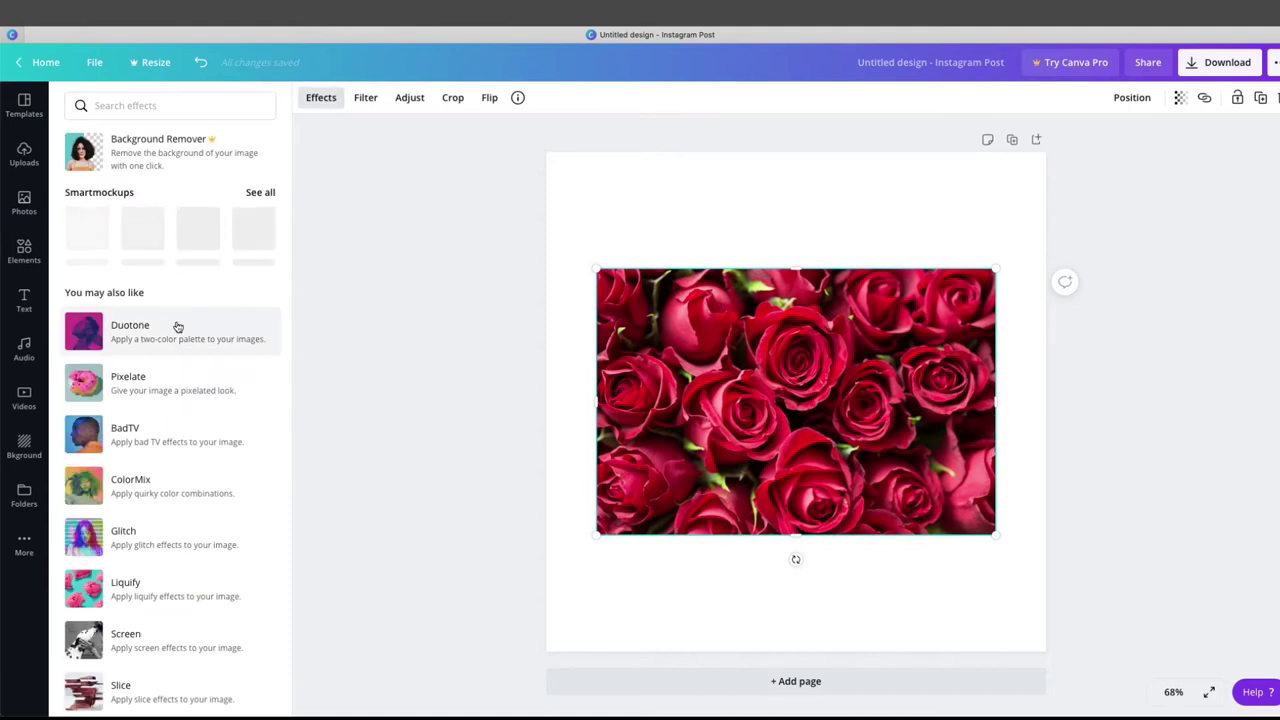
scroll(163, 307, down, 1)
scroll(156, 298, down, 1)
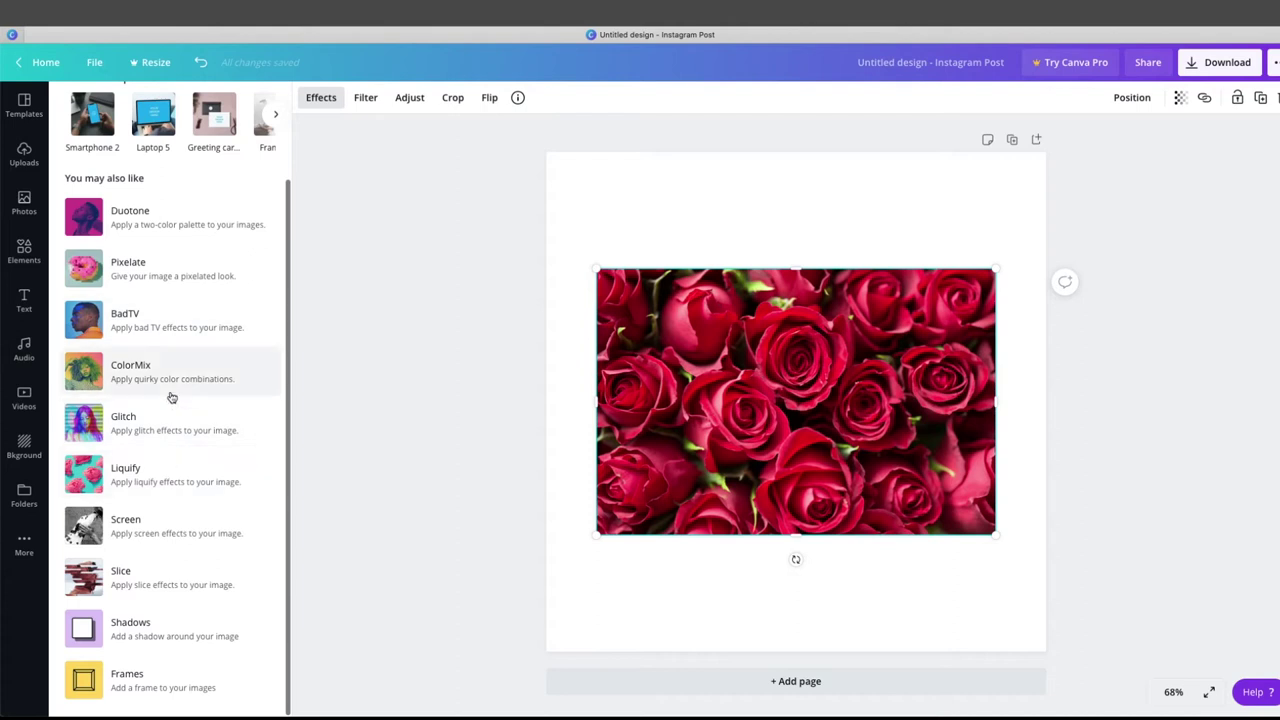
scroll(171, 397, up, 2)
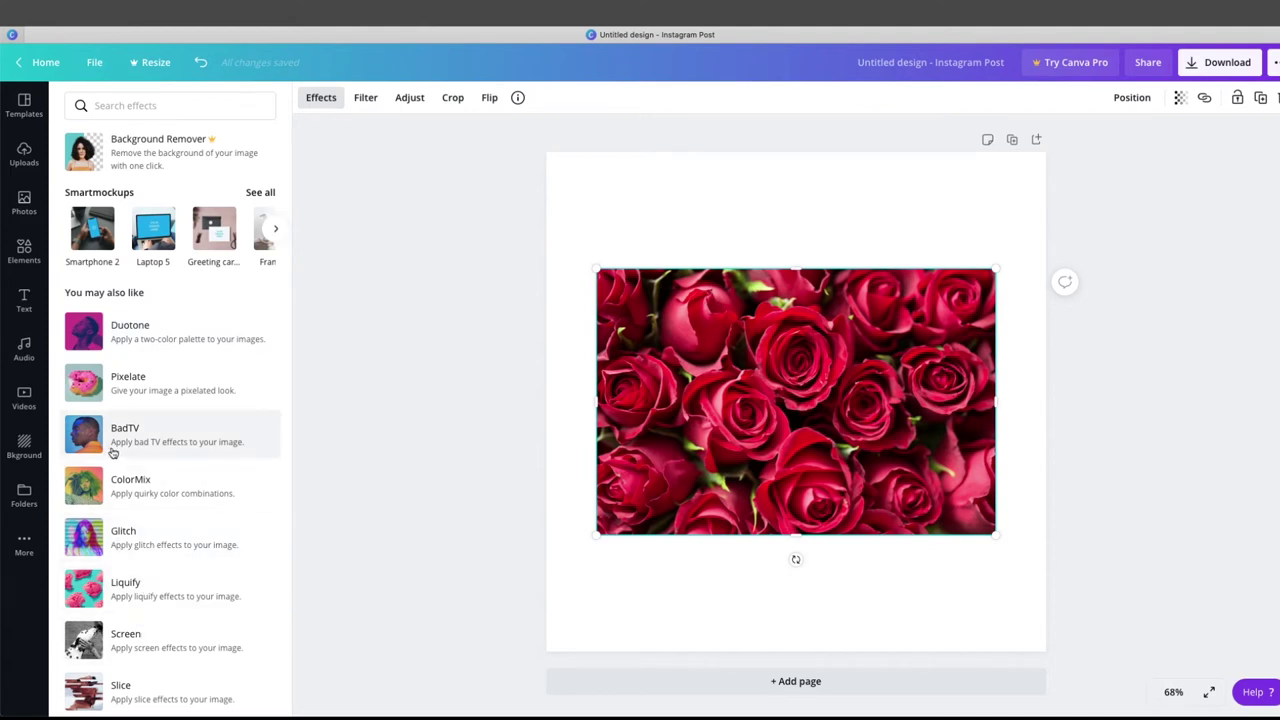
scroll(160, 418, down, 3)
scroll(165, 415, up, 4)
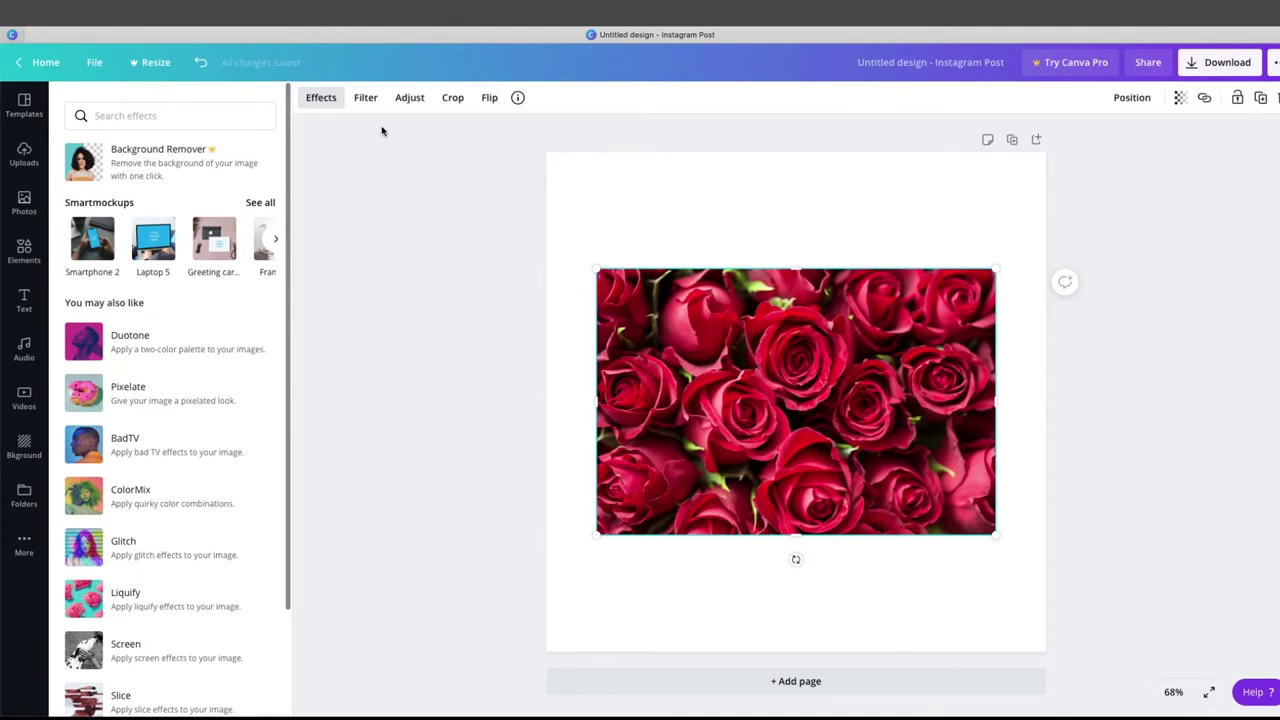
Review the filter presets and the adjustment settings for the roses photo, and delete the photo from the canvas
click(364, 100)
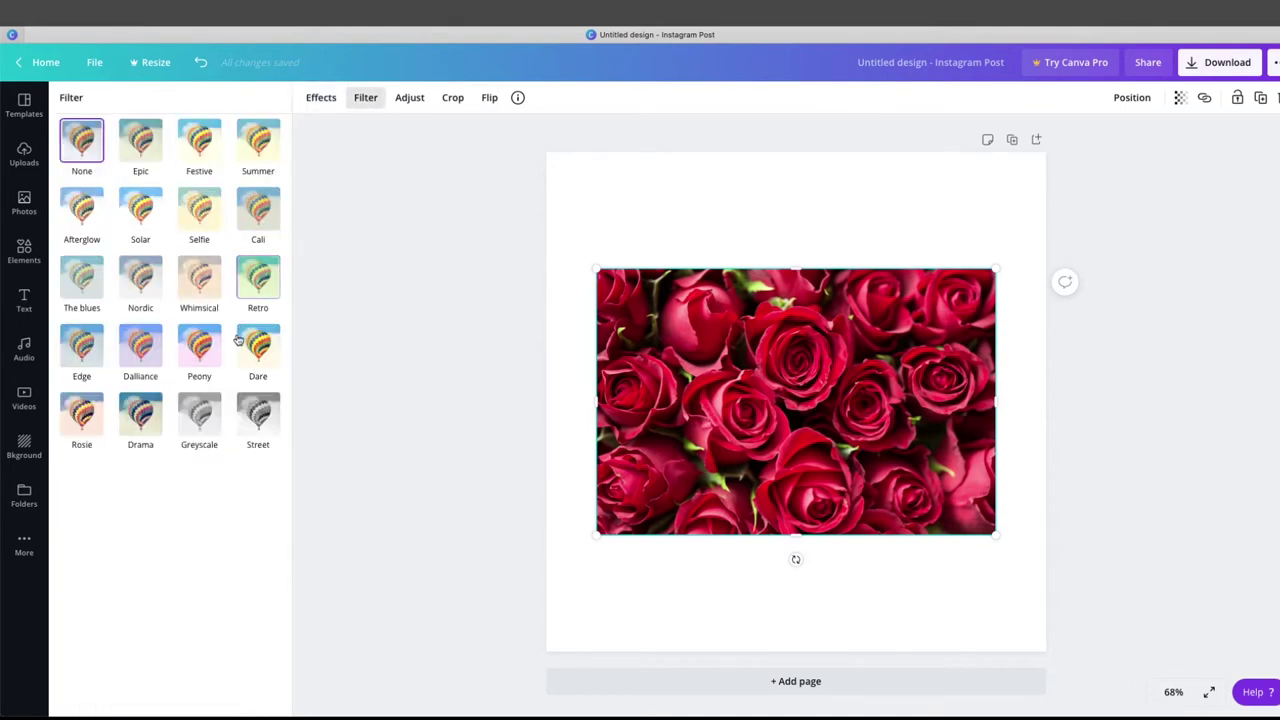
click(414, 97)
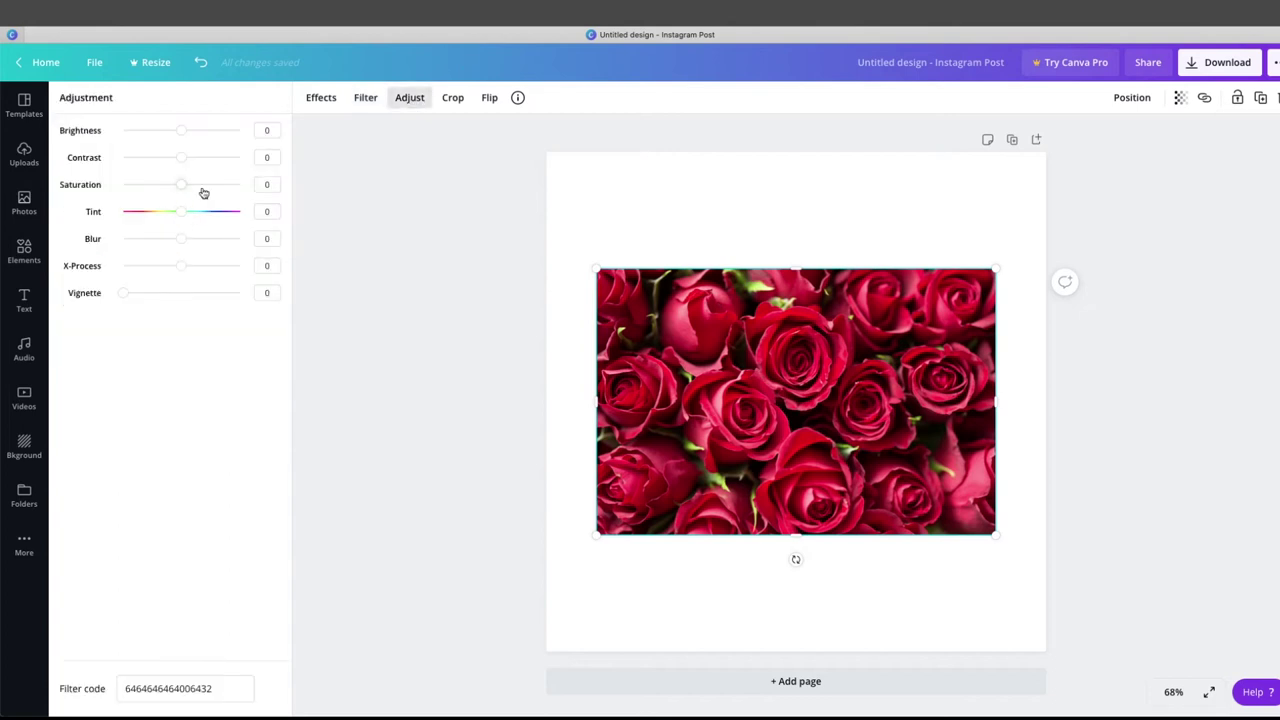
drag(193, 134, 181, 161)
mouse_move(183, 214)
mouse_down()
mouse_move(163, 209)
mouse_move(185, 215)
mouse_up()
key(Delete)
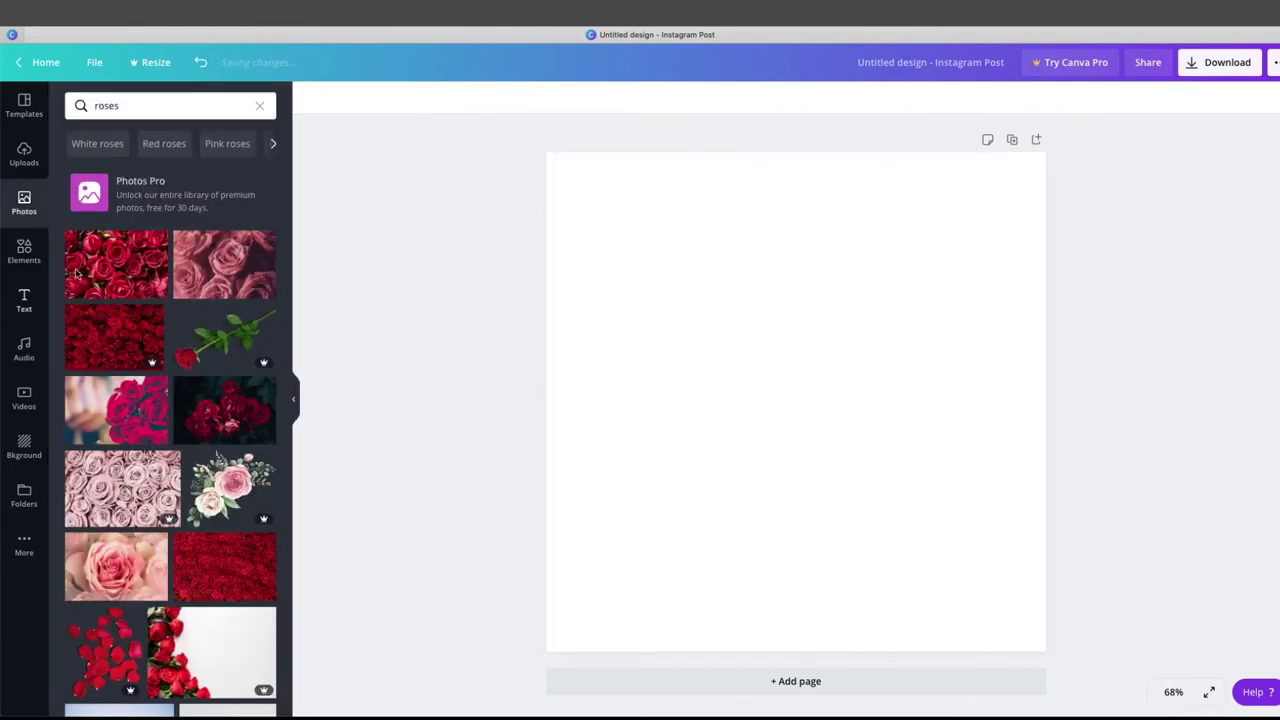
Browse the elements library down to Gradients, try the pink-and-blue heart-like gradient shape on the canvas and delete it
click(24, 256)
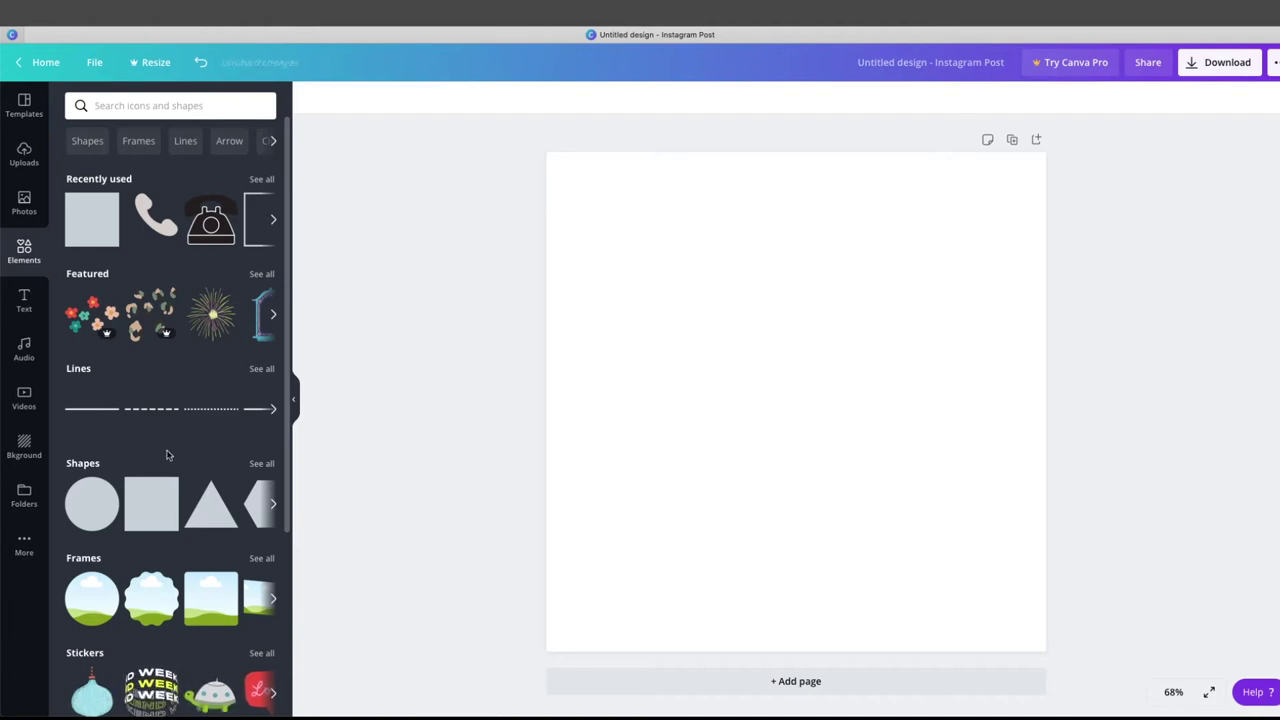
scroll(160, 440, down, 5)
scroll(160, 432, up, 1)
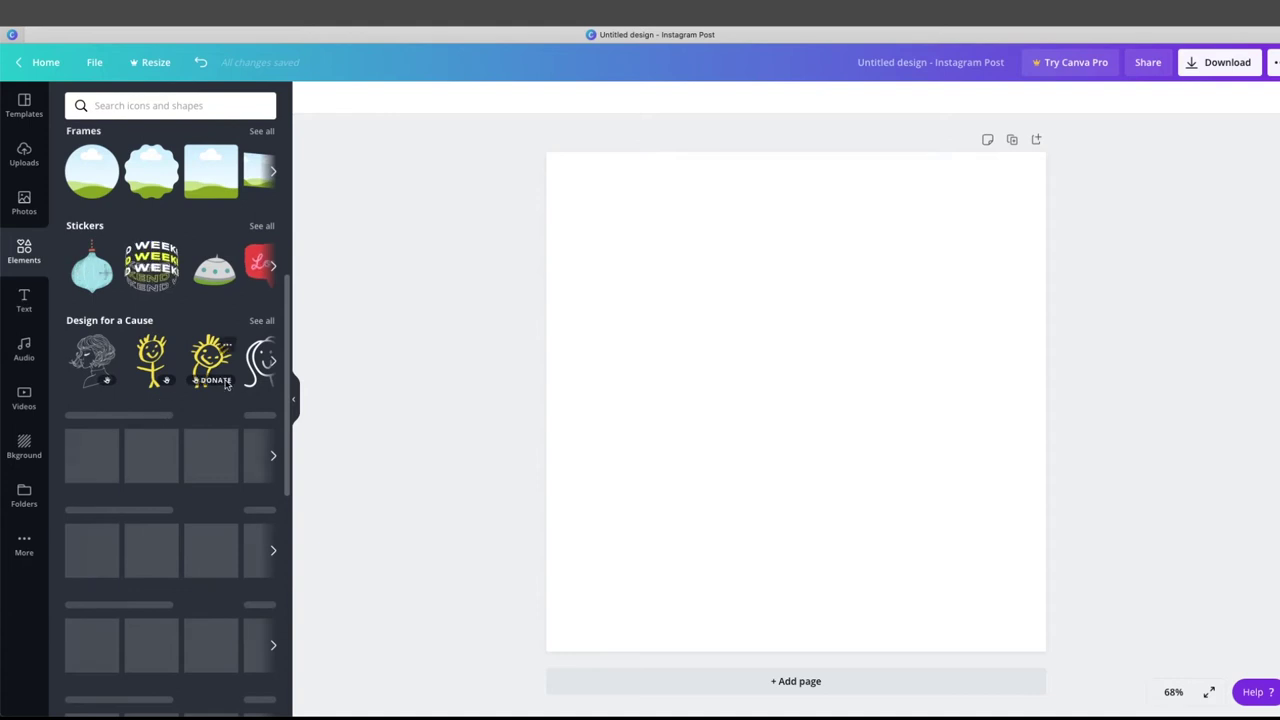
mouse_move(186, 262)
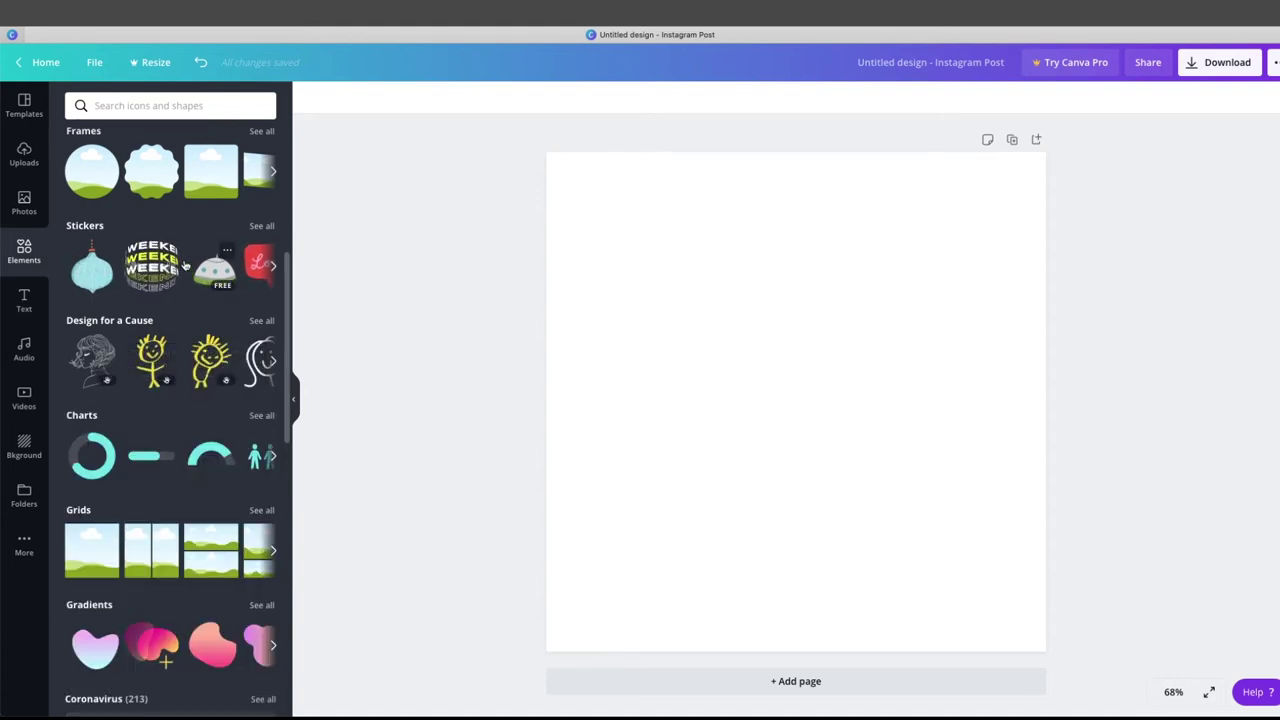
scroll(184, 308, down, 1)
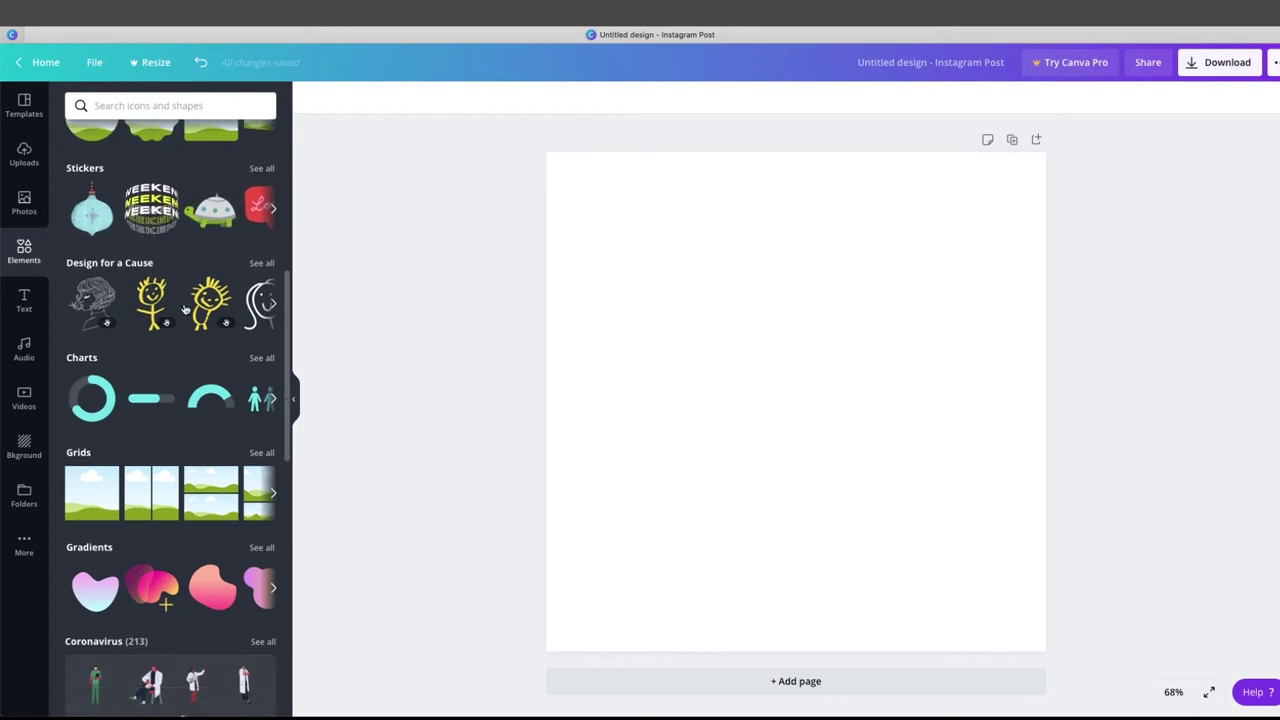
scroll(114, 533, down, 2)
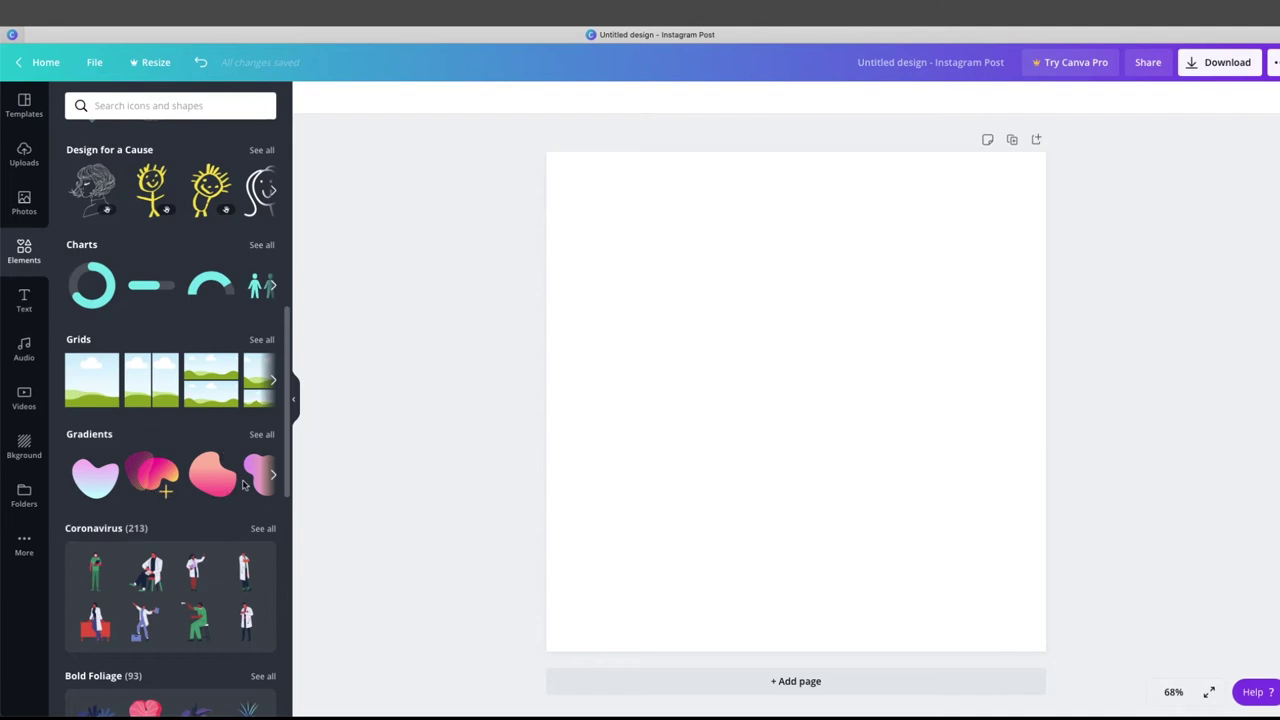
click(110, 484)
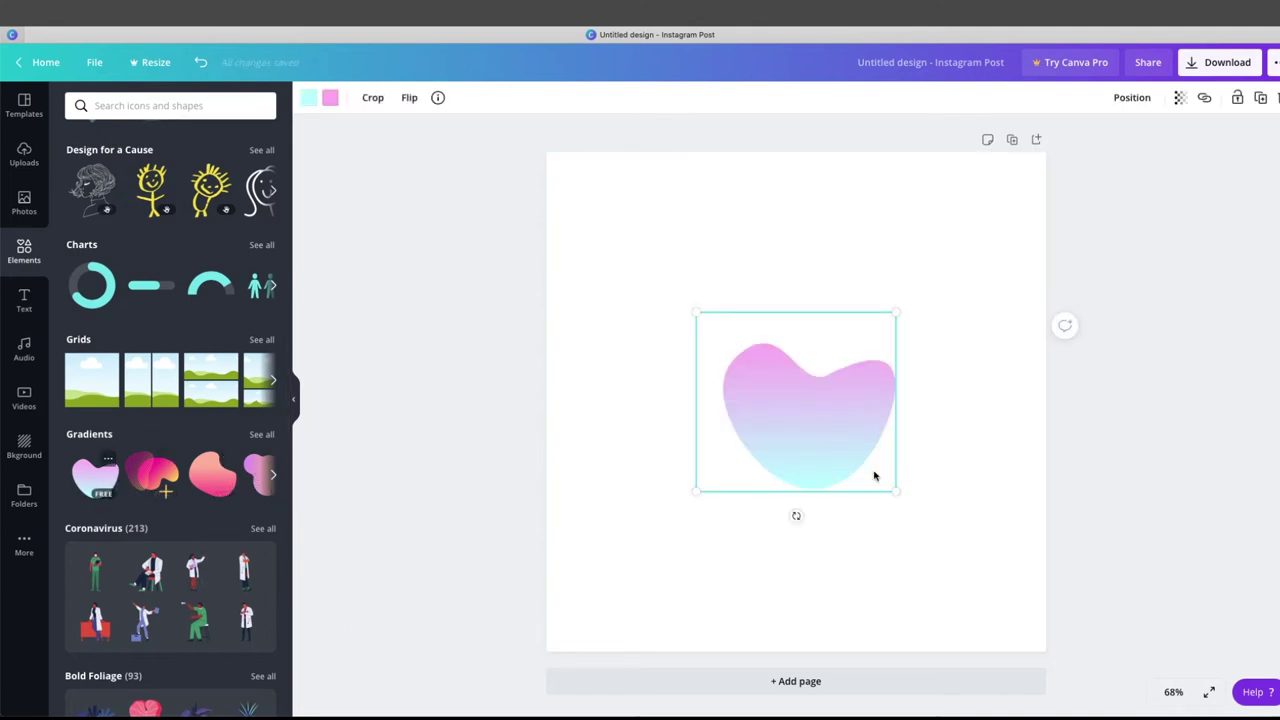
key(Delete)
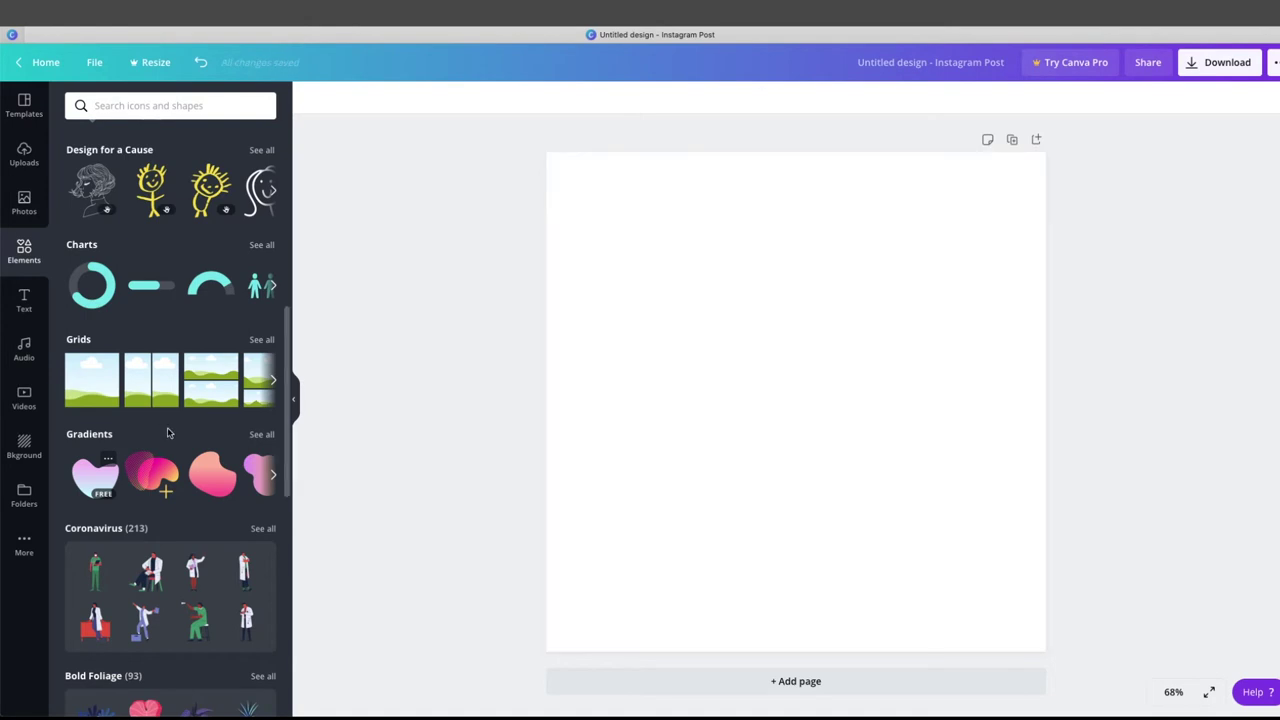
Browse the themed illustration collections in the elements library, from Coronavirus and Bold Foliage down to Bright Food
scroll(168, 432, down, 4)
scroll(180, 425, up, 2)
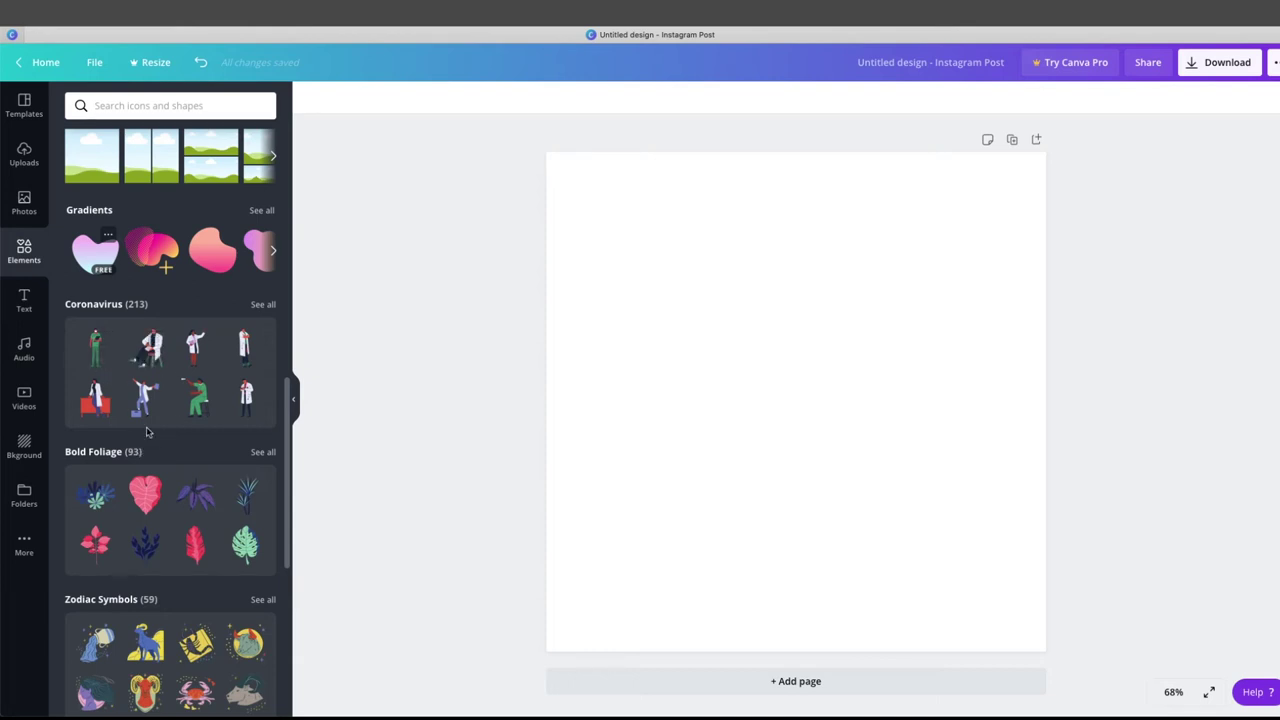
scroll(150, 432, down, 3)
scroll(197, 440, down, 12)
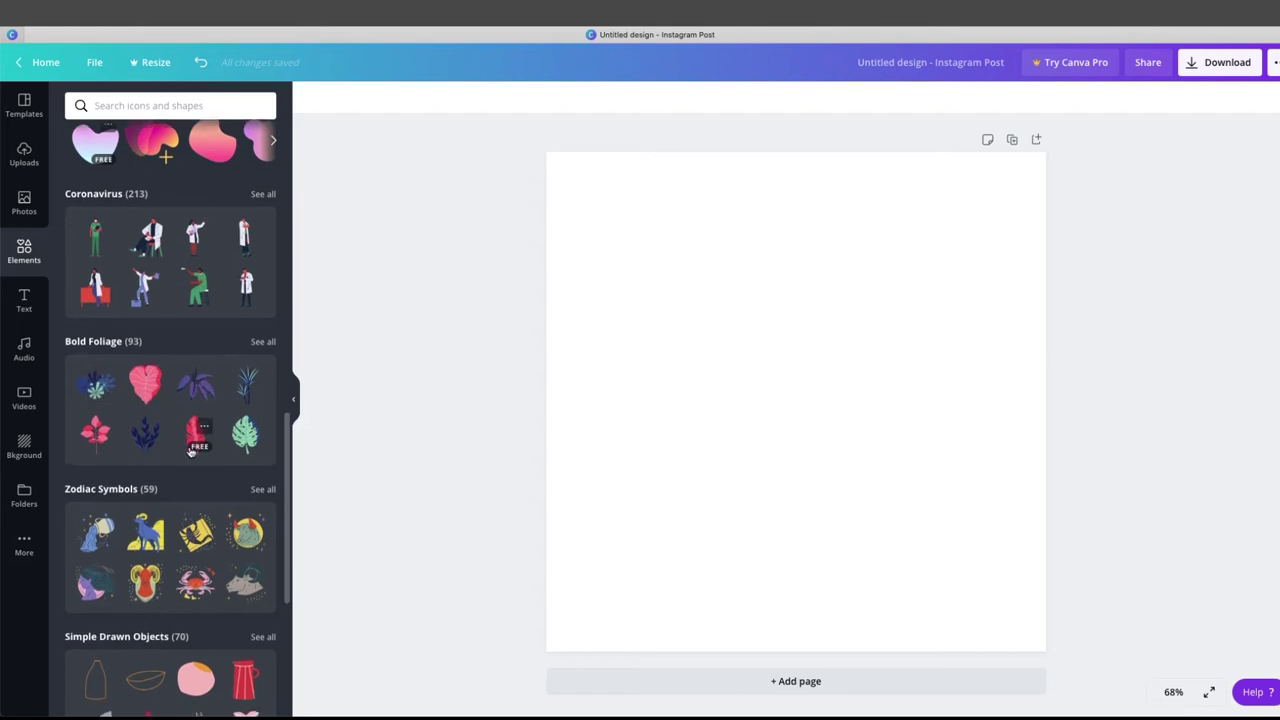
scroll(184, 446, down, 7)
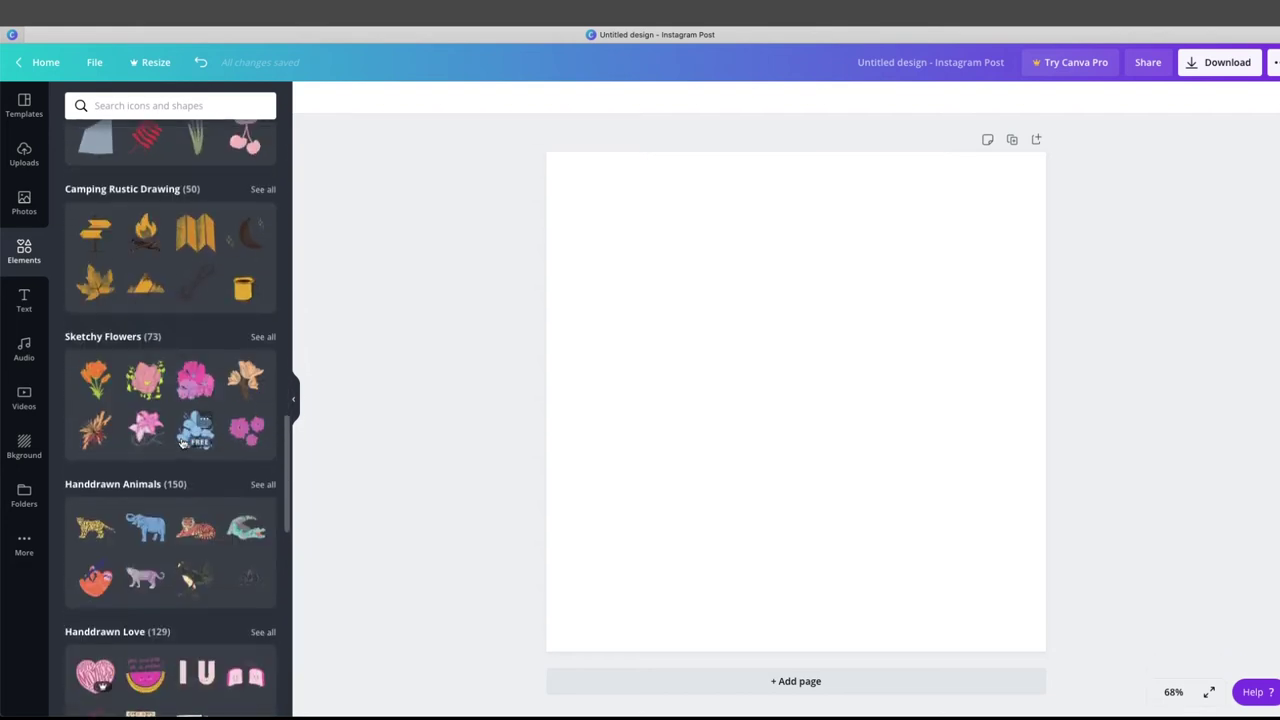
scroll(178, 436, down, 12)
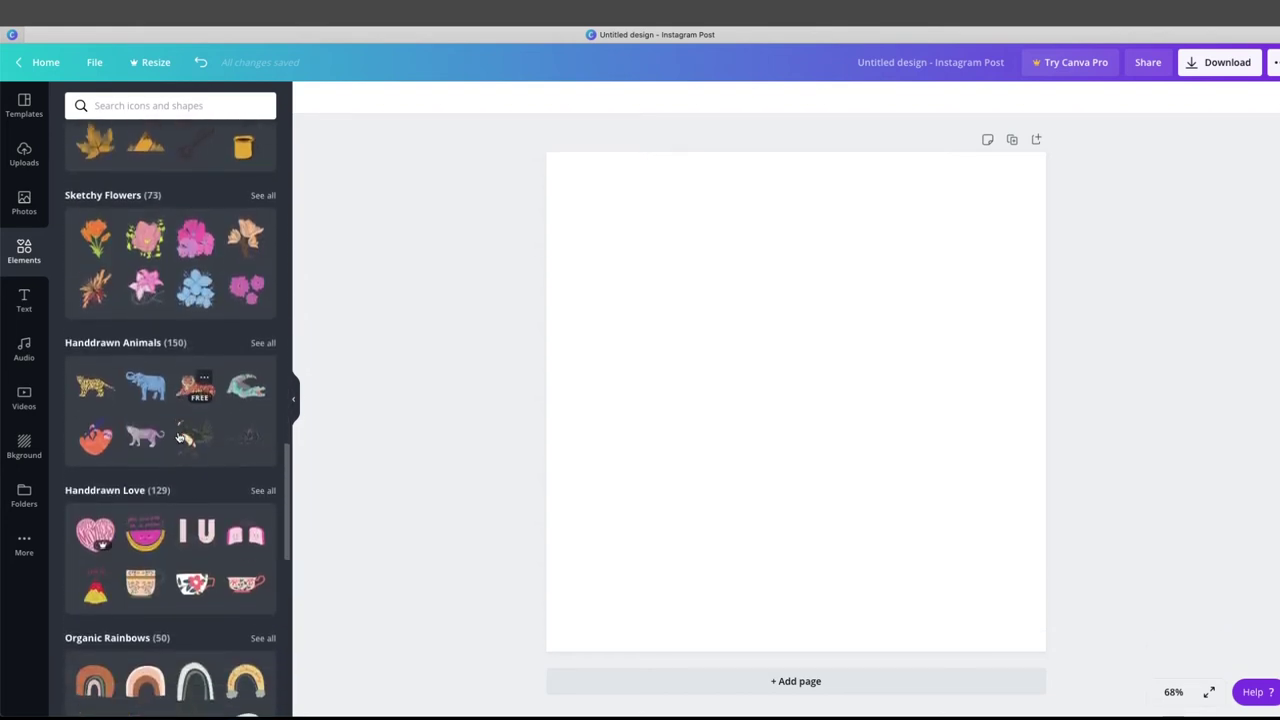
scroll(178, 437, down, 13)
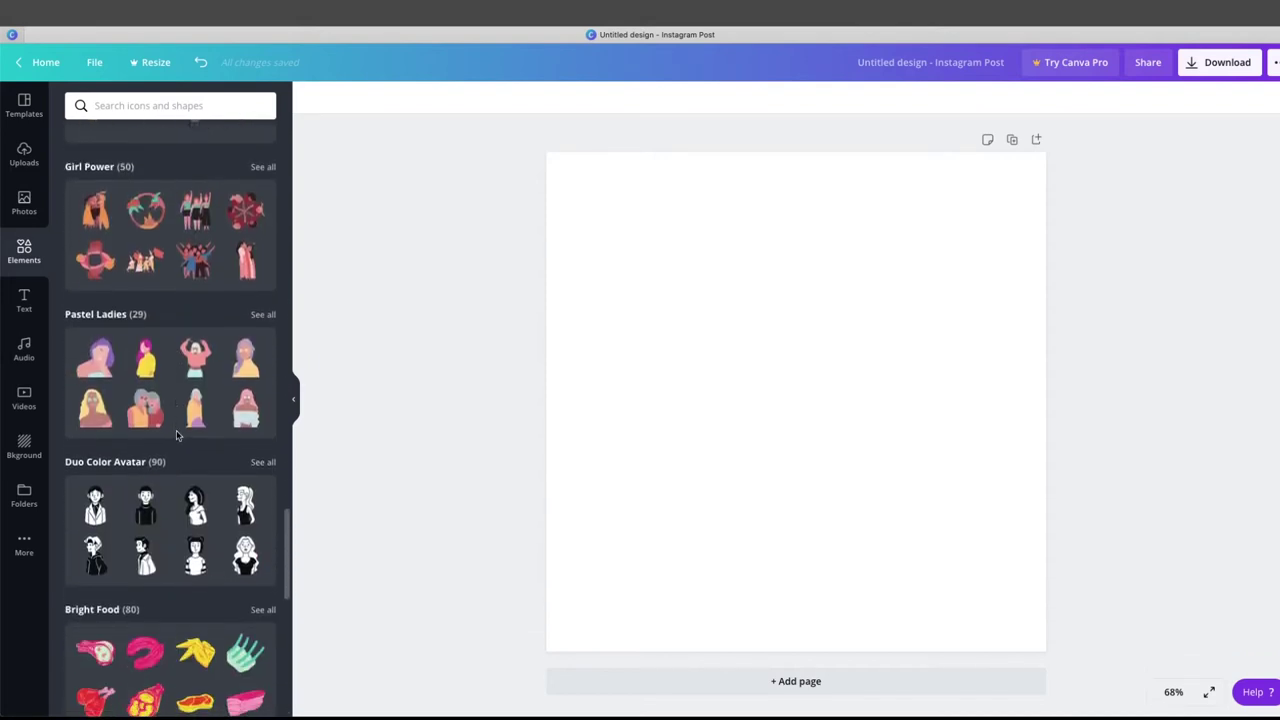
Look over the Girl Power, Pastel Ladies and Duo Color Avatar illustration collections and return to the start of the elements library
scroll(178, 435, down, 1)
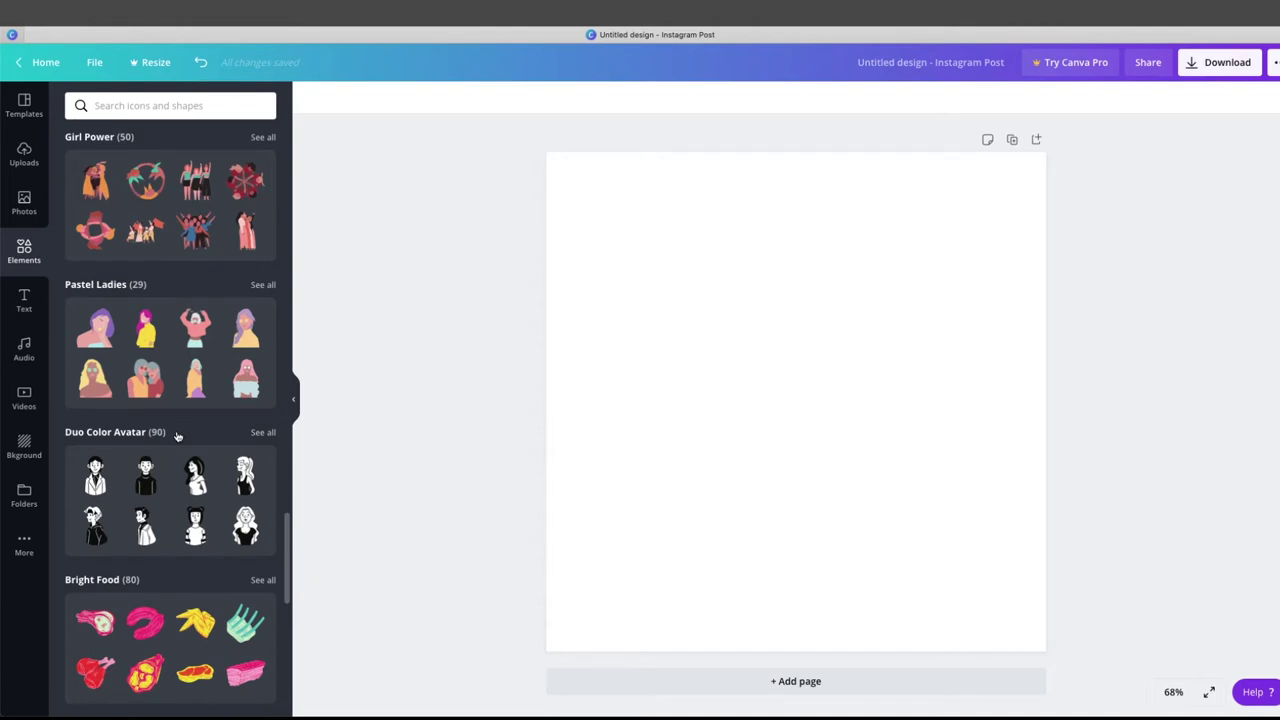
scroll(180, 437, down, 10)
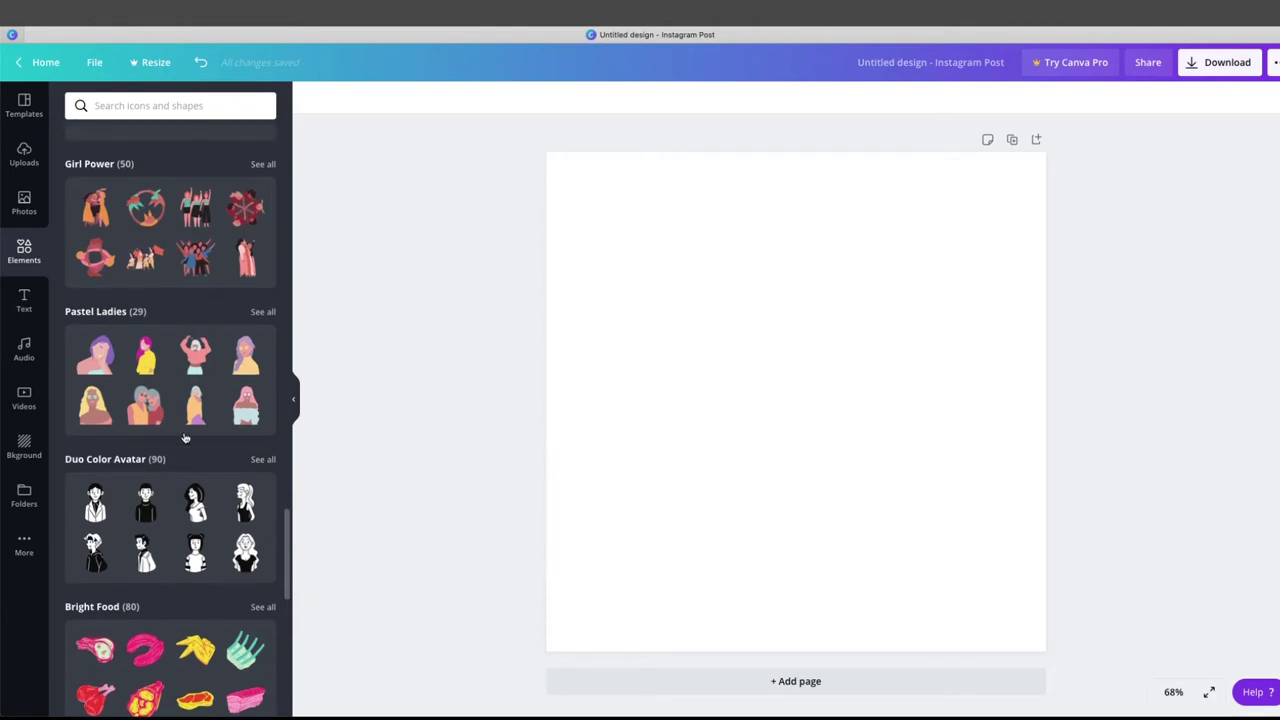
scroll(183, 437, up, 15)
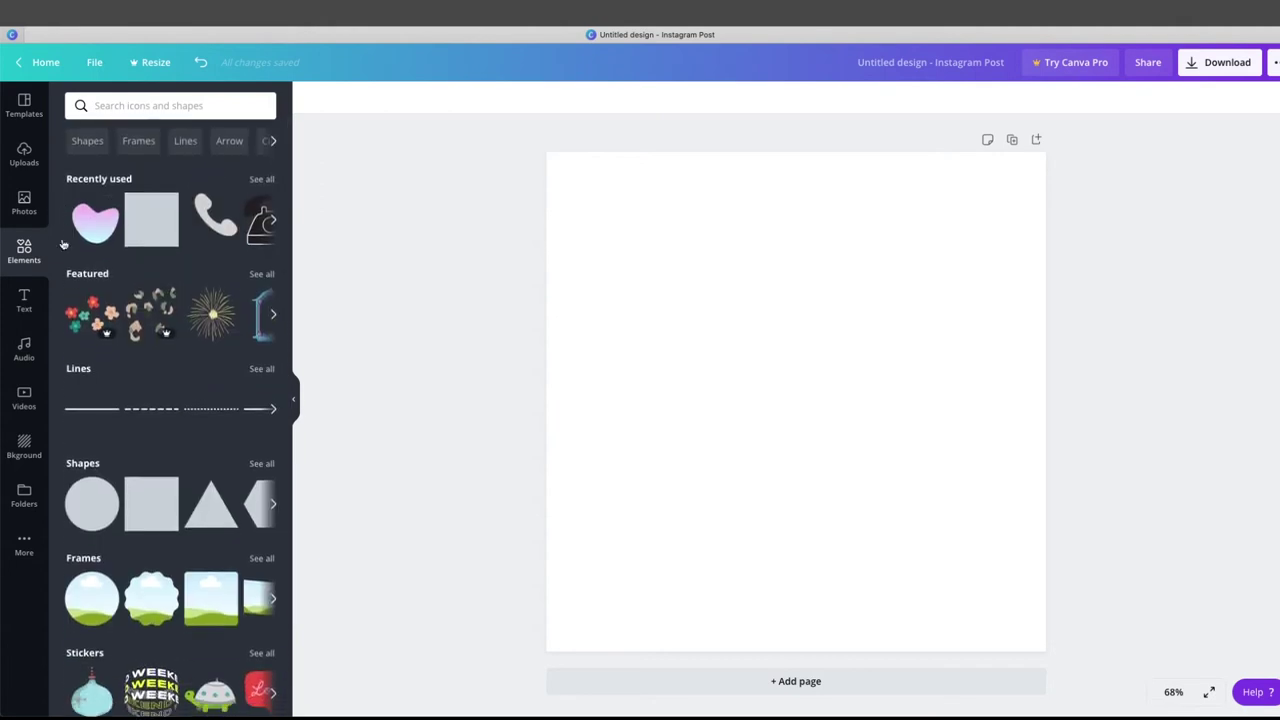
Add the recently used "cold, smooth & tasty." text combination to the canvas, try it closer to the page's left edge and undo the move
click(24, 302)
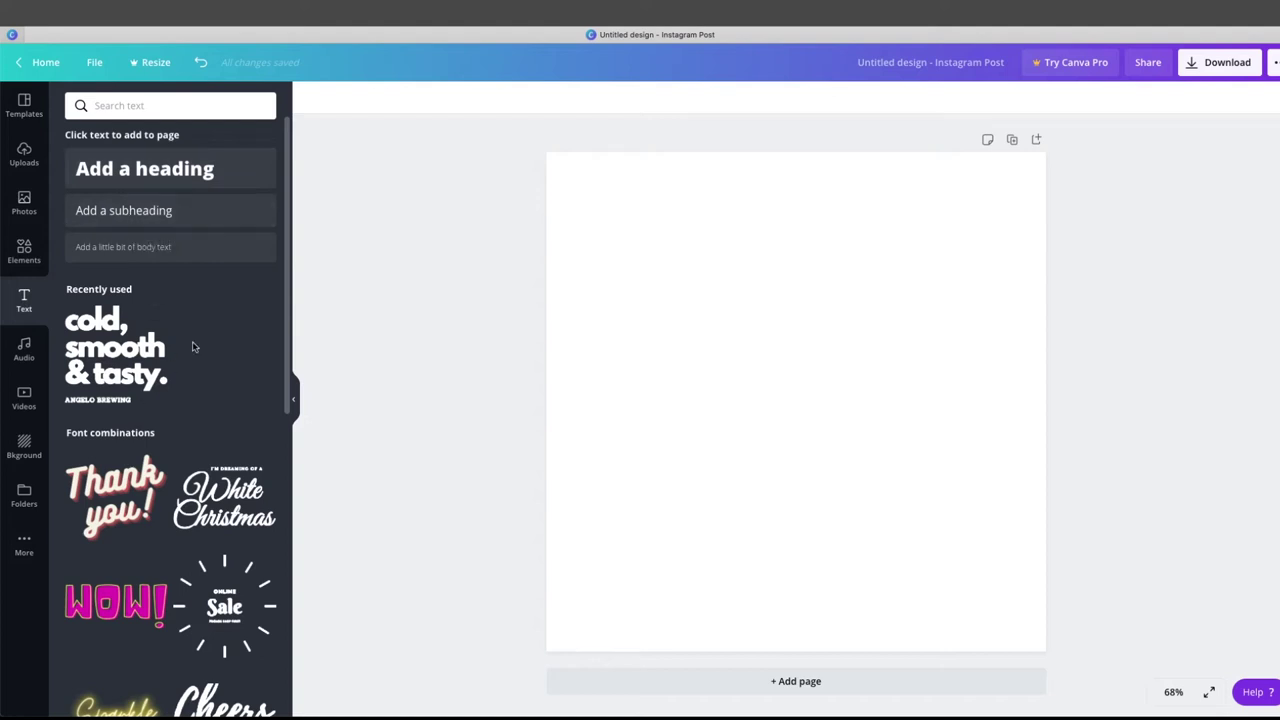
scroll(191, 346, down, 2)
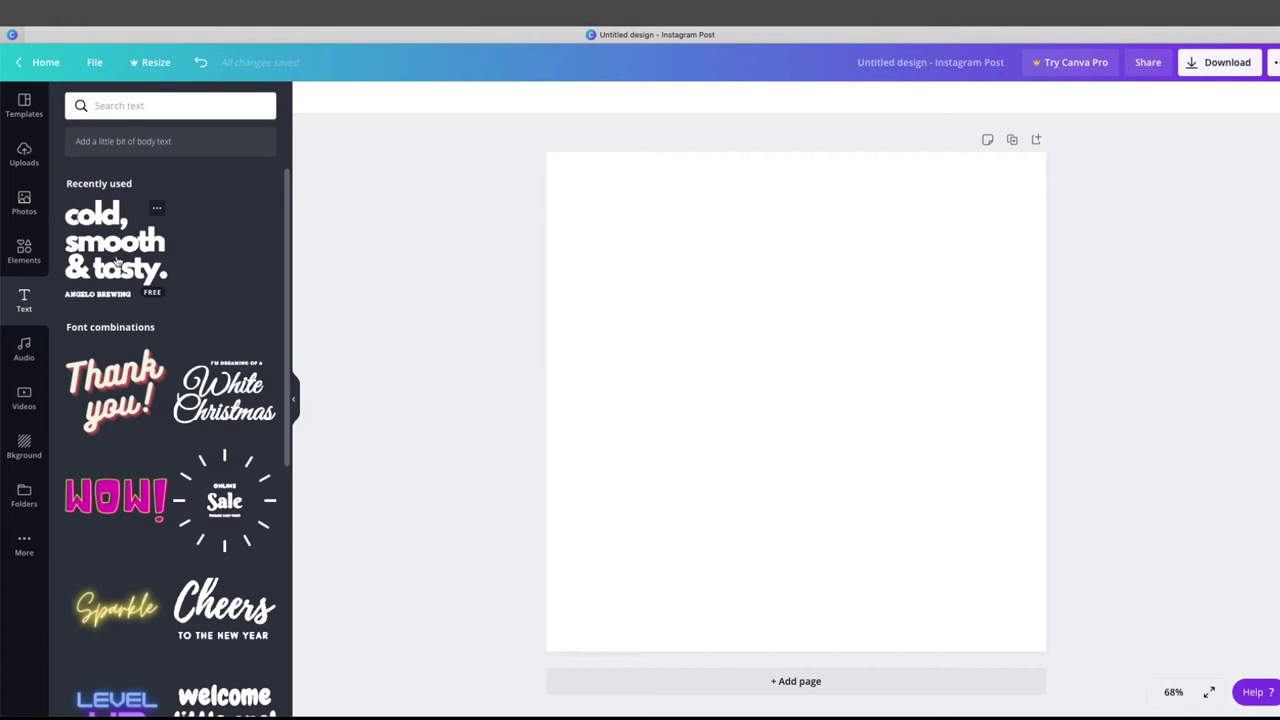
click(111, 256)
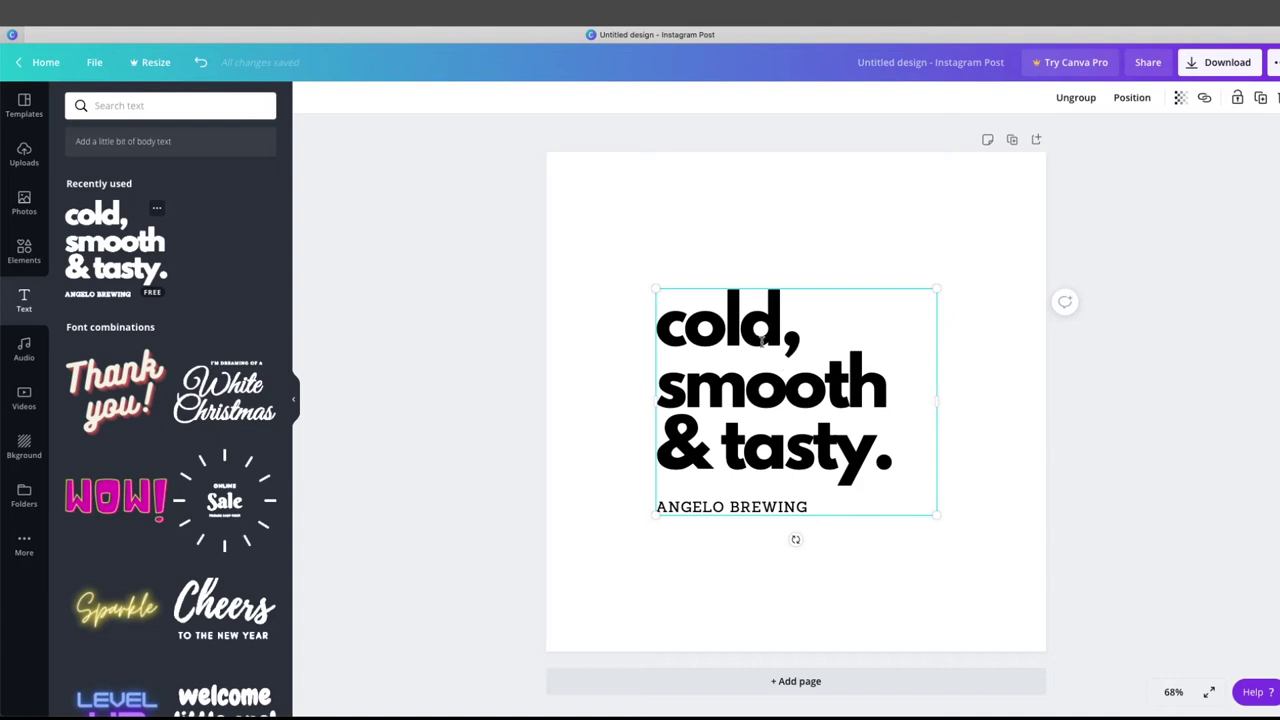
drag(746, 318, 655, 309)
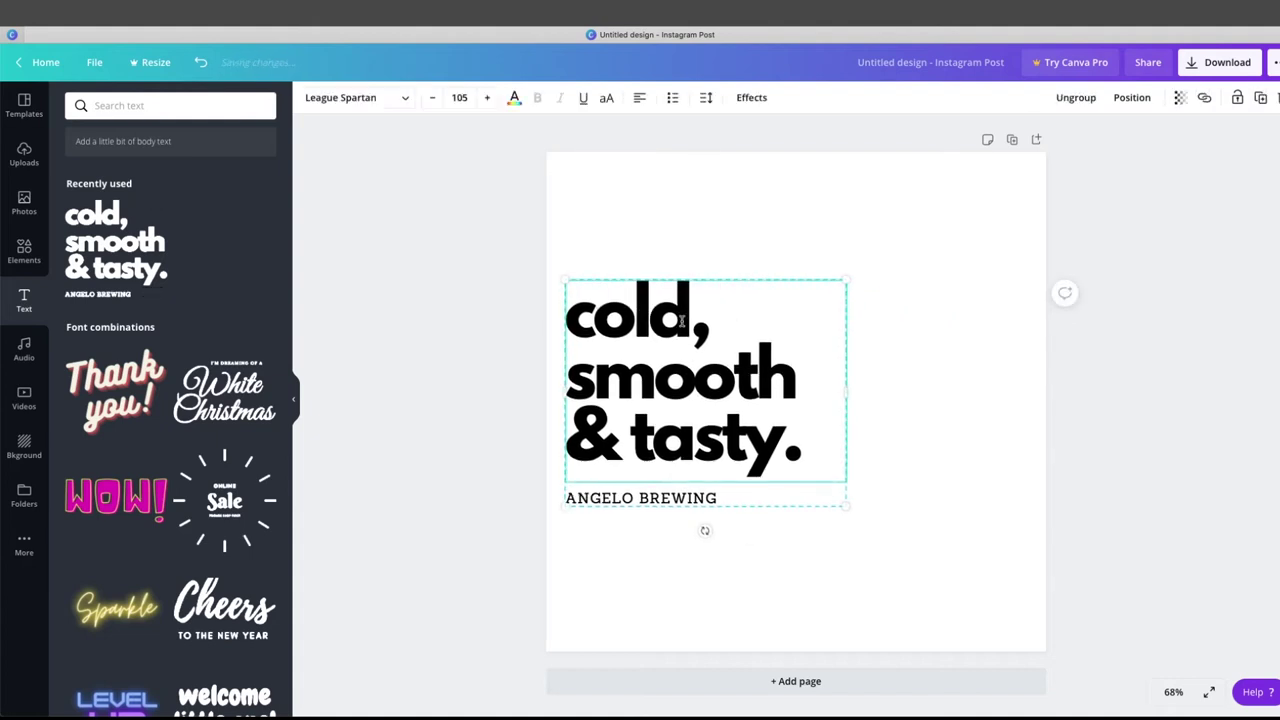
key(ctrl+z)
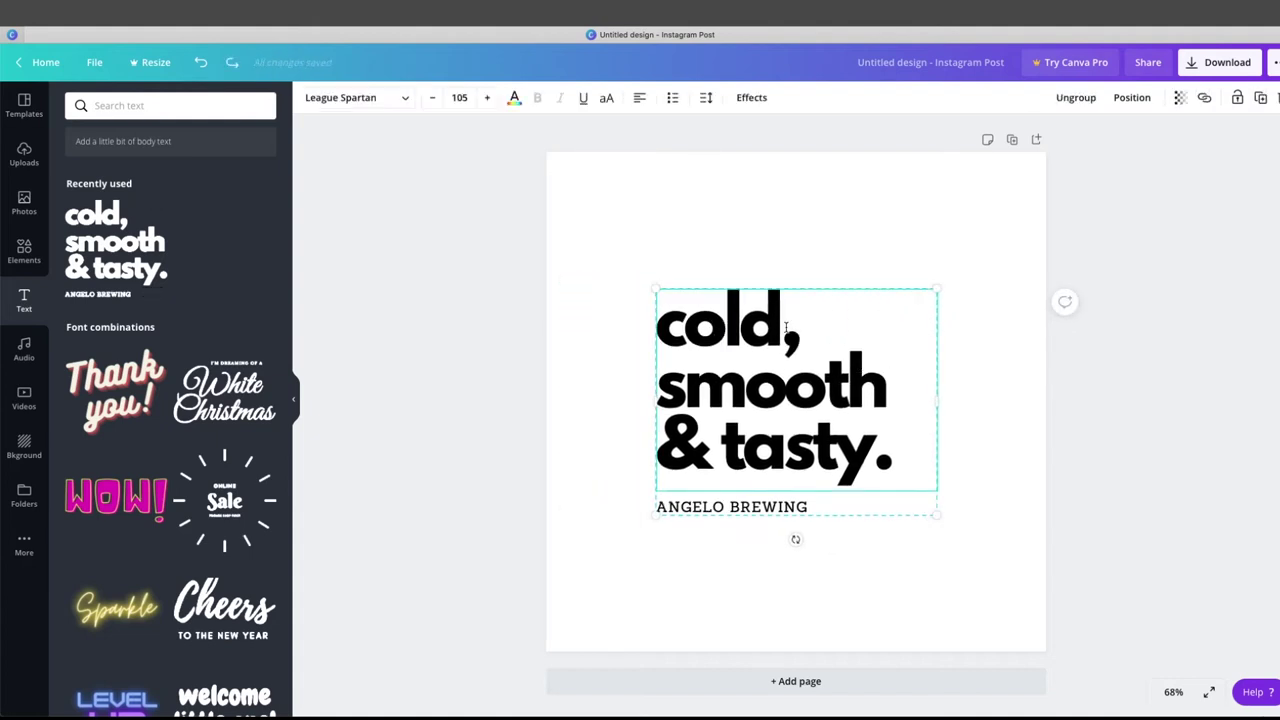
Replace the word "cold," in the heading with "eat,"
double_click(766, 390)
click(764, 452)
double_click(760, 328)
text(eat,)
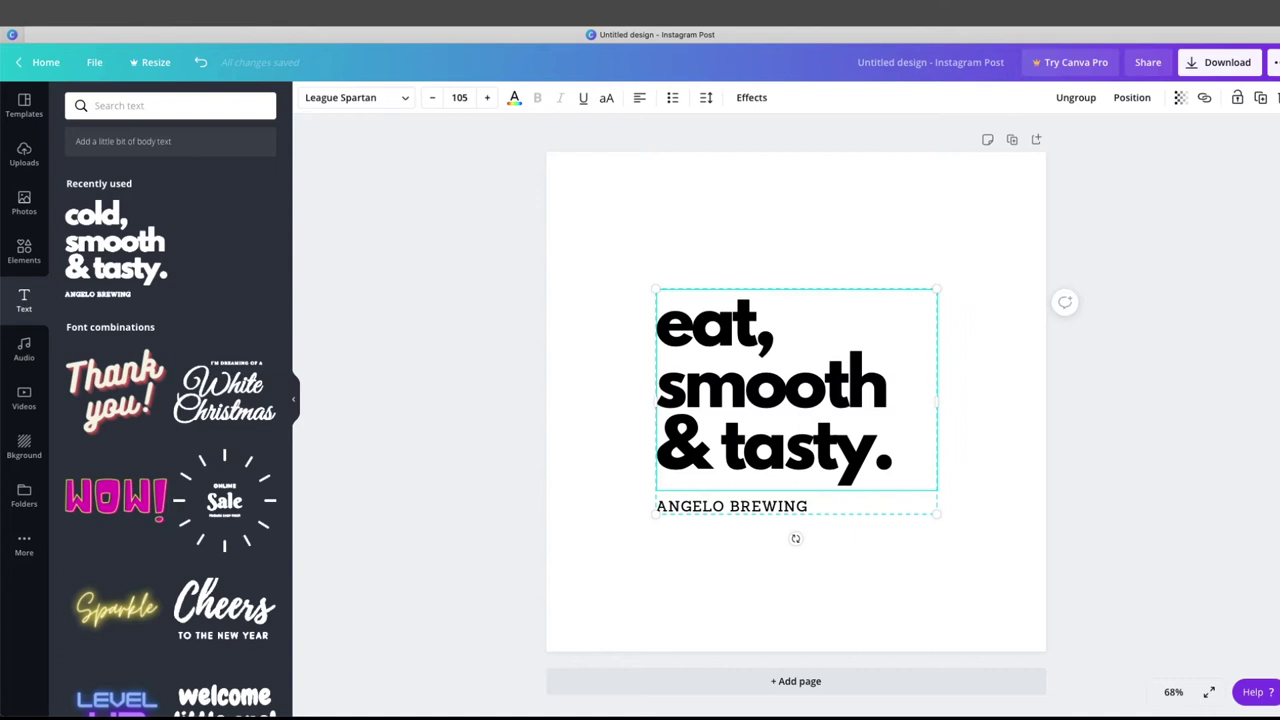
Change the rest of the heading to "drink & repeat." and finish editing the text
key(shift+Right)
key(shift+Right)
key(shift+Right)
key(shift+Right)
key(shift+Right)
key(shift+Right)
text(drink)
key(Left)
key(shift+Left)
key(shift+Left)
key(shift+Left)
key(shift+Left)
key(shift+Left)
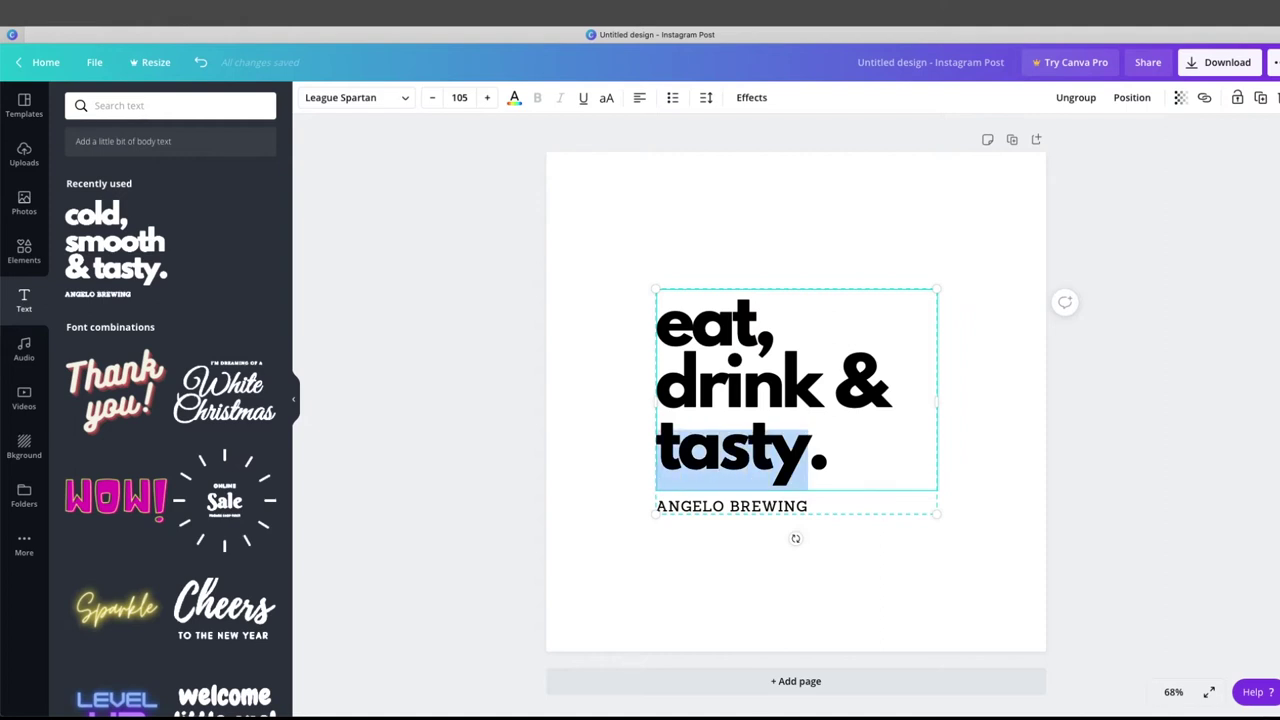
text(repeat.)
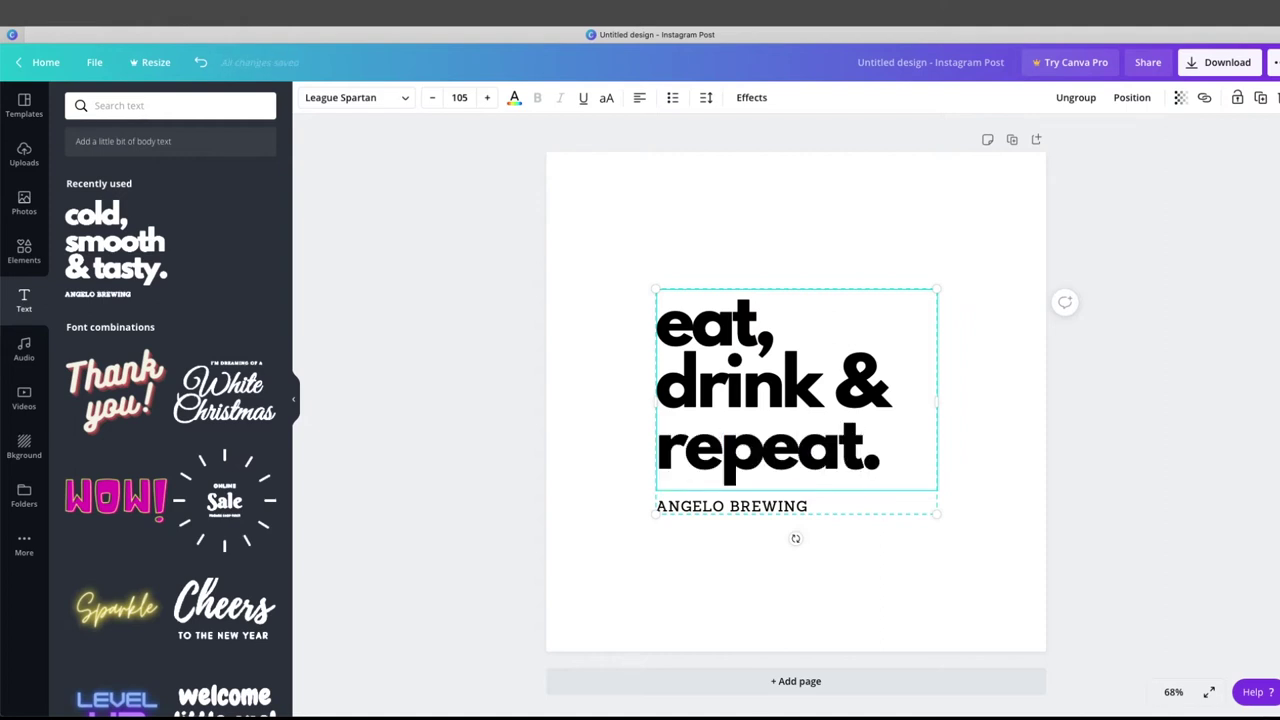
click(572, 328)
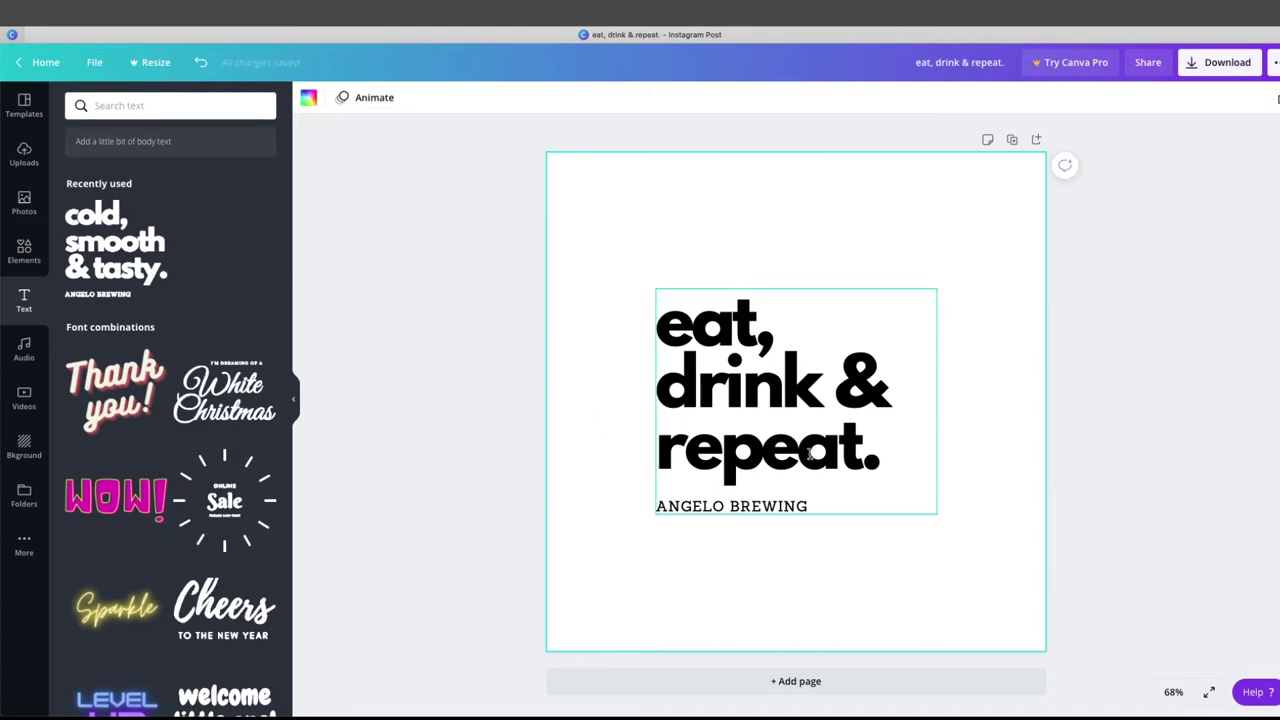
Browse the font combinations in the text library down to Boo!, Chill and Glow, and check the heading's text options
scroll(158, 208, up, 2)
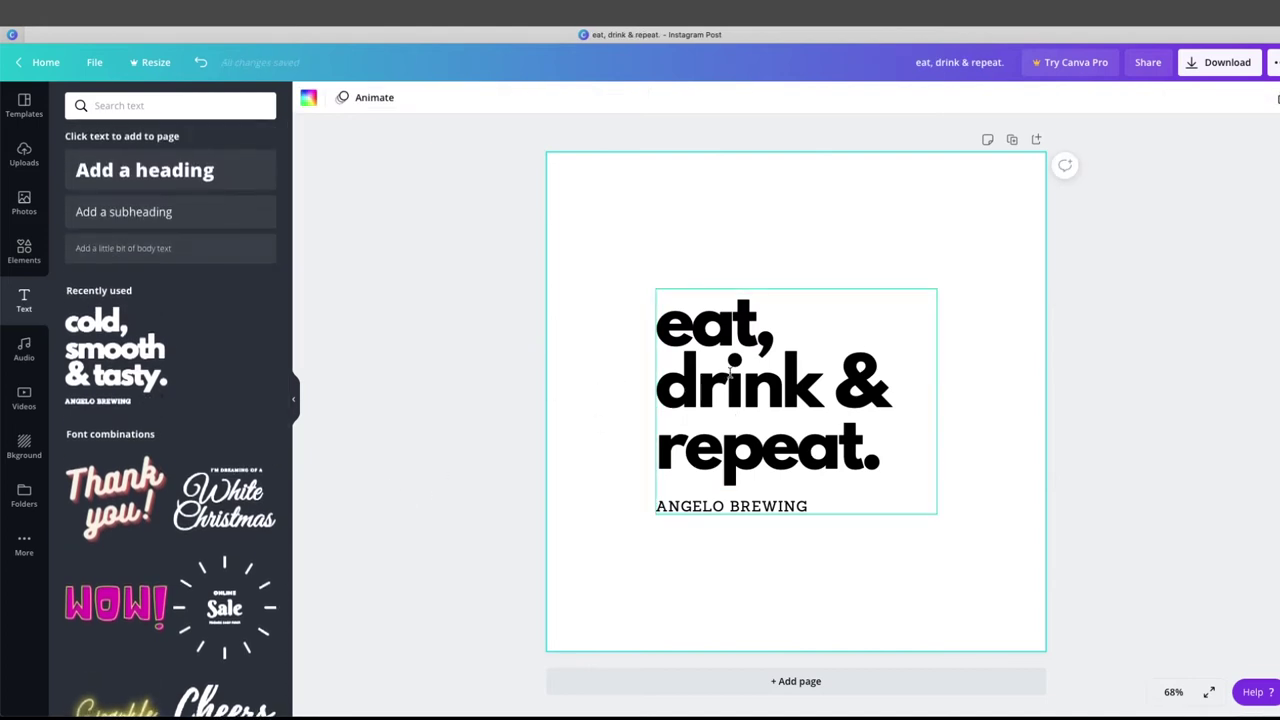
scroll(184, 426, down, 5)
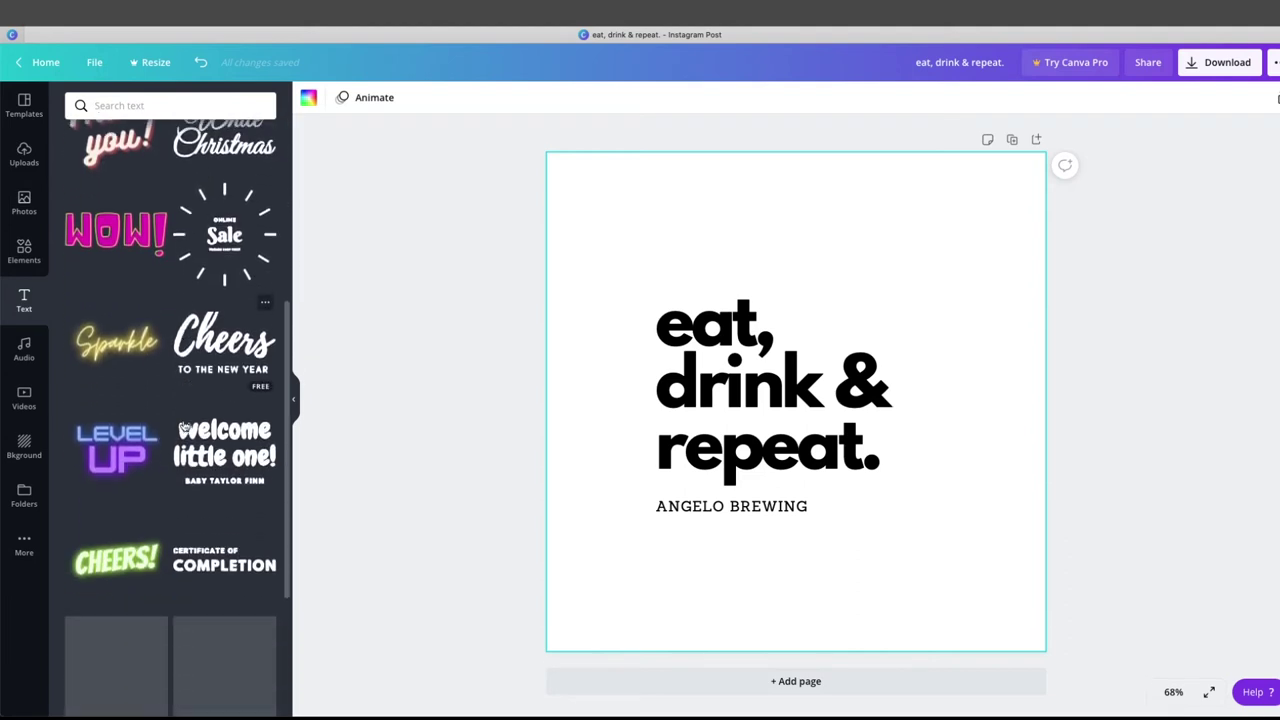
scroll(170, 400, down, 4)
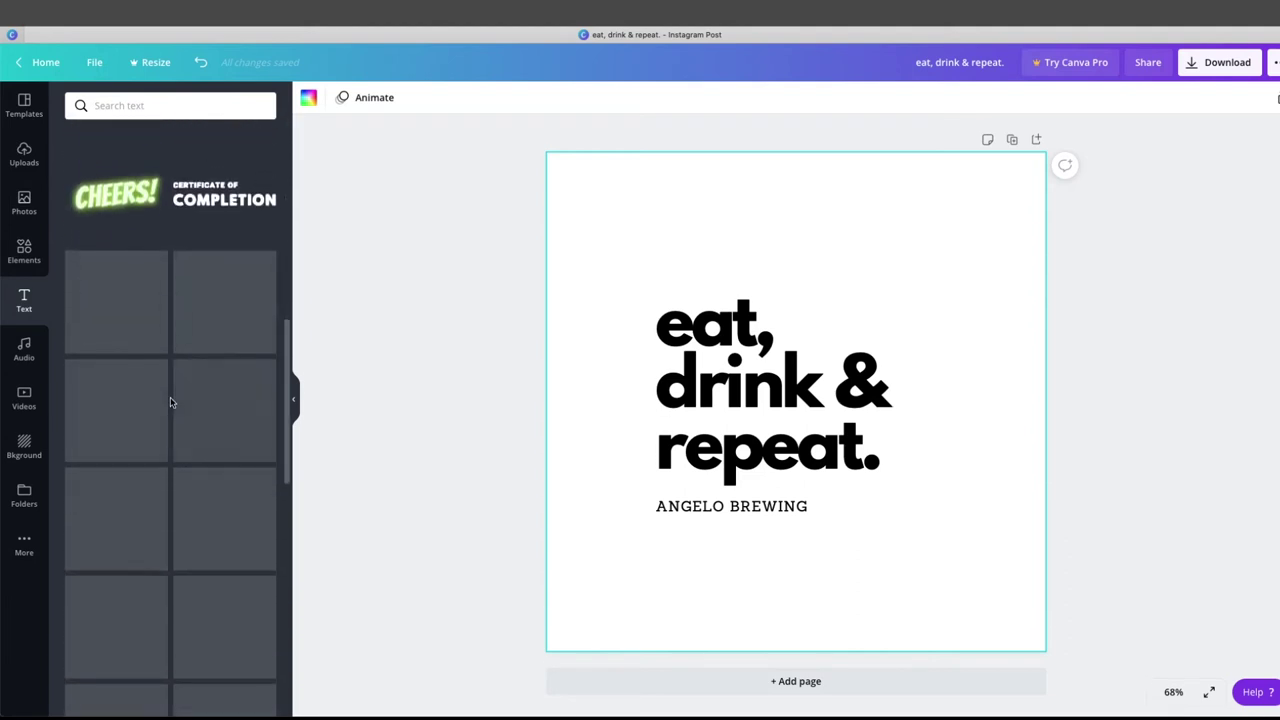
scroll(170, 400, down, 6)
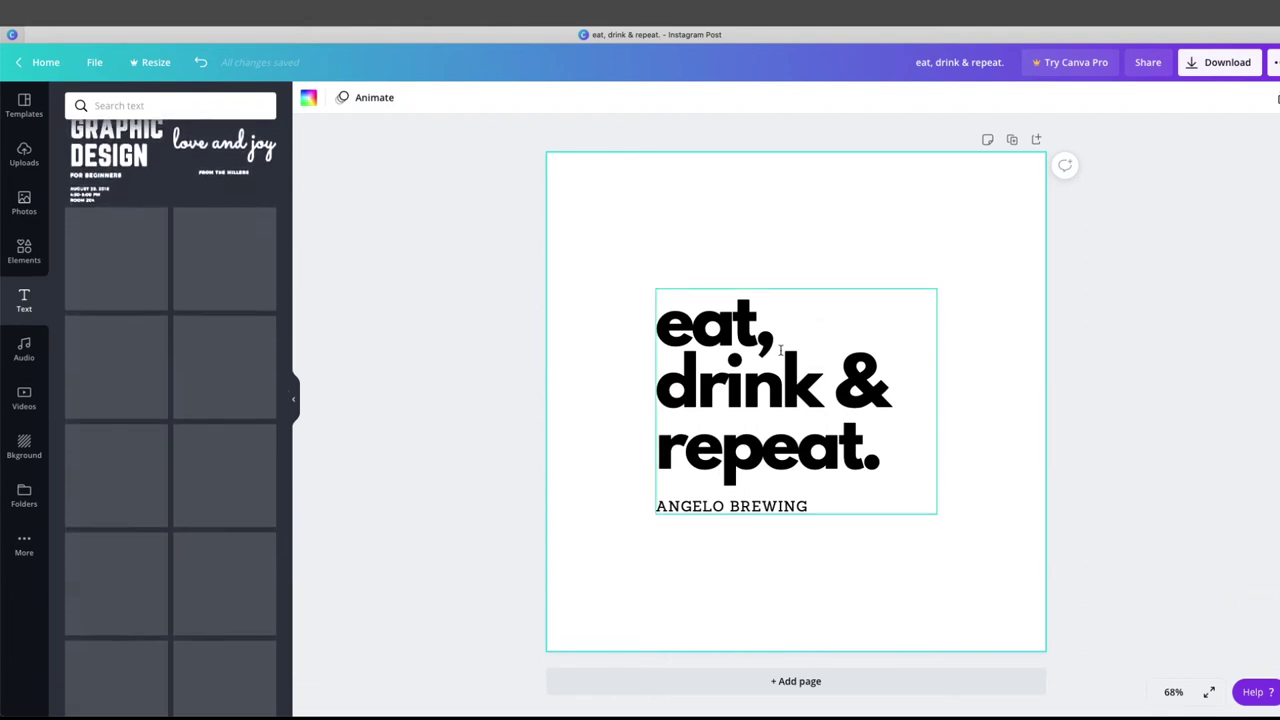
click(738, 356)
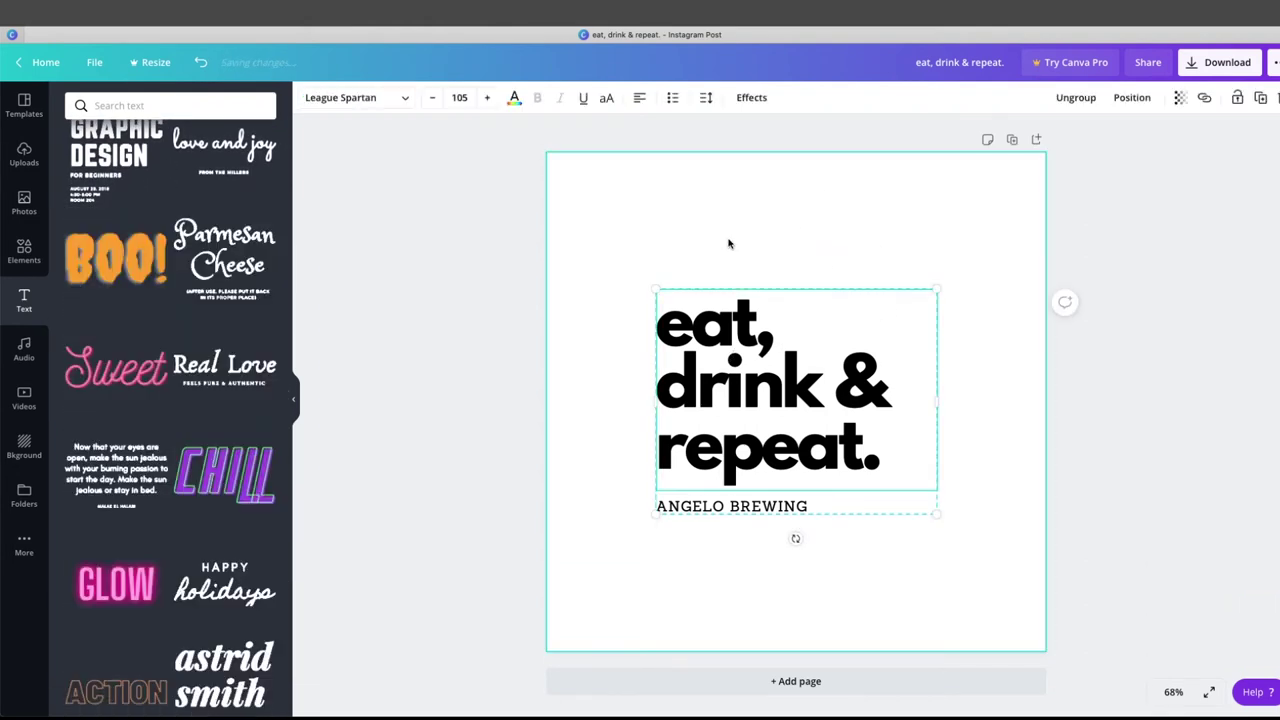
click(729, 243)
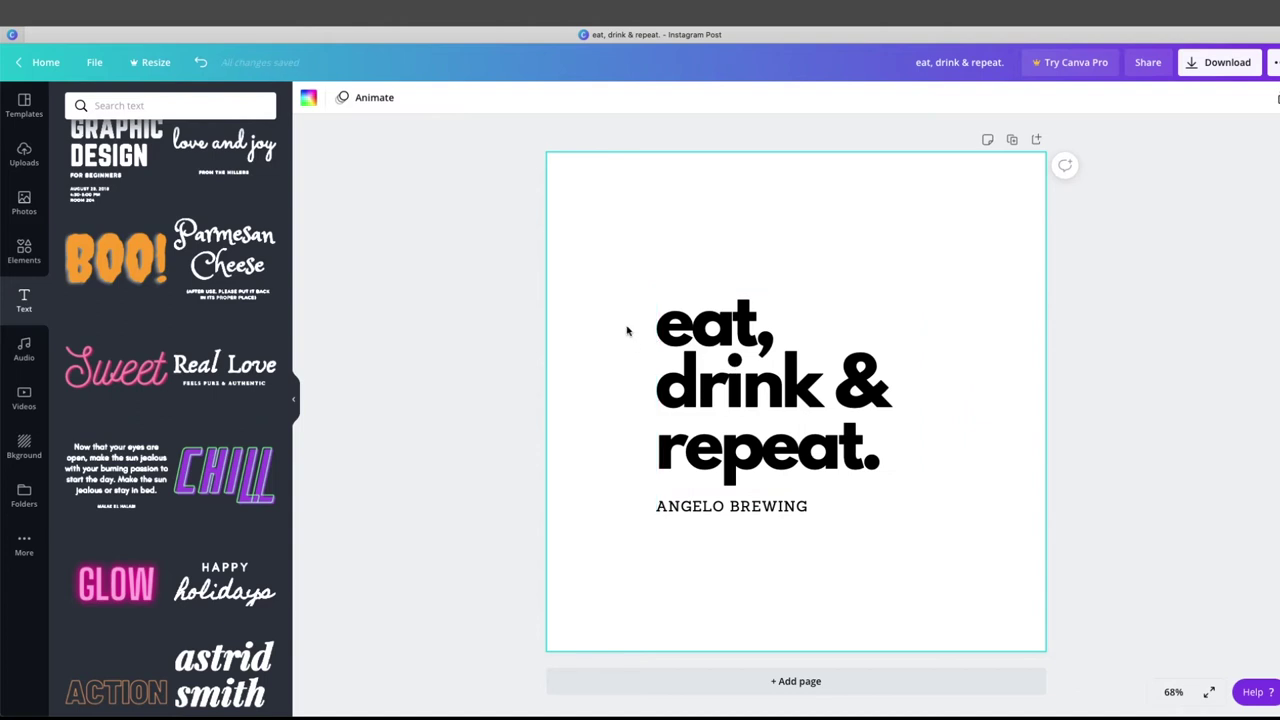
Delete the "eat, drink & repeat." heading and the "ANGELO BREWING" line from the canvas
click(687, 325)
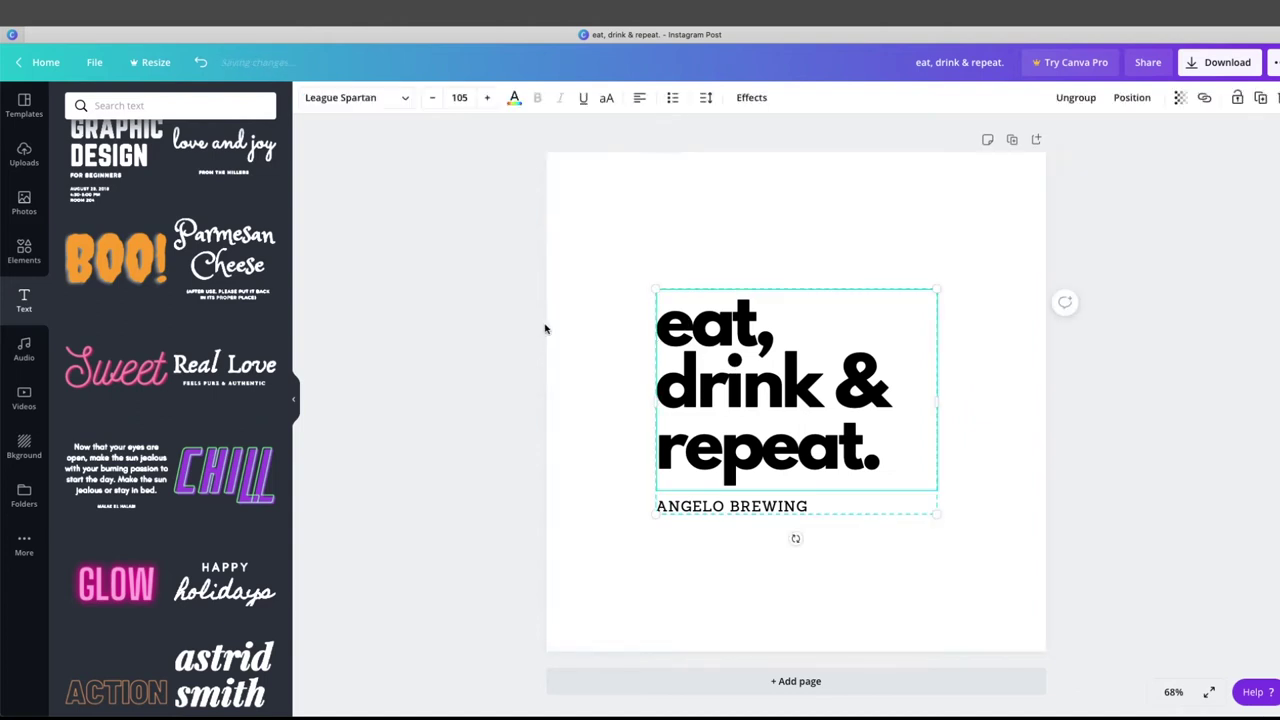
key(Delete)
double_click(714, 506)
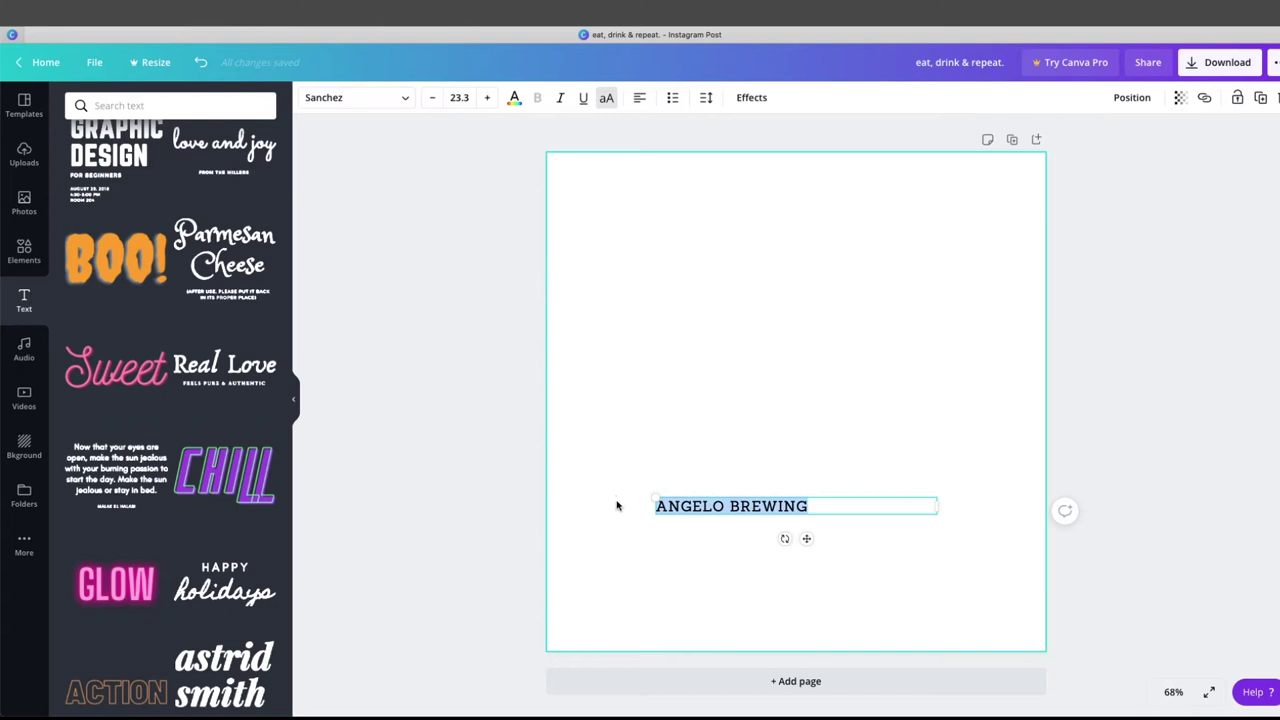
click(622, 508)
click(672, 507)
key(Delete)
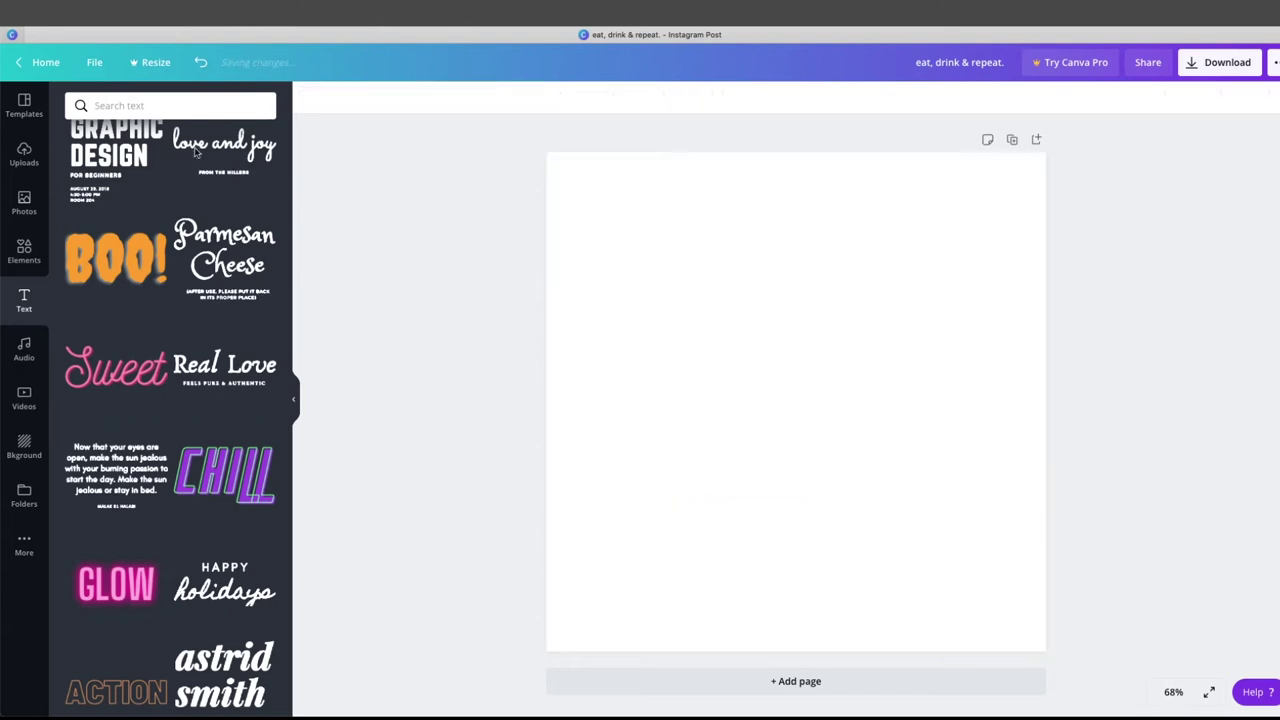
Browse the audio library's track categories, such as Epic, Travel and Trap
click(24, 350)
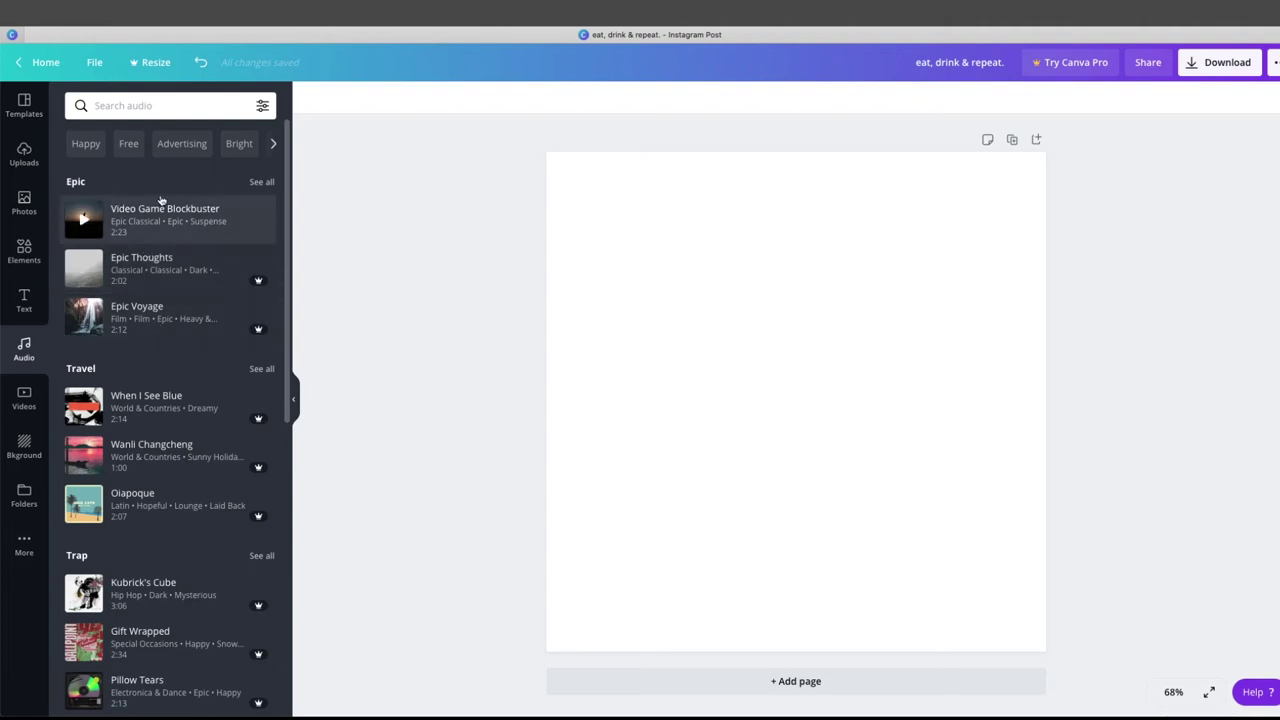
scroll(160, 352, down, 2)
scroll(160, 352, down, 2)
scroll(160, 352, up, 5)
Browse the video library, try the 15-second bridge clip from Aerial Shots on the canvas and delete it
click(24, 400)
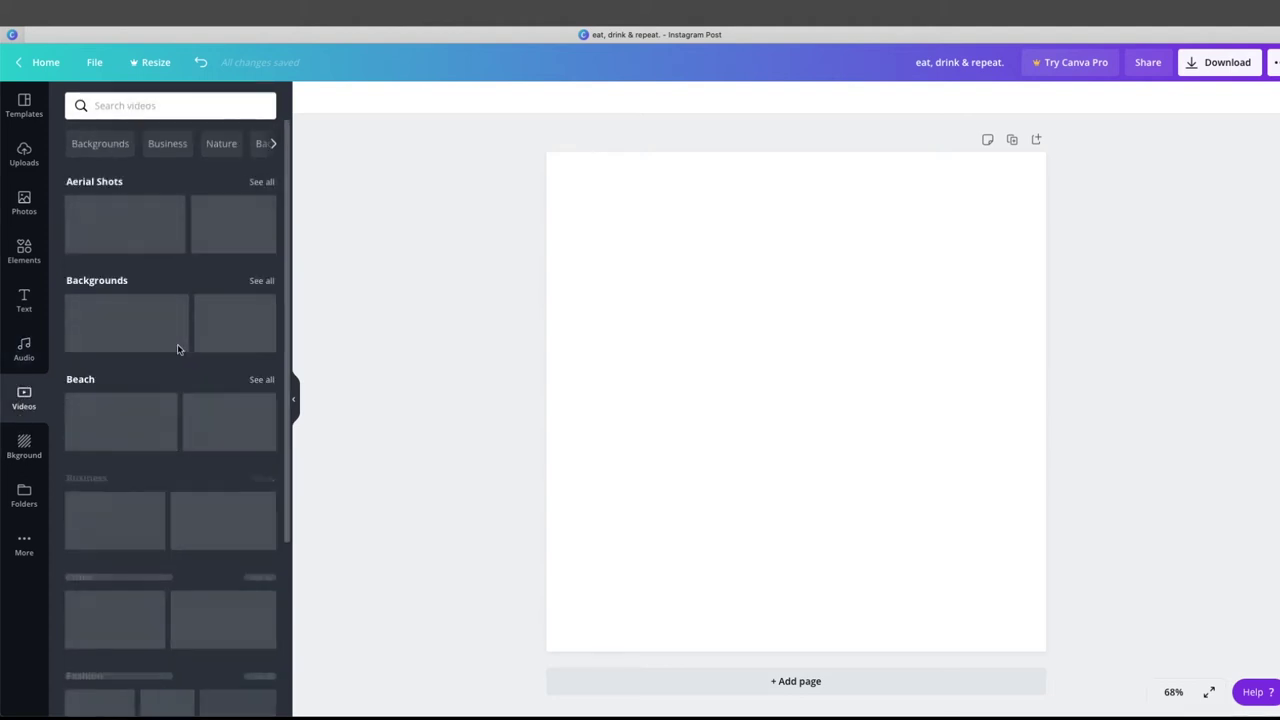
scroll(181, 358, down, 1)
mouse_move(133, 204)
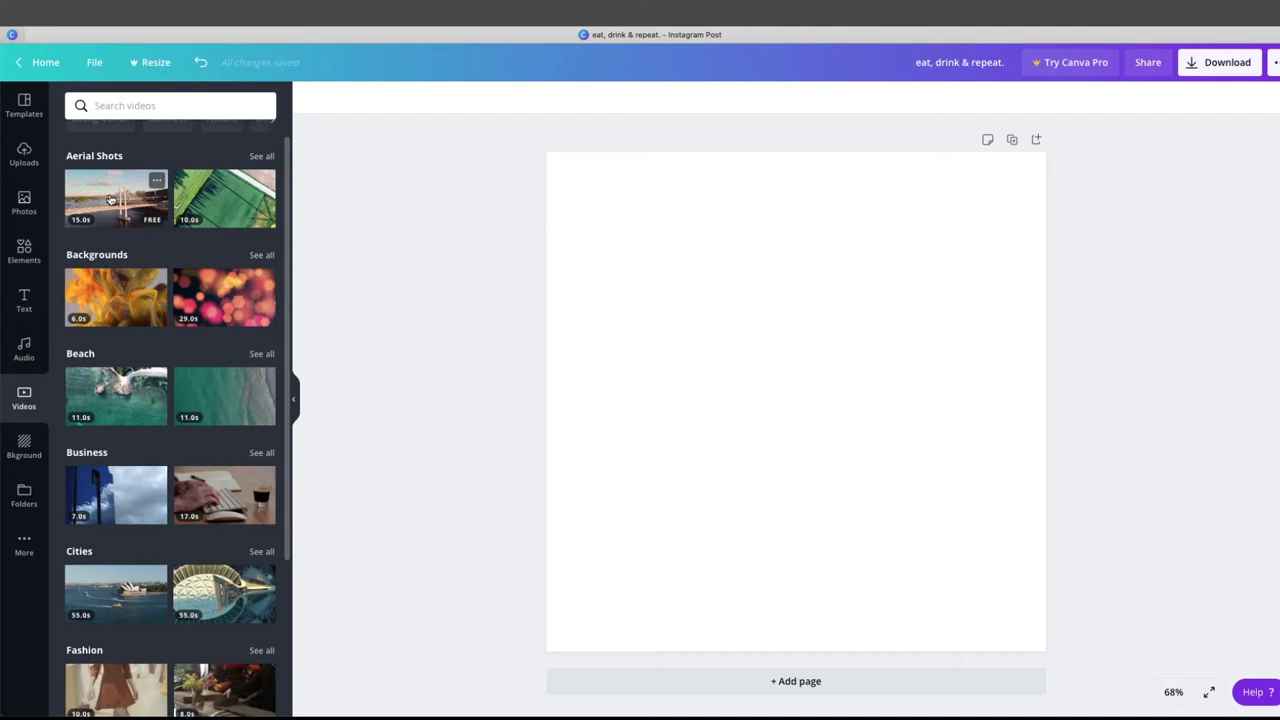
click(120, 212)
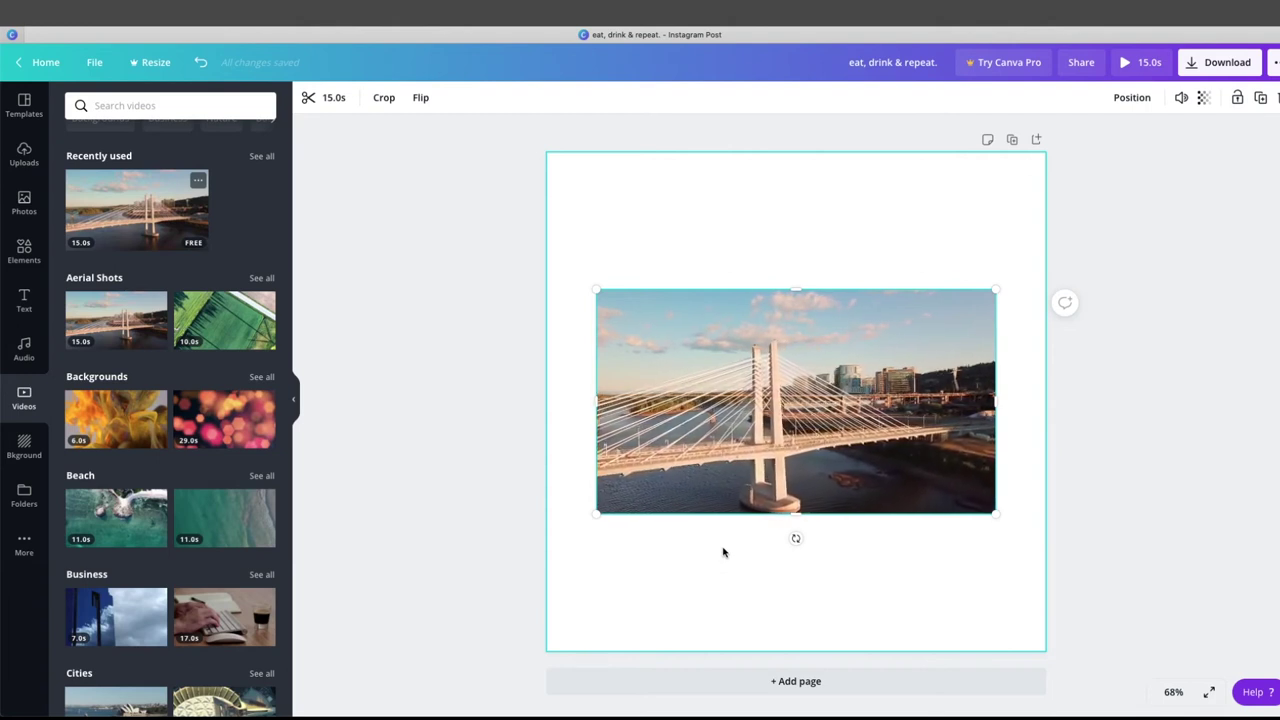
key(Delete)
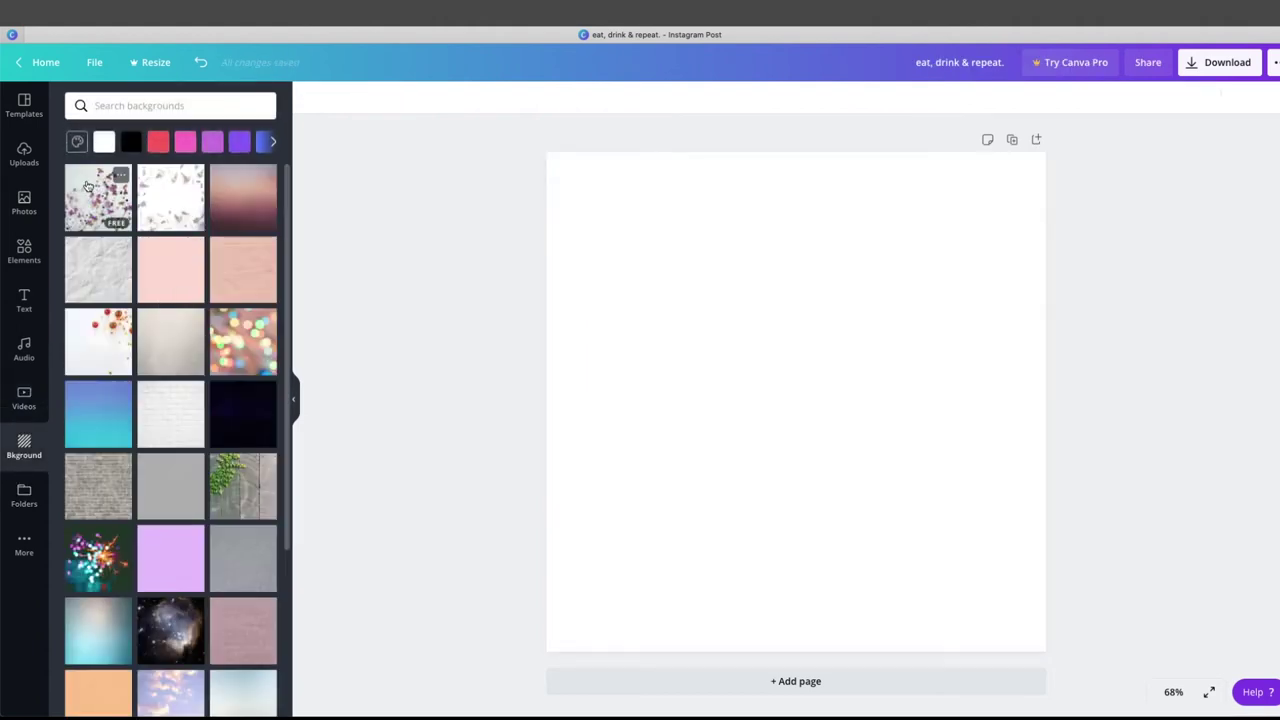
Try the purple flowers photo and the crumpled white paper texture as the page background
click(86, 186)
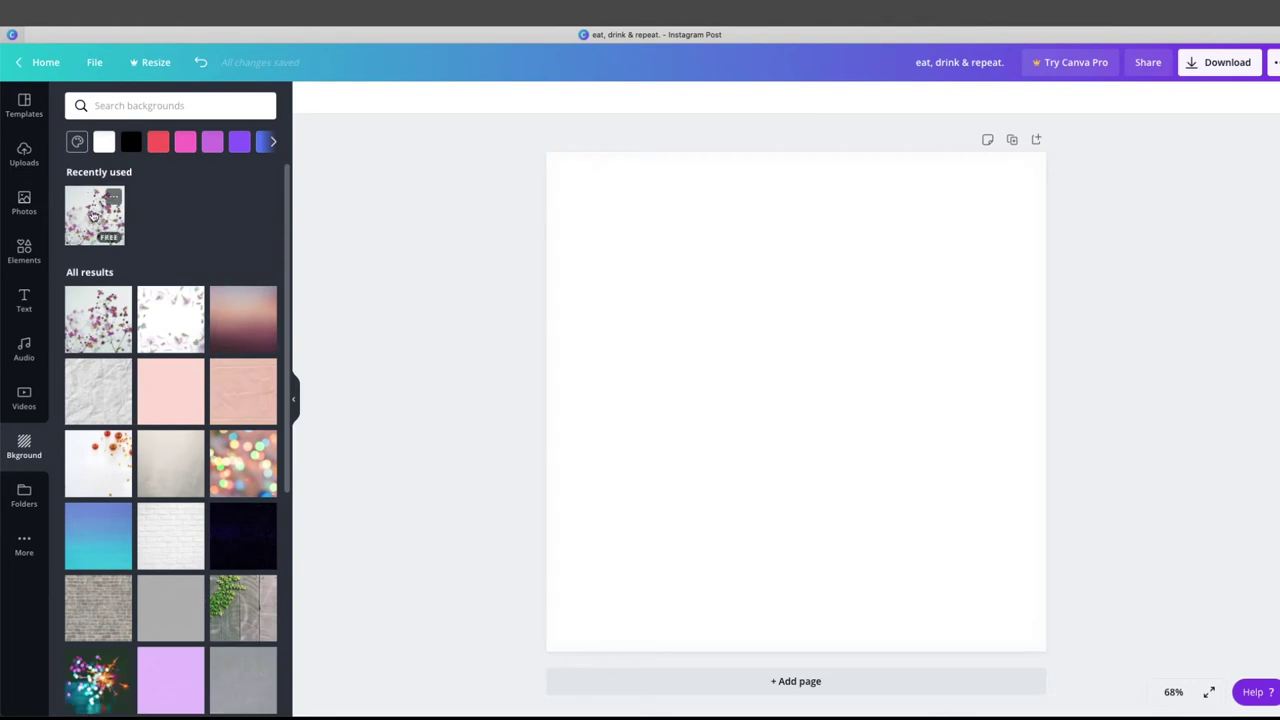
click(91, 215)
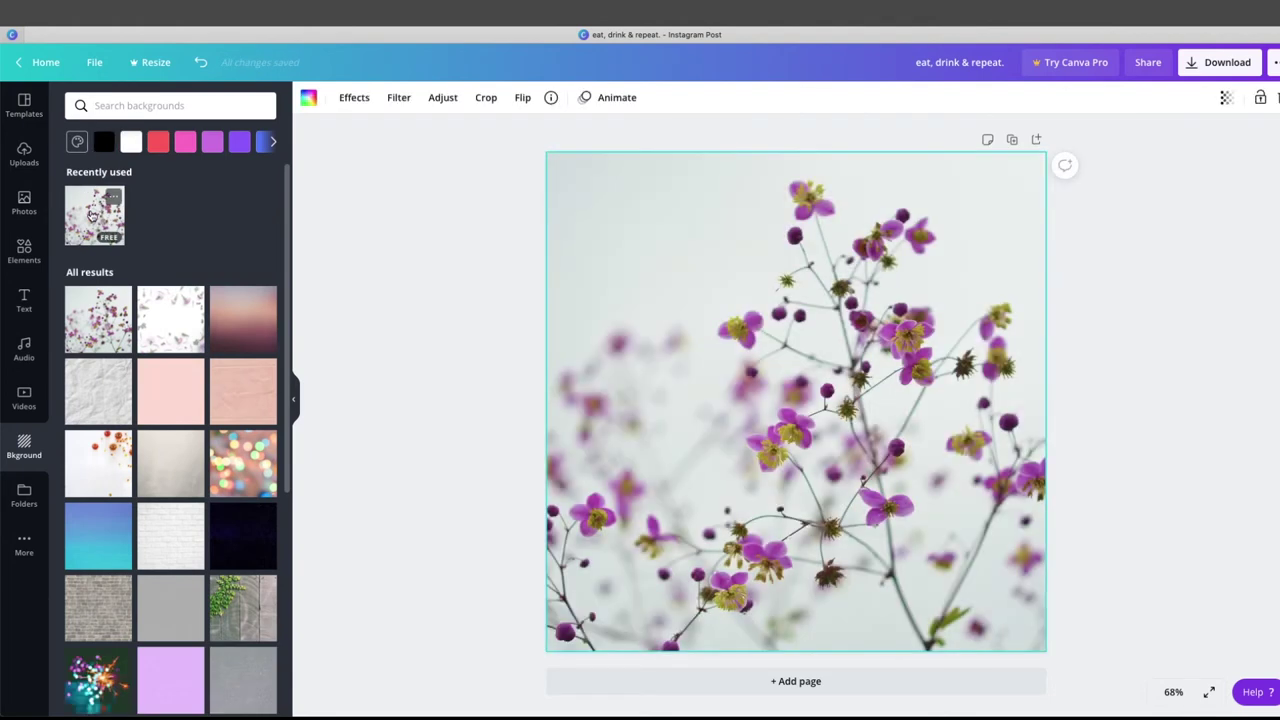
scroll(100, 250, down, 3)
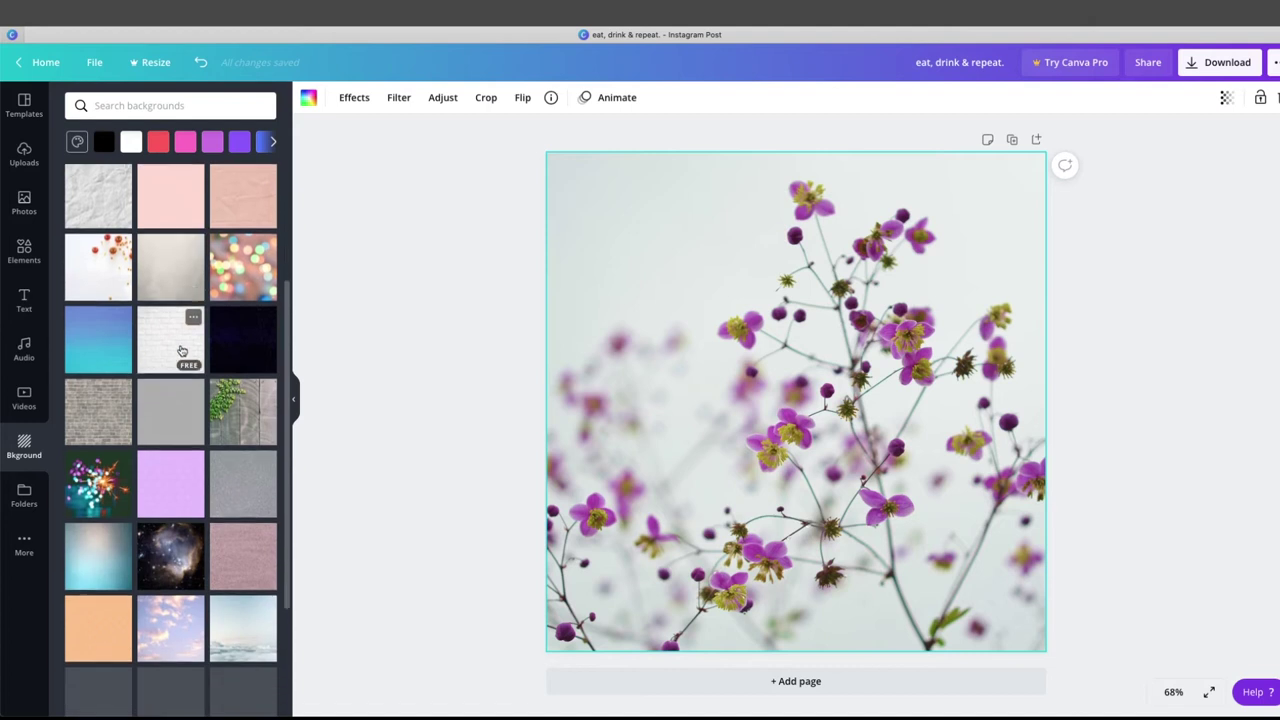
click(86, 268)
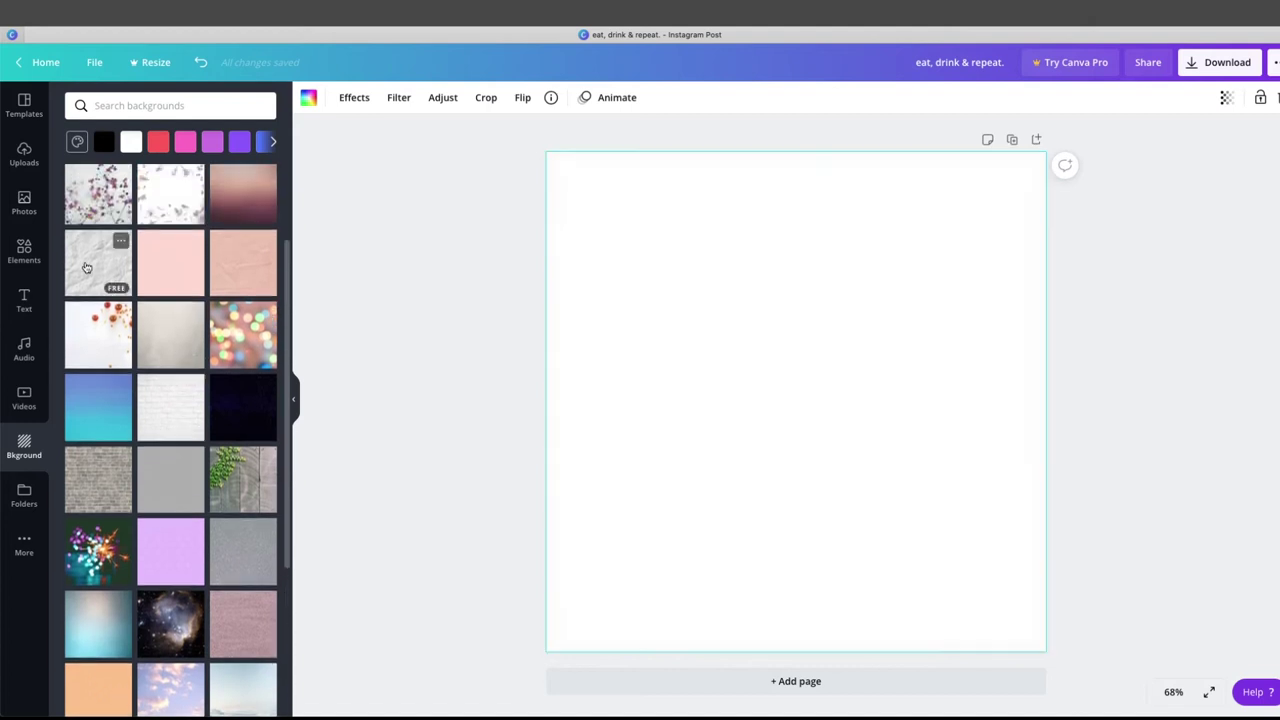
Try the white brick wall background and replace it with the grey wooden planks with green ivy
scroll(200, 385, down, 4)
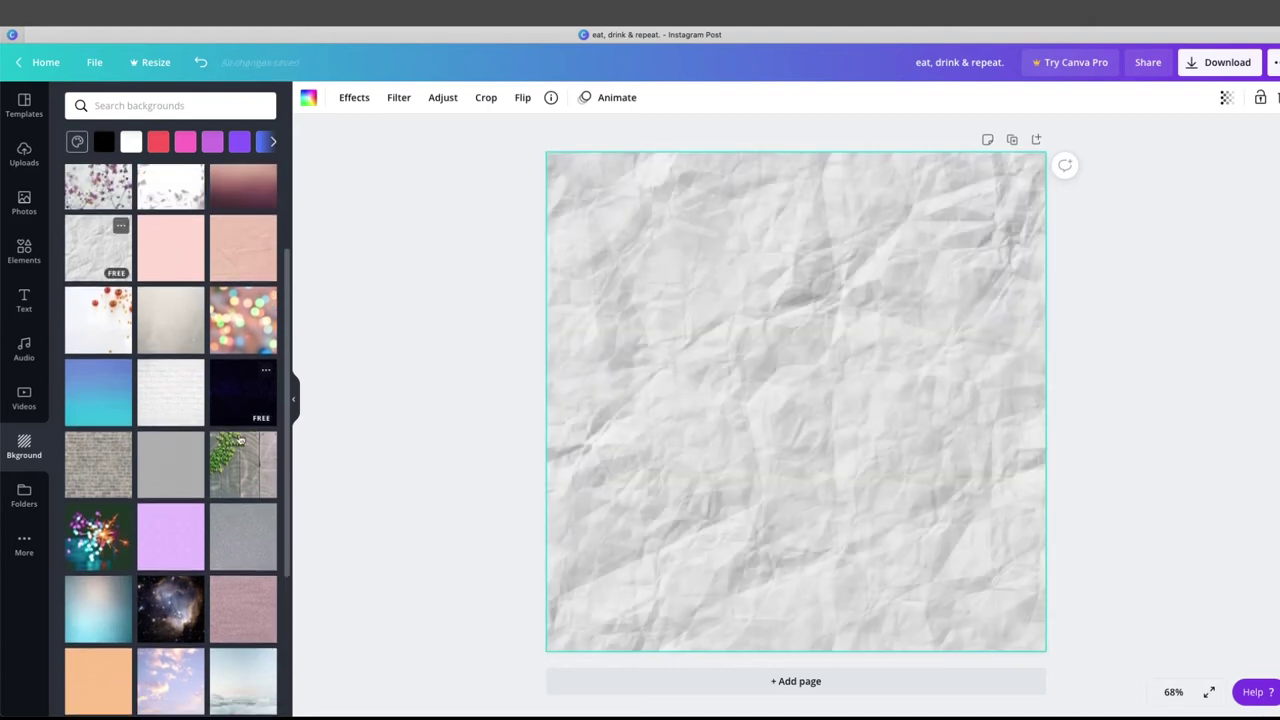
scroll(175, 300, up, 2)
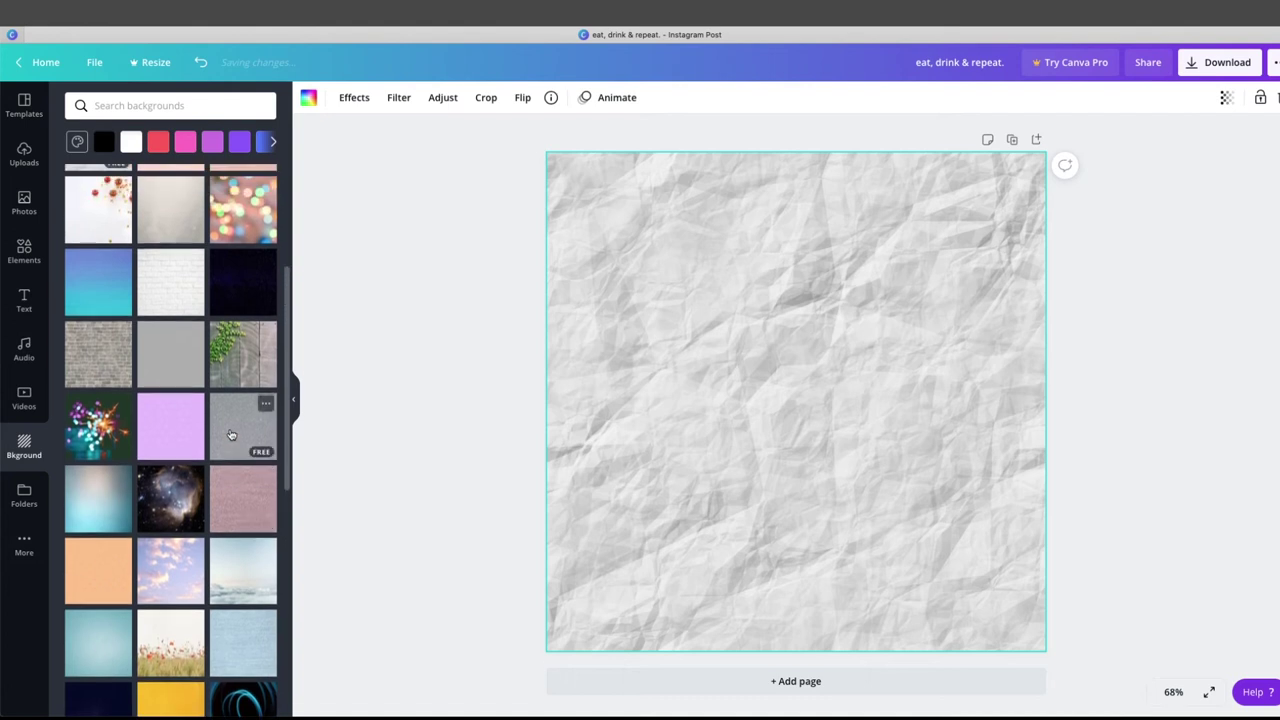
click(169, 284)
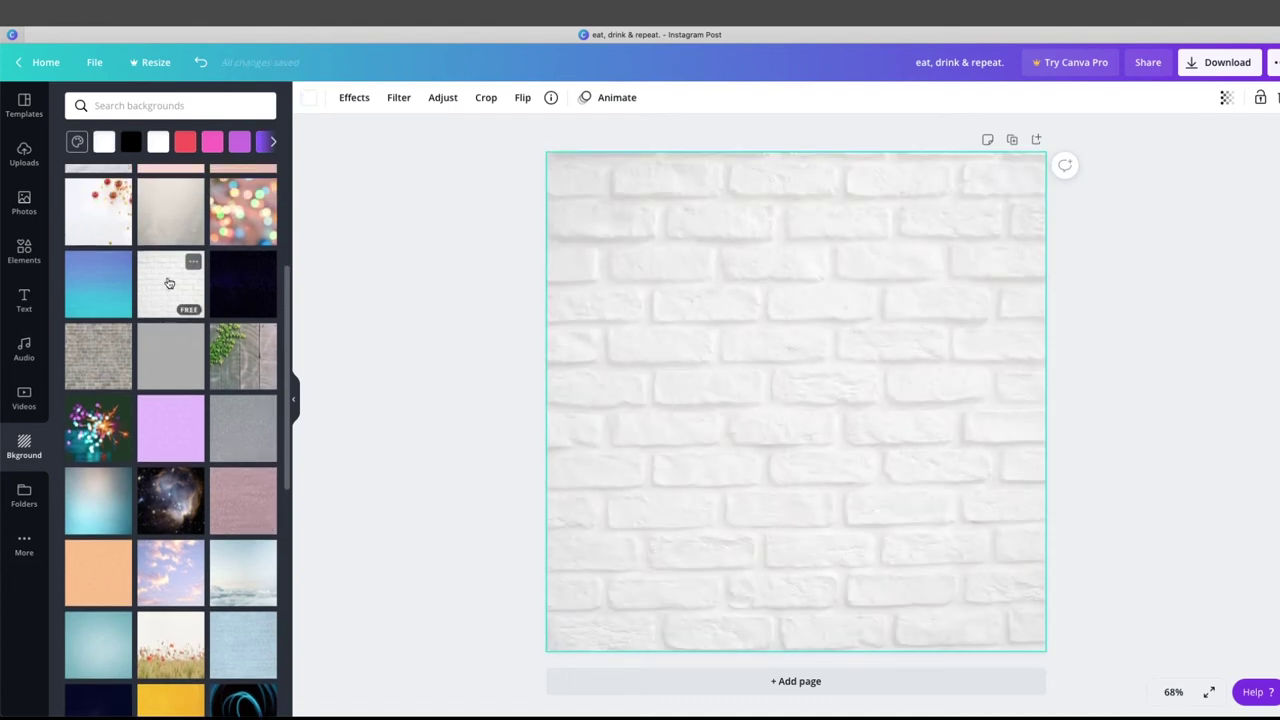
scroll(213, 388, down, 3)
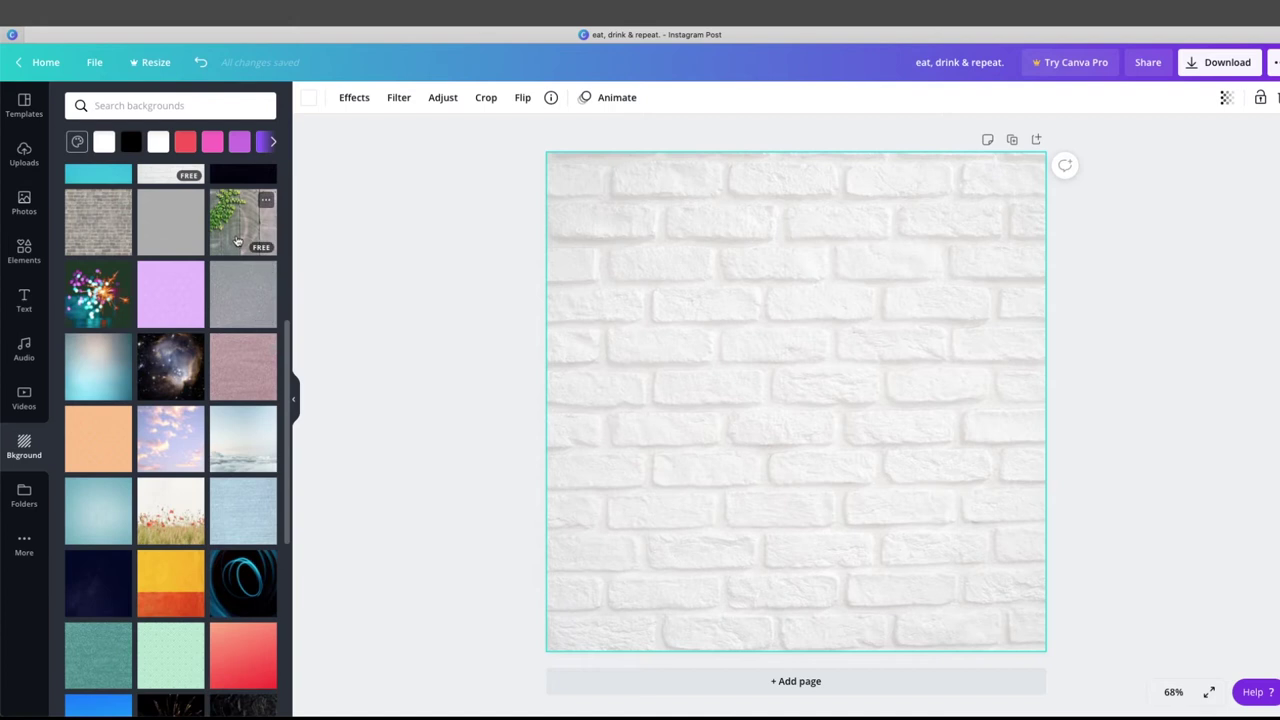
click(237, 239)
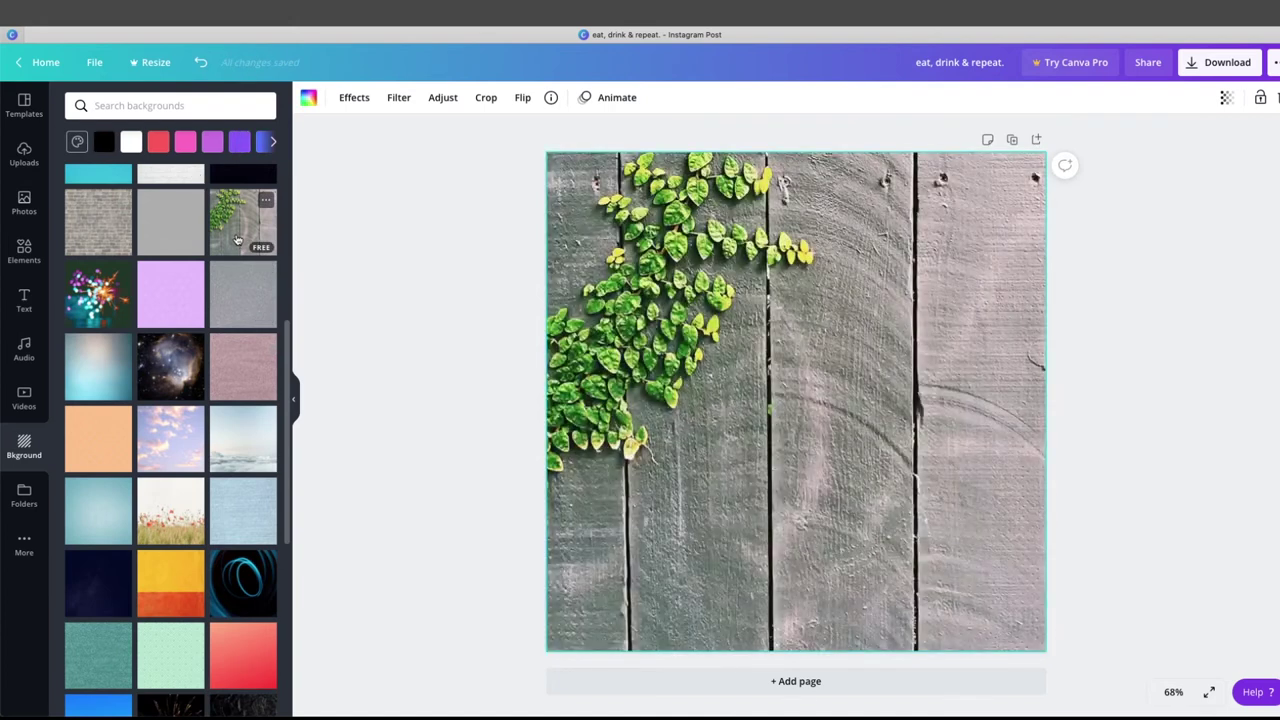
View the uploaded images and the folders, and delete the wooden planks with ivy background from the page
scroll(192, 240, down, 1)
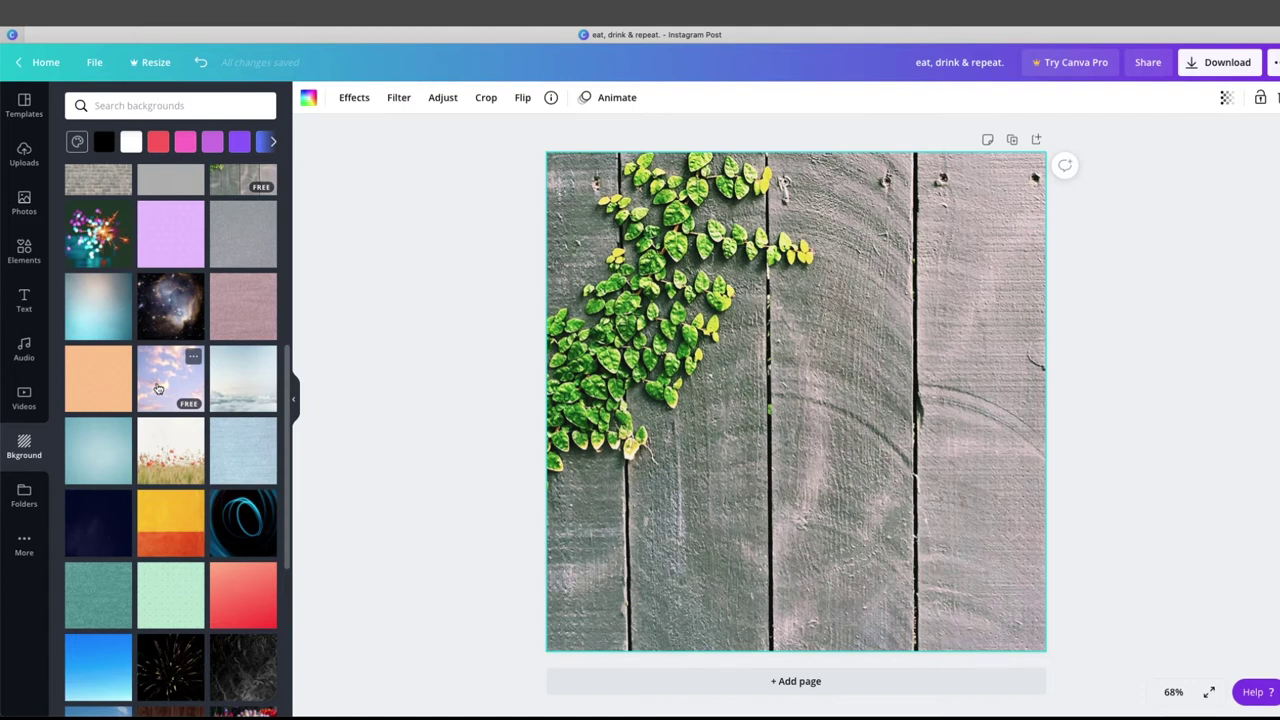
click(23, 158)
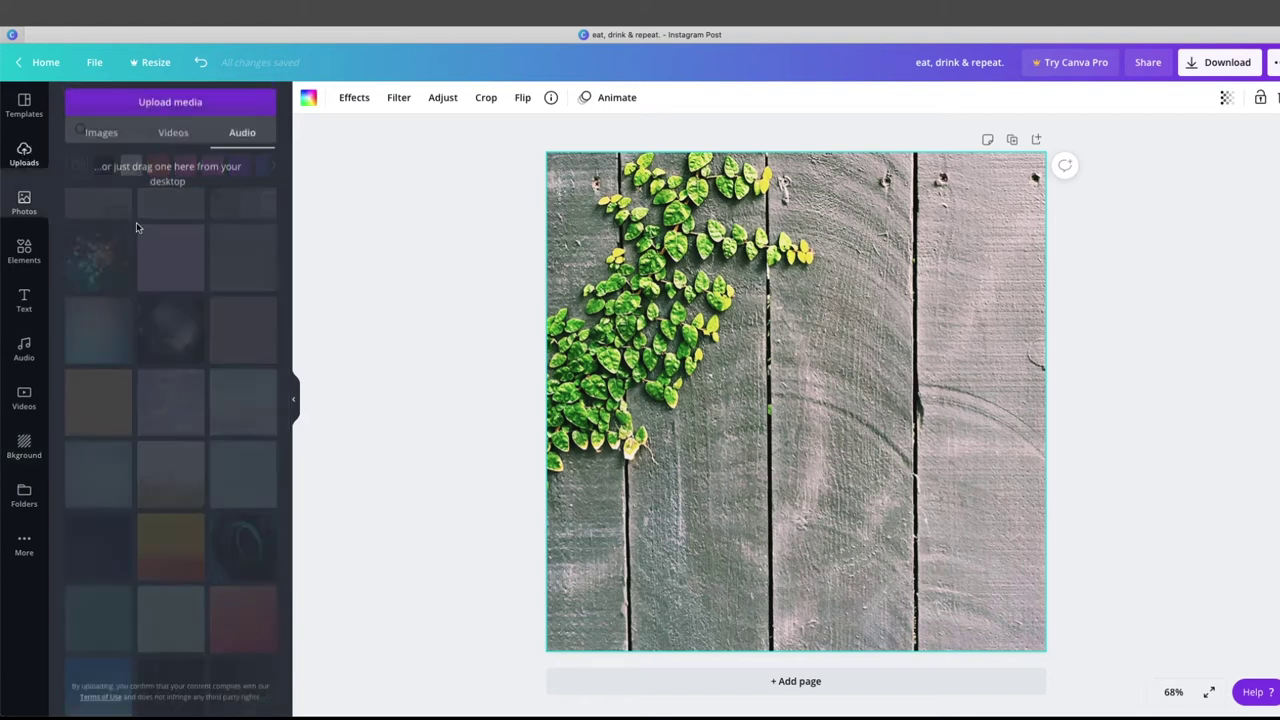
click(106, 145)
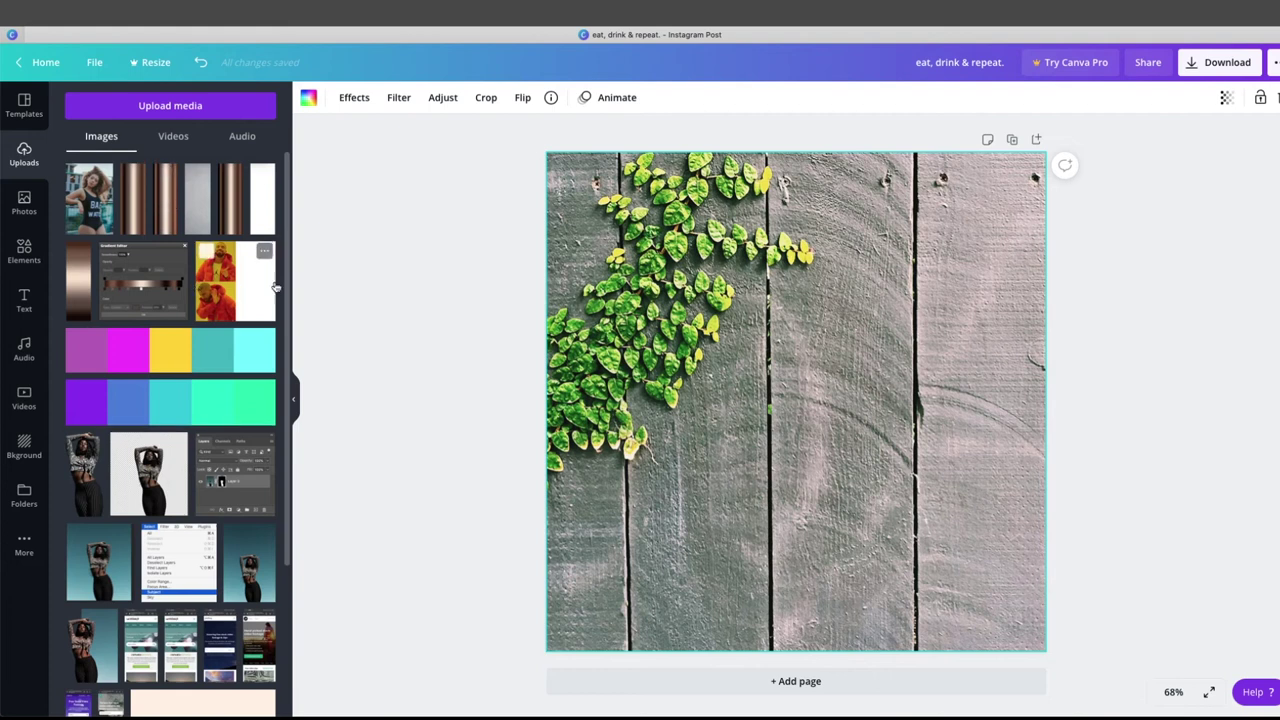
click(24, 498)
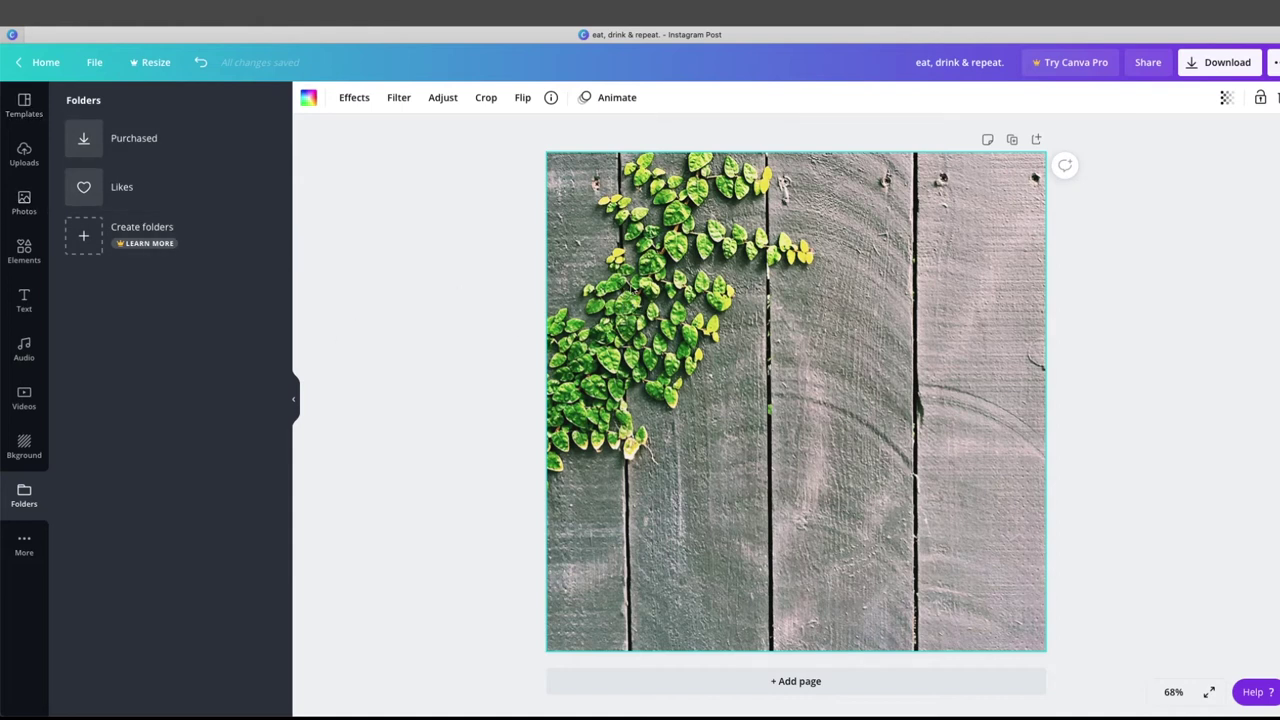
key(Delete)
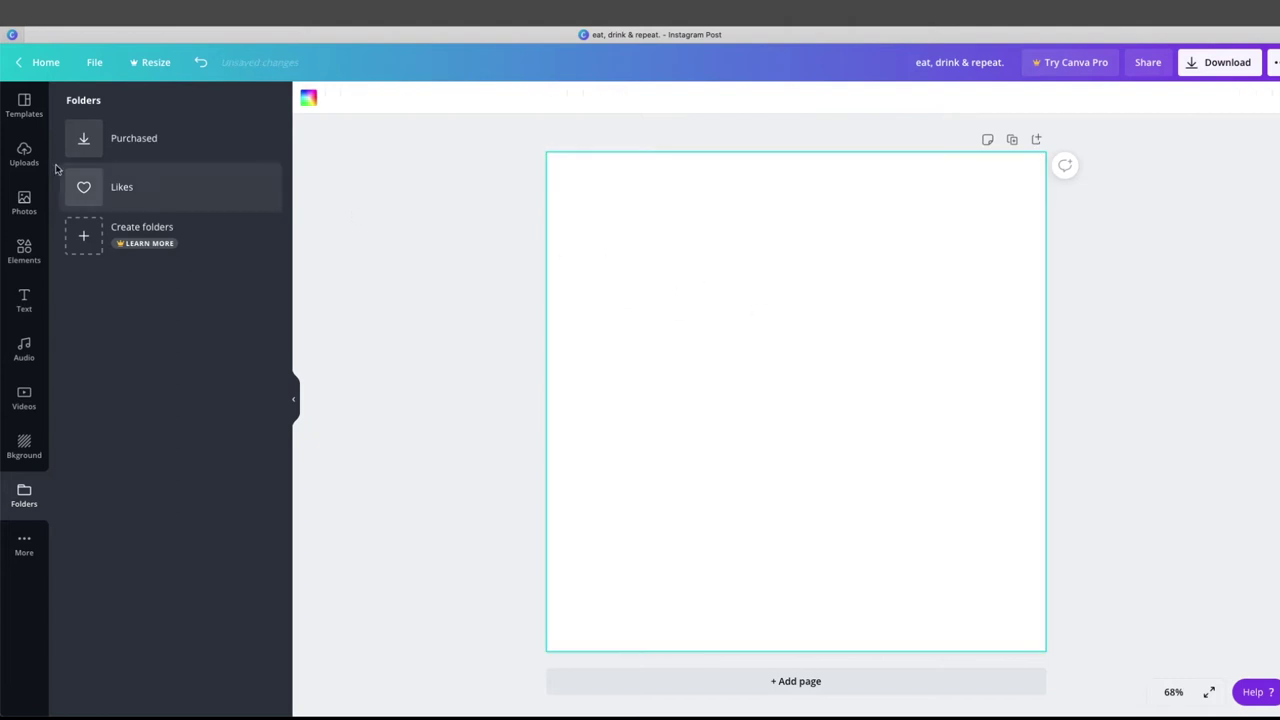
click(24, 104)
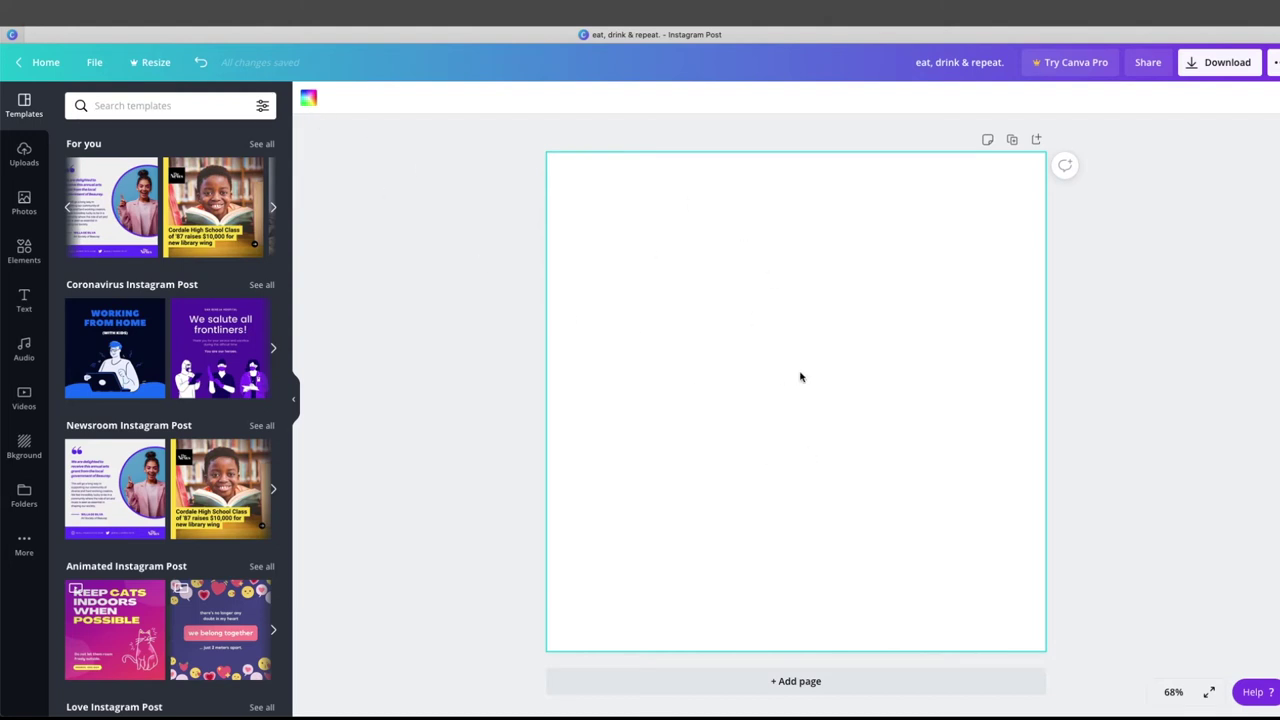
Compare the default yellow, peach and orange colours as the page background and settle on Peach #ffbd59
click(309, 100)
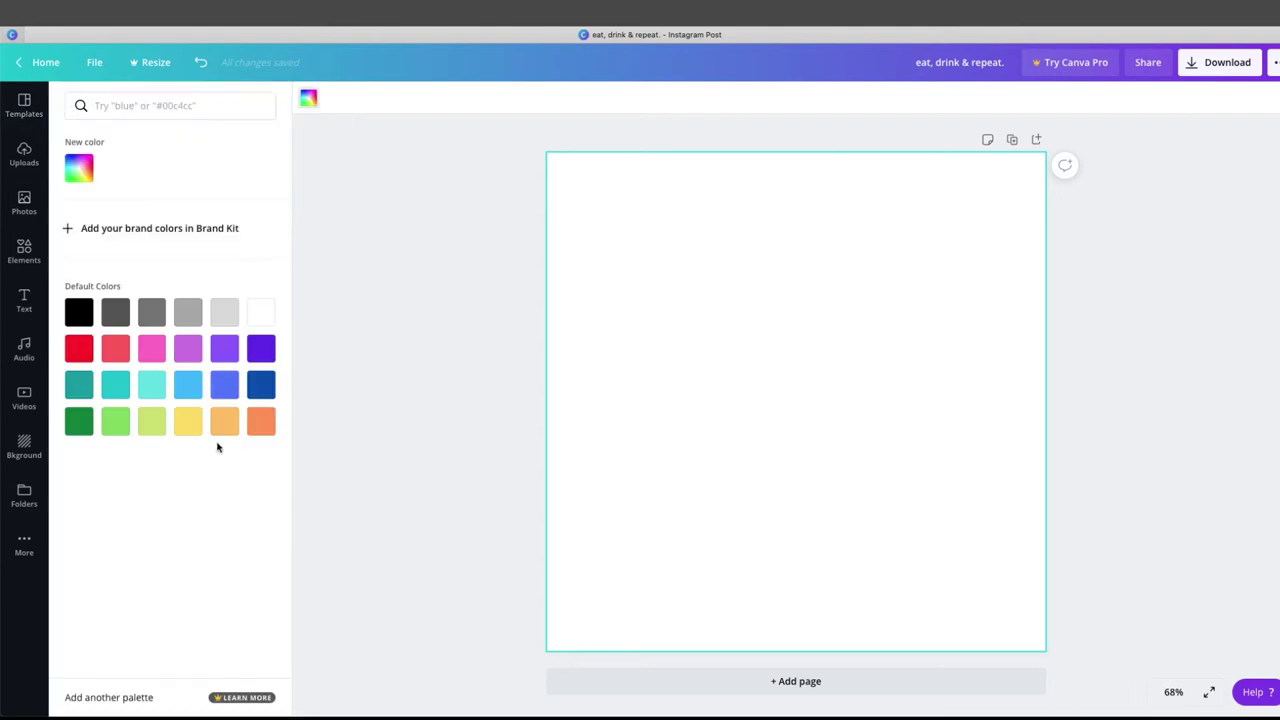
click(186, 424)
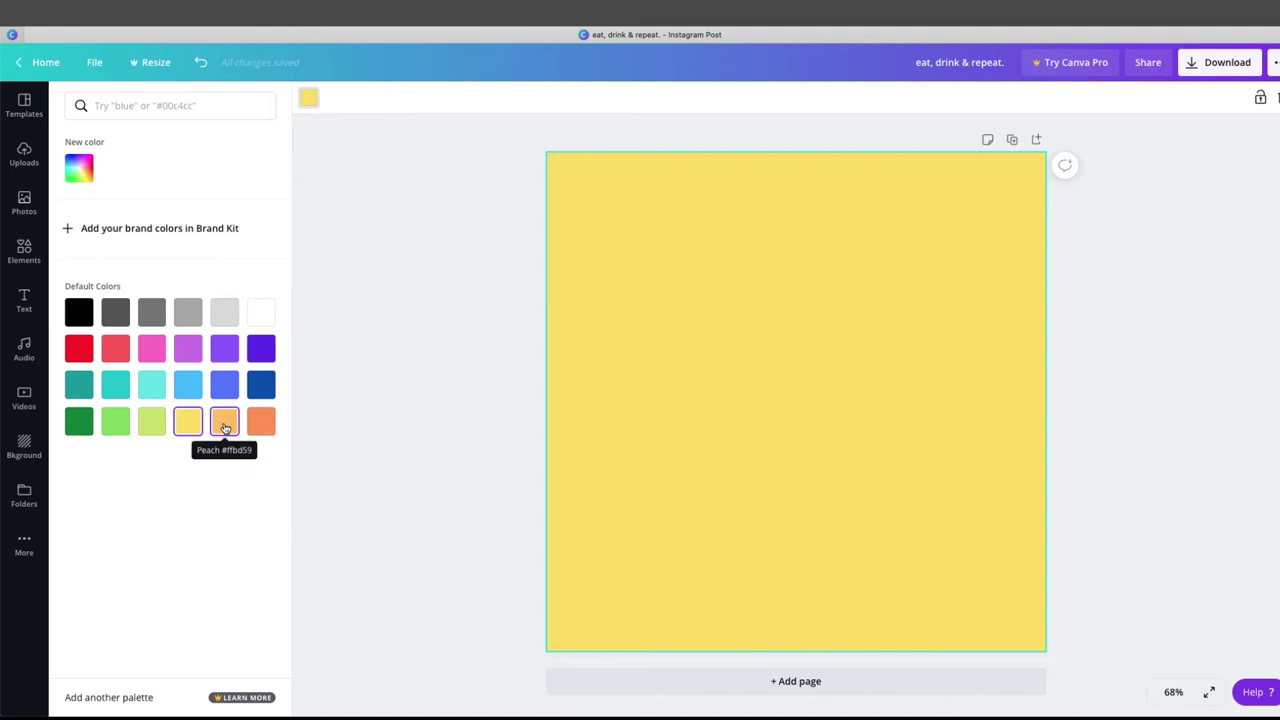
click(224, 426)
click(260, 424)
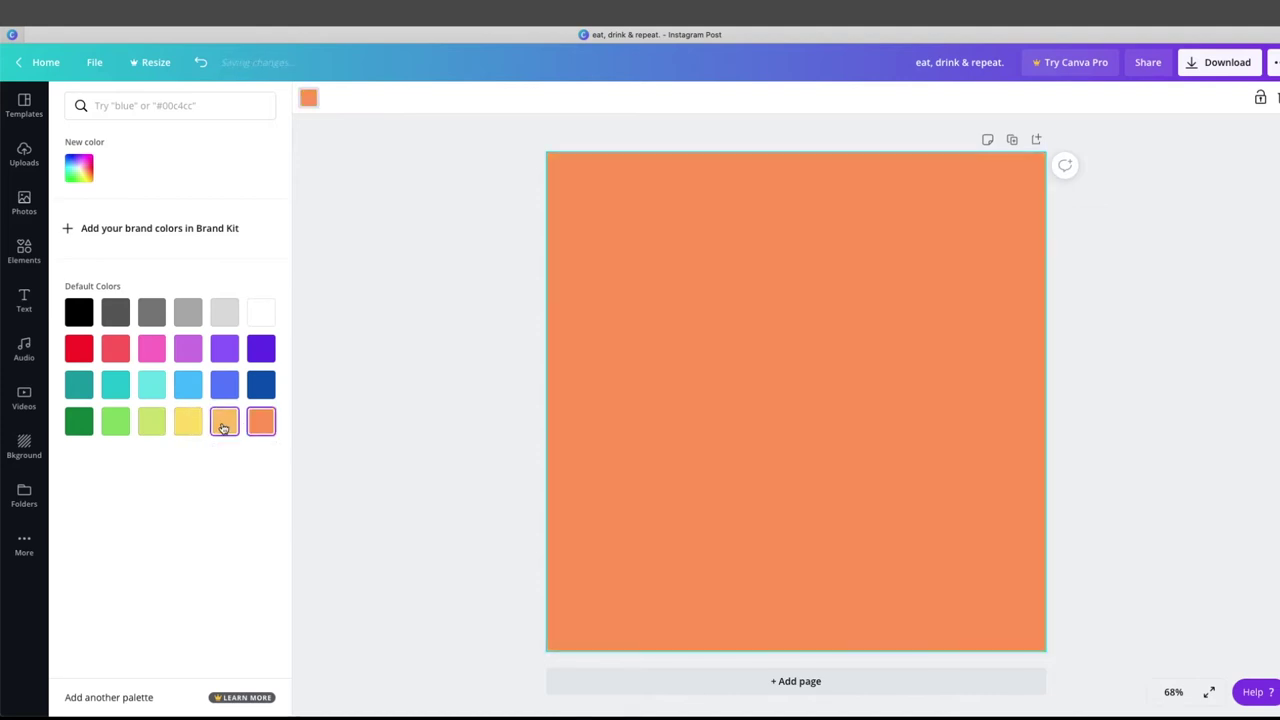
click(224, 424)
click(185, 424)
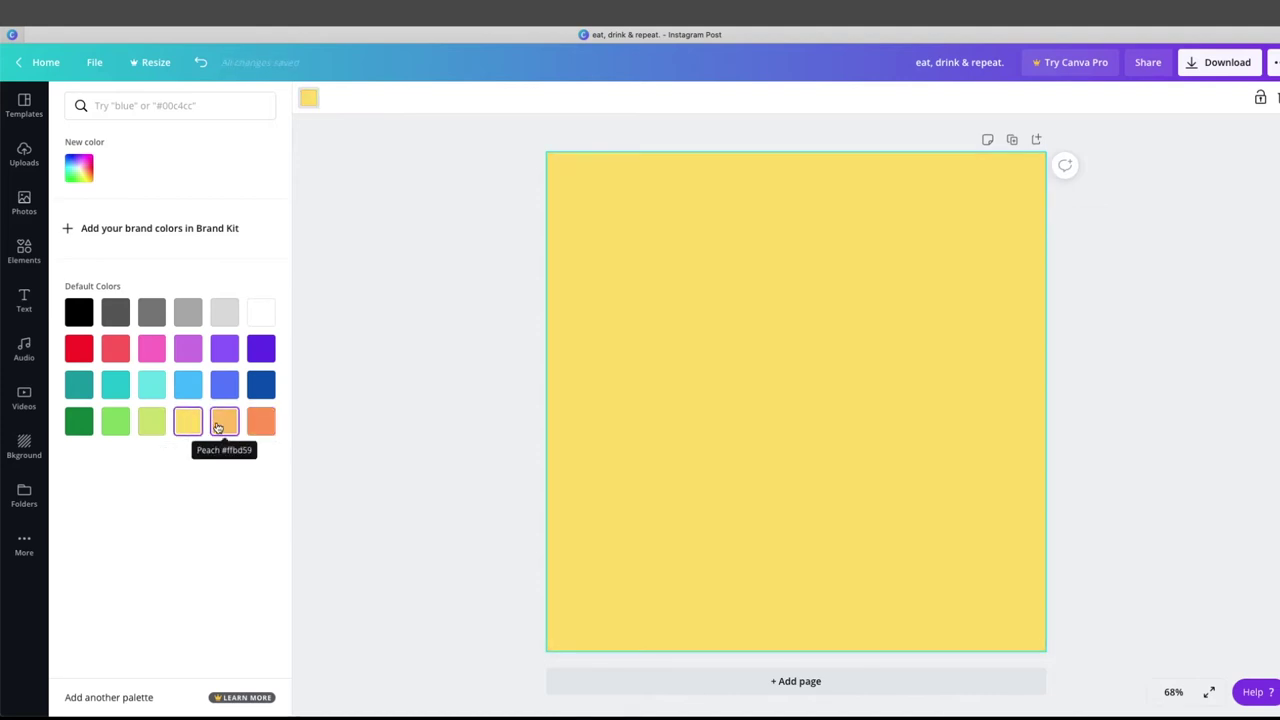
click(219, 427)
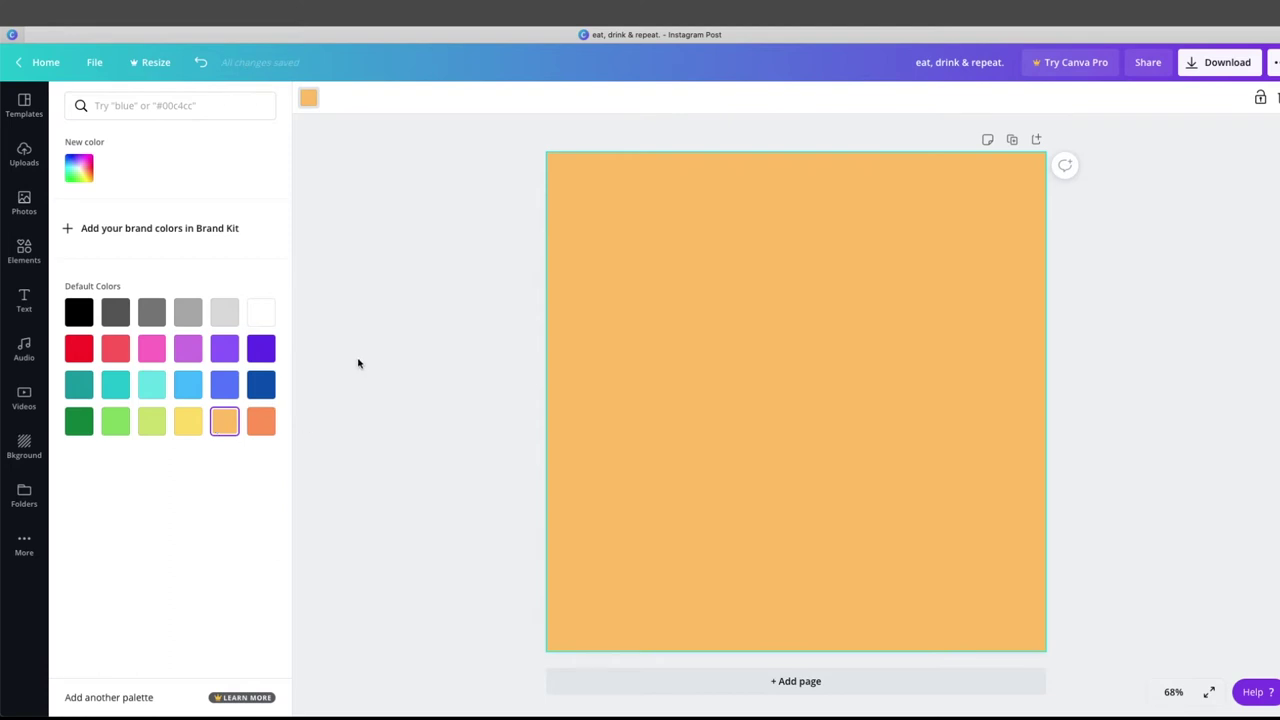
click(442, 369)
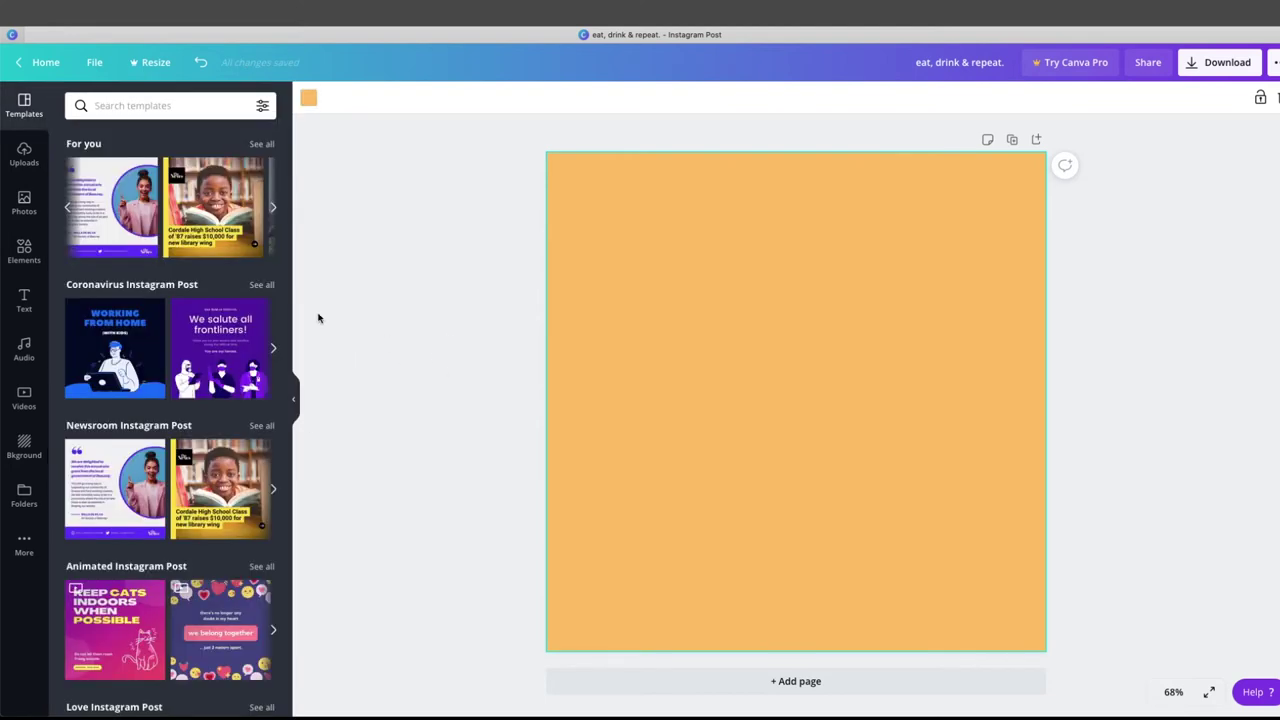
Search the photo library for seafood in place of roses
click(24, 202)
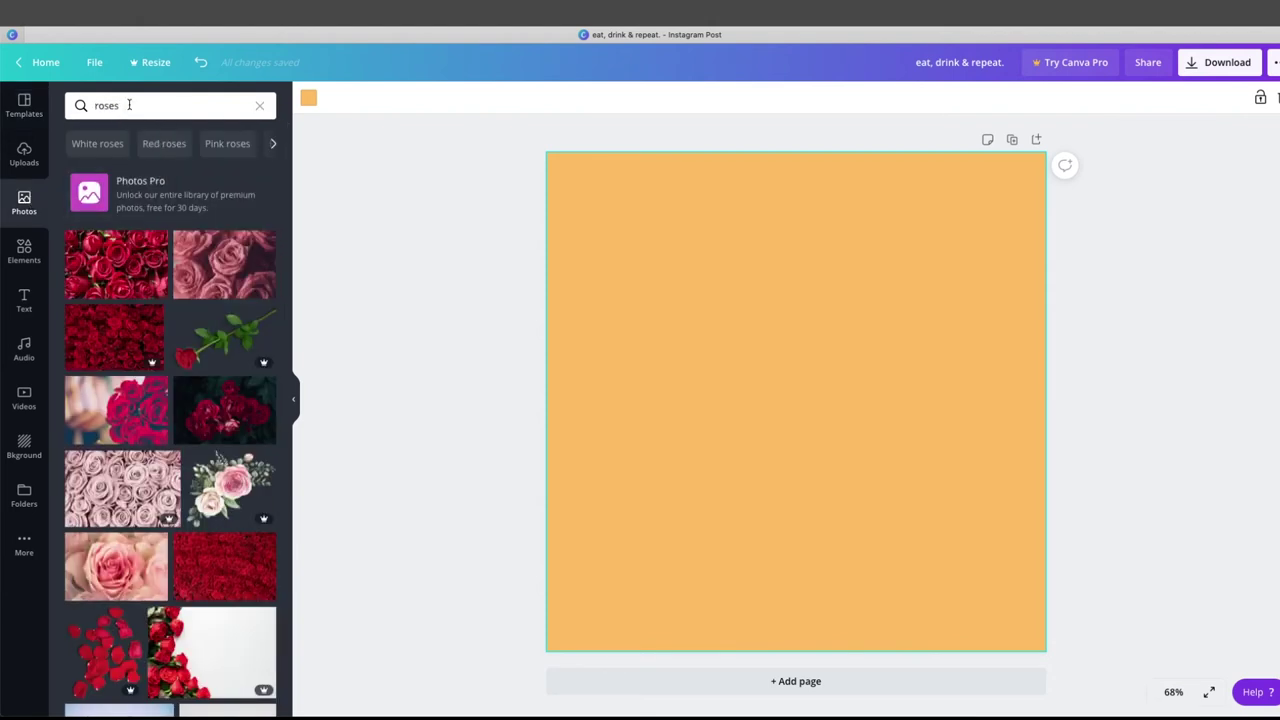
click(129, 105)
double_click(129, 105)
text(se)
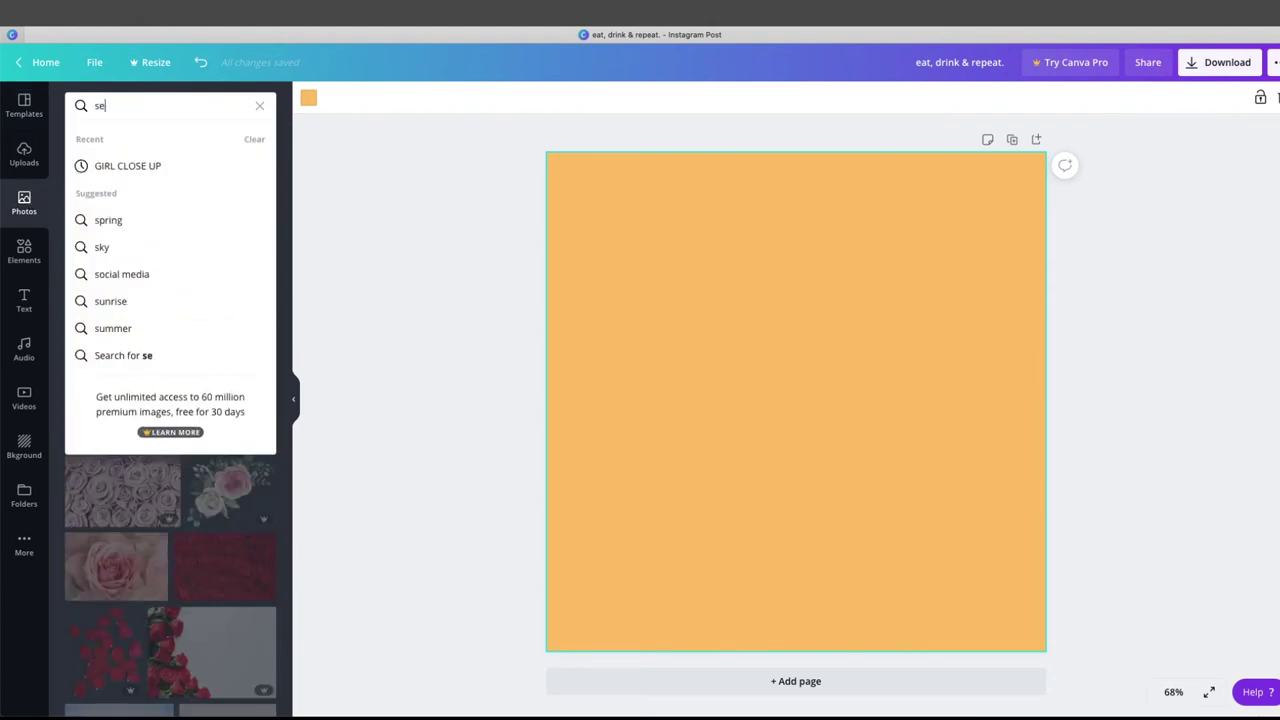
text(afood)
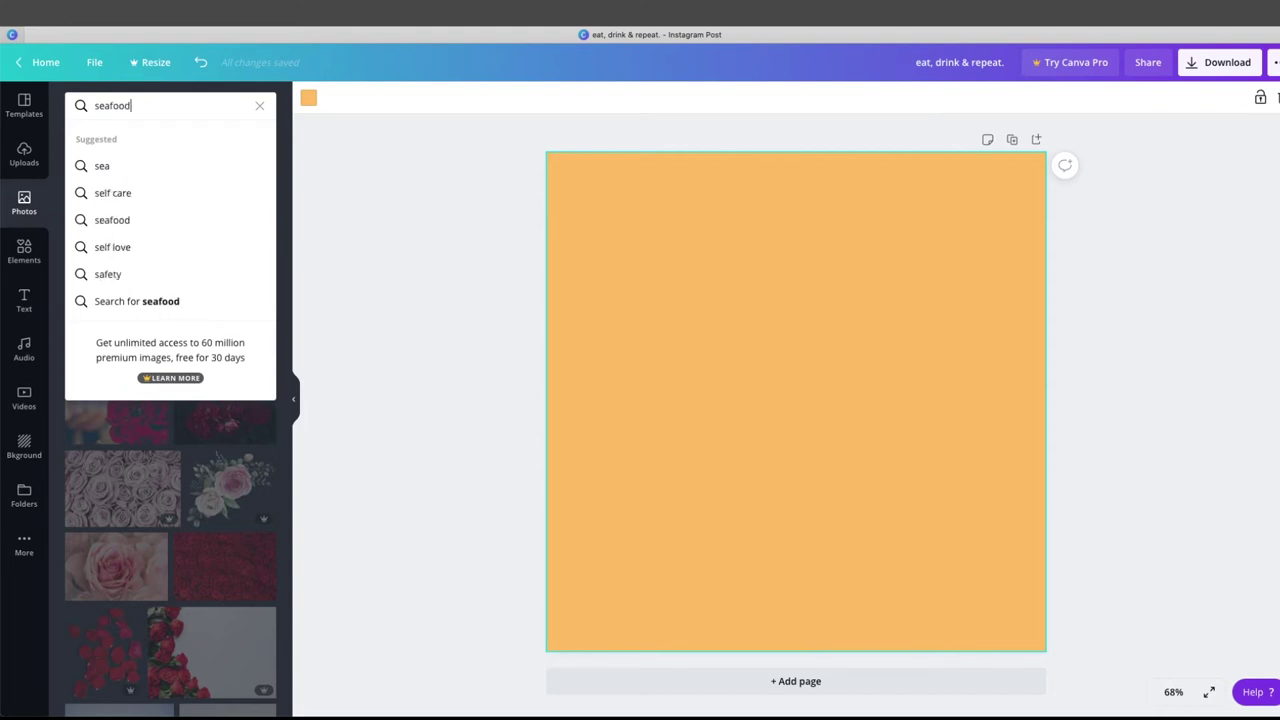
key(Return)
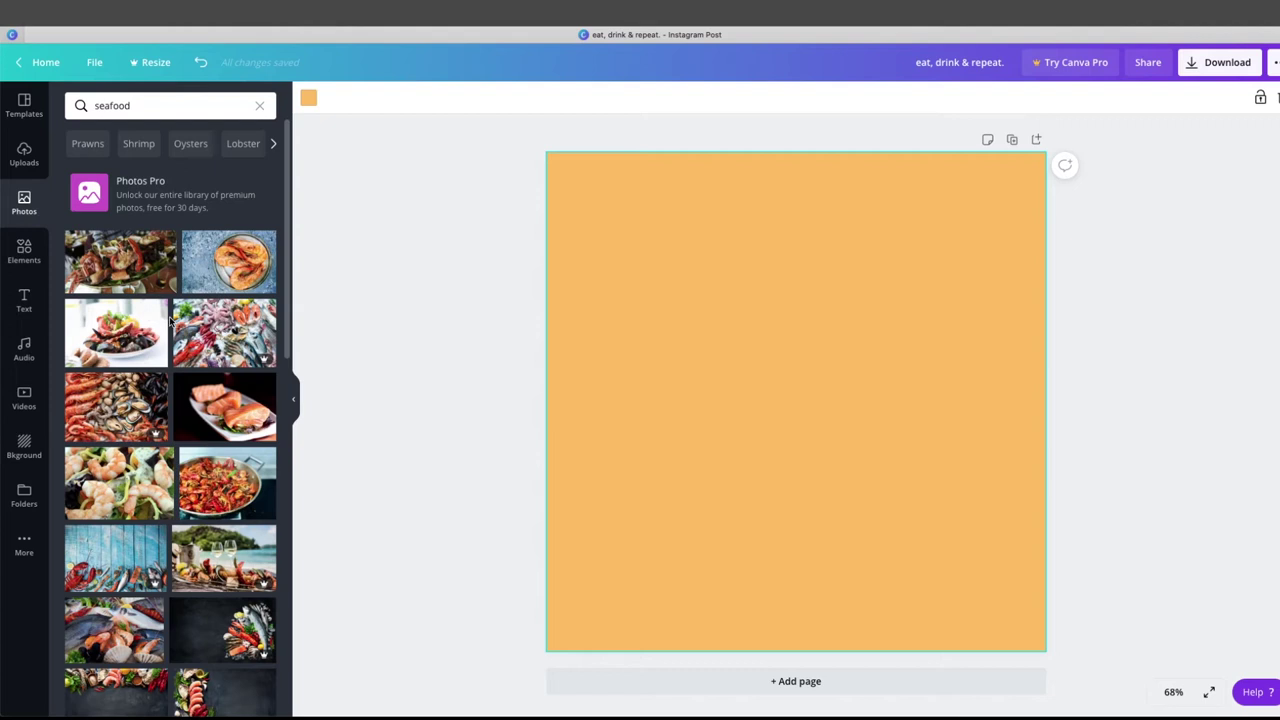
Find the free photo of a cooked fish fillet on a white plate among the seafood results and add it to the page
scroll(160, 318, down, 4)
scroll(170, 320, up, 5)
scroll(215, 300, down, 10)
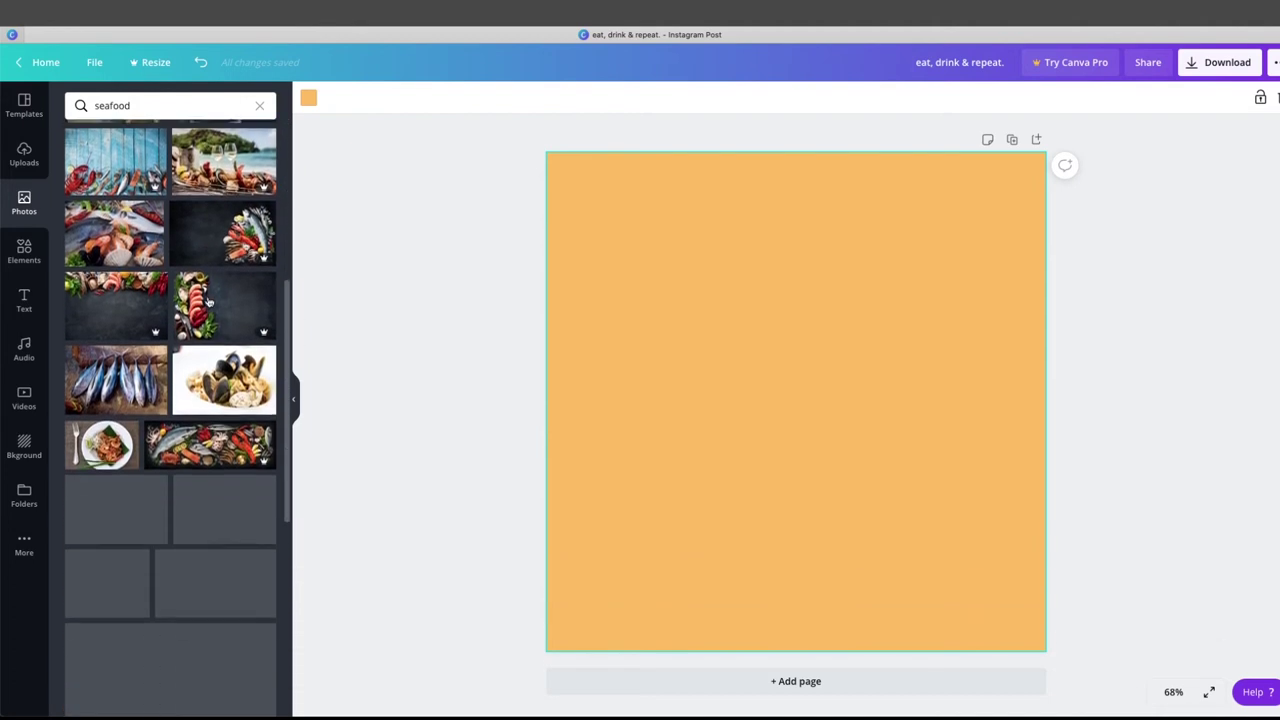
scroll(200, 300, down, 3)
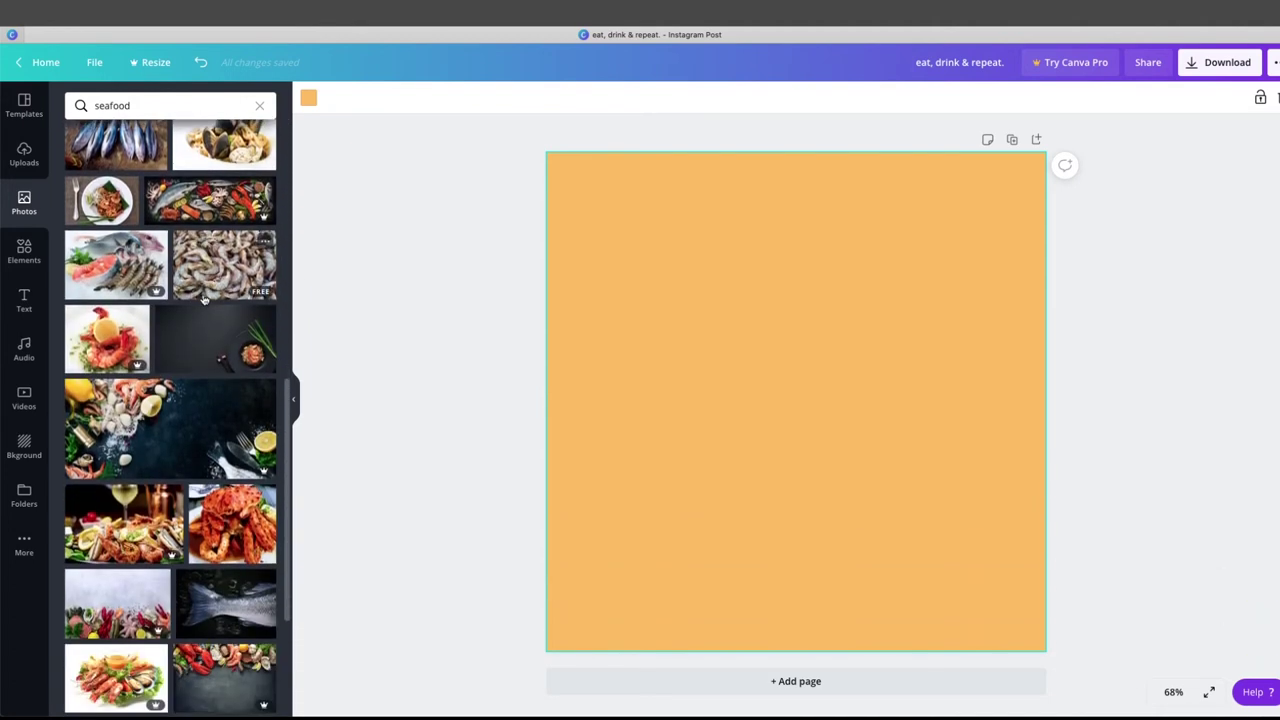
scroll(194, 302, down, 5)
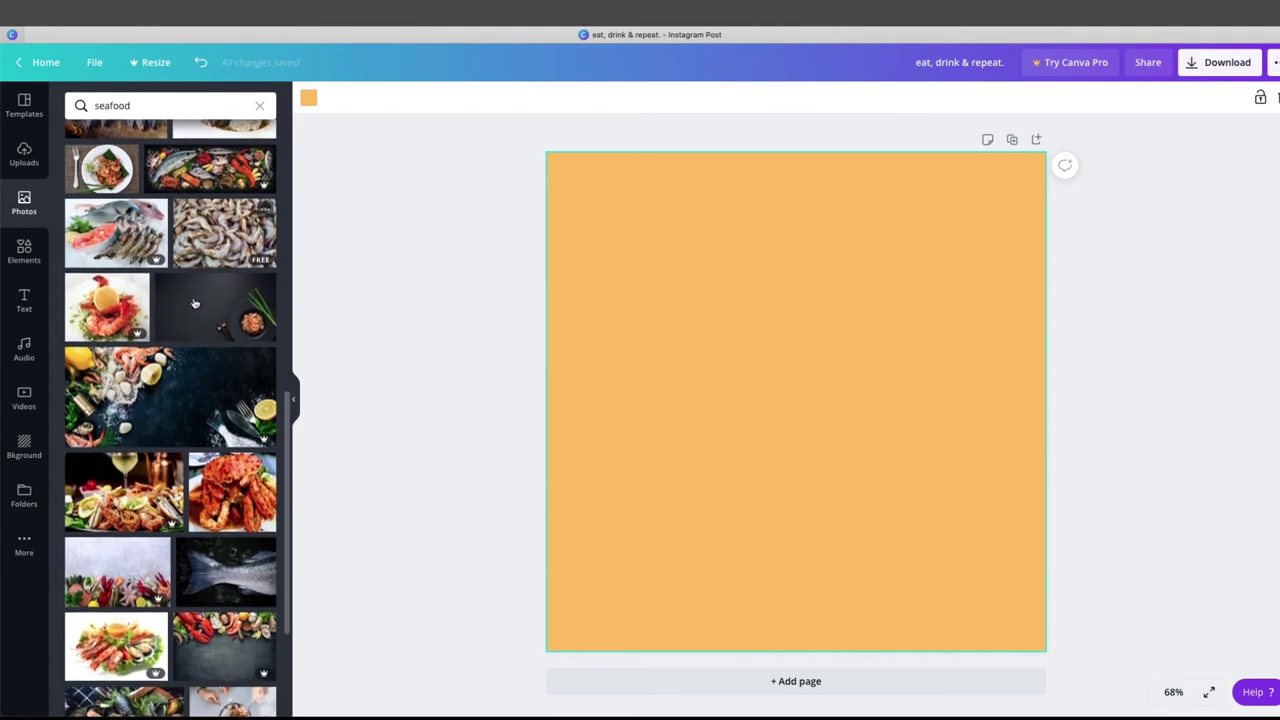
scroll(194, 302, down, 3)
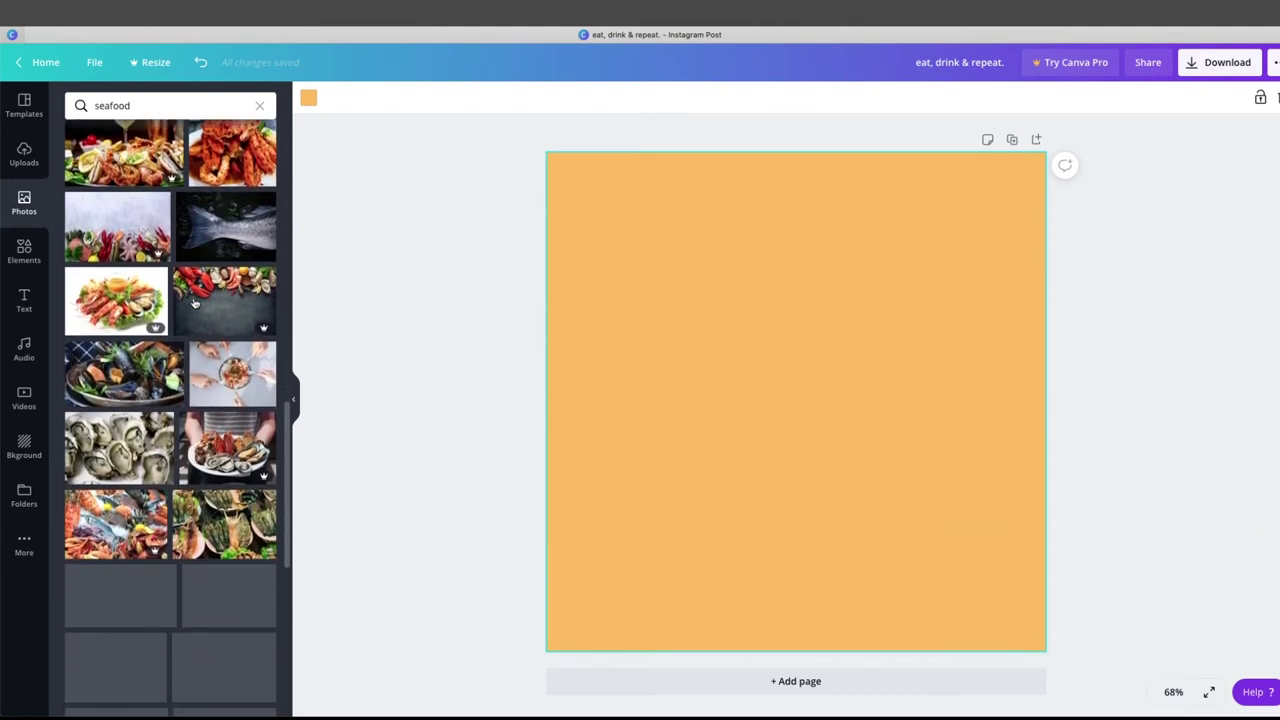
scroll(194, 302, down, 1)
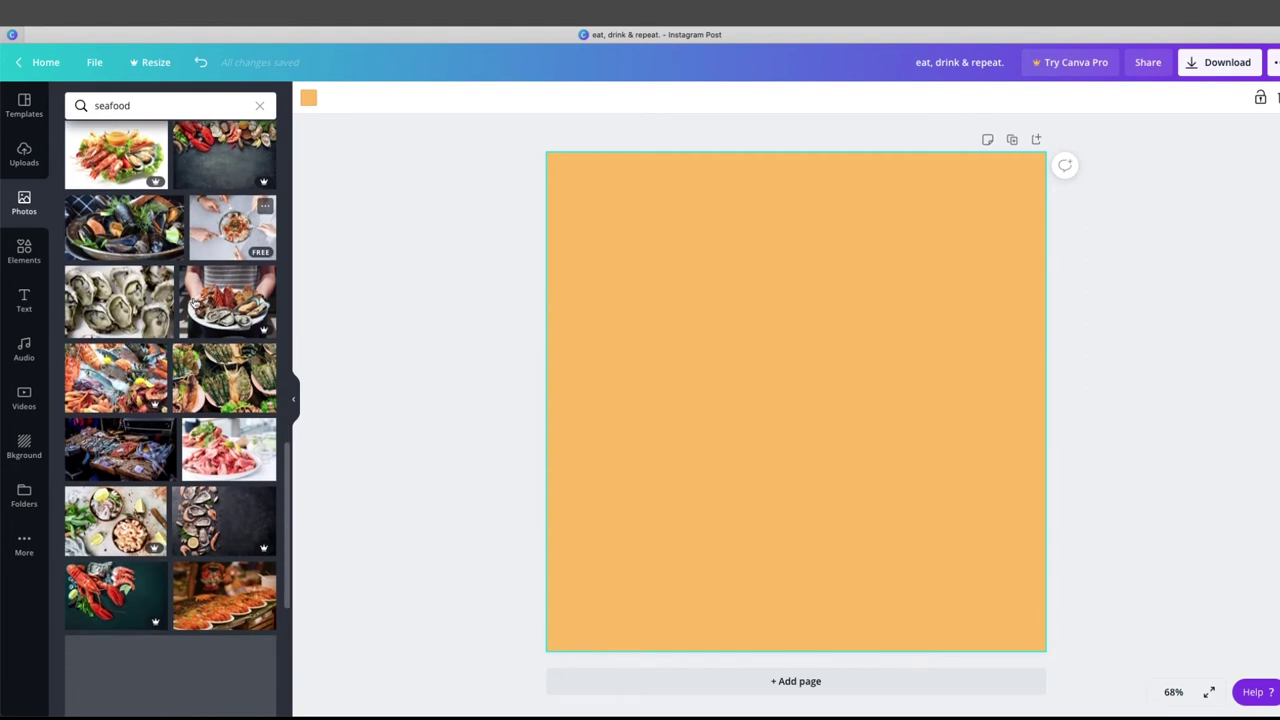
scroll(194, 302, down, 3)
scroll(190, 303, down, 4)
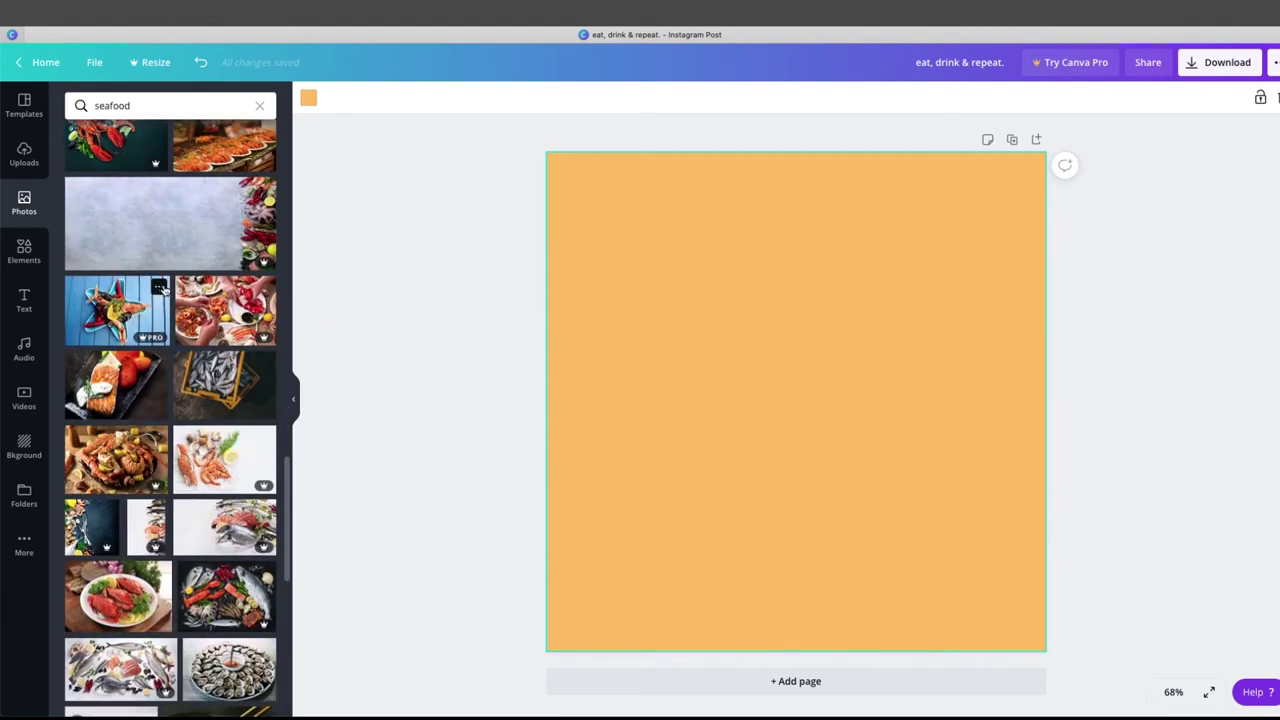
scroll(162, 292, down, 4)
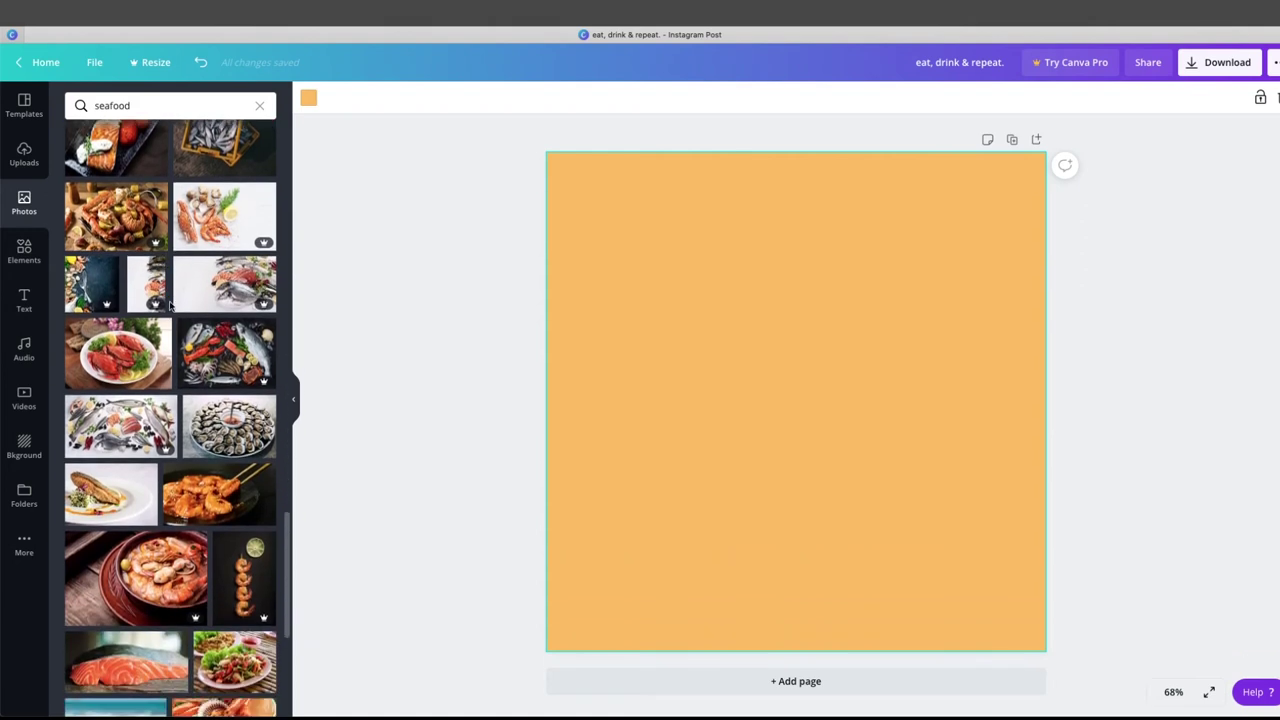
scroll(165, 295, down, 1)
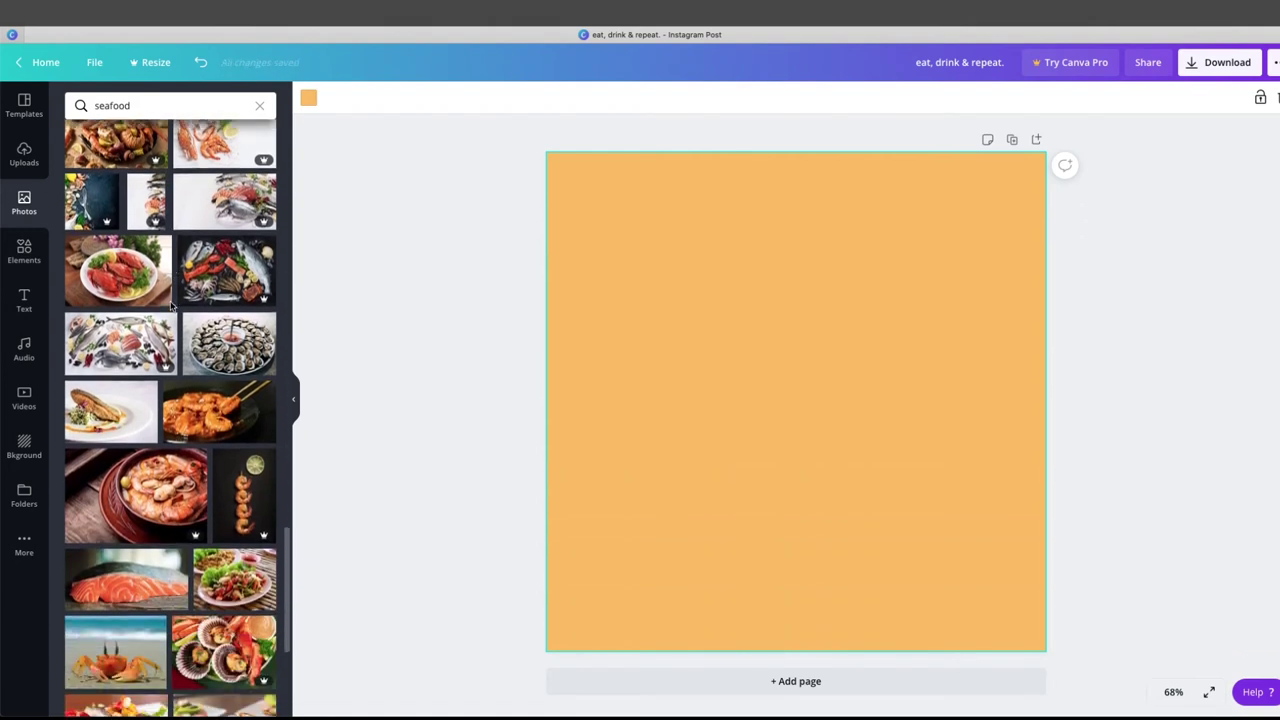
click(102, 405)
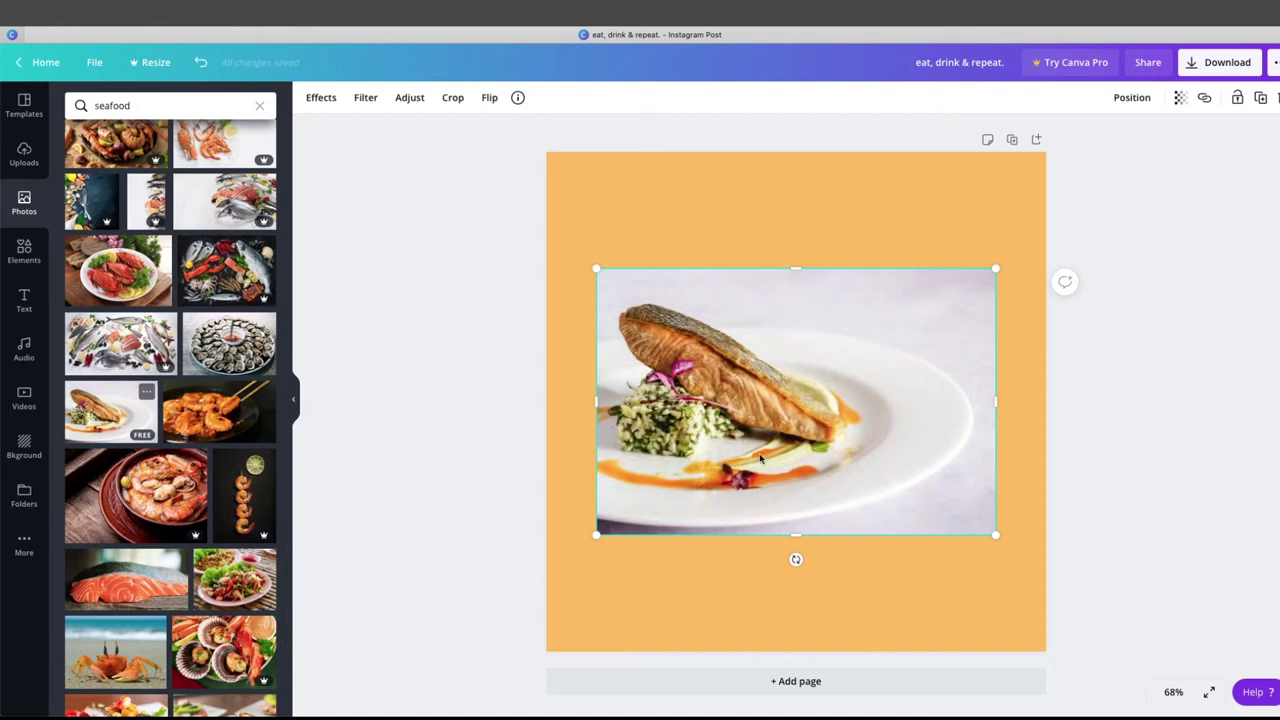
Crop the right side of the fish photo to make it narrower and centre it on the page
drag(991, 402, 913, 404)
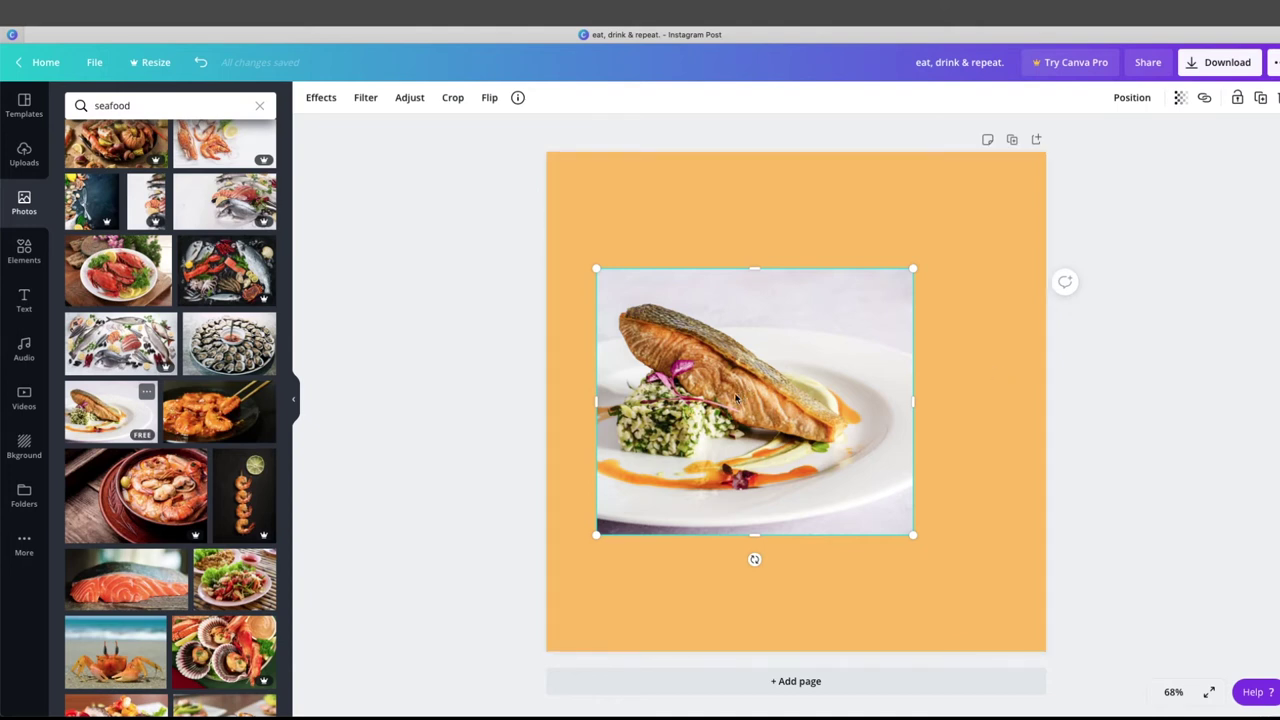
mouse_move(735, 398)
mouse_down()
mouse_move(781, 397)
mouse_move(724, 396)
mouse_move(750, 397)
mouse_up()
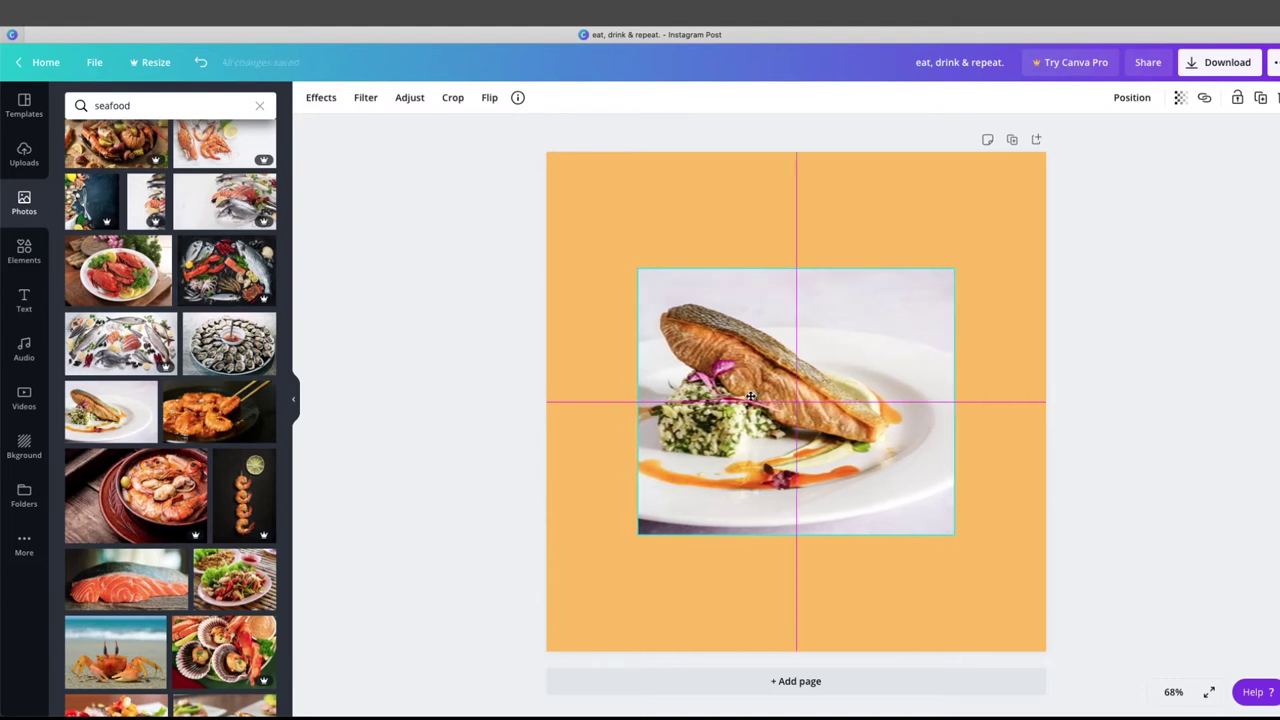
drag(750, 397, 750, 397)
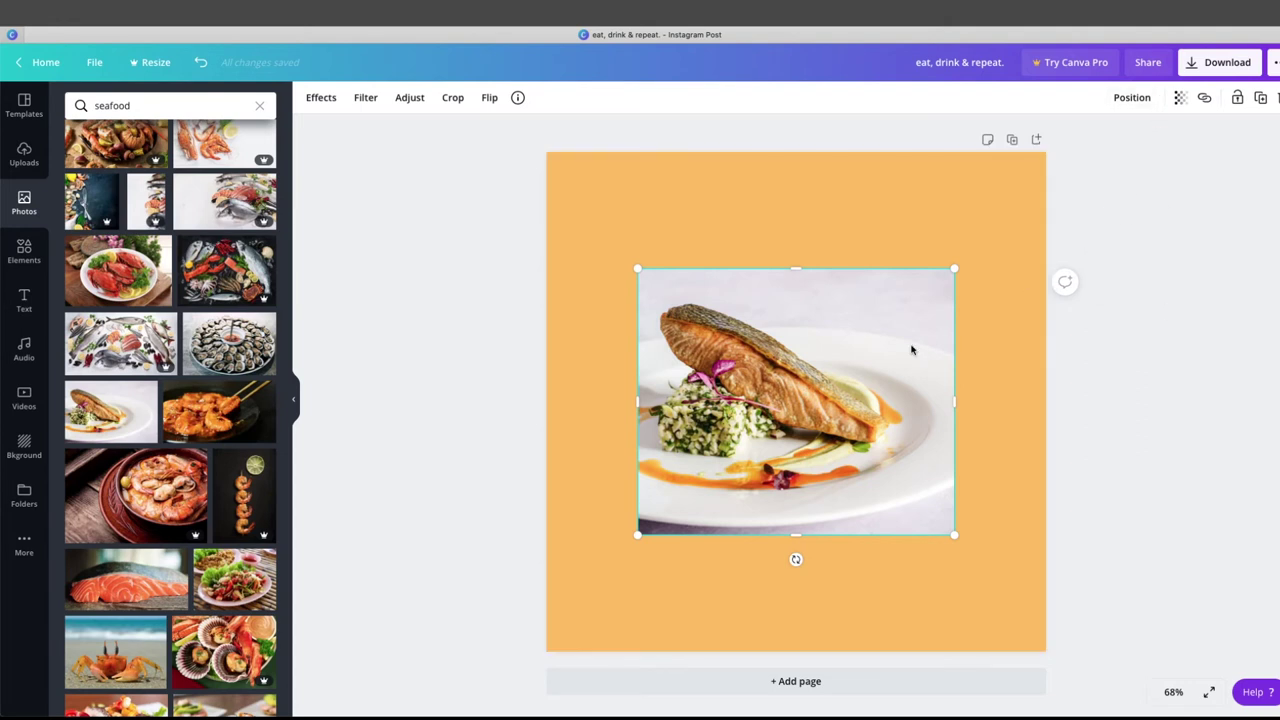
key(ctrl+z)
Try aligning the fish photo to the page's top, bottom and right edges, and return it to the centre and middle
click(1130, 102)
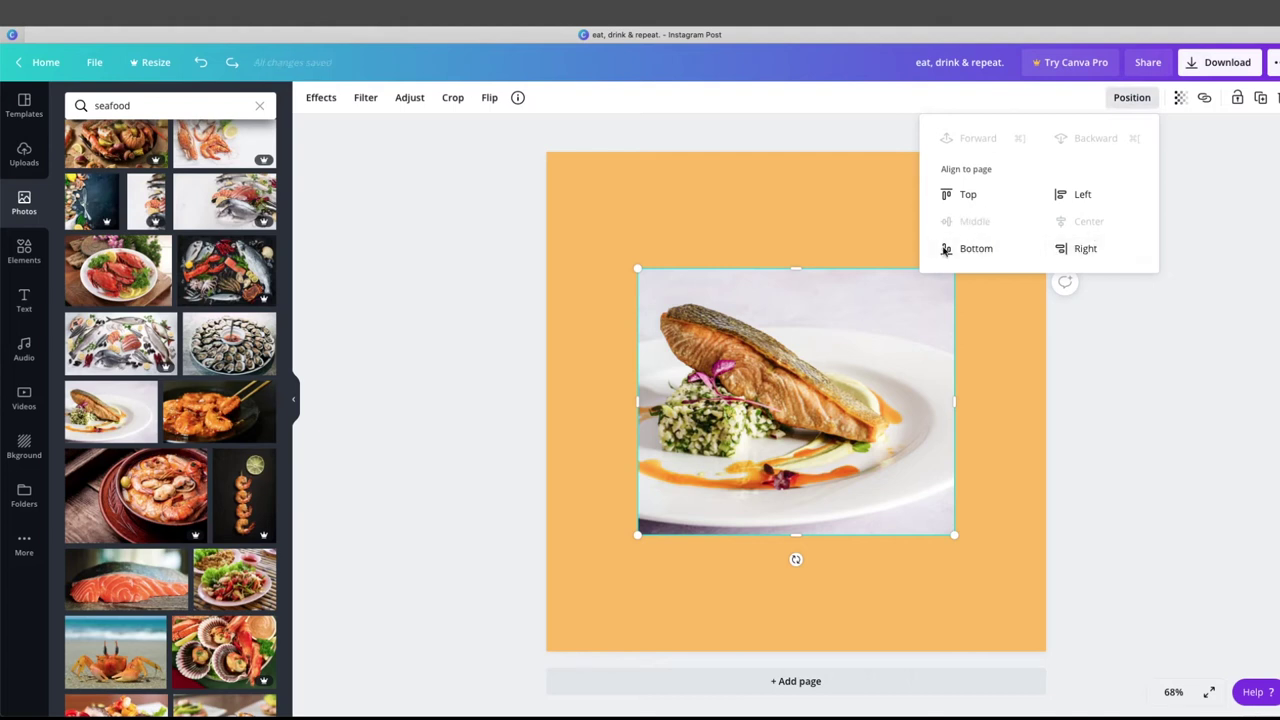
click(968, 195)
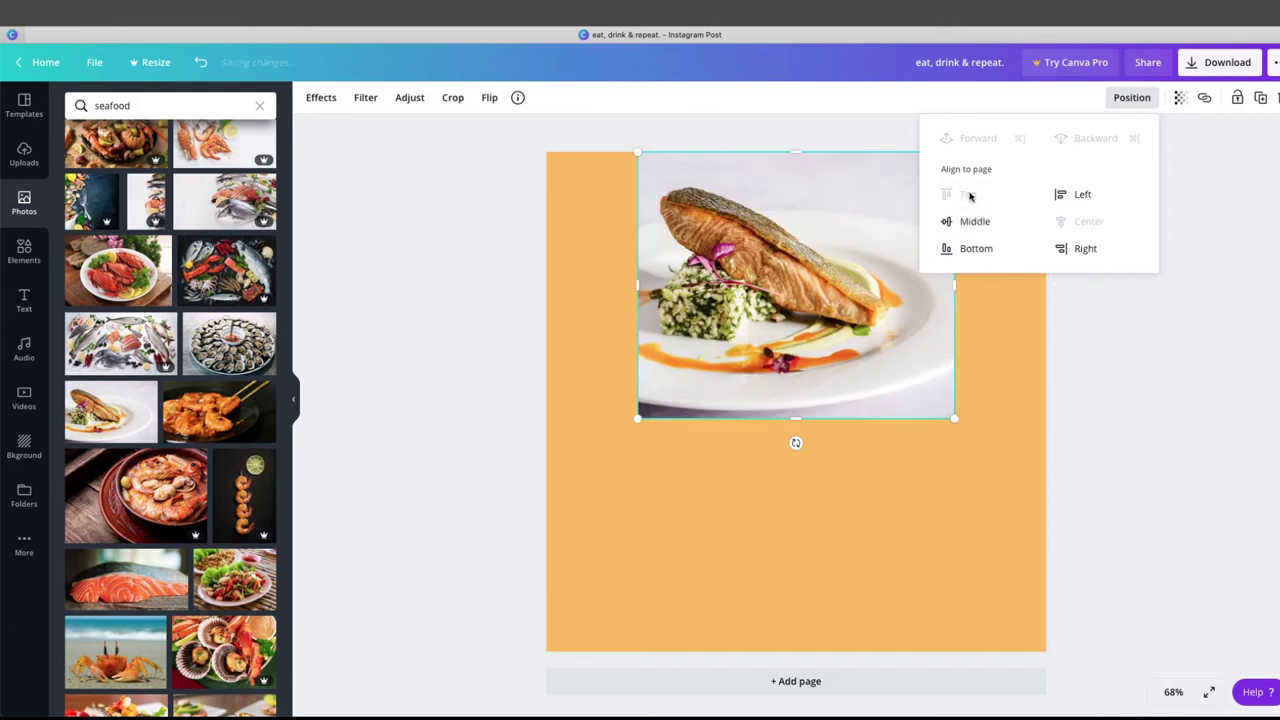
click(969, 252)
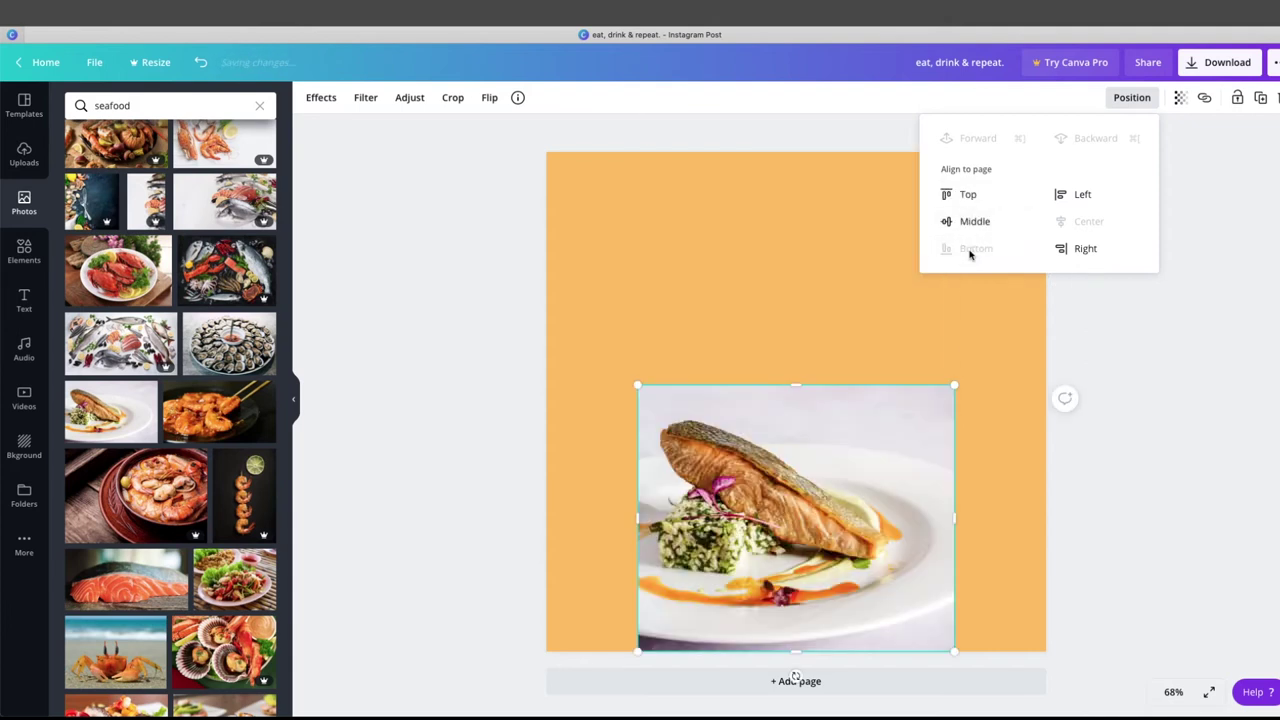
click(1076, 249)
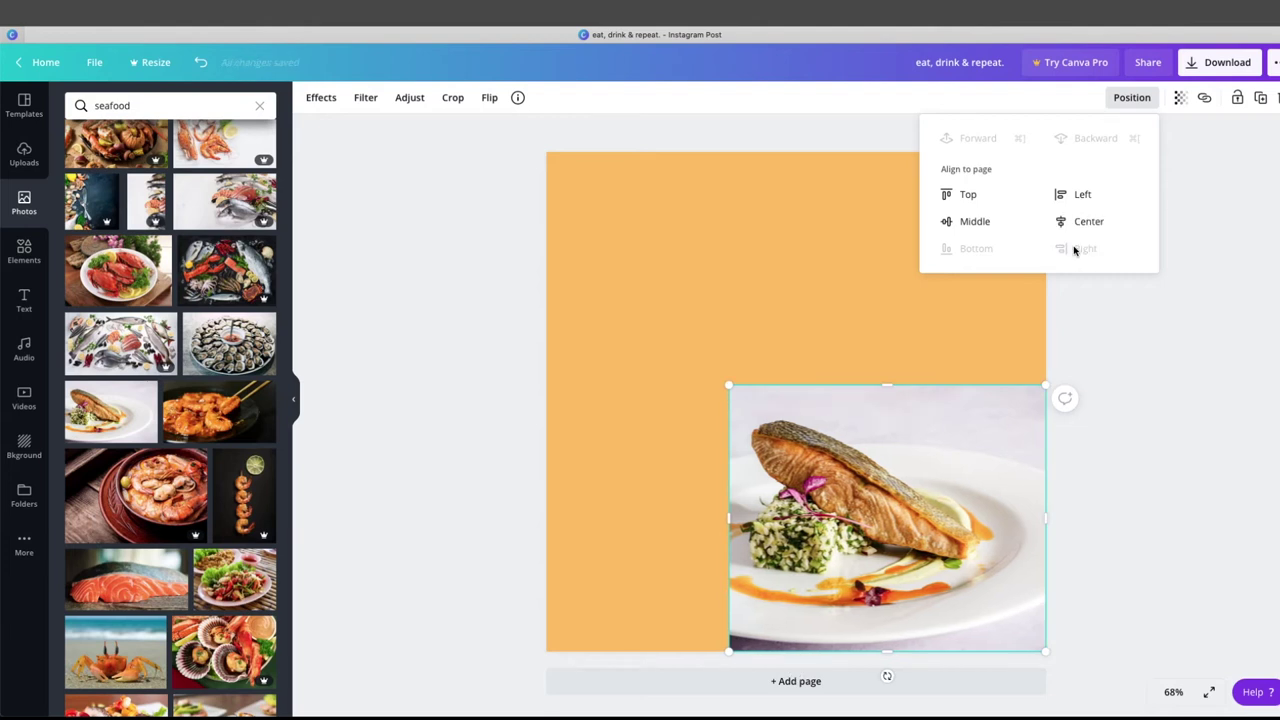
click(1087, 222)
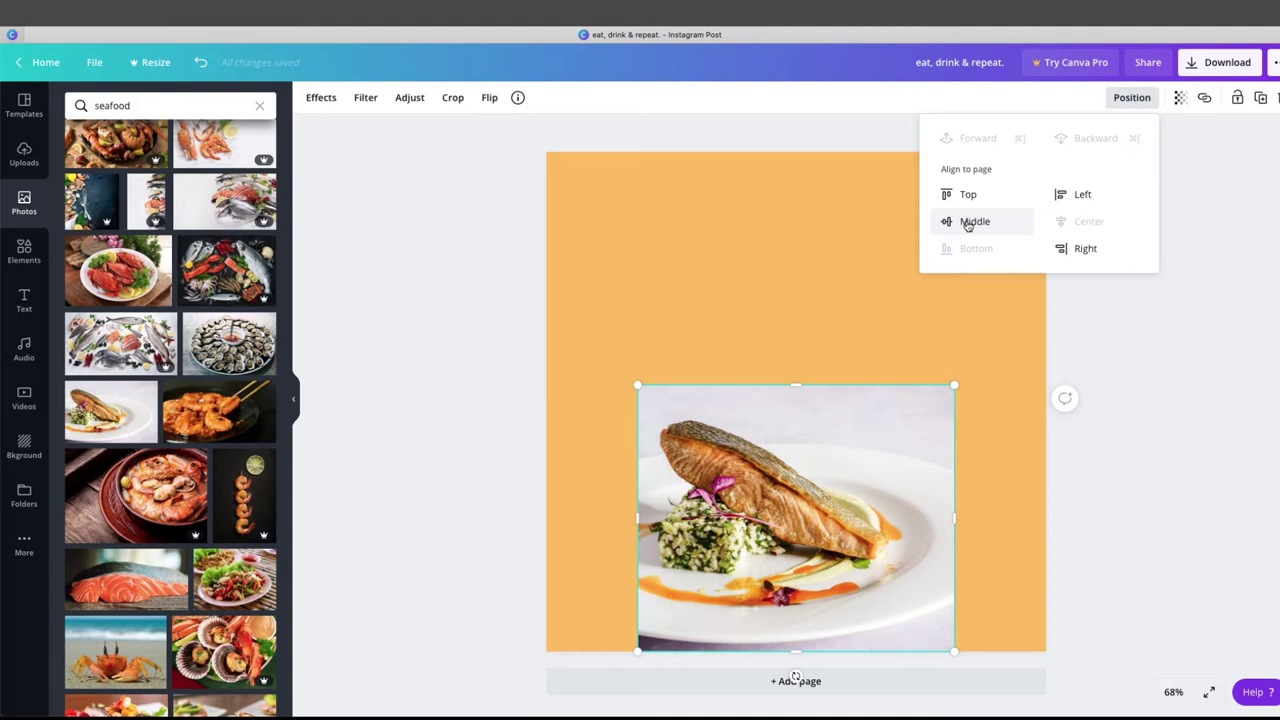
click(967, 223)
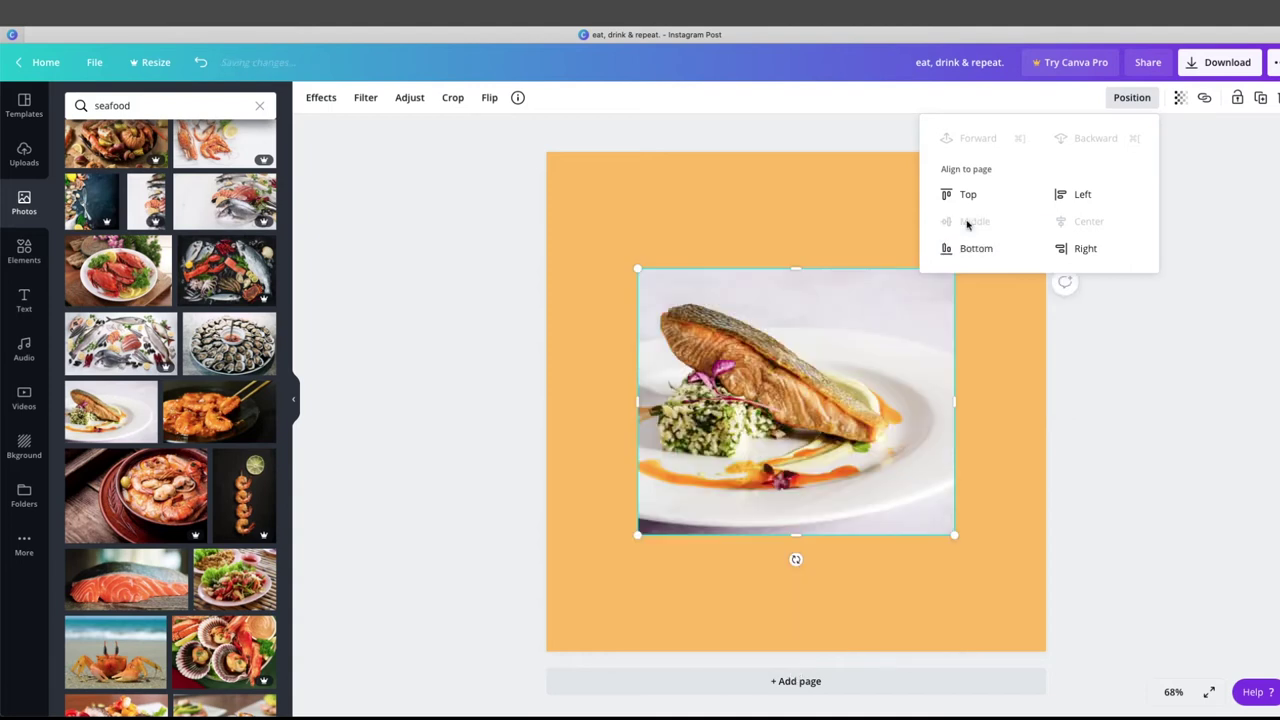
click(1141, 376)
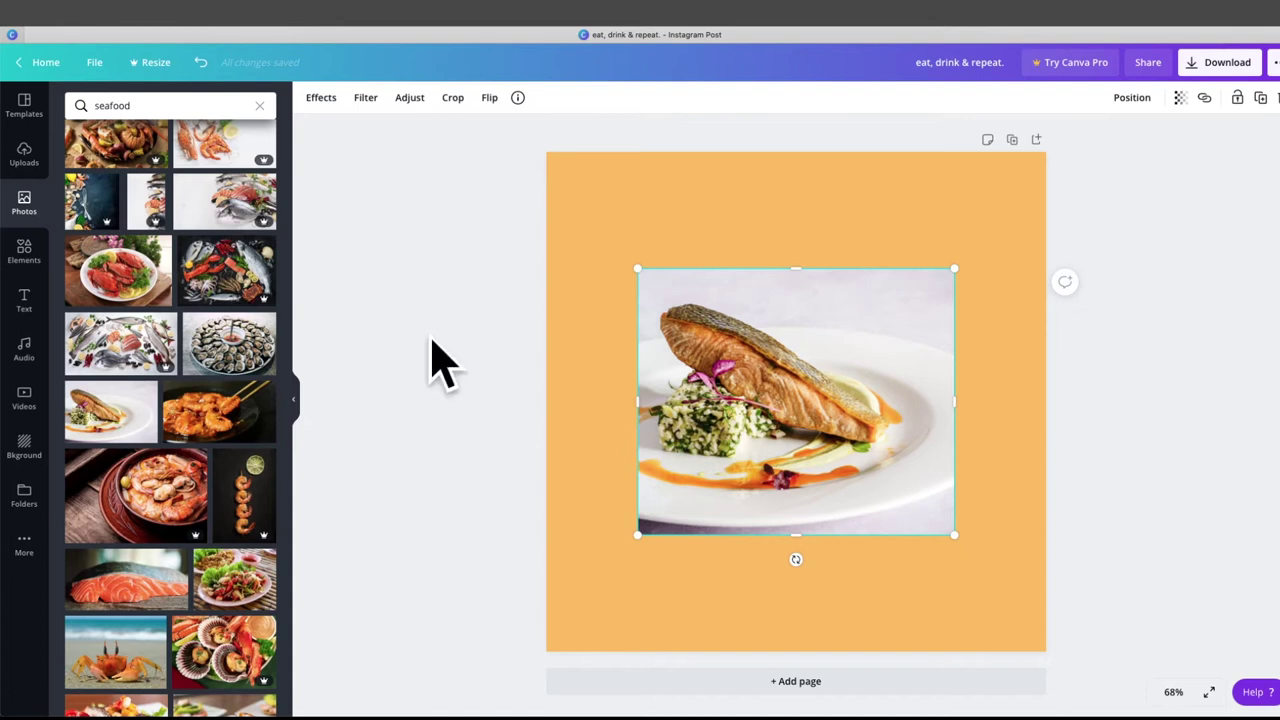
Browse the text styles and add a heading to the page reading "Best Seafood in Town"
click(12, 300)
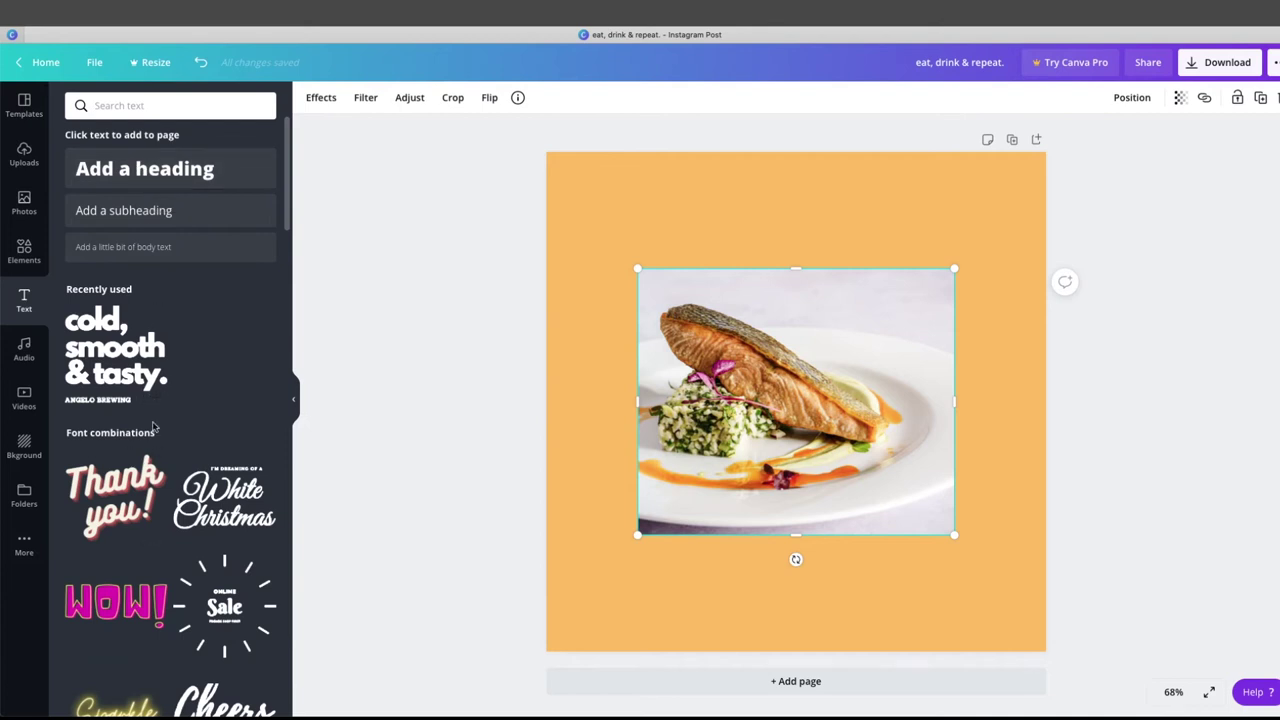
scroll(148, 428, down, 5)
scroll(167, 317, down, 2)
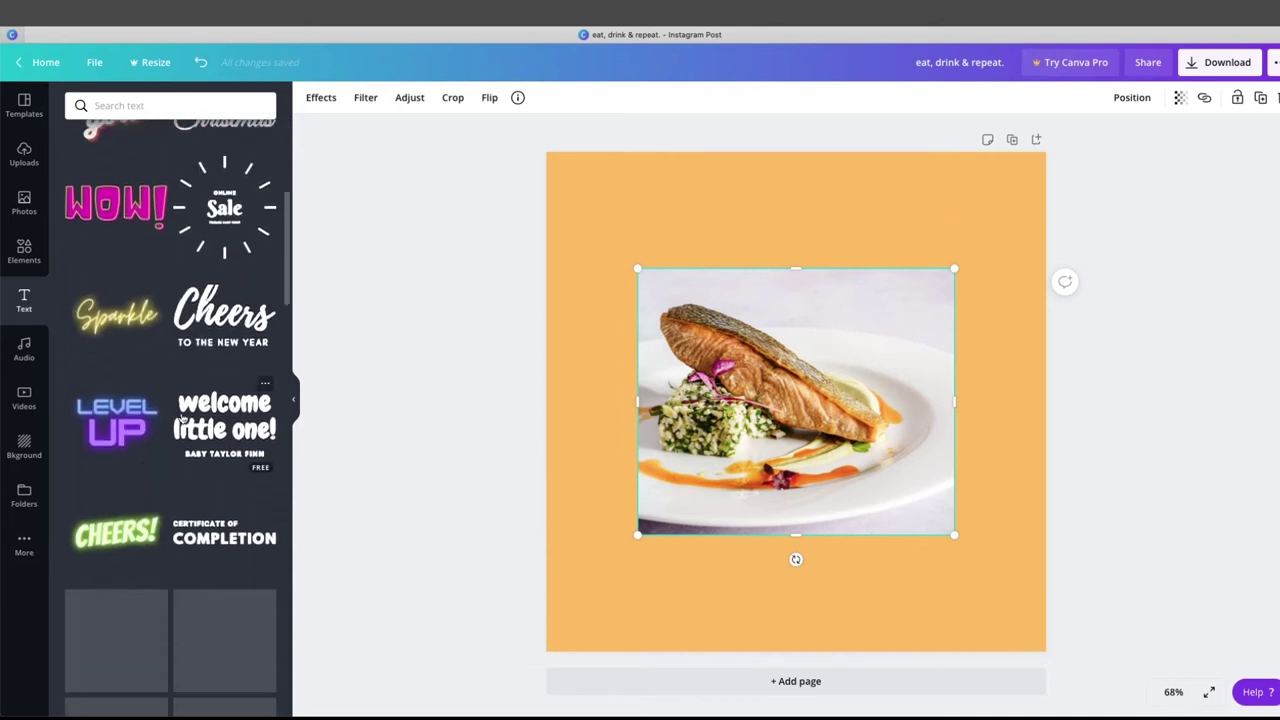
scroll(182, 418, up, 7)
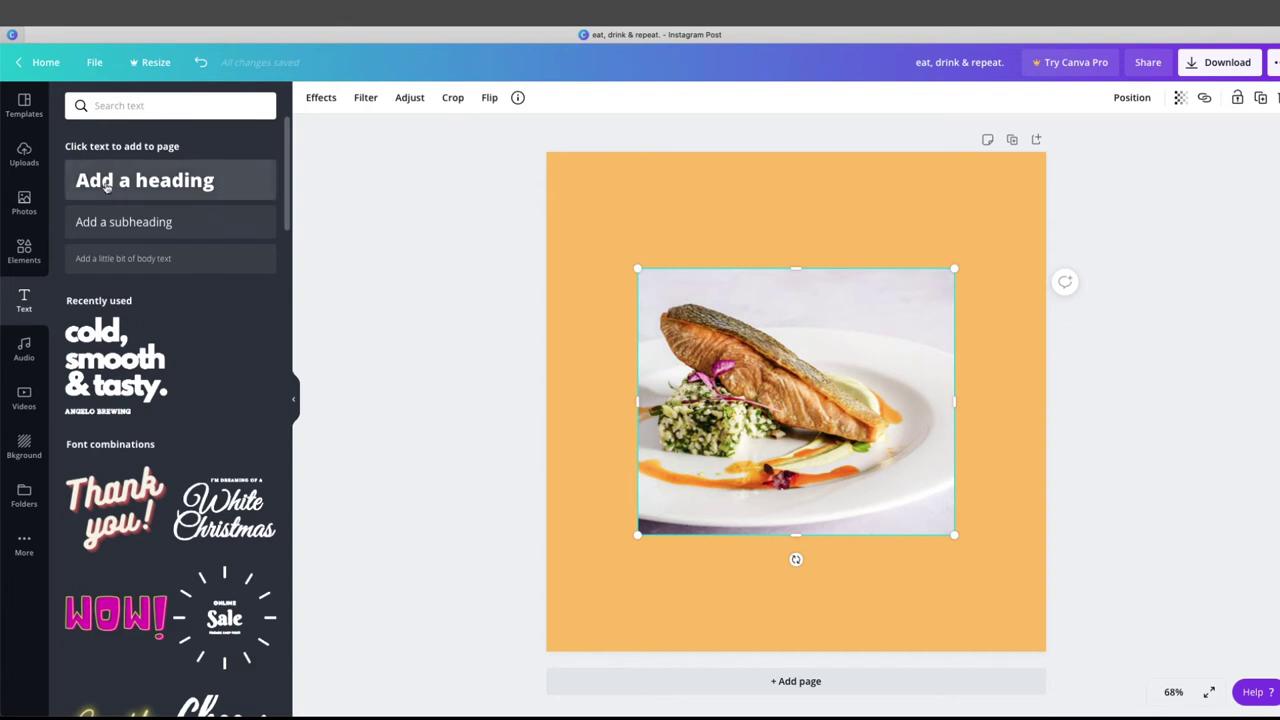
click(155, 185)
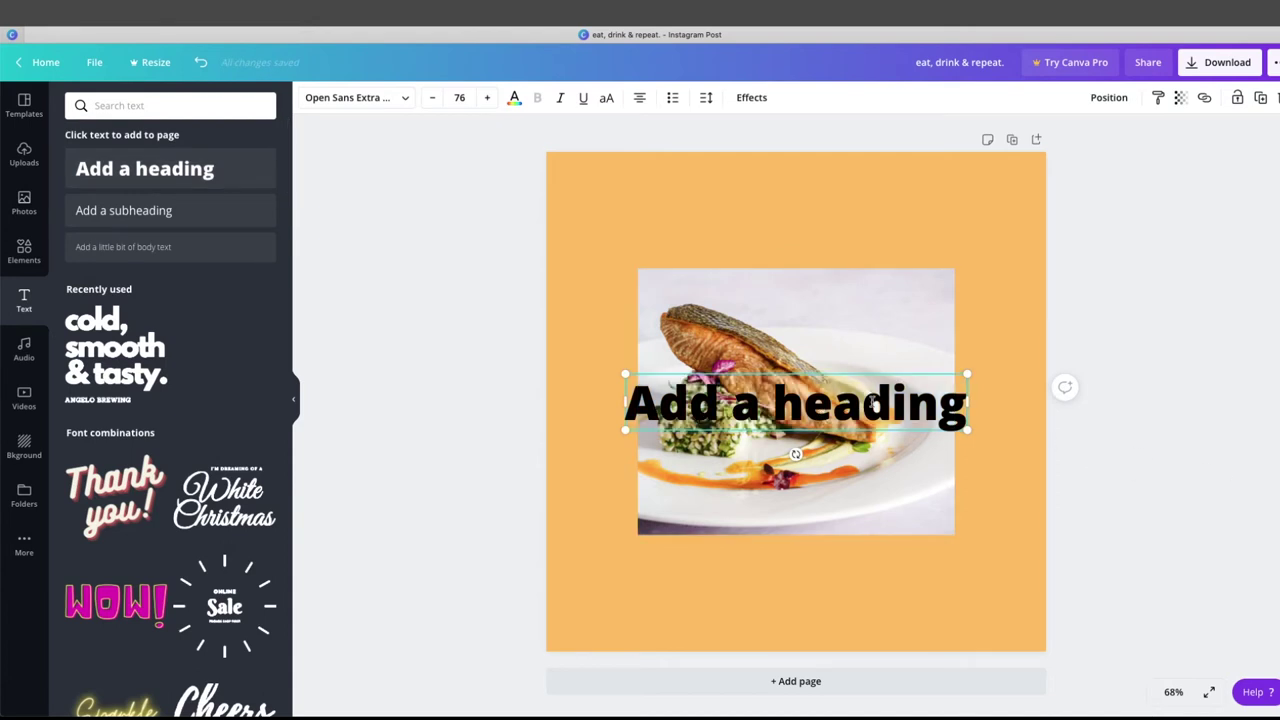
triple_click(876, 404)
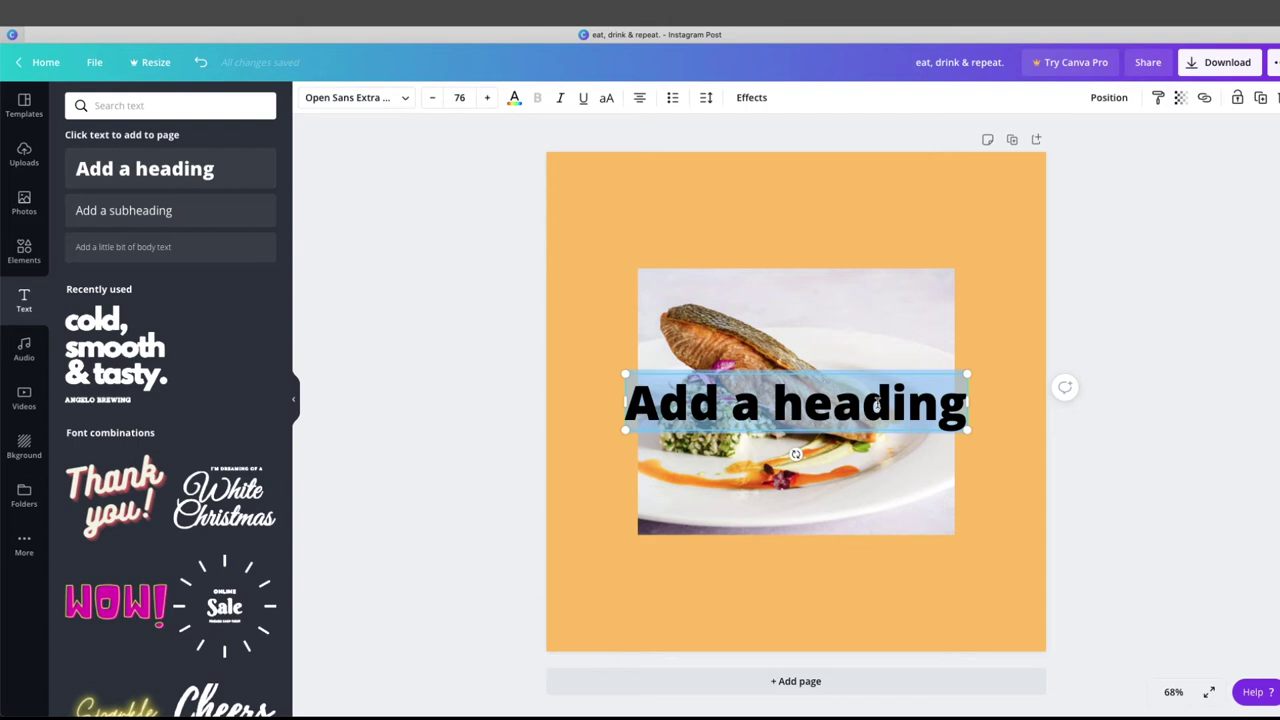
text(Bes)
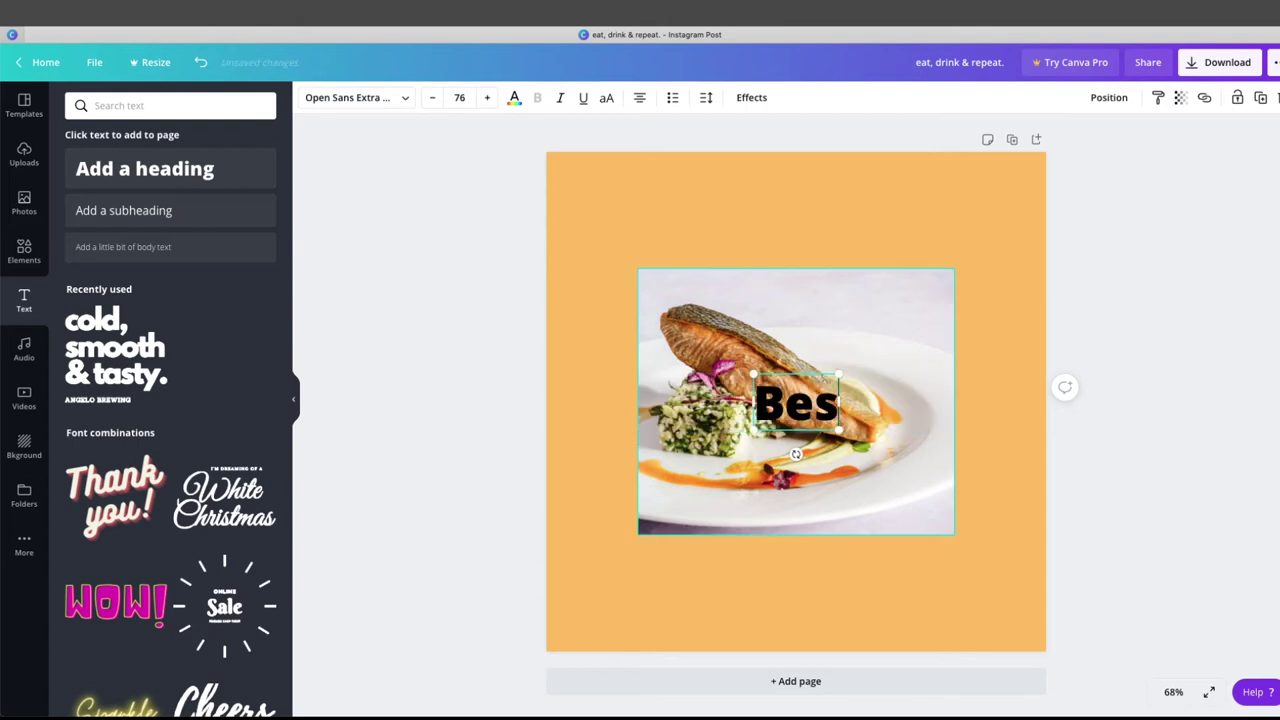
text(t Seaf)
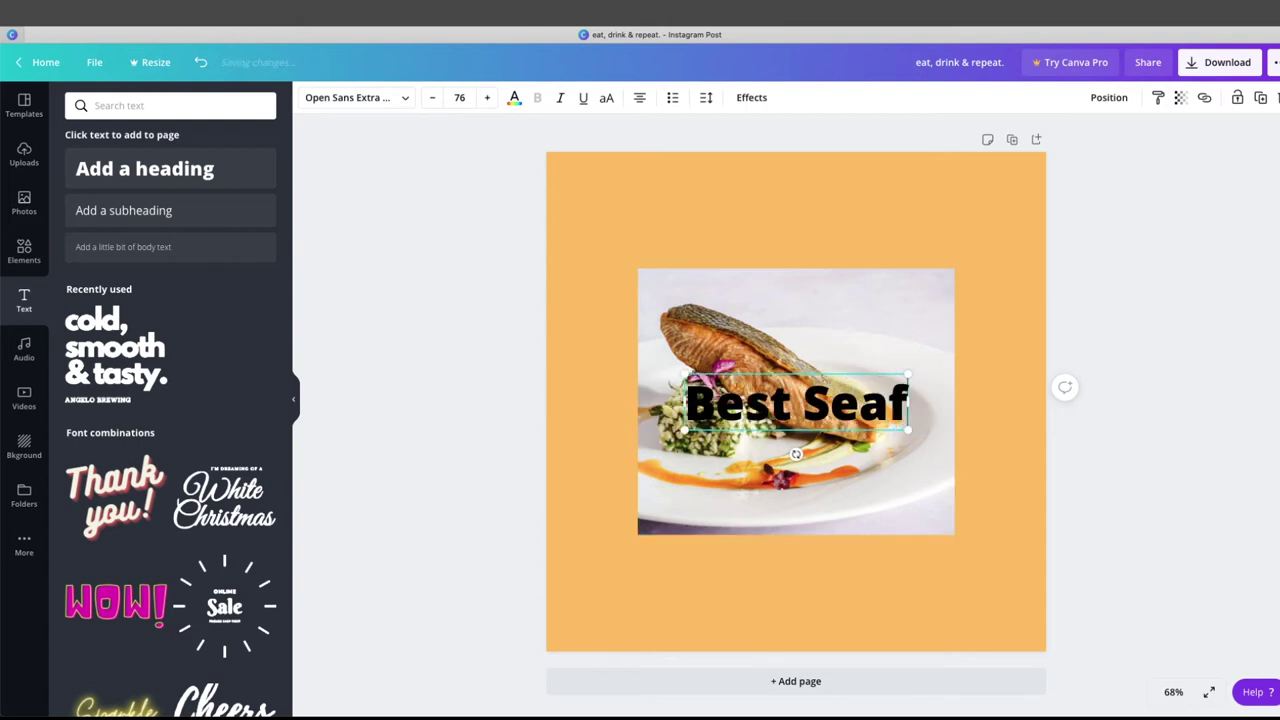
text(ood)
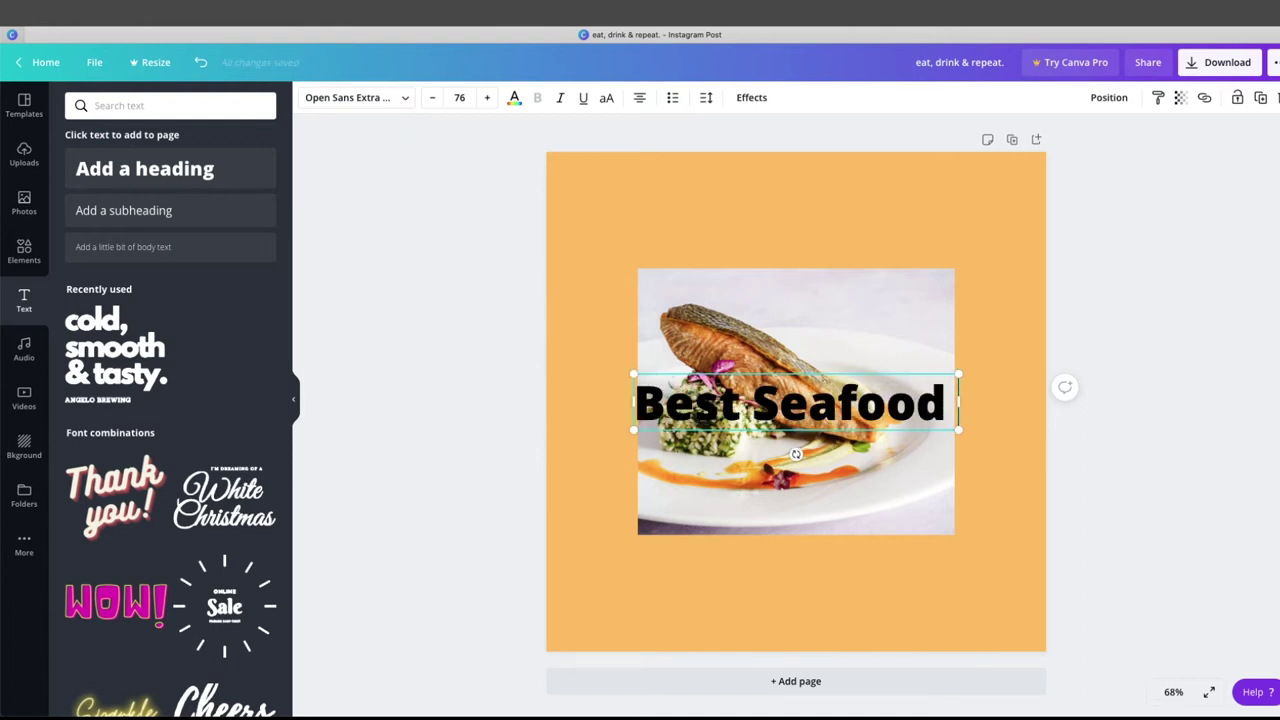
text( in Town)
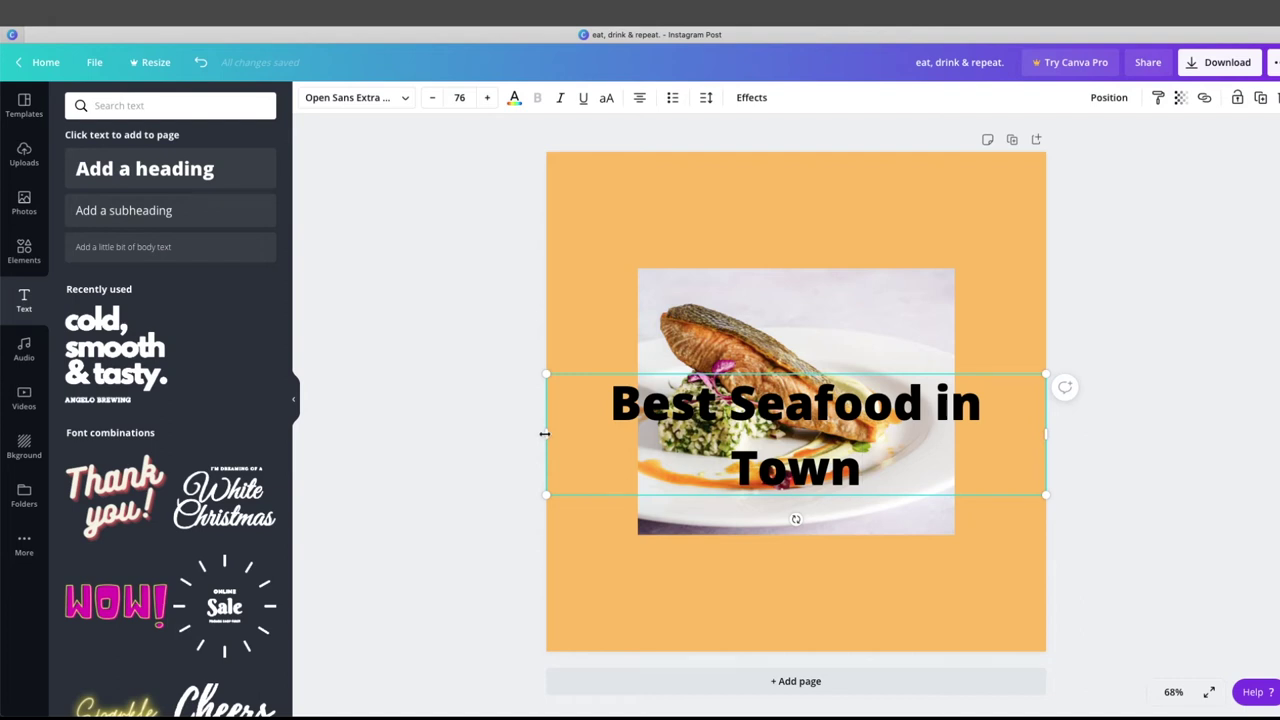
Narrow the heading's text box from its left side so it wraps as "Best Seafood" over "in Town"
drag(554, 433, 699, 430)
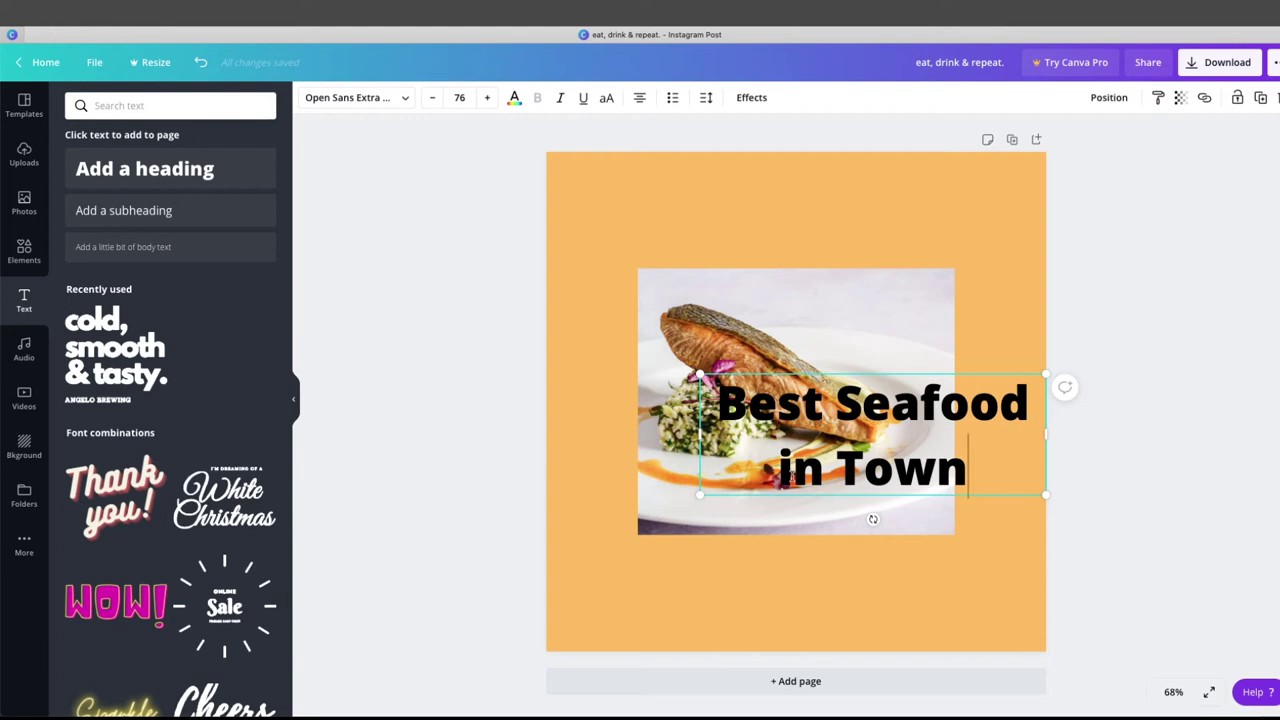
click(1075, 475)
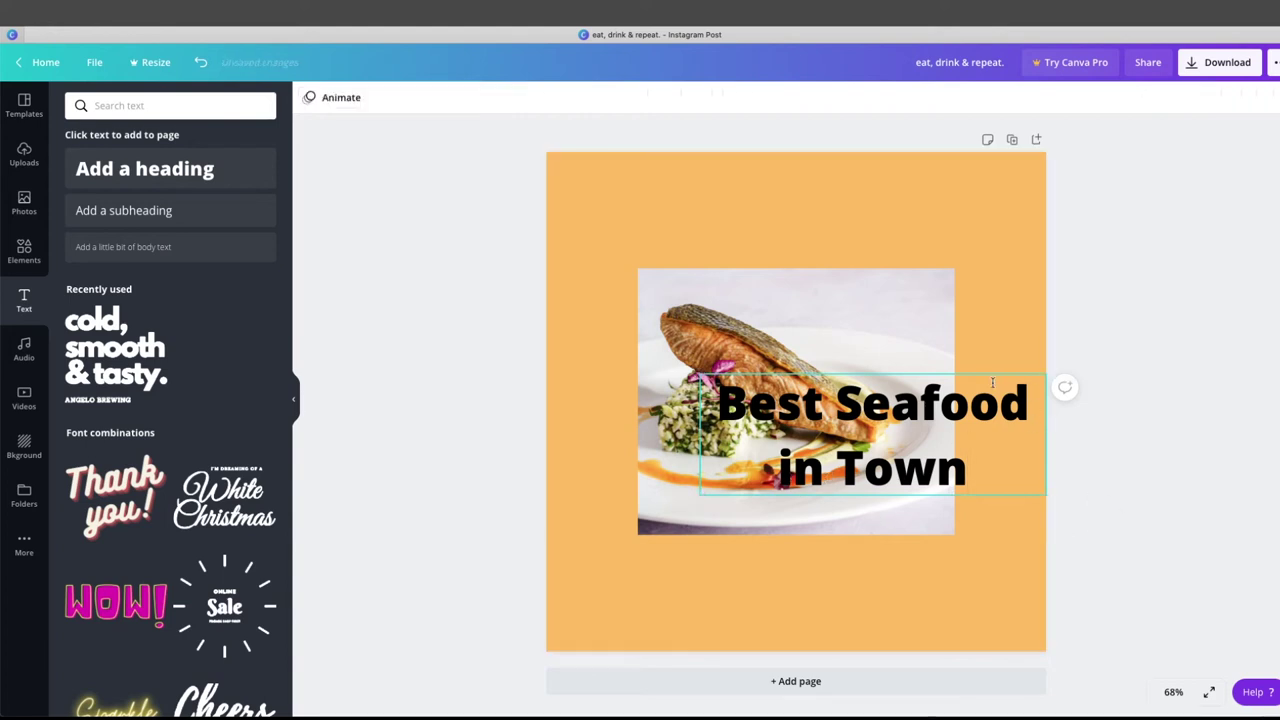
click(1025, 406)
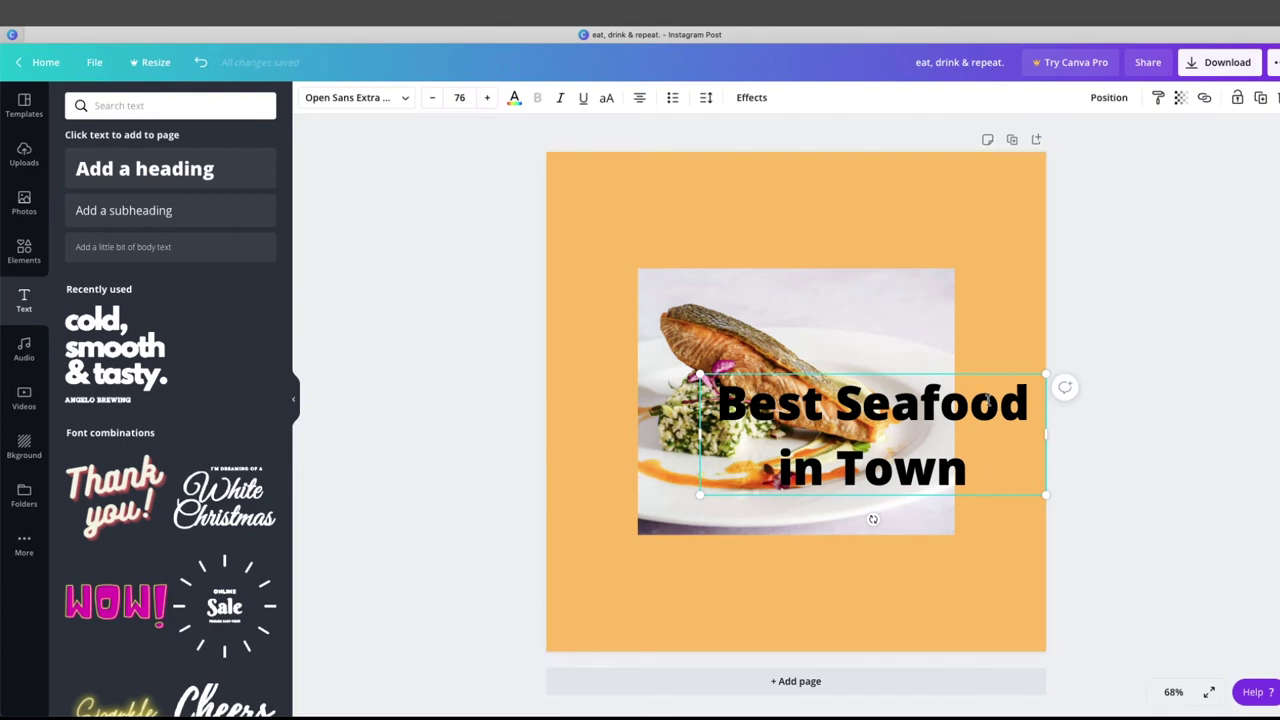
Try tilting the heading slightly counterclockwise, and undo the rotation
click(1085, 429)
click(931, 412)
mouse_move(873, 519)
mouse_down()
mouse_move(940, 508)
mouse_move(884, 532)
mouse_up()
drag(786, 535, 895, 550)
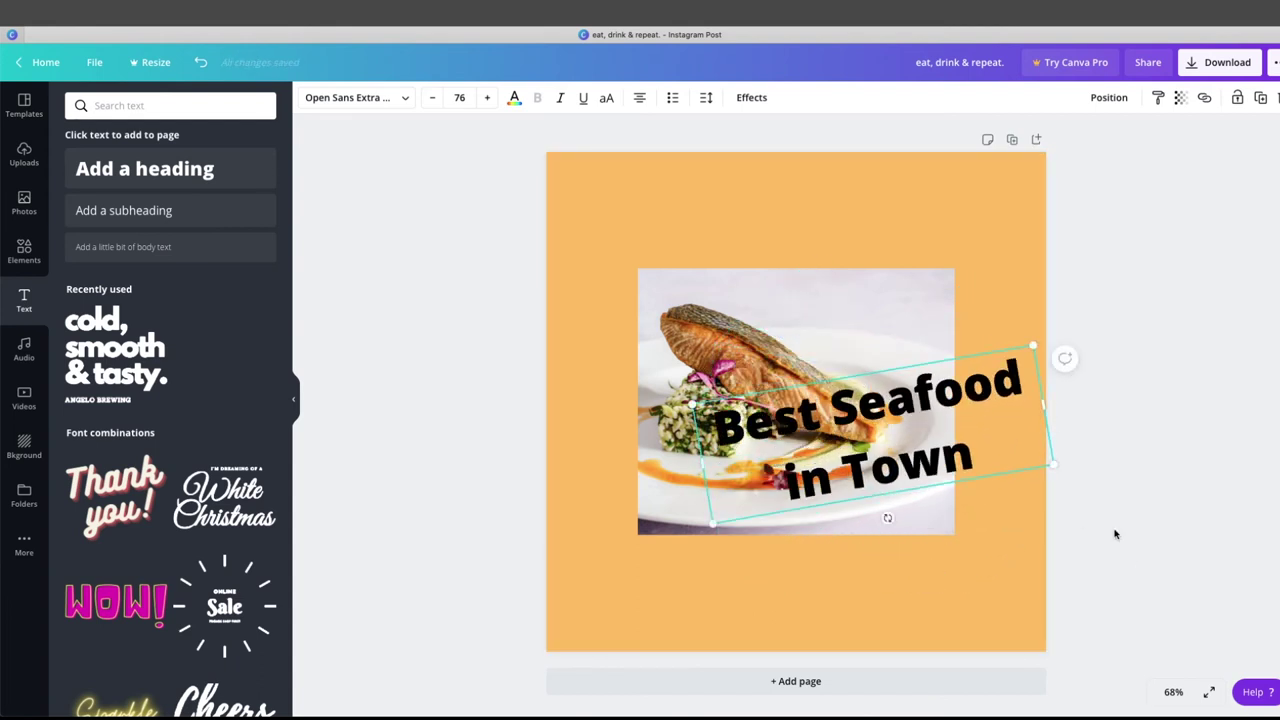
key(ctrl+z)
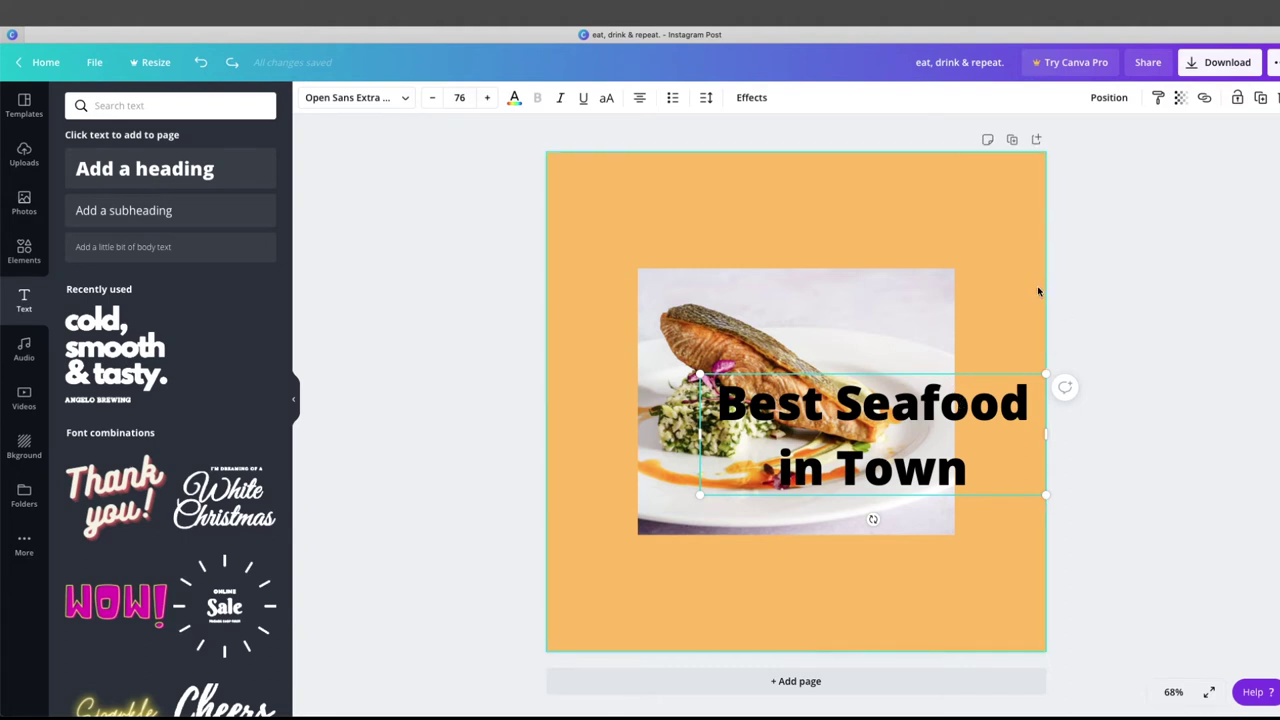
Align the heading to the top of the page and centre it horizontally
click(1106, 99)
click(945, 195)
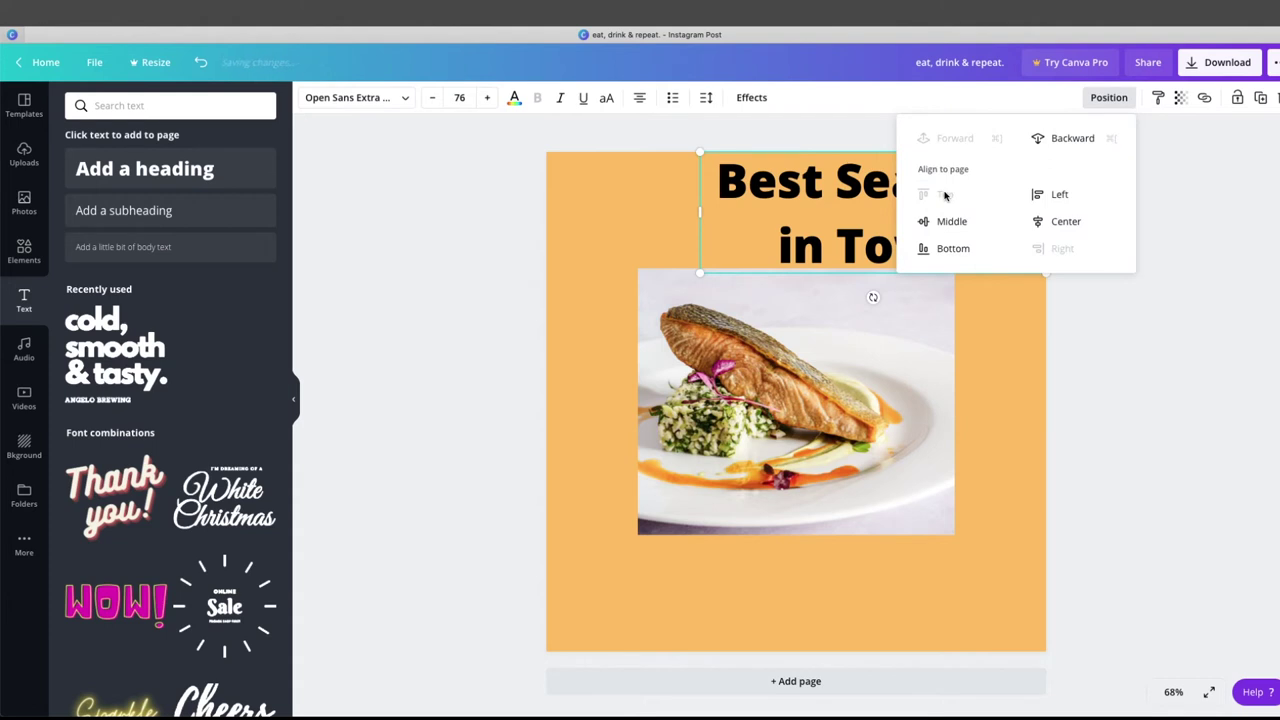
click(1068, 222)
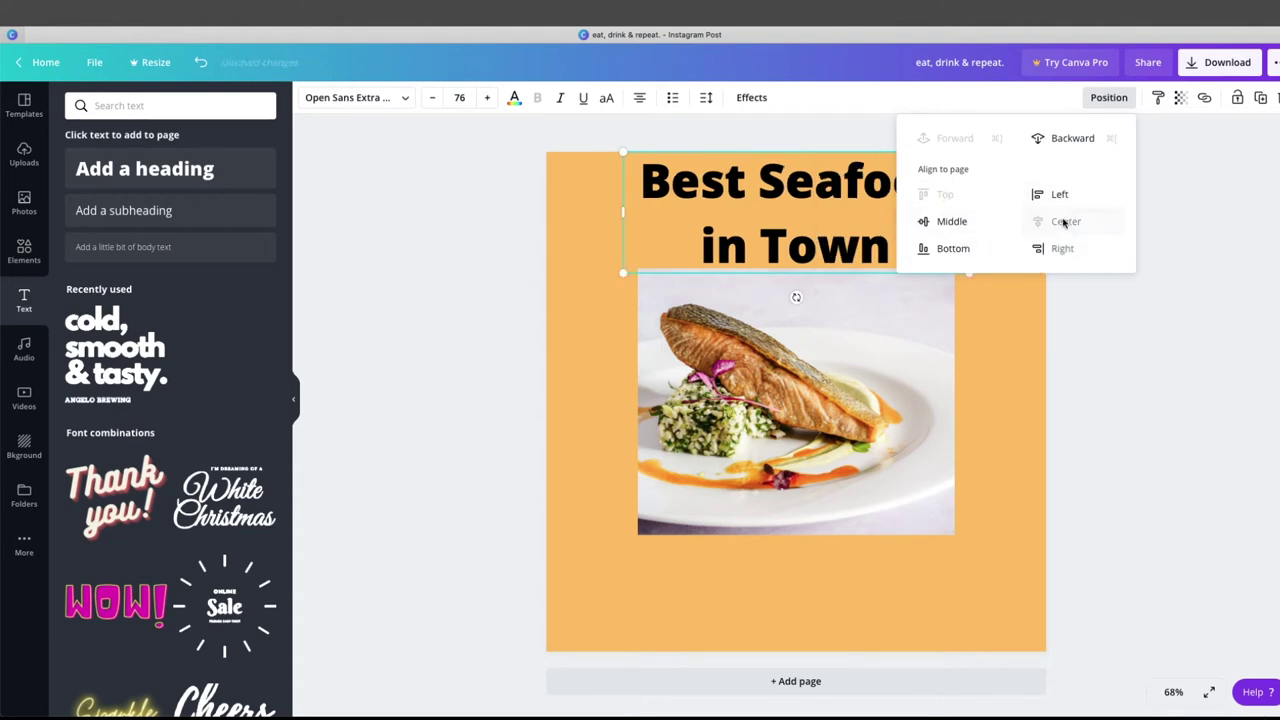
key(Escape)
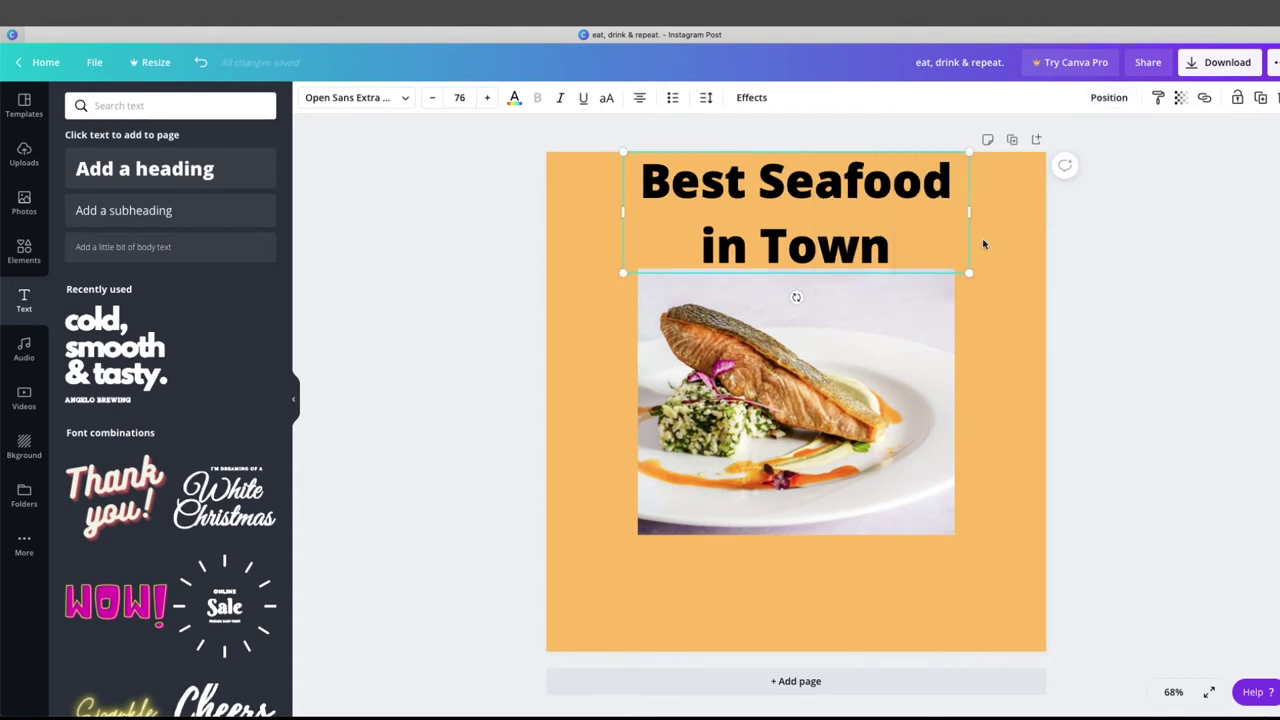
click(1075, 250)
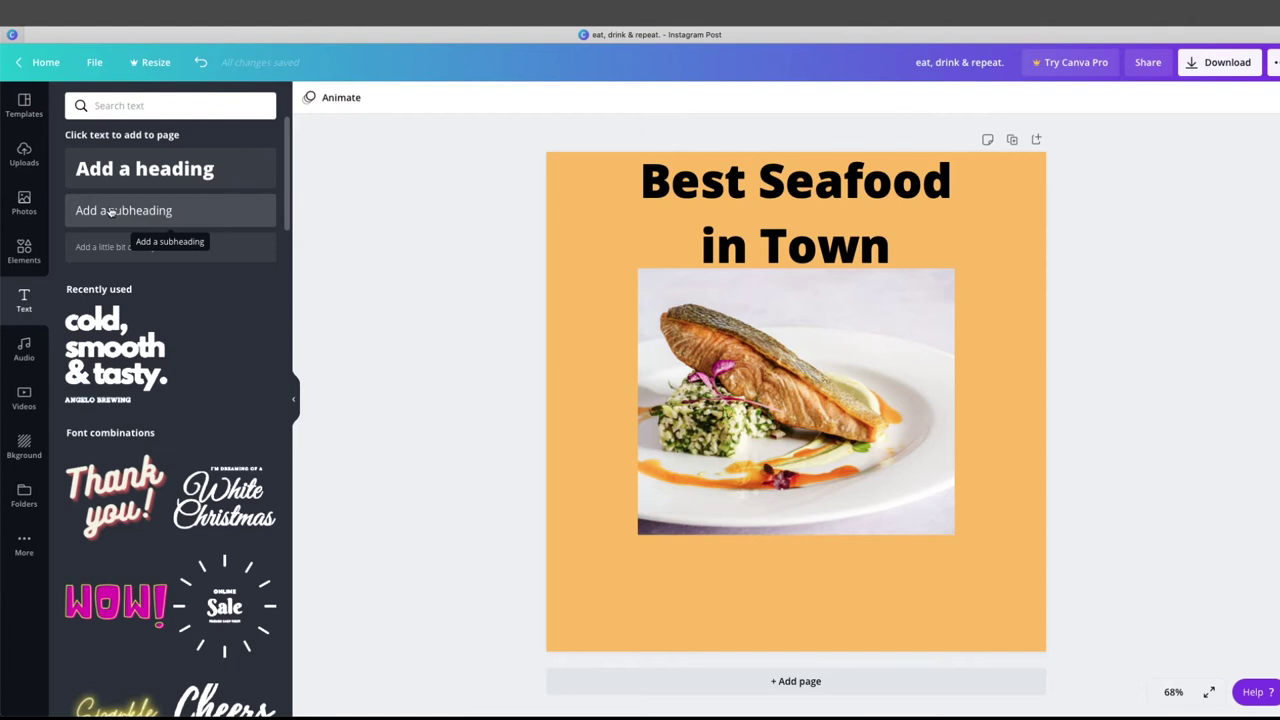
Add a subheading to the page reading "Come visit us"
click(112, 211)
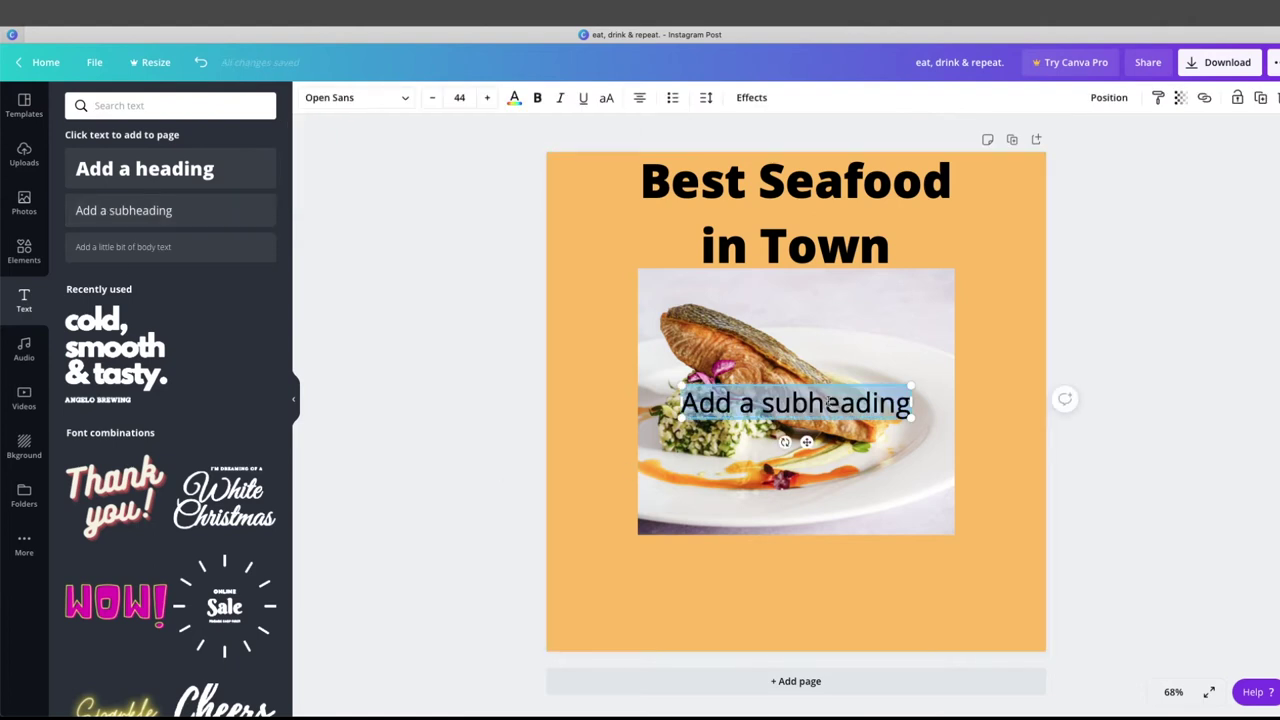
text(Come)
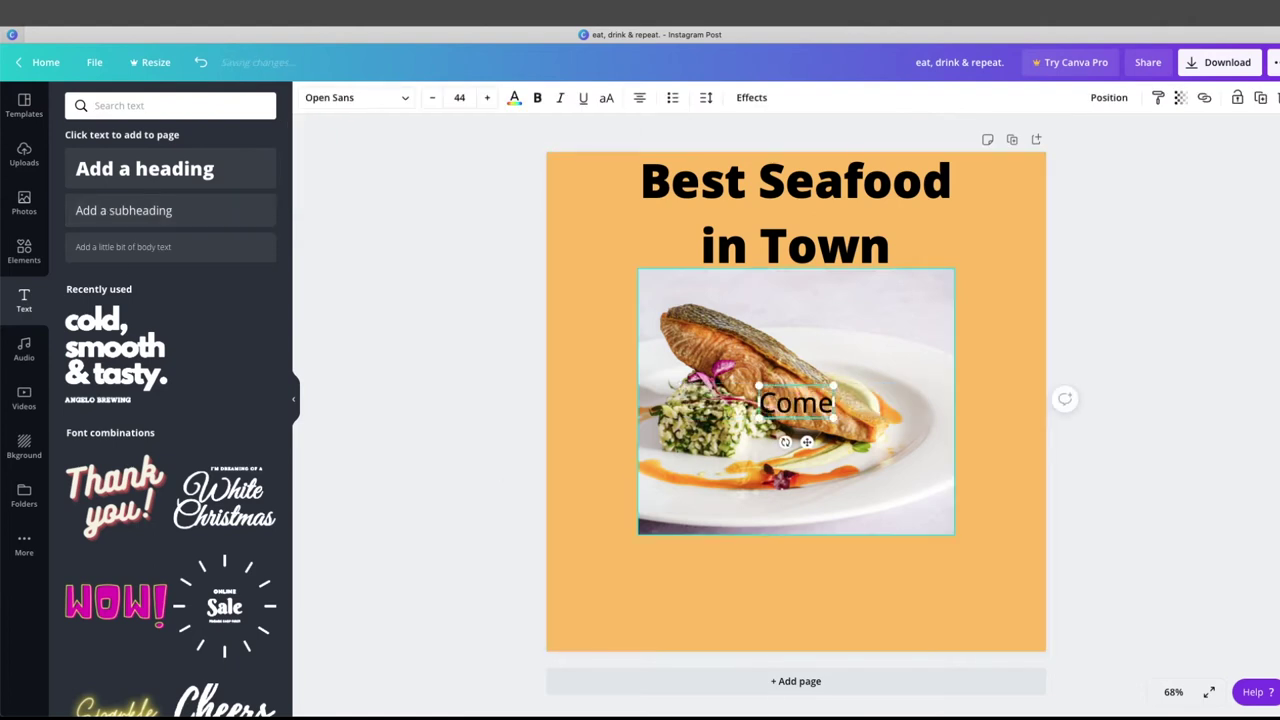
text( visit us)
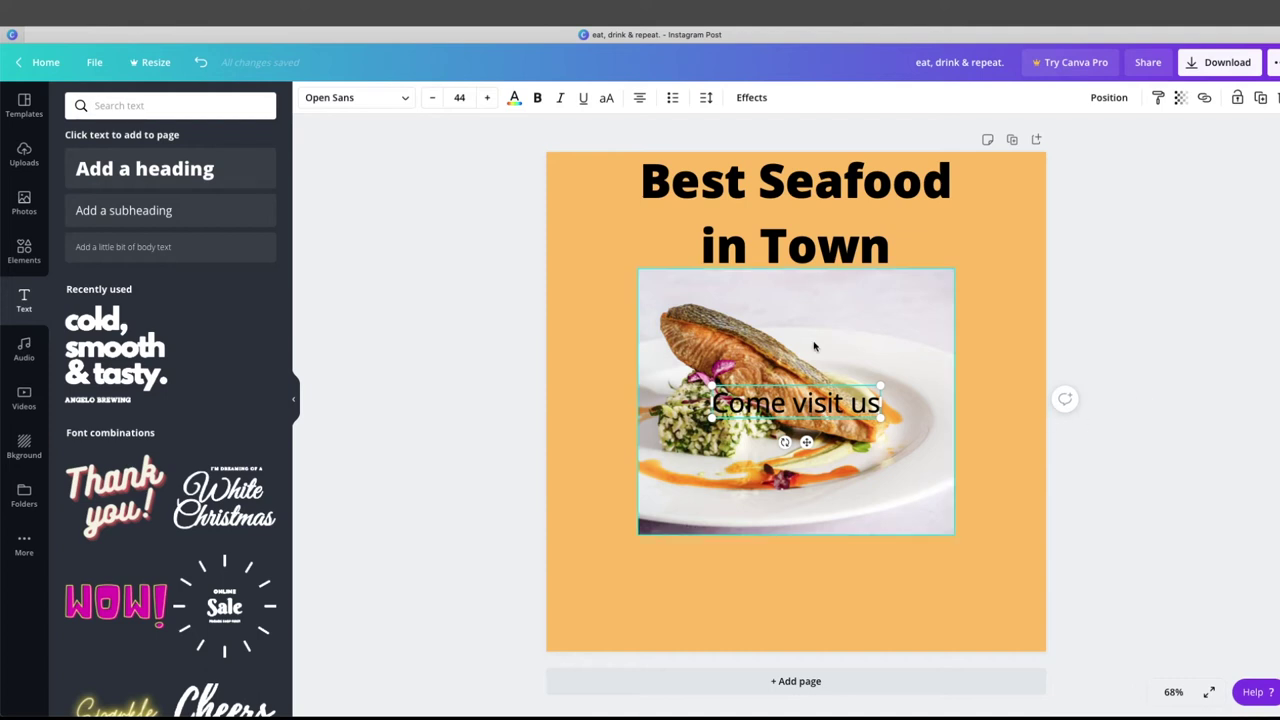
click(1120, 464)
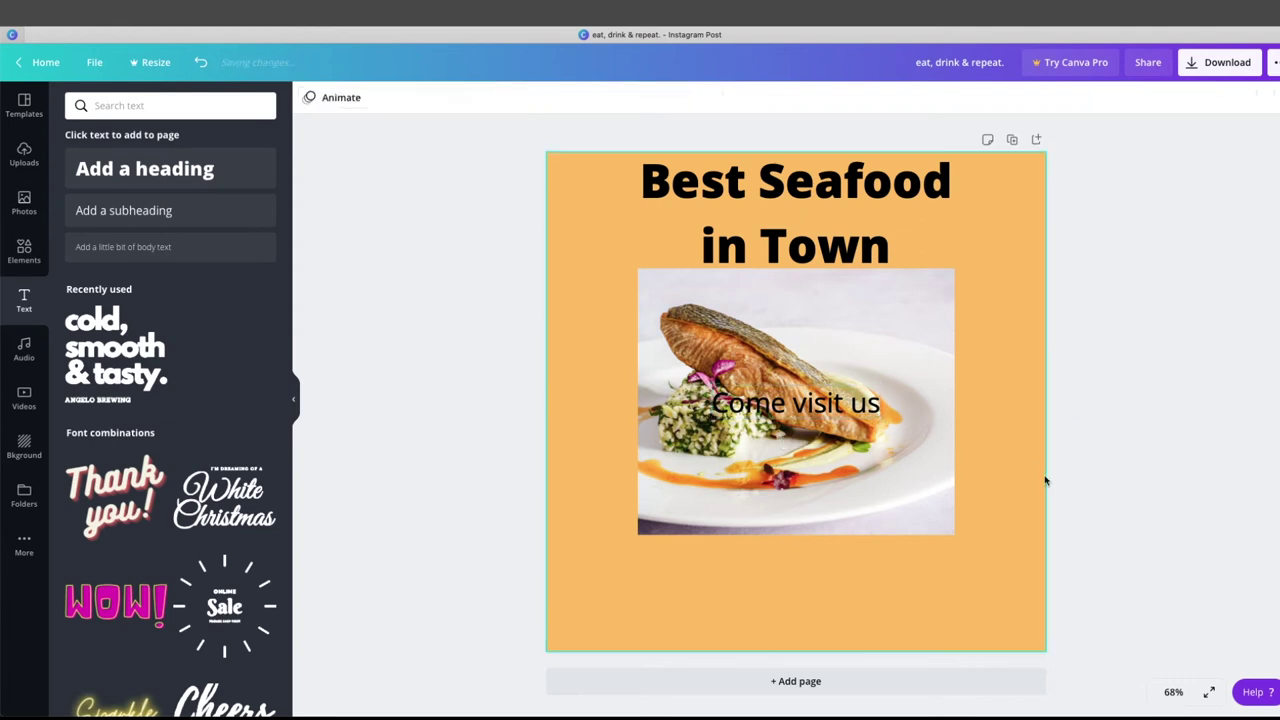
Move the "Come visit us" subheading straight down to just below the fish photo
click(866, 414)
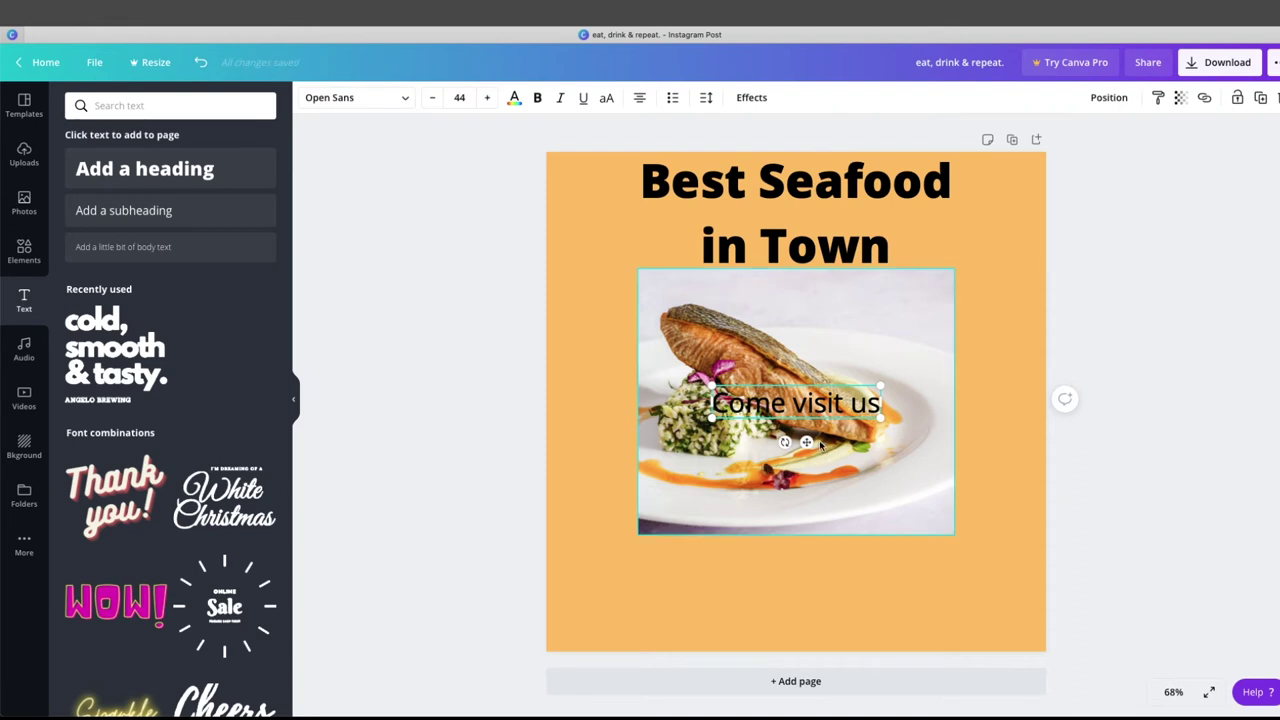
drag(806, 442, 806, 605)
key(Escape)
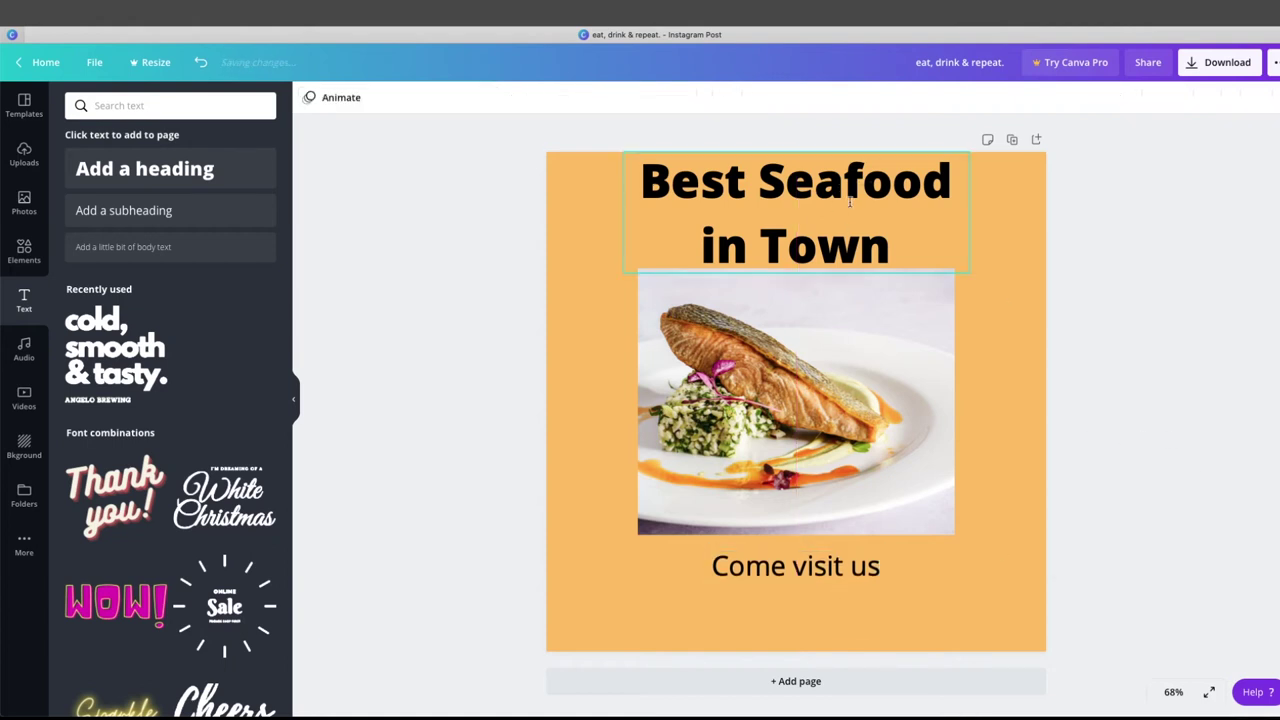
Nudge the heading down from the page's top edge so its second line overlaps the top of the photo
click(960, 201)
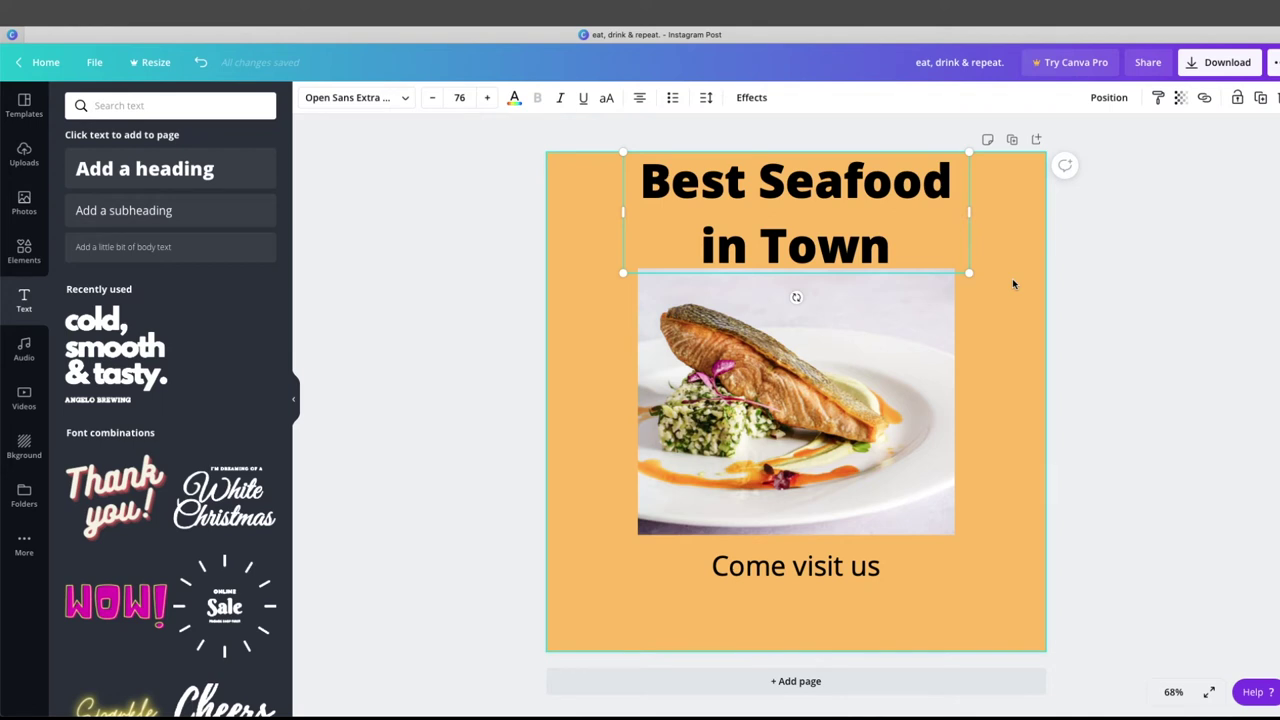
key(shift+Down)
key(shift+Down)
key(shift+Down)
key(shift+Down)
key(shift+Down)
key(shift+Down)
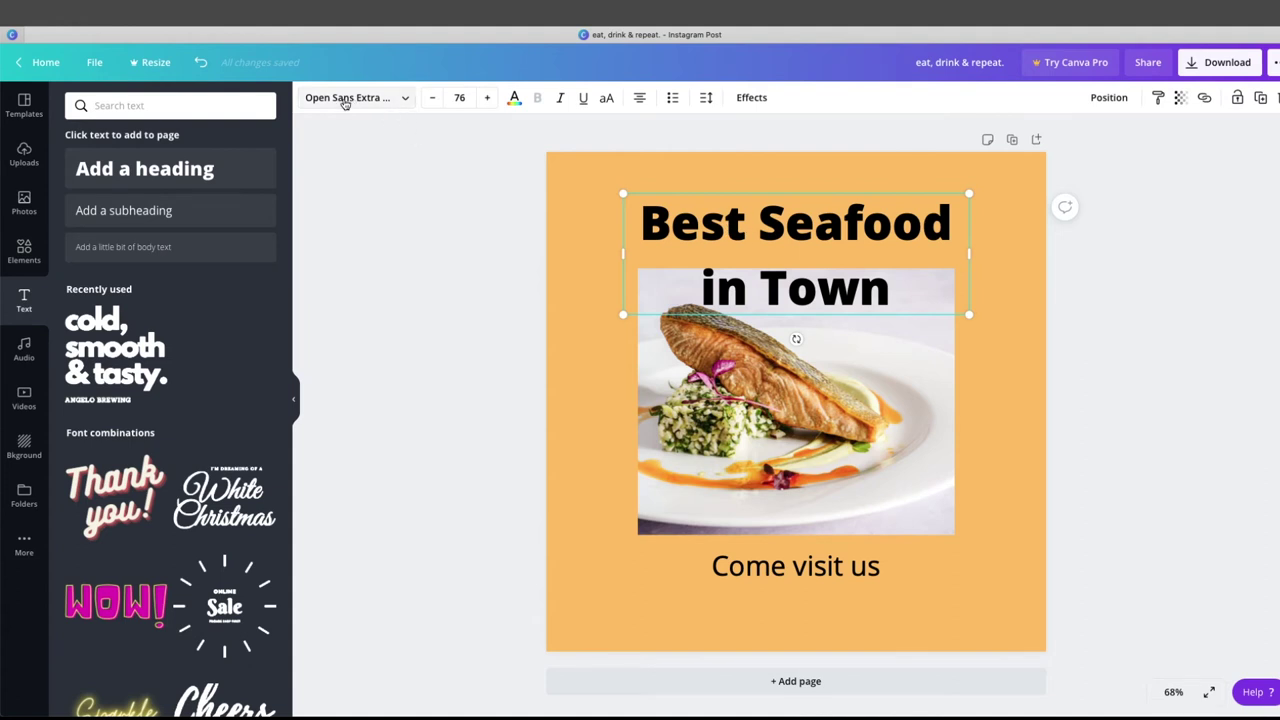
Try the Montserrat font on the heading, and set it to Abril Fatface instead
click(406, 100)
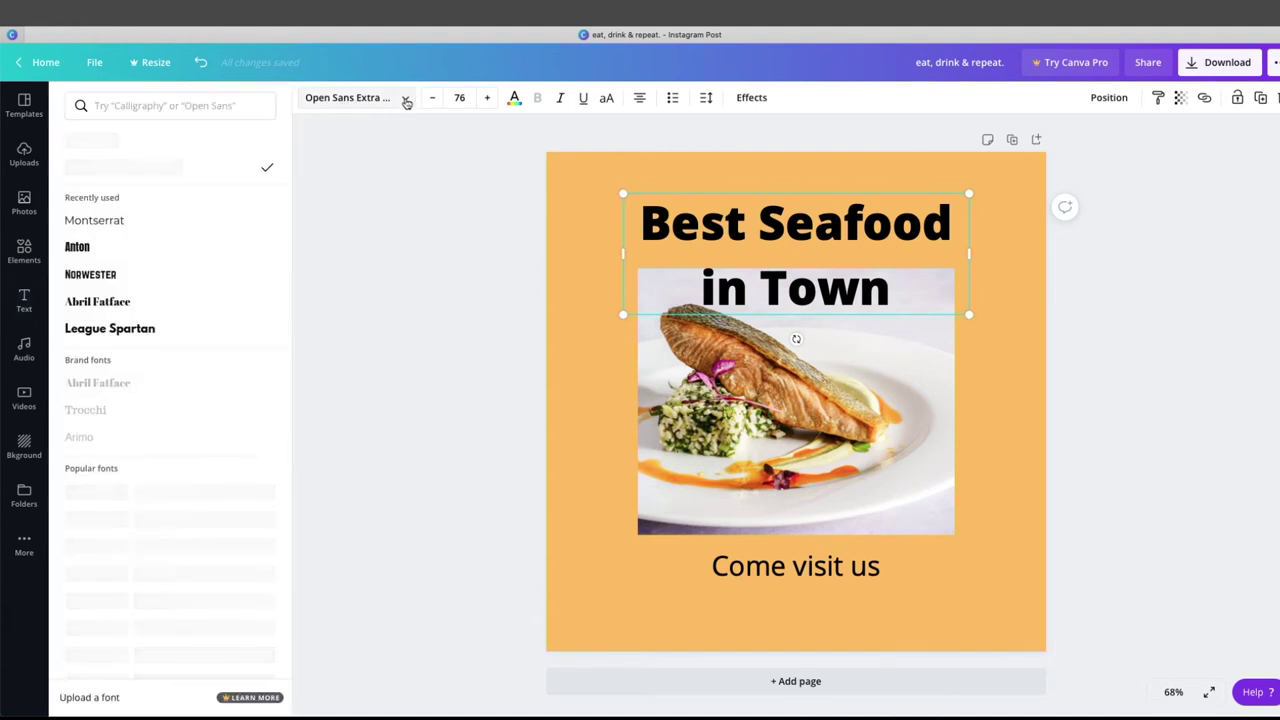
scroll(180, 348, down, 1)
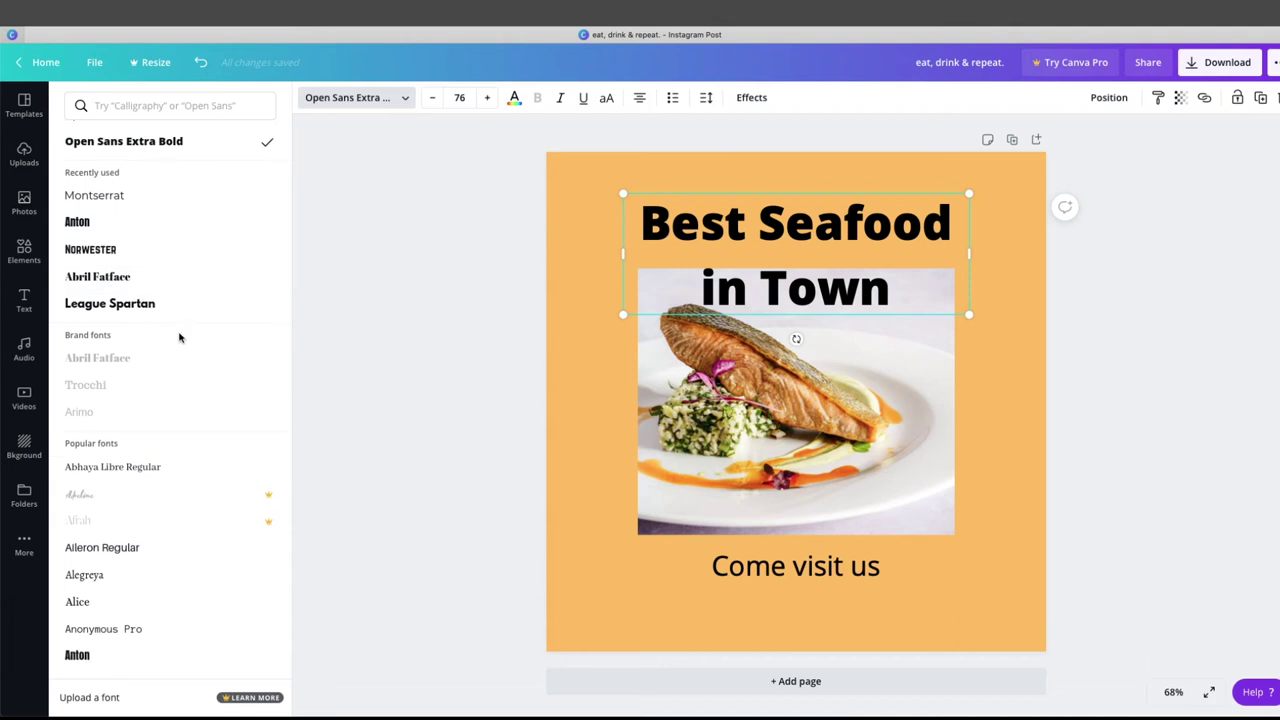
scroll(177, 338, down, 3)
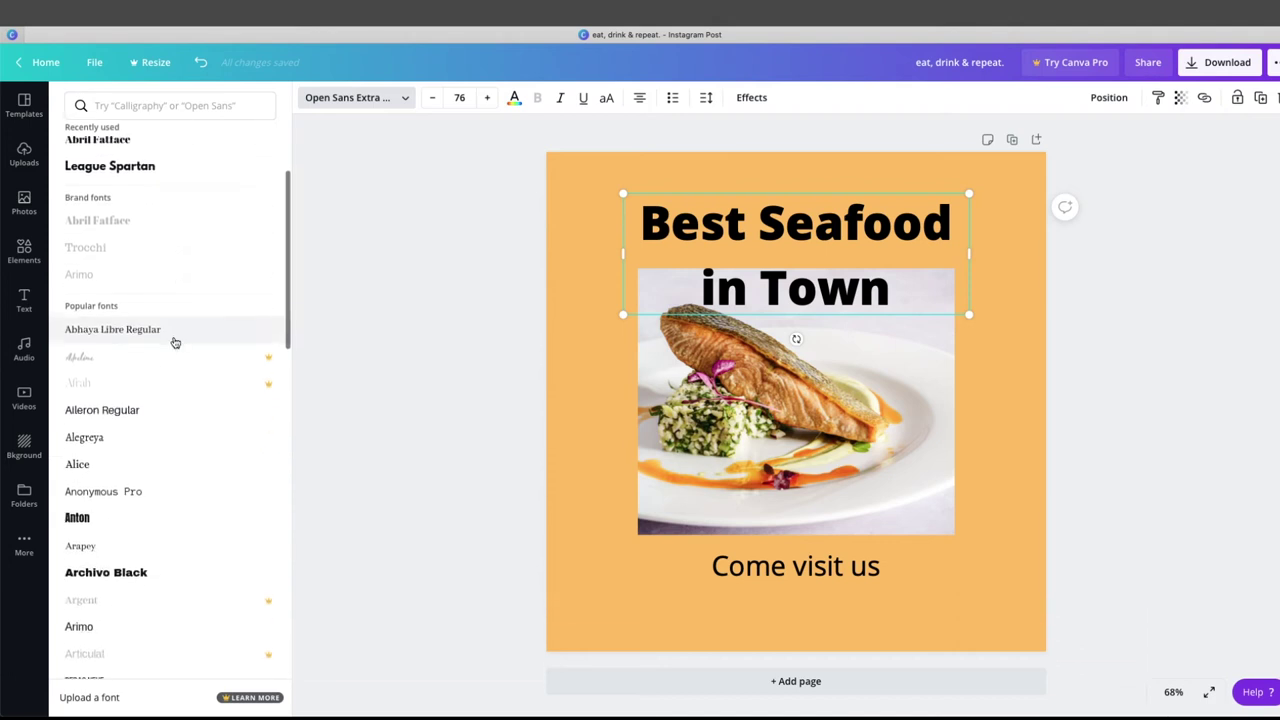
scroll(151, 305, up, 4)
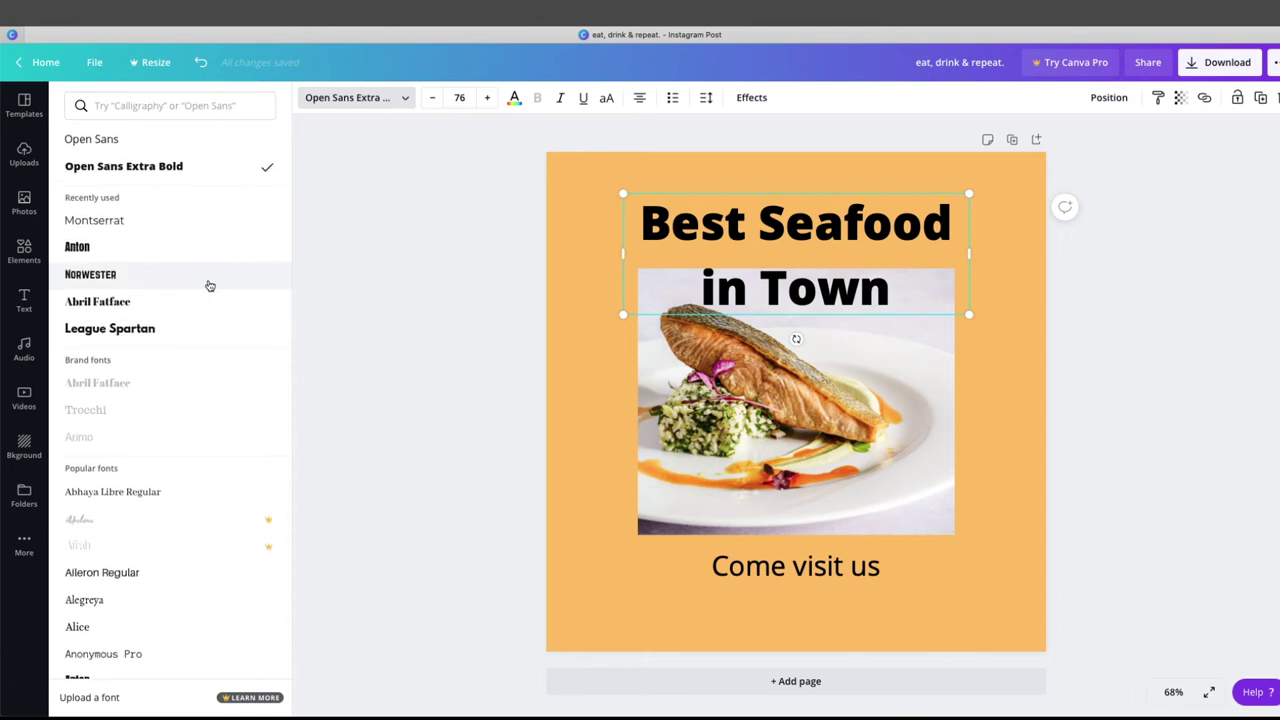
click(94, 222)
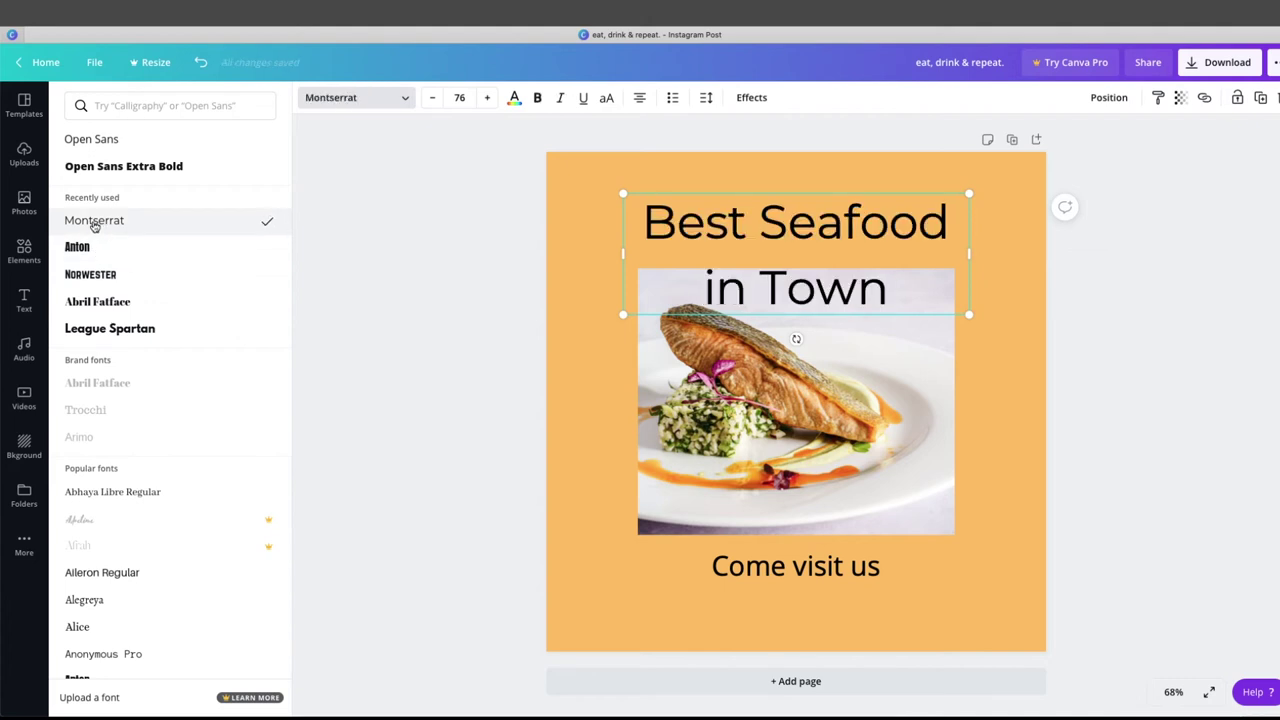
click(118, 303)
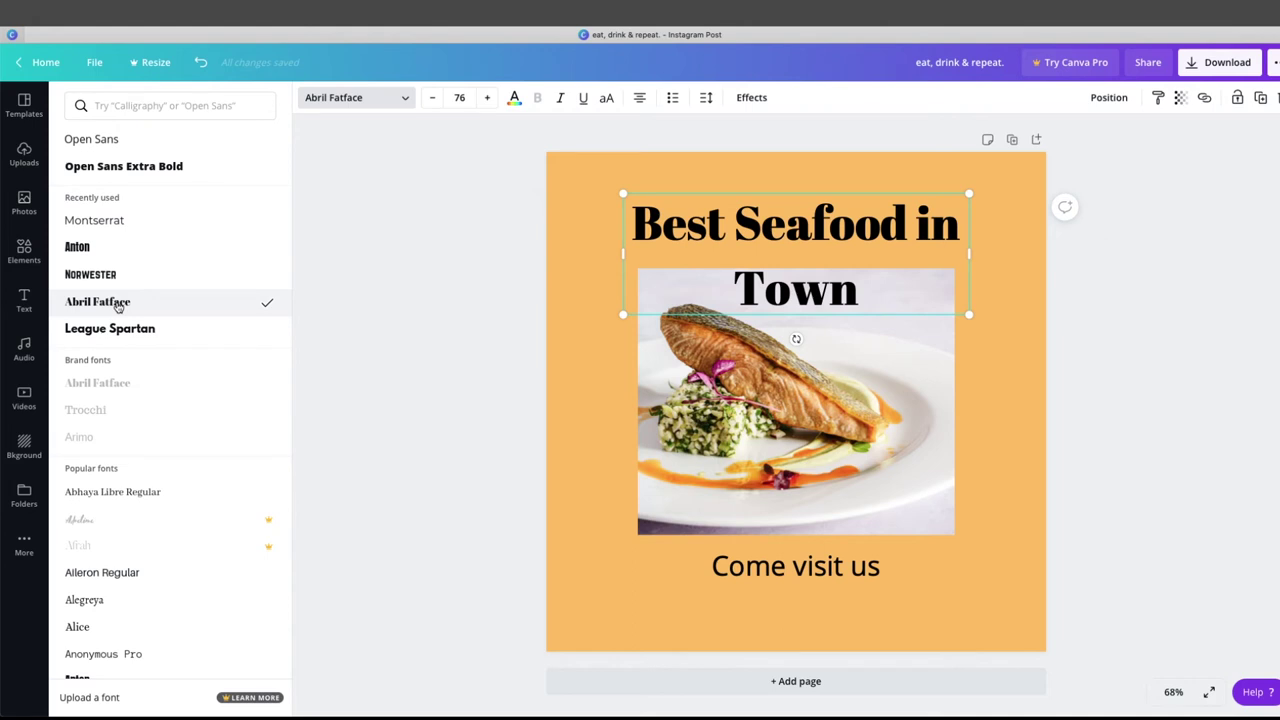
click(392, 320)
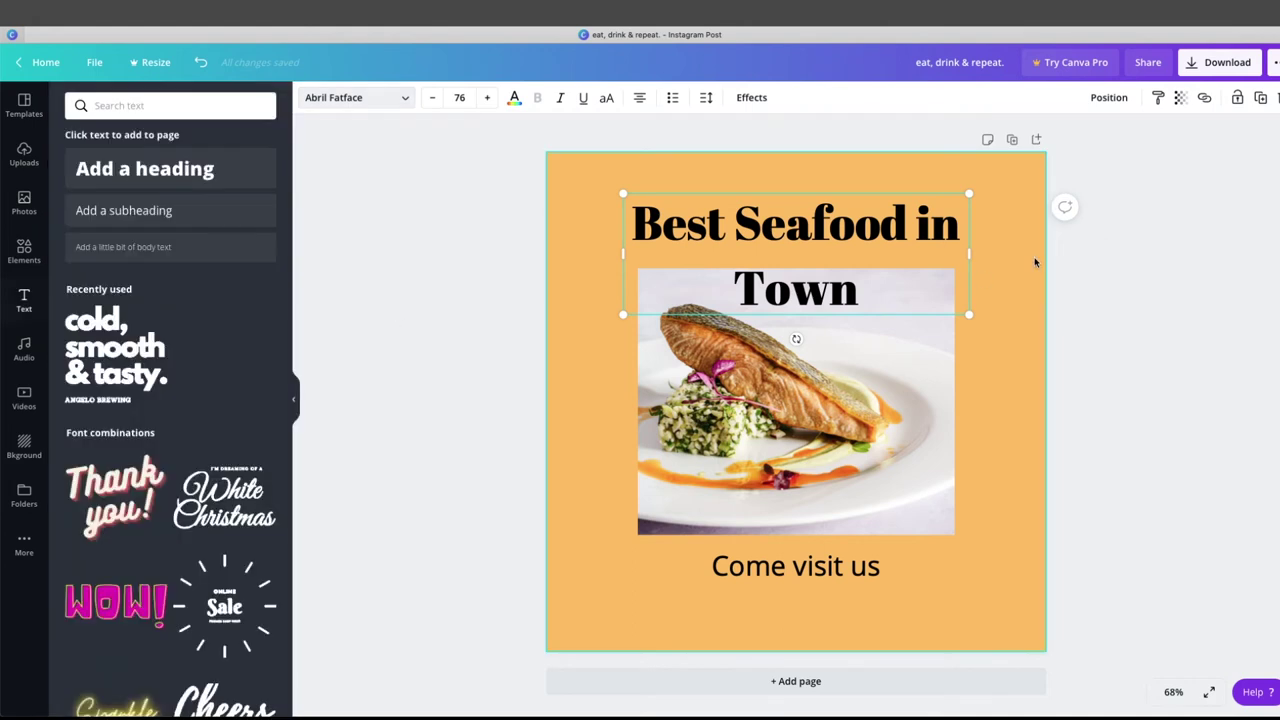
Narrow the heading box to about 623 wide so "in Town" wraps together, and align it to the page's horizontal centre
drag(966, 252, 911, 250)
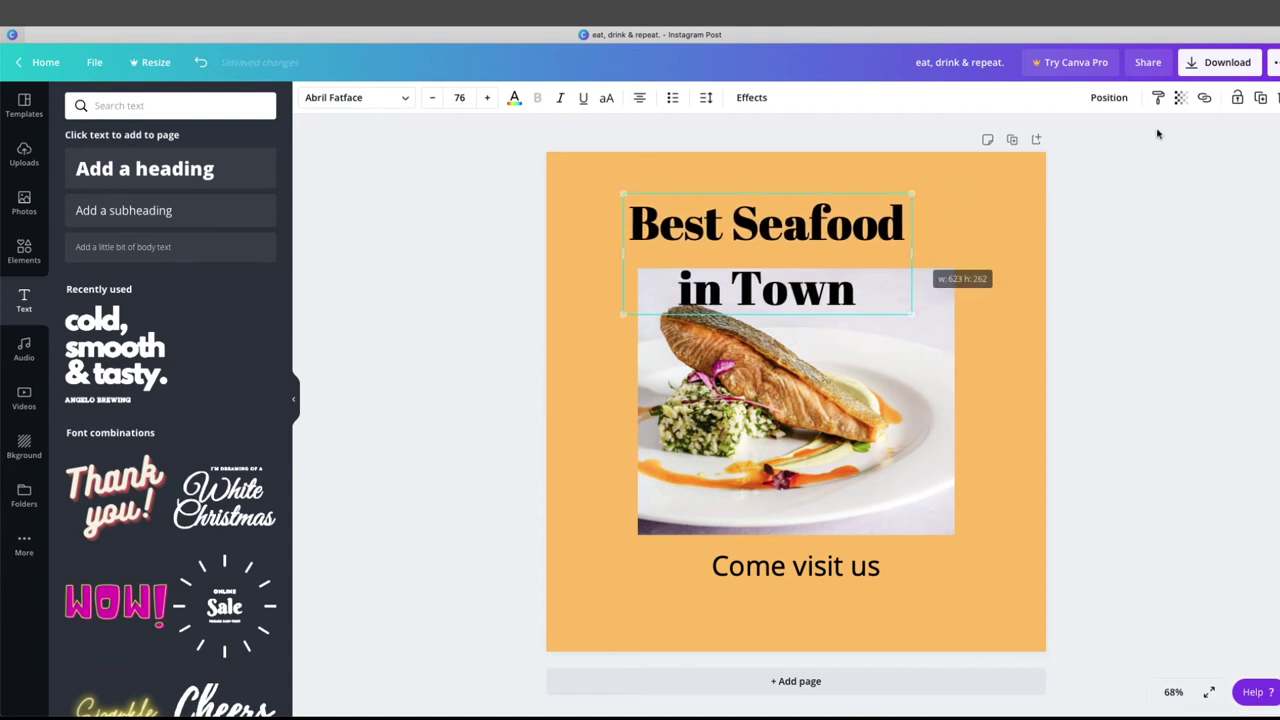
click(1108, 97)
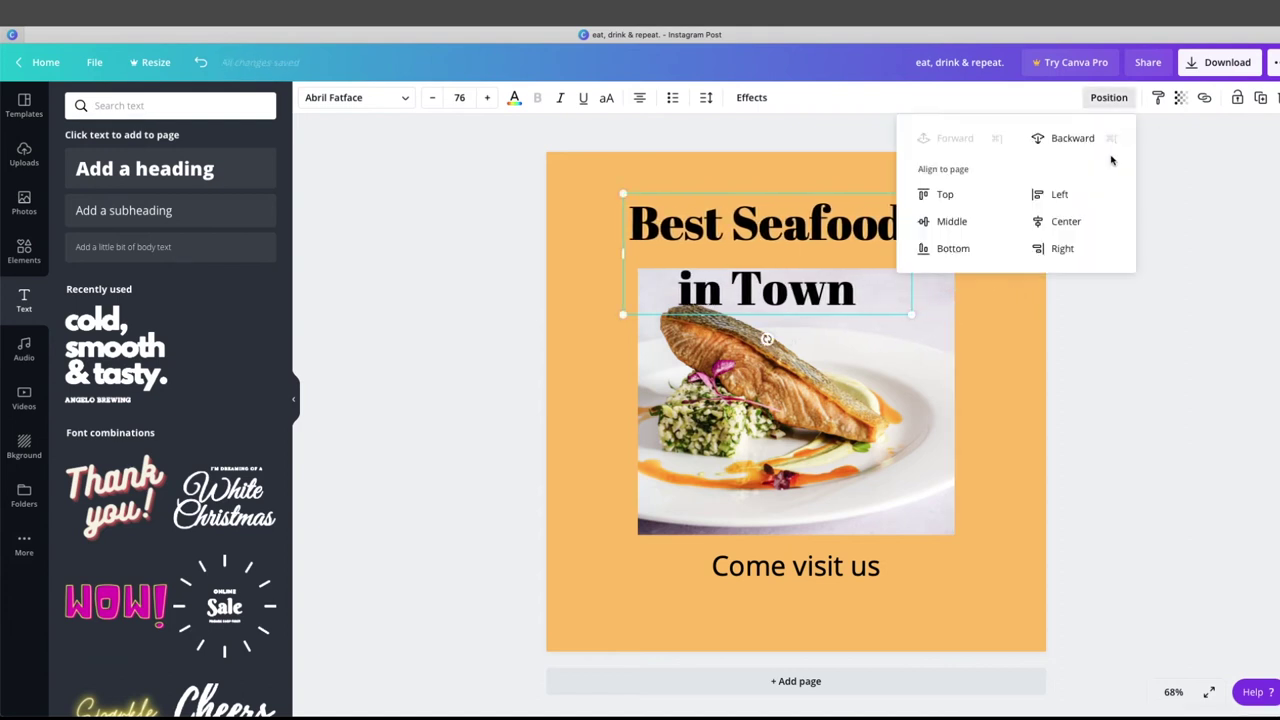
click(1057, 228)
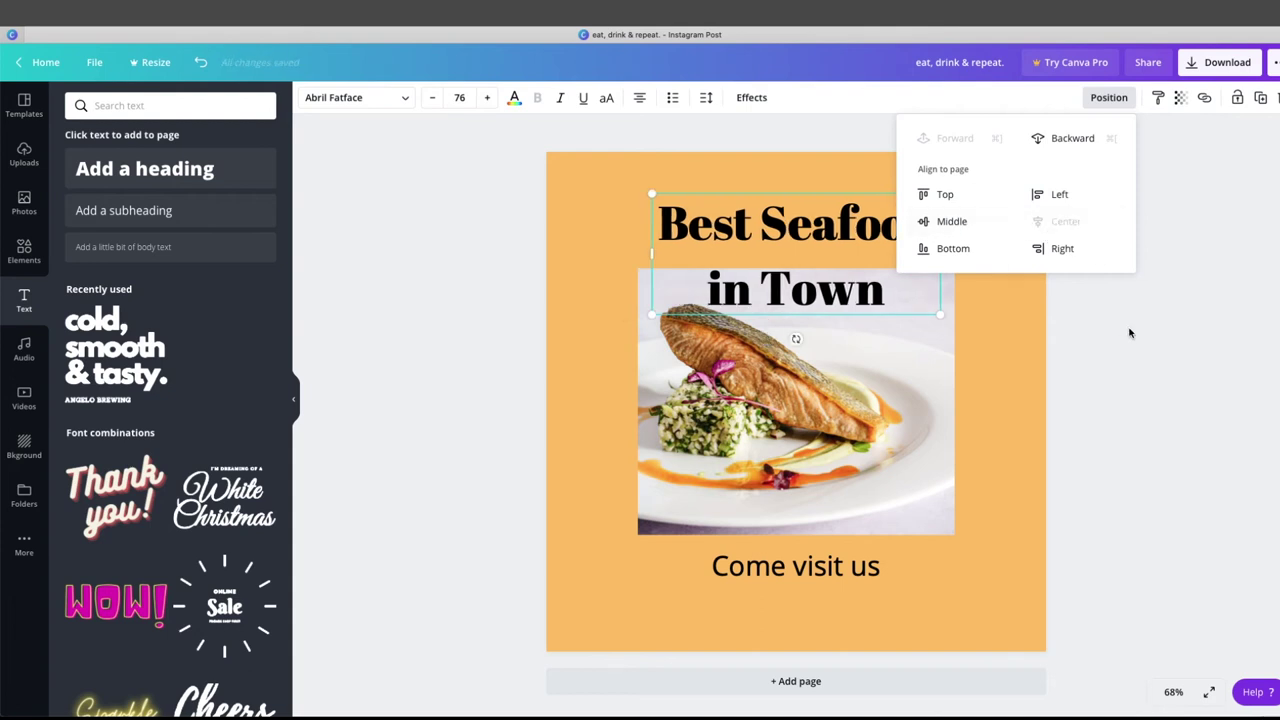
click(893, 285)
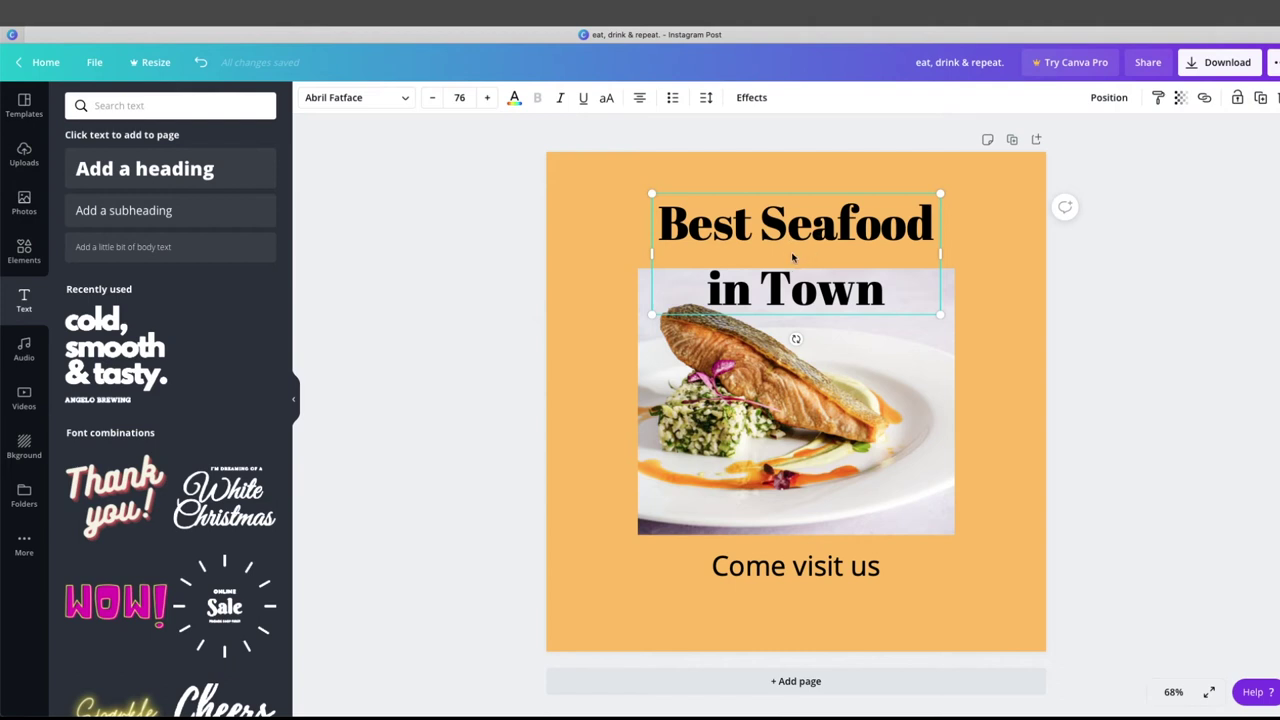
Set the heading's letter spacing to 6 and its line height to 0.94
click(706, 101)
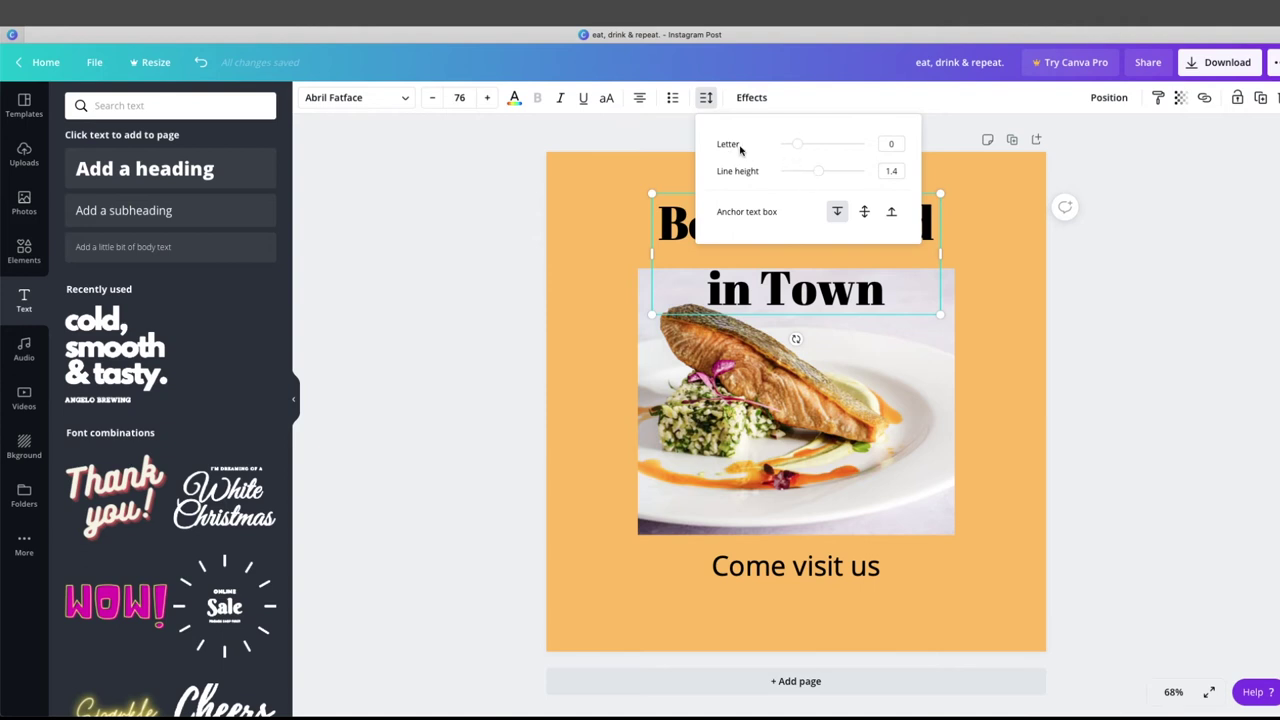
drag(800, 146, 799, 174)
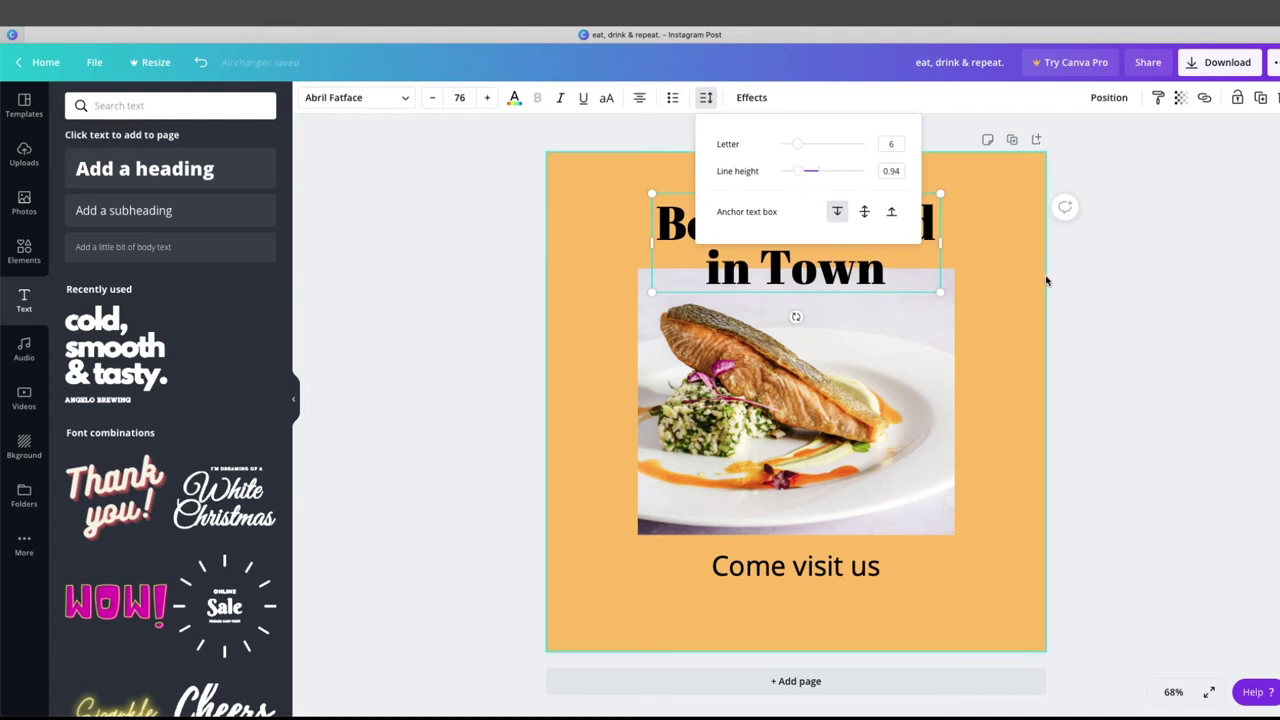
click(1133, 384)
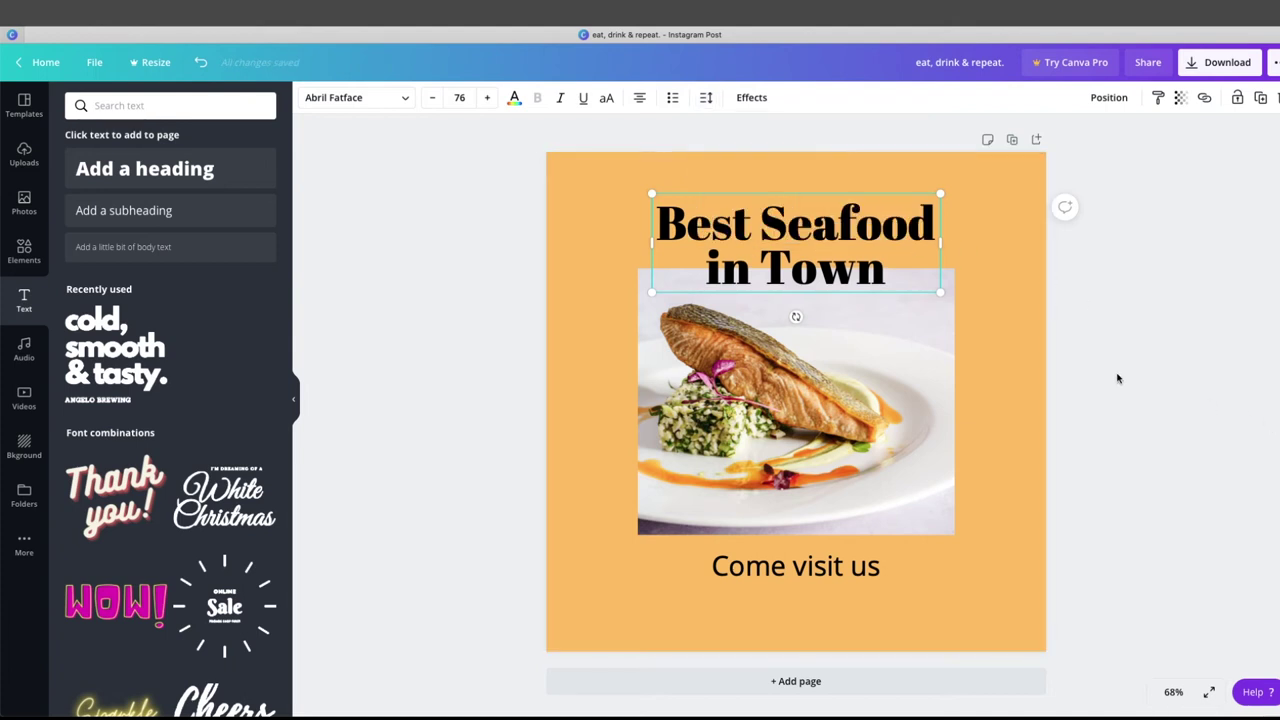
Nudge the heading slightly down so its second line sits further over the top edge of the photo
key(Down)
key(Down)
key(Down)
key(Down)
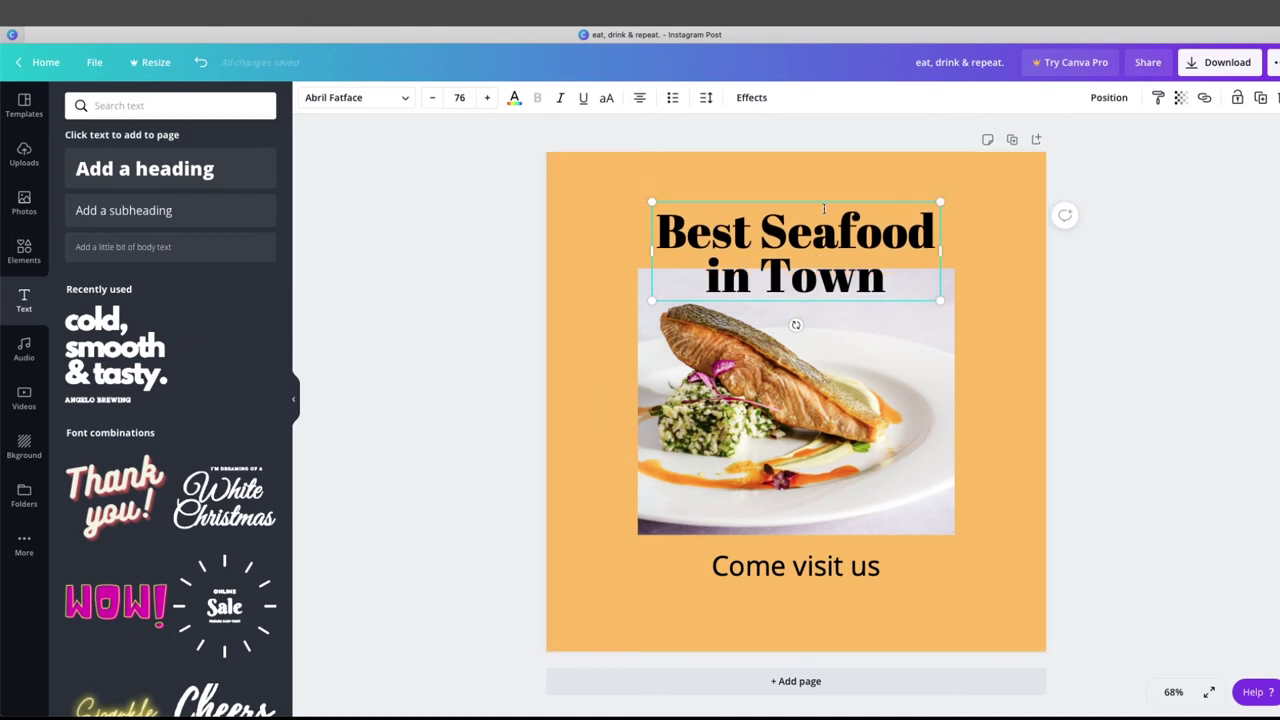
Make the heading uppercase, widen its box so it fits on two lines, and centre it horizontally on the page
click(607, 101)
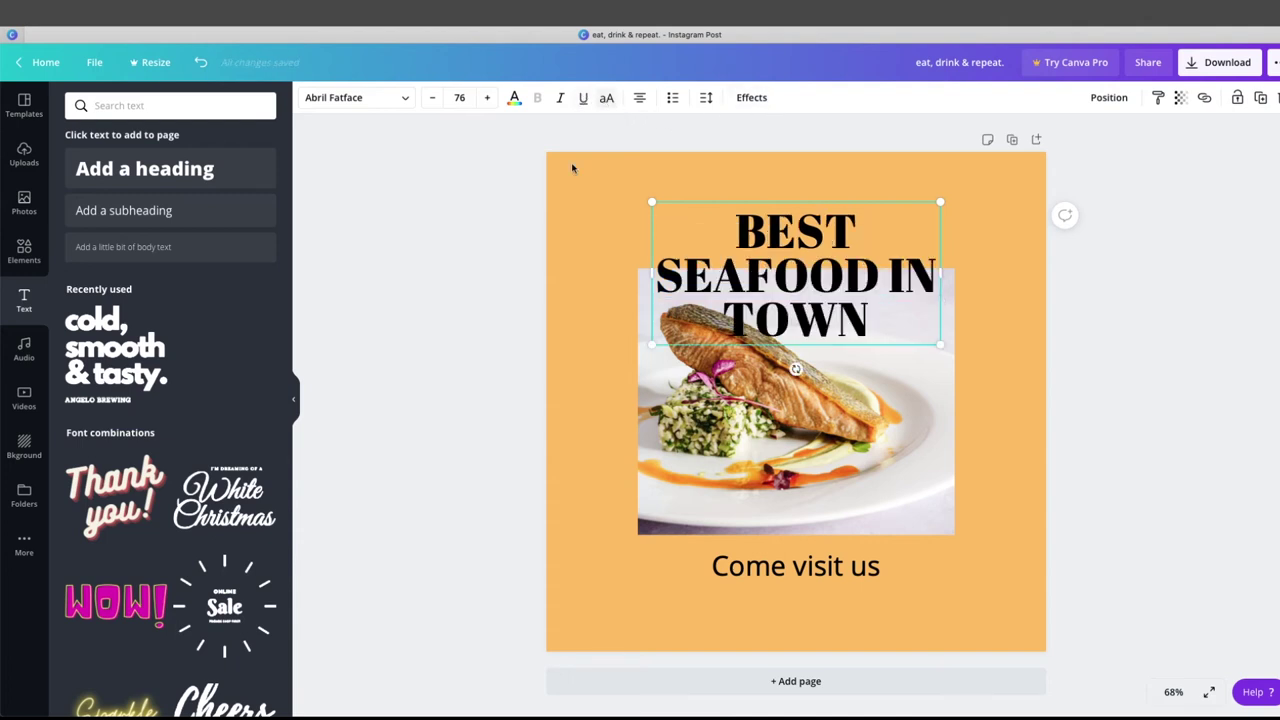
drag(623, 273, 583, 275)
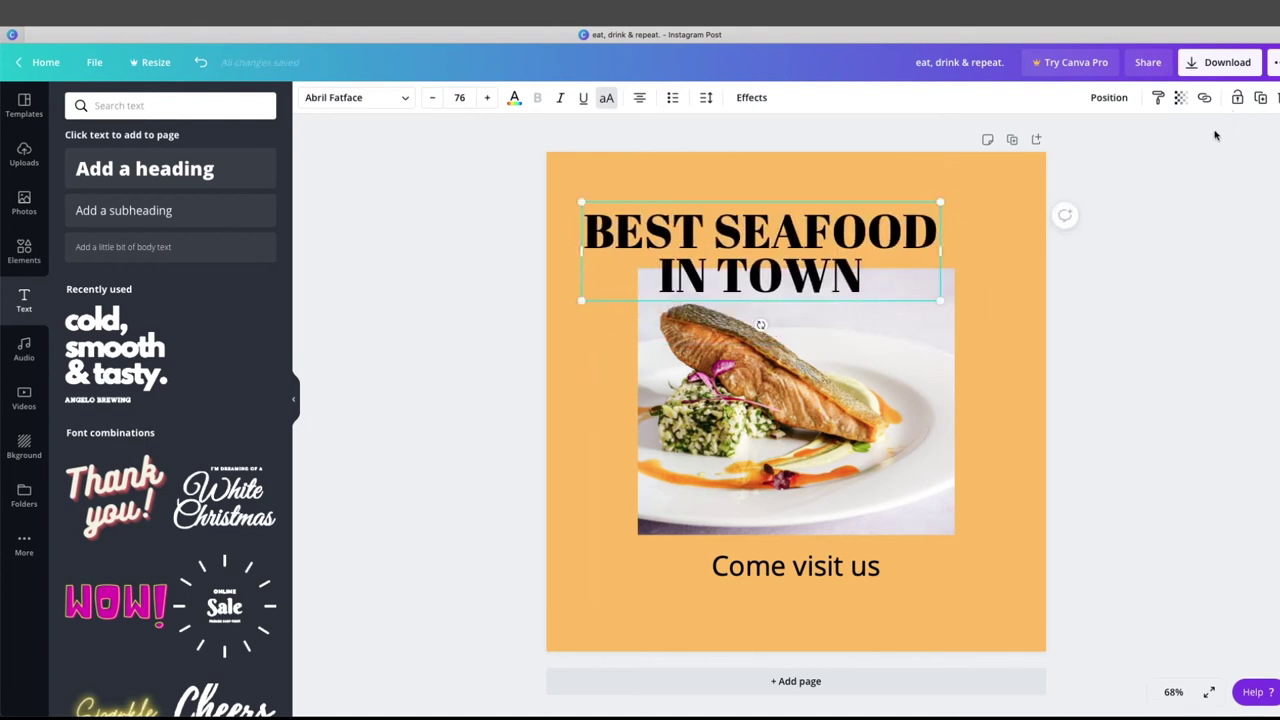
click(1110, 100)
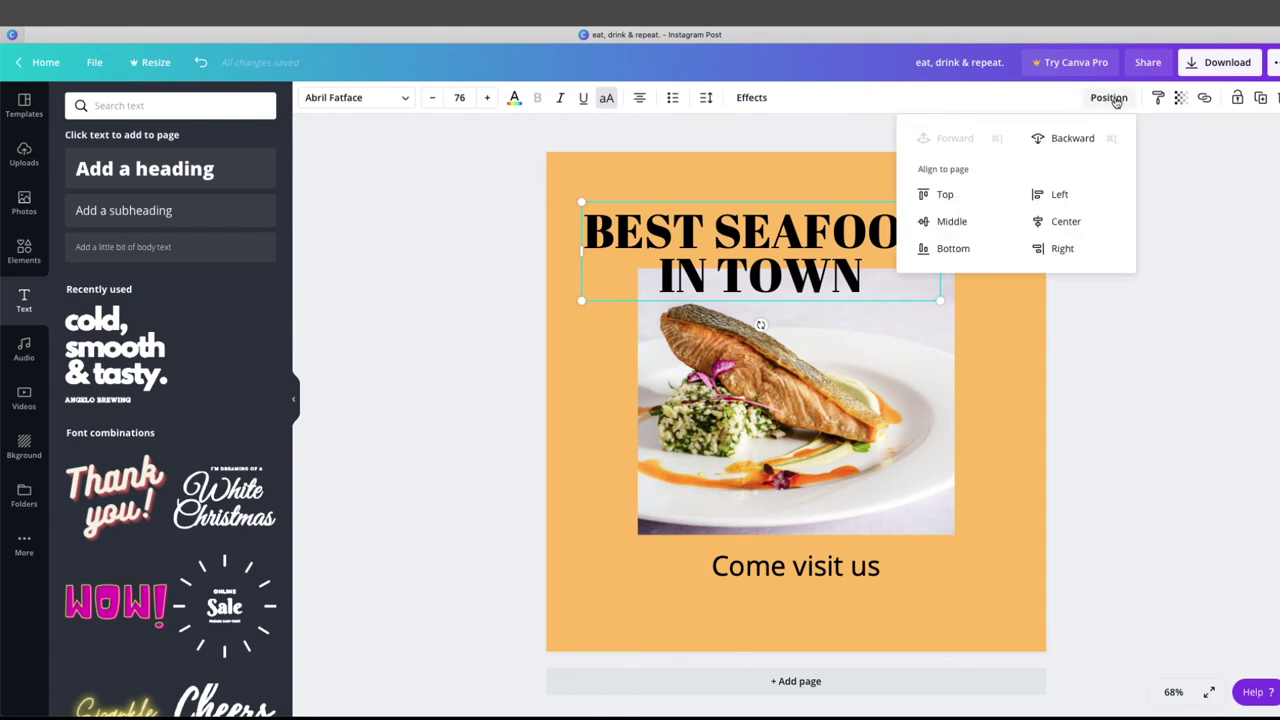
click(1077, 225)
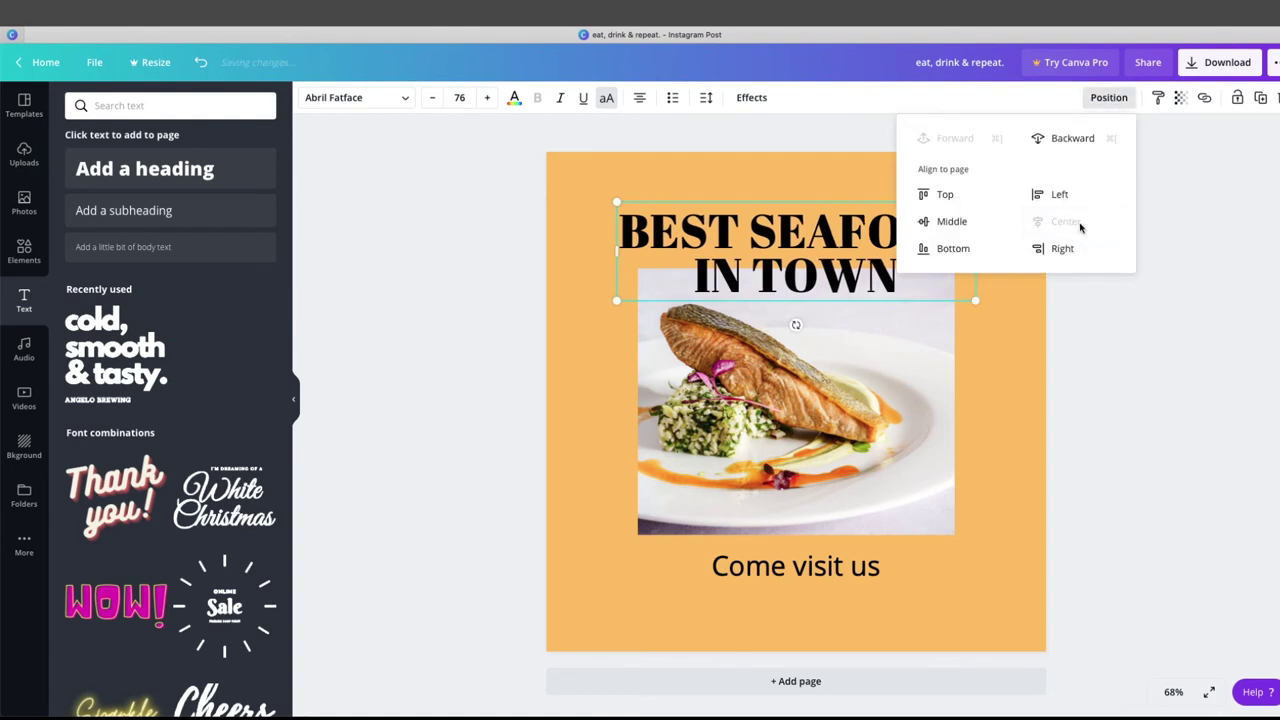
click(1128, 363)
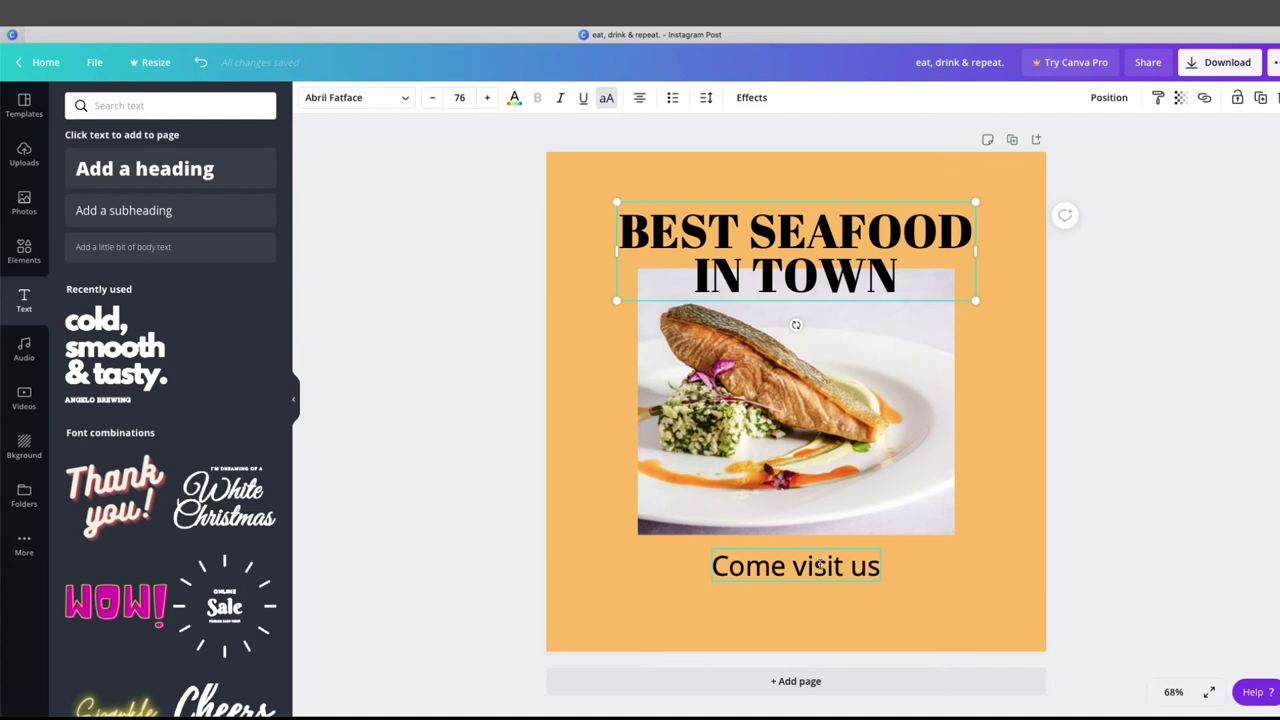
click(863, 571)
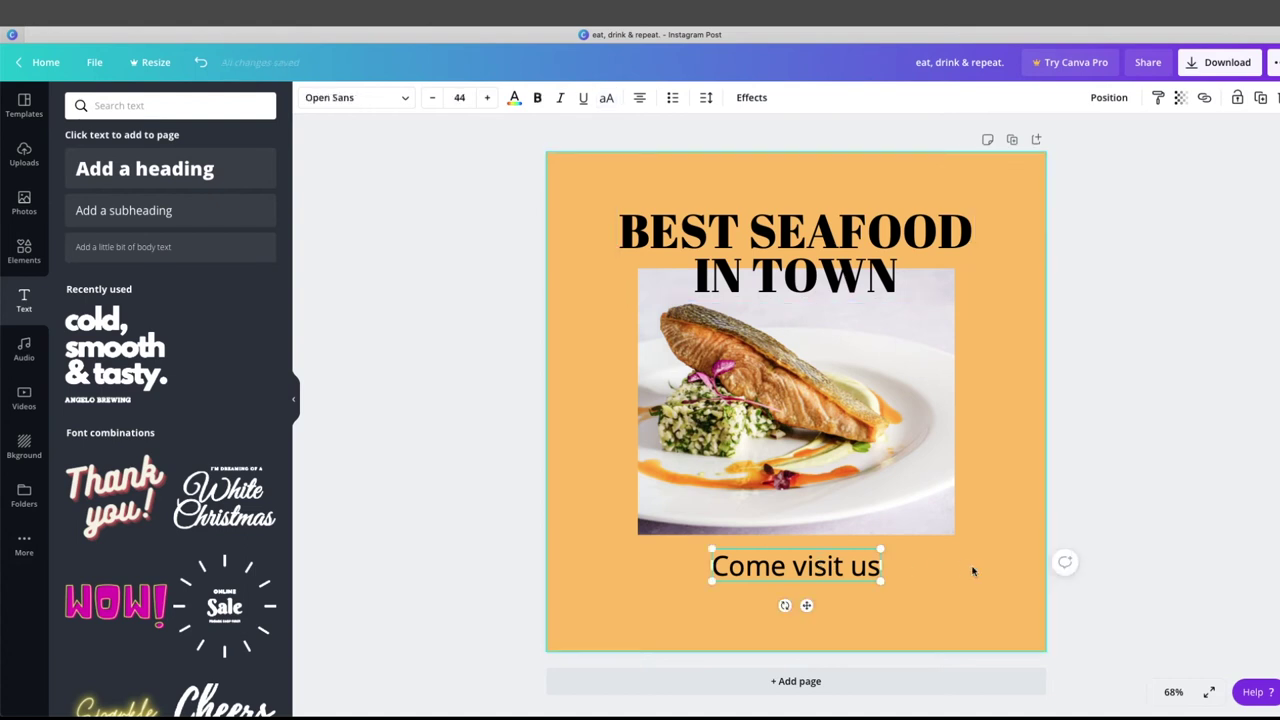
click(1086, 324)
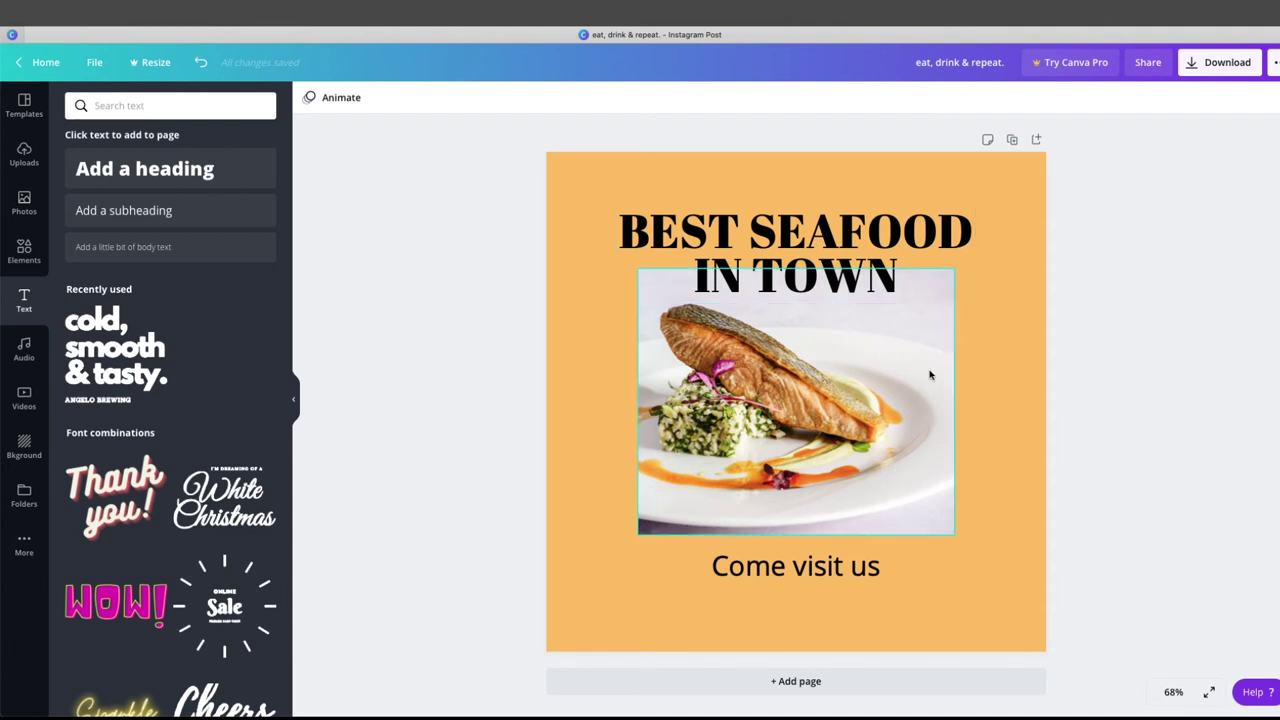
click(787, 392)
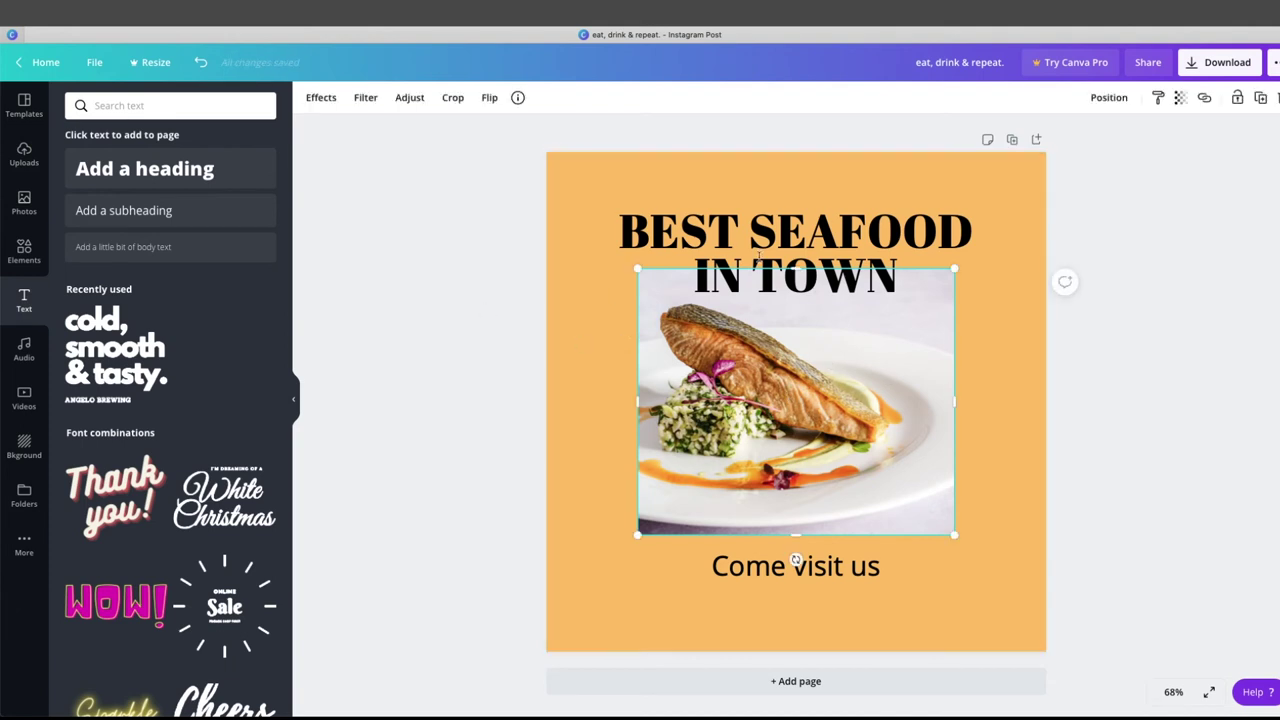
Try red, coral red and purple from the default colours on the heading text, and go back to red
click(711, 238)
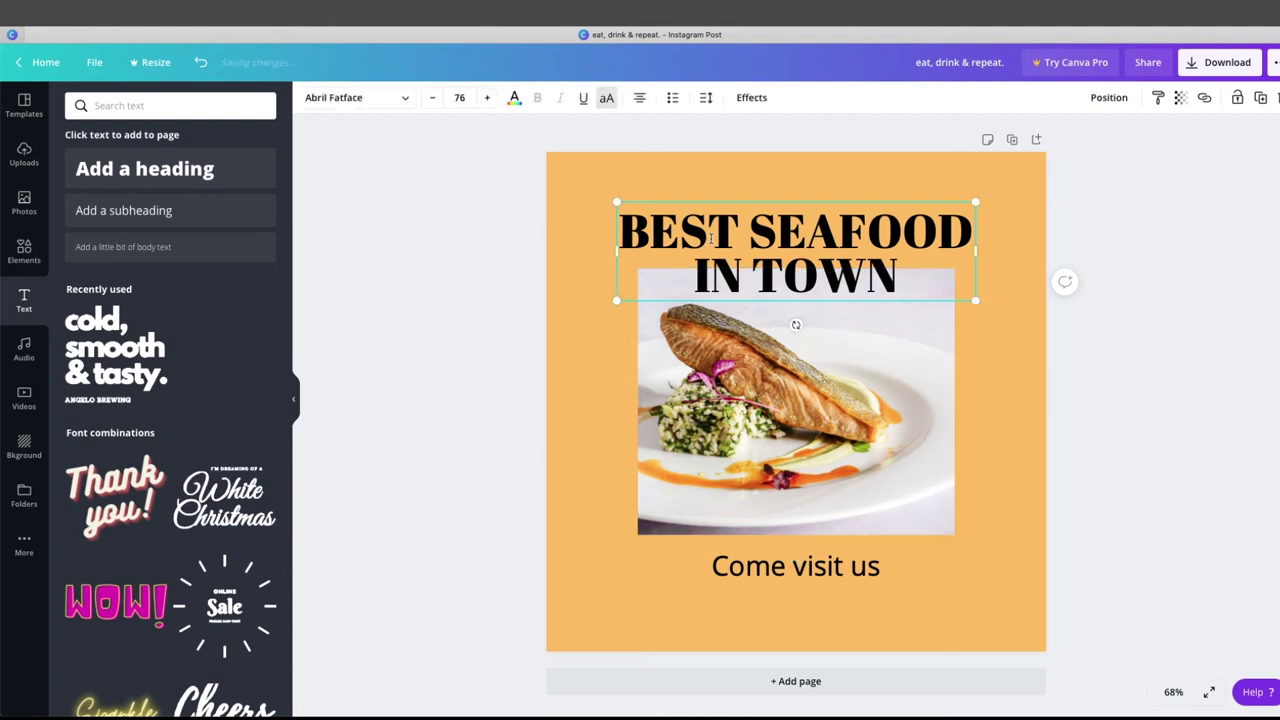
click(514, 101)
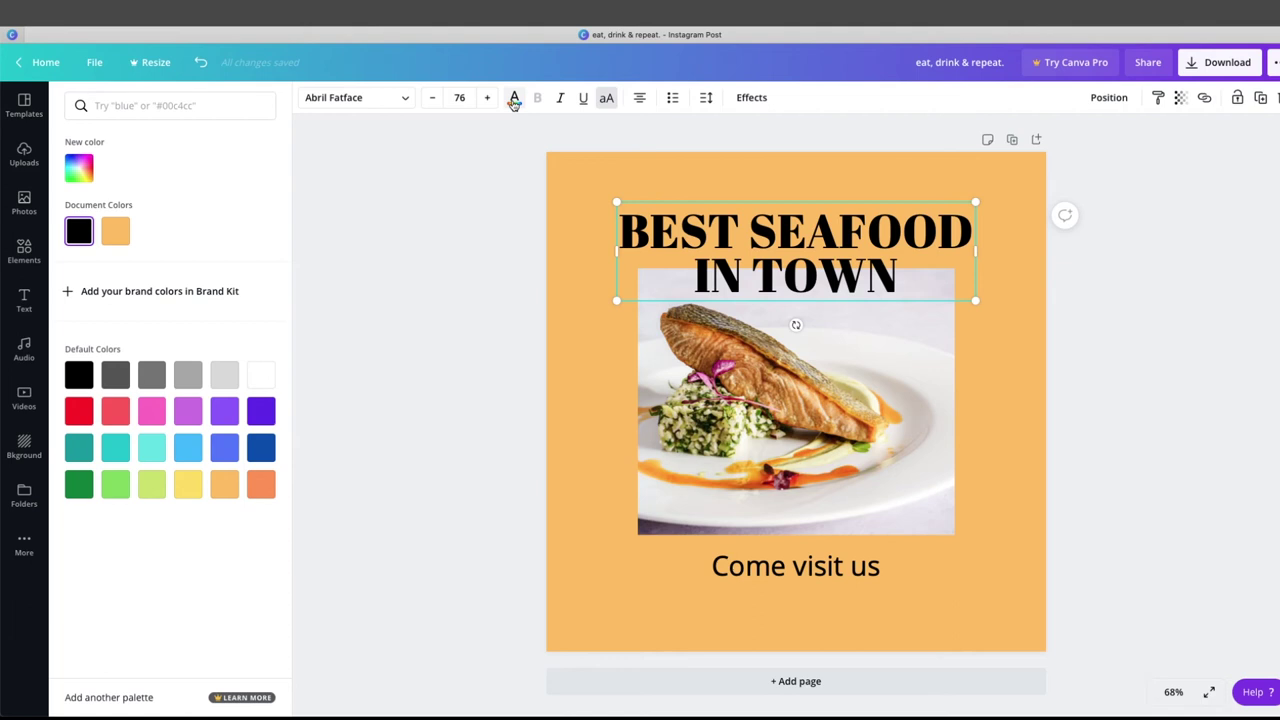
click(82, 416)
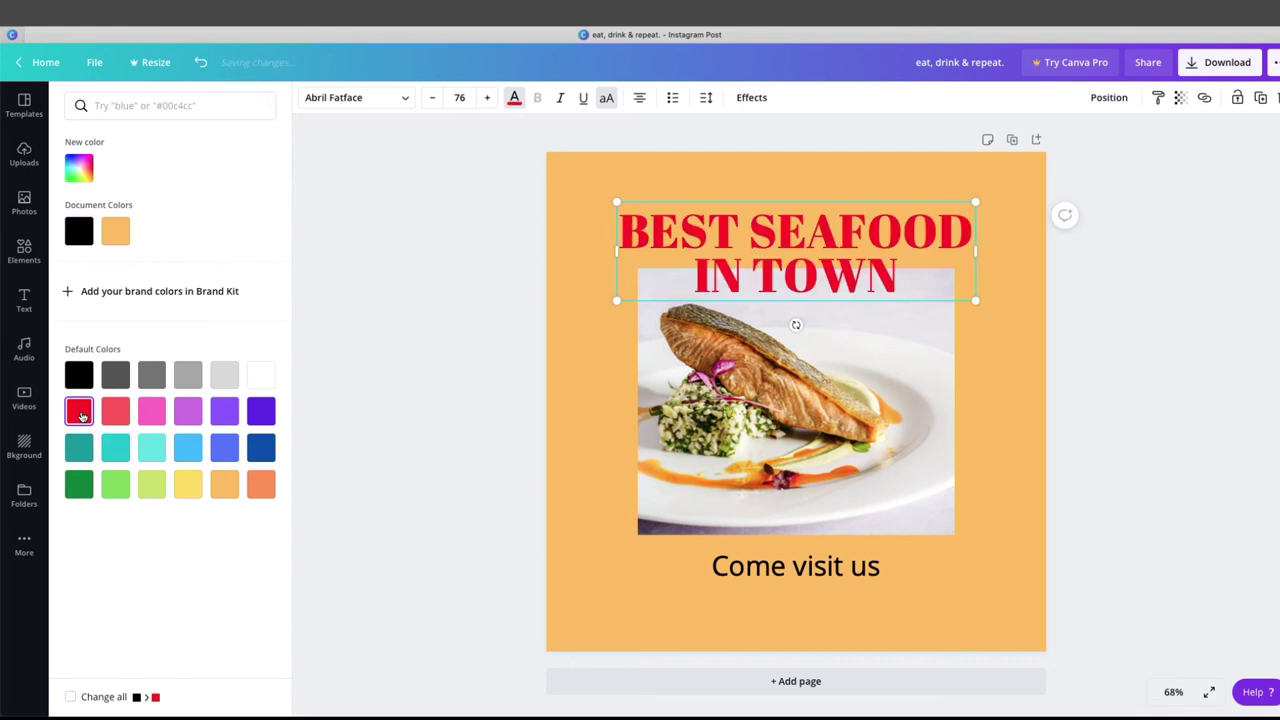
click(118, 418)
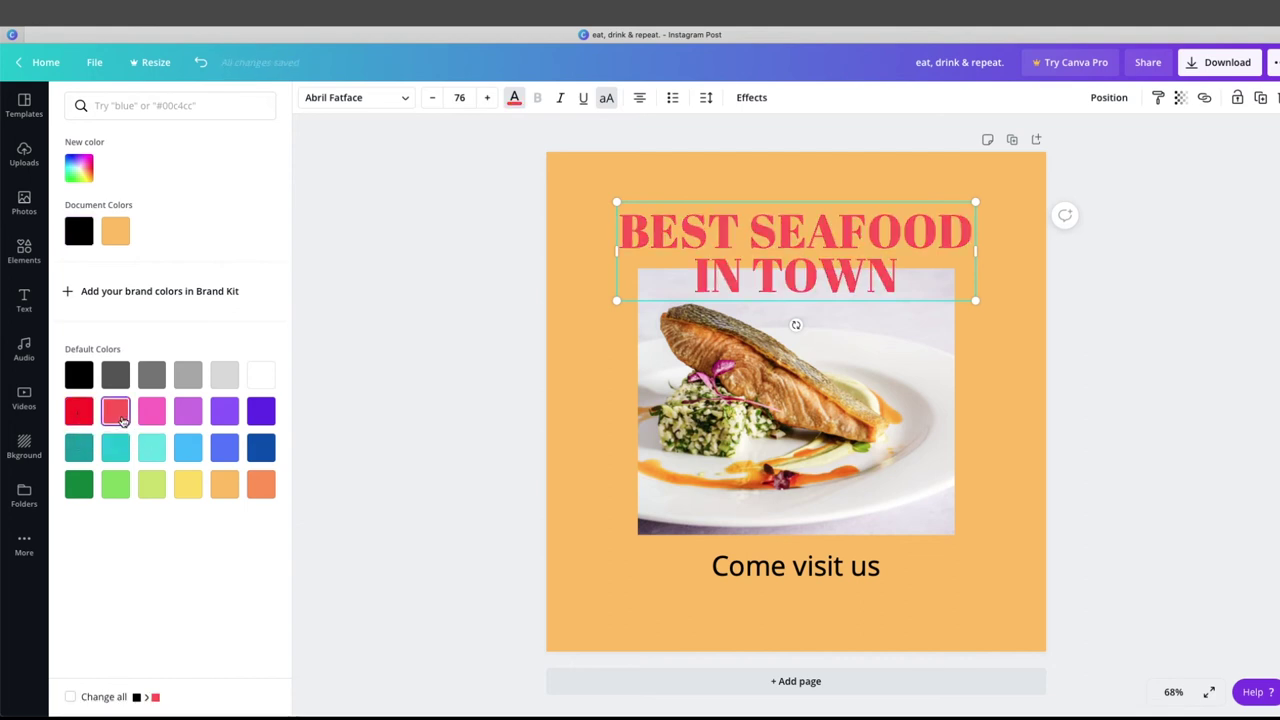
click(190, 414)
click(79, 412)
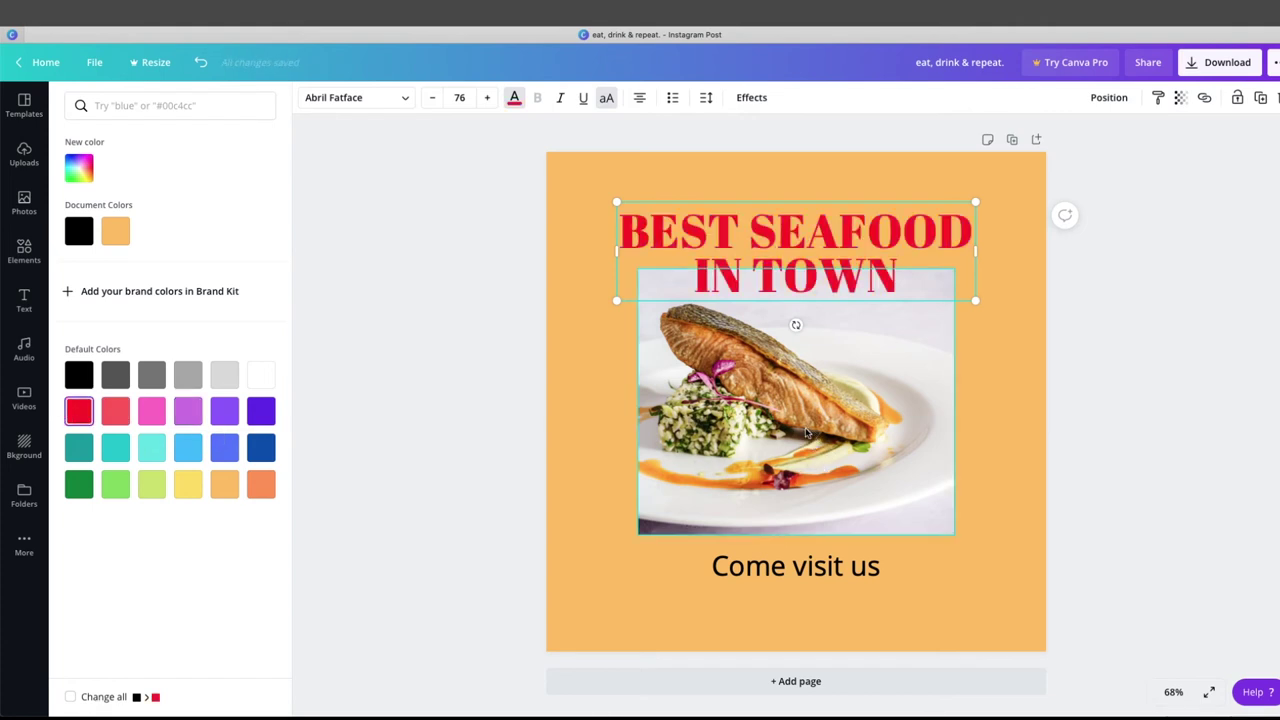
click(806, 432)
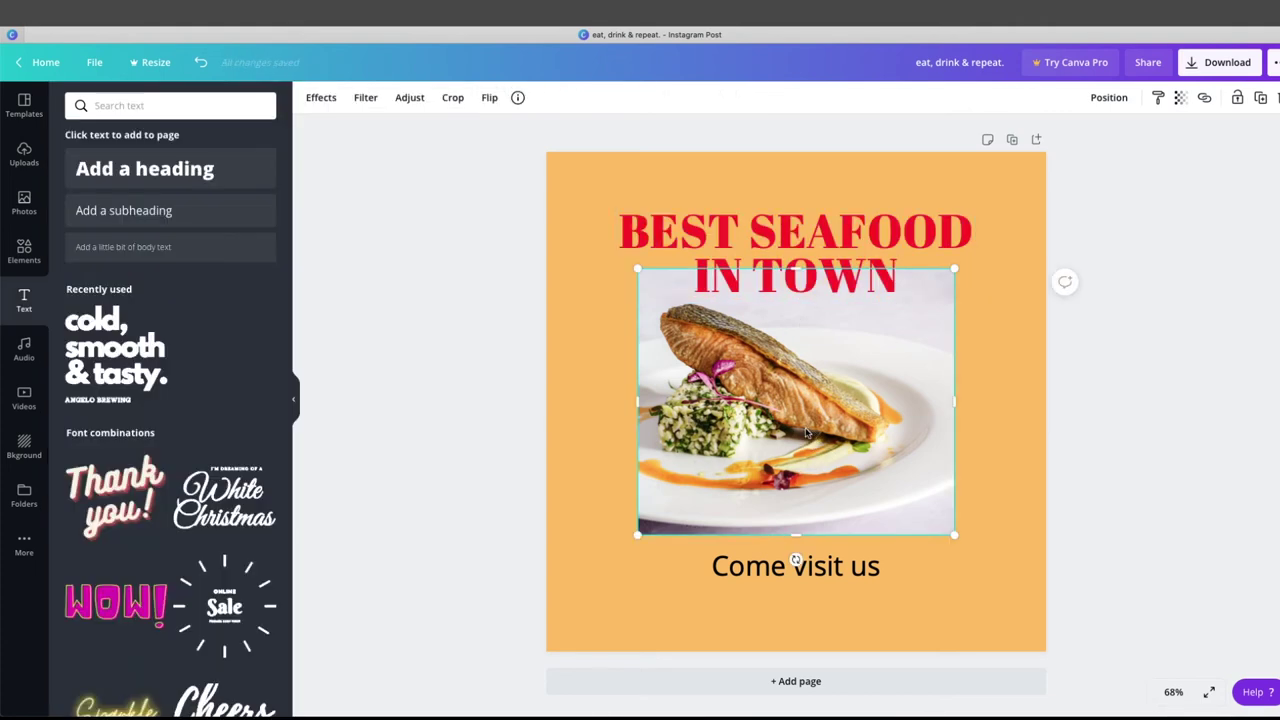
click(24, 104)
click(24, 202)
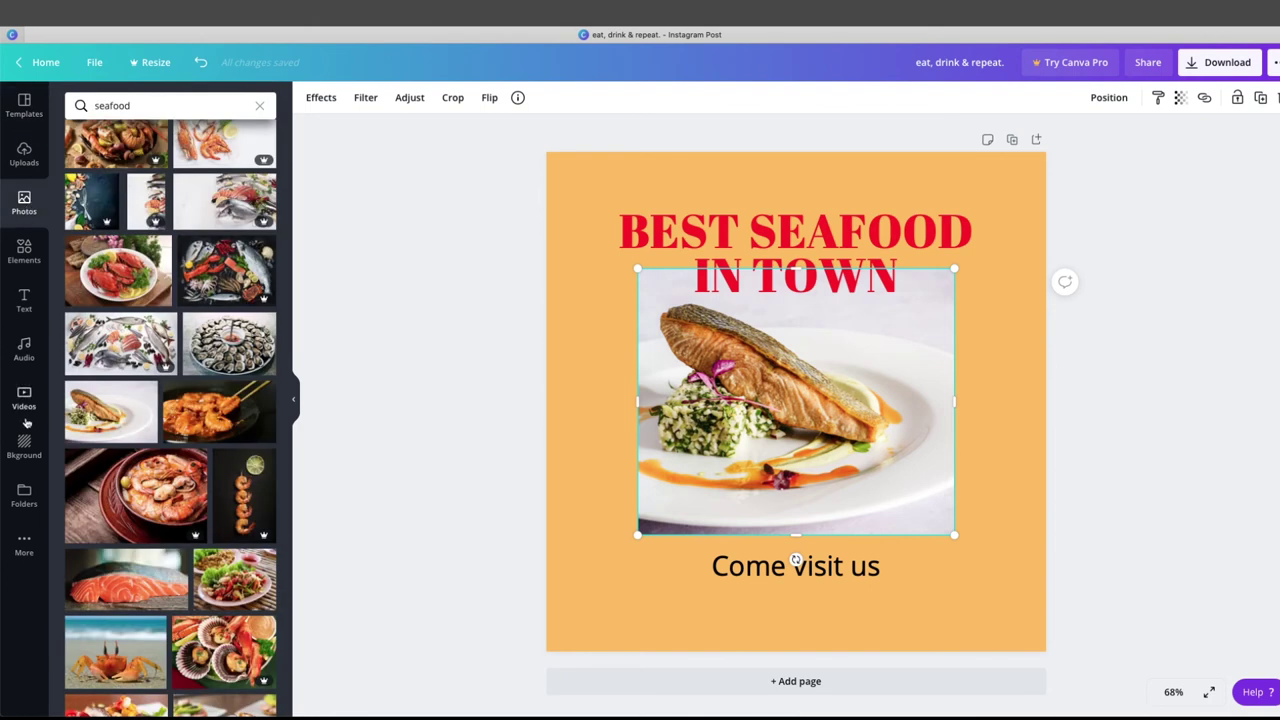
click(22, 106)
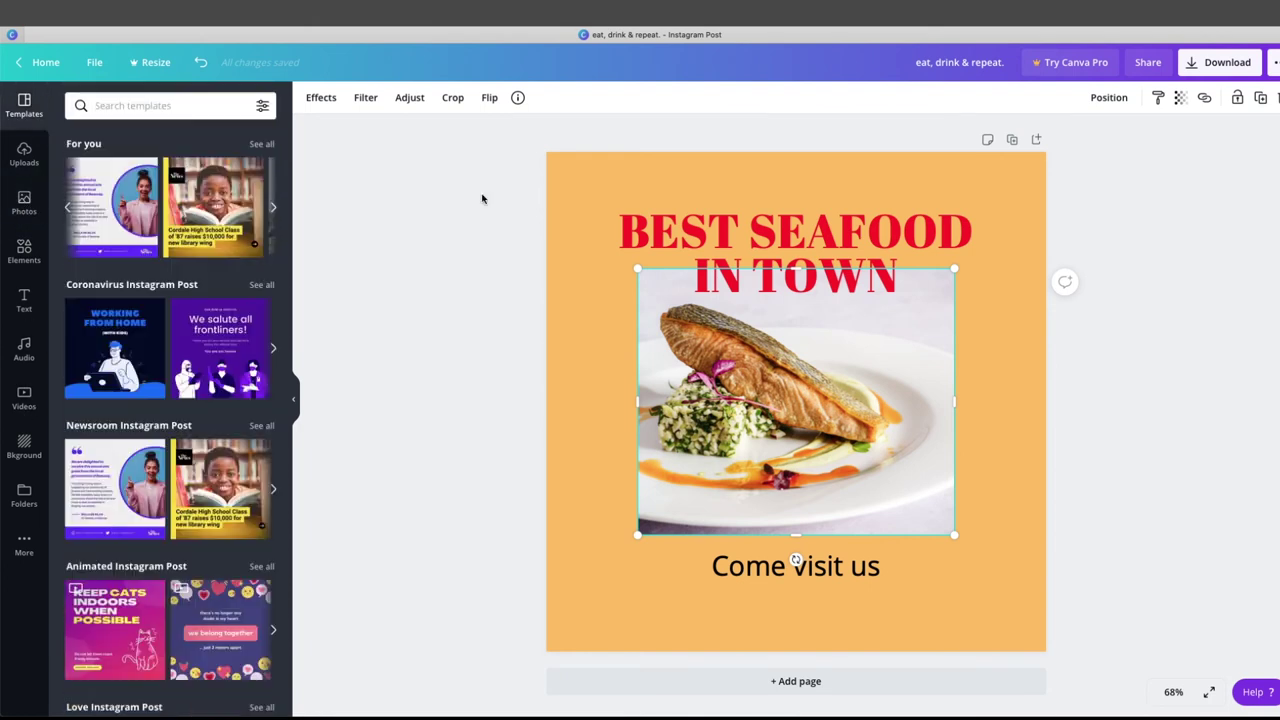
Give the heading text a custom dark red of about #BD2C2C
click(709, 262)
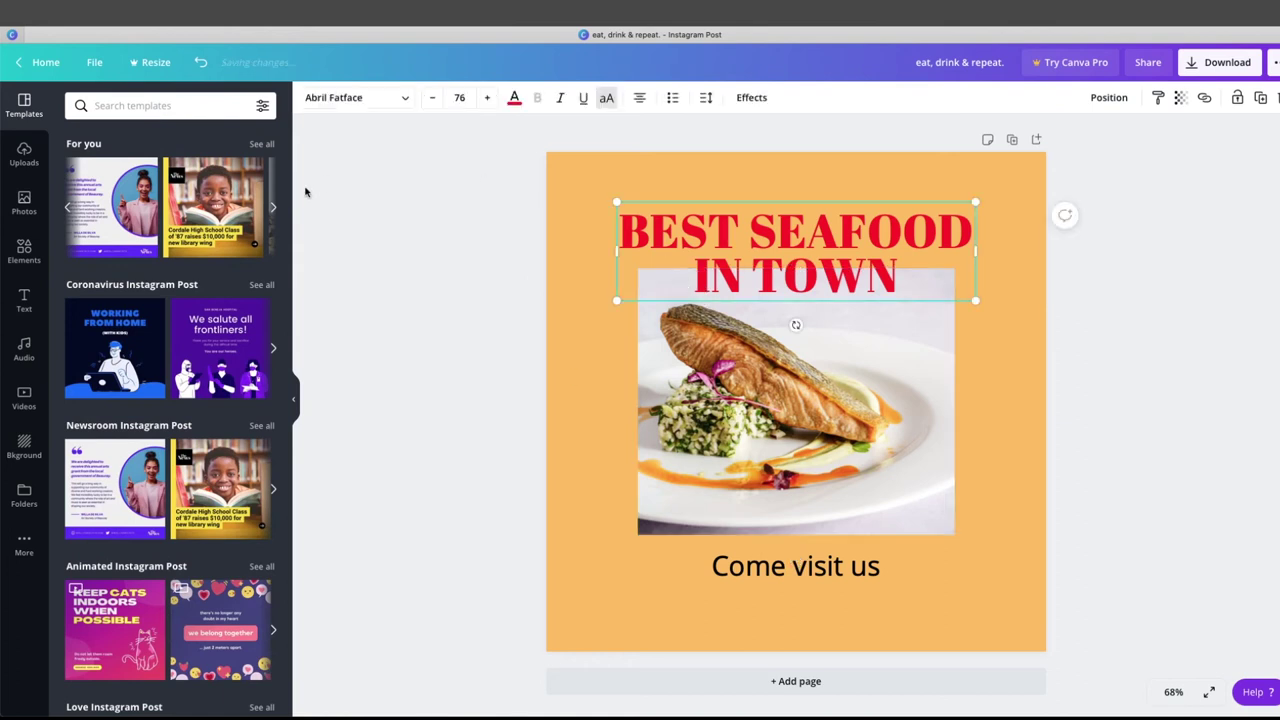
click(514, 100)
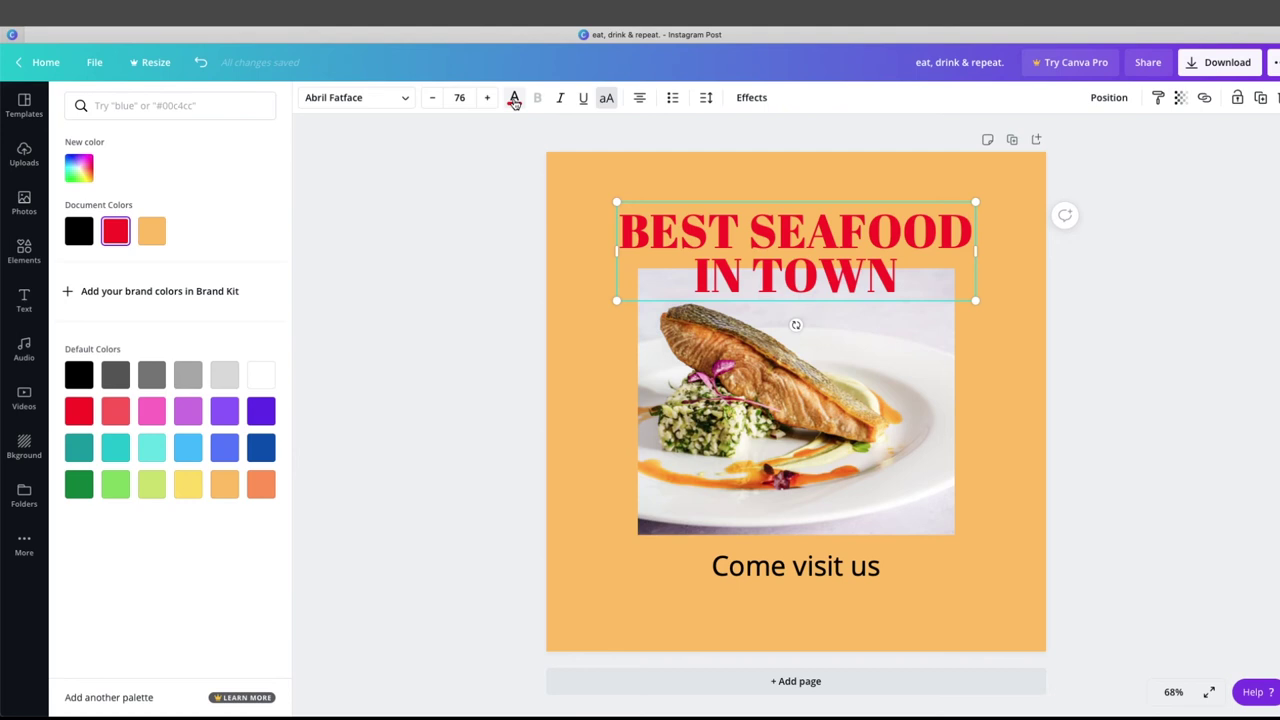
click(85, 171)
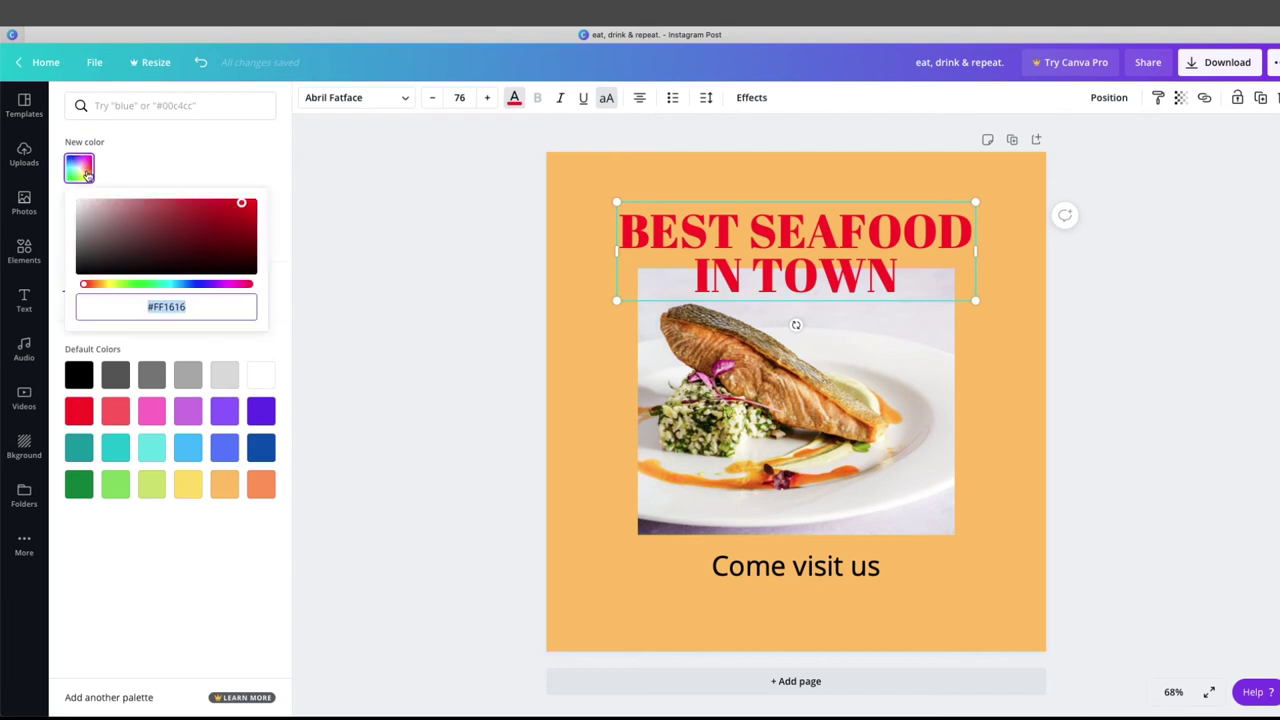
click(244, 211)
drag(244, 211, 215, 218)
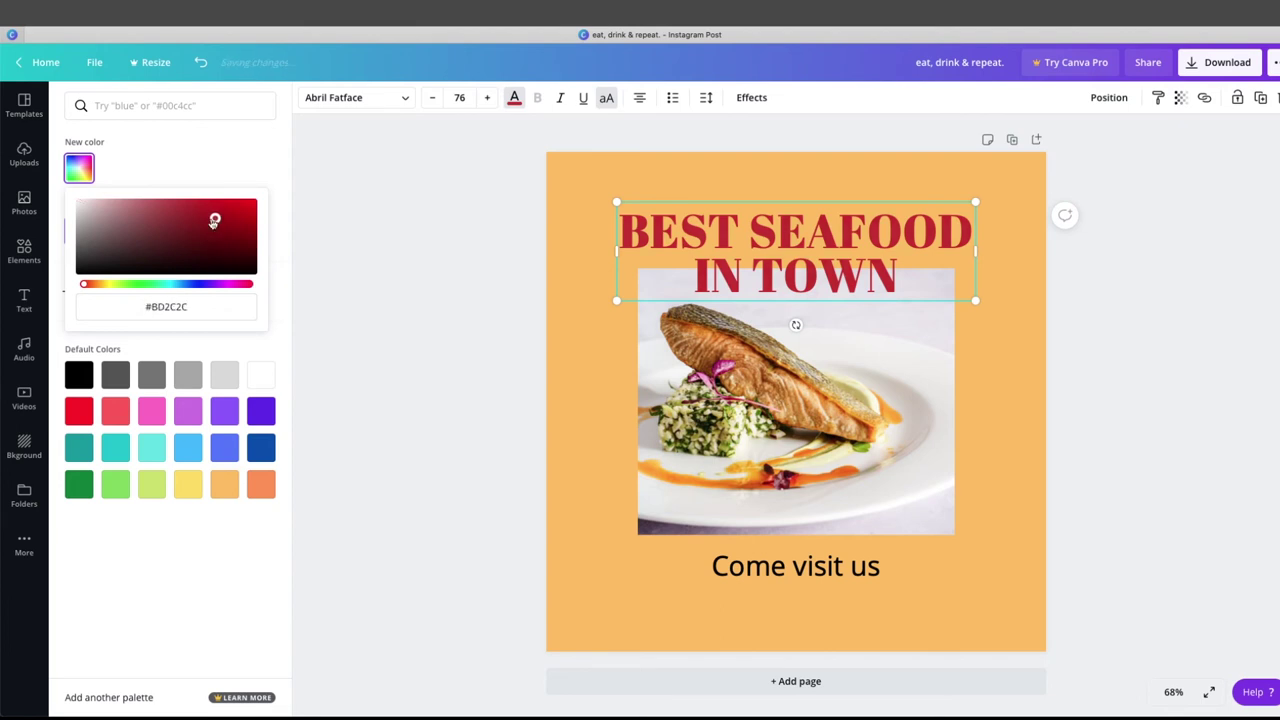
click(270, 166)
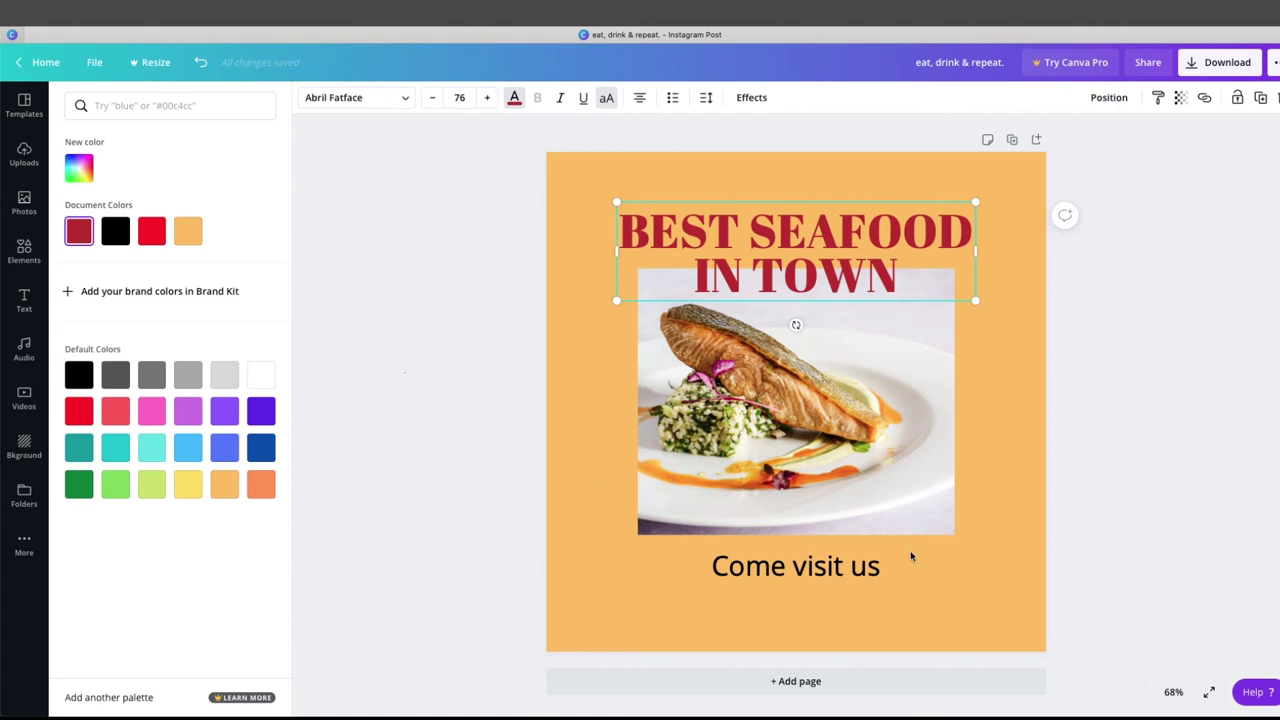
key(Escape)
Try out the fish photo's transparency setting and return it to 100
click(836, 466)
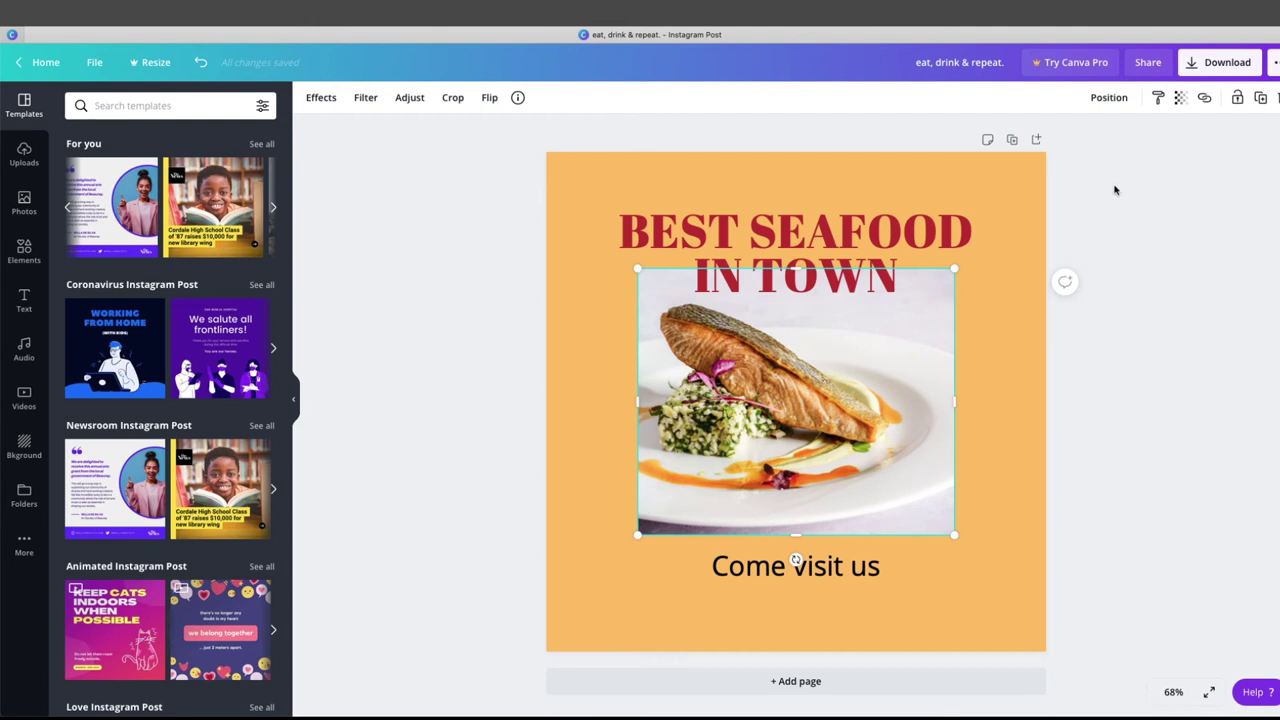
click(1181, 99)
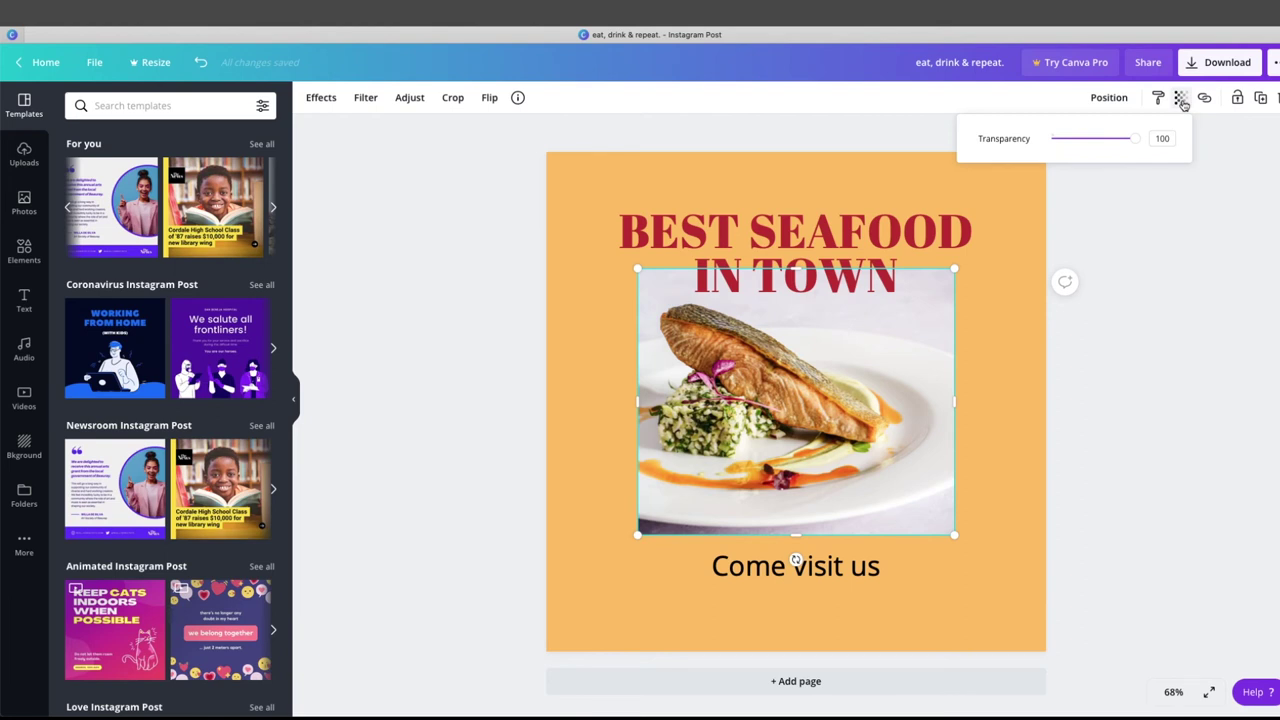
mouse_move(1131, 138)
mouse_down()
mouse_move(1060, 140)
mouse_move(1140, 147)
mouse_move(1031, 137)
mouse_move(1153, 143)
mouse_up()
key(Escape)
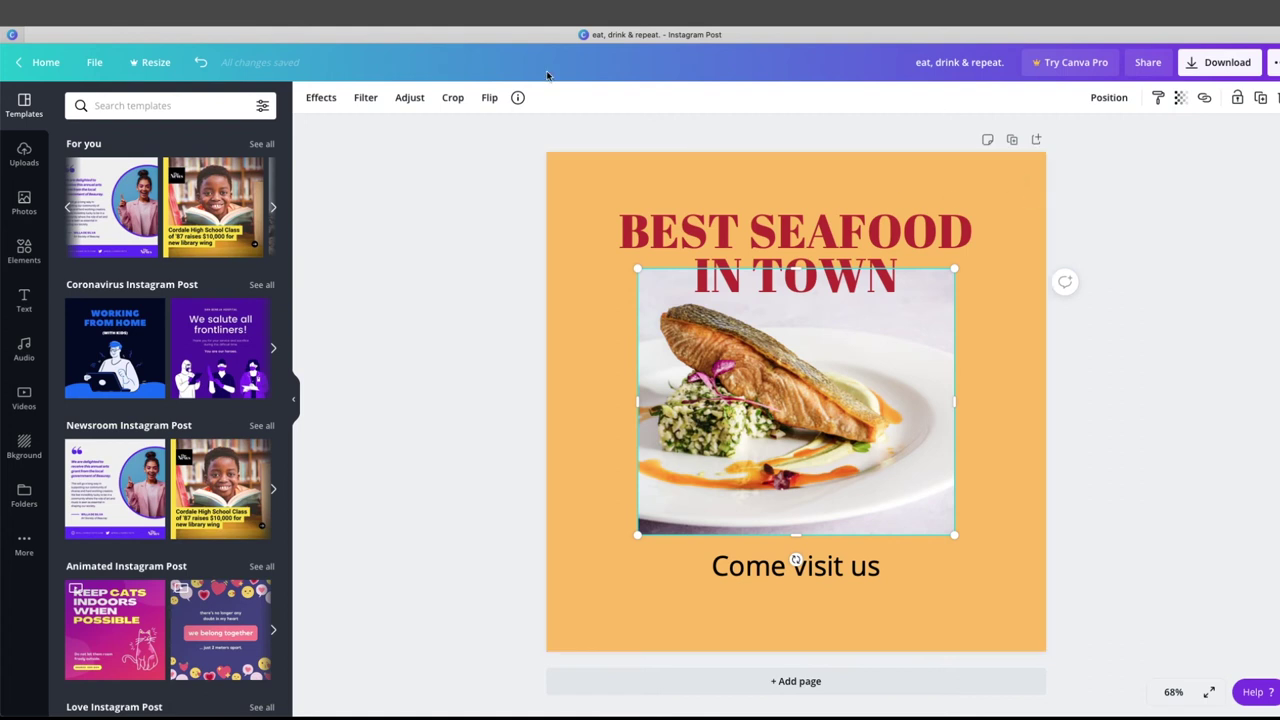
Look through the effects, filter, adjustment and crop options available for the fish photo, leaving the crop unchanged
click(323, 98)
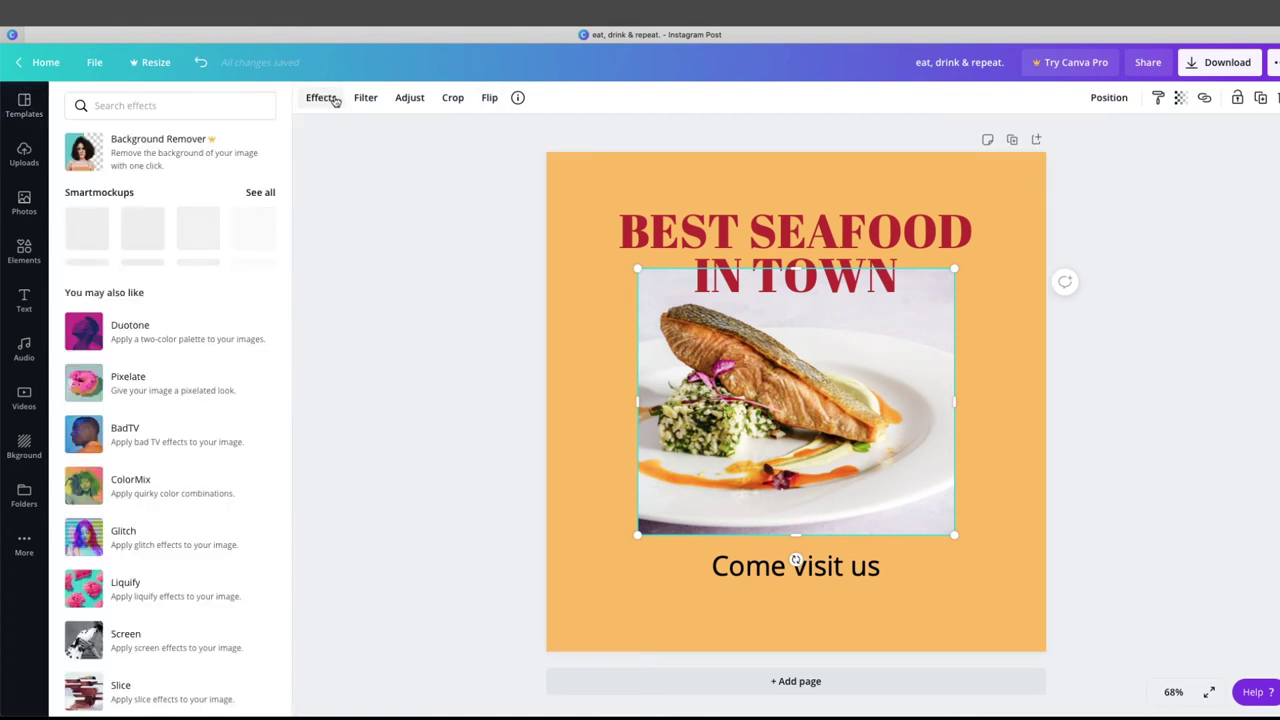
click(355, 98)
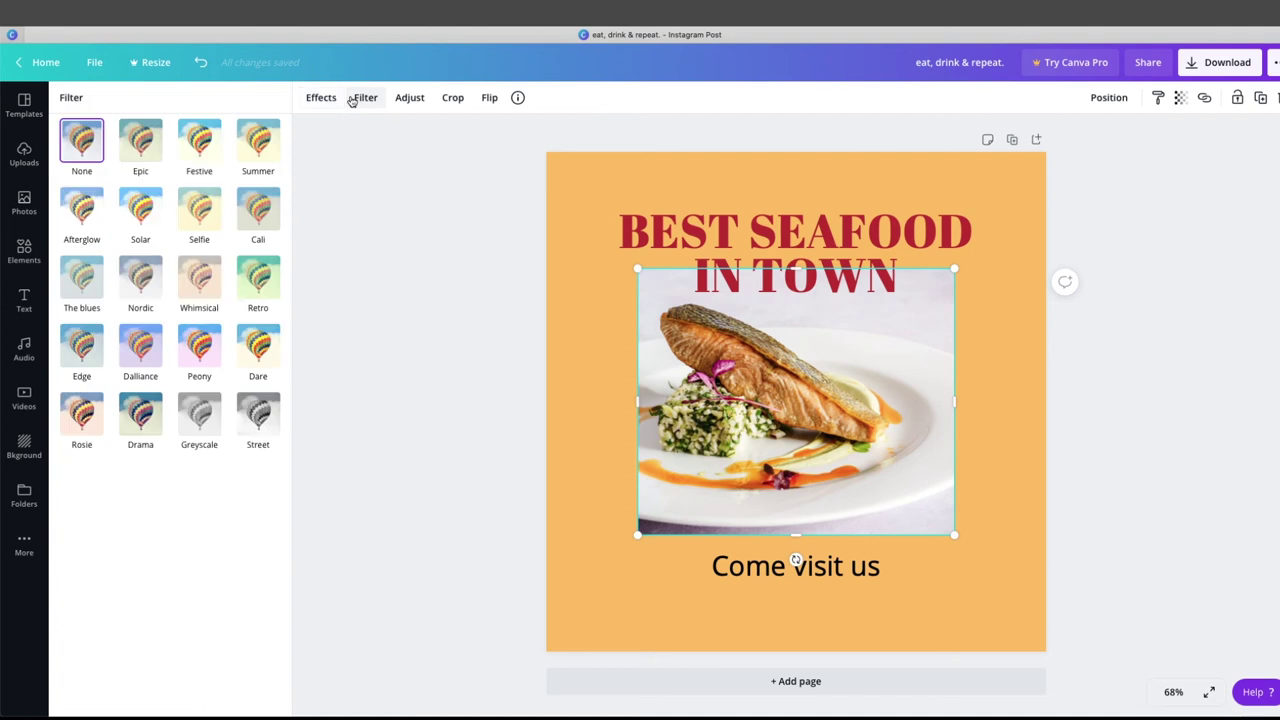
click(409, 99)
click(454, 106)
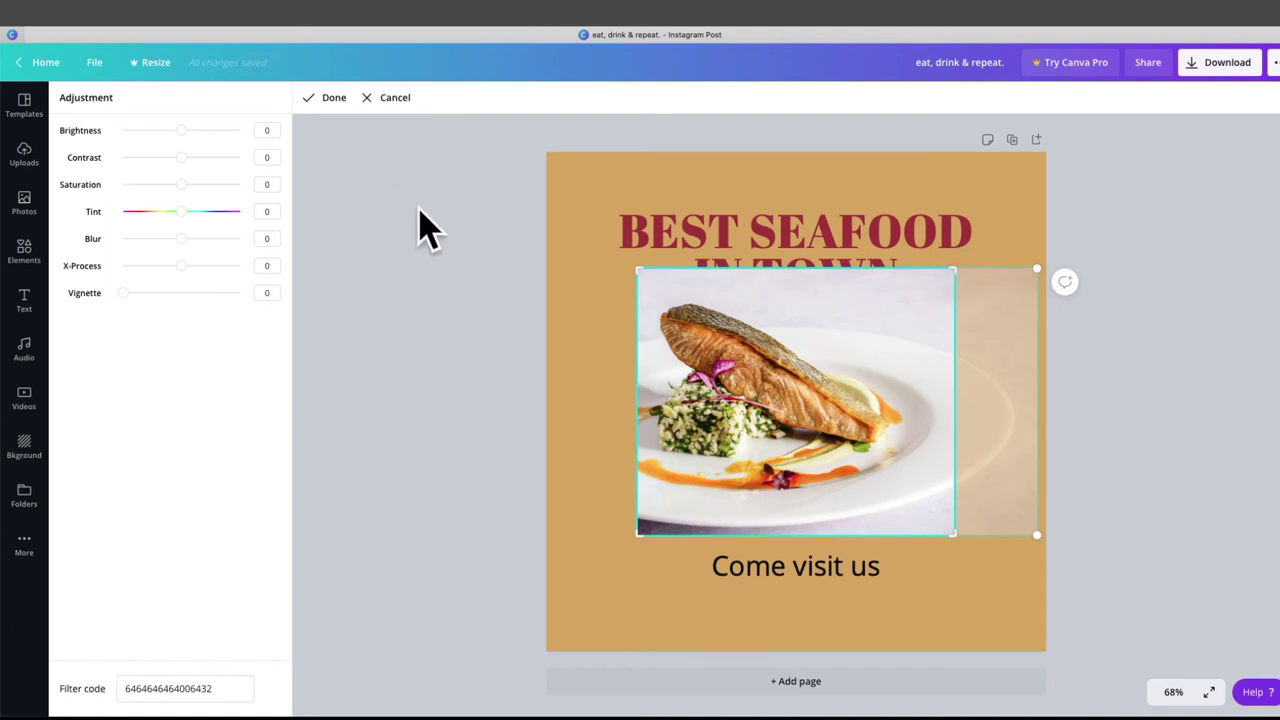
click(389, 99)
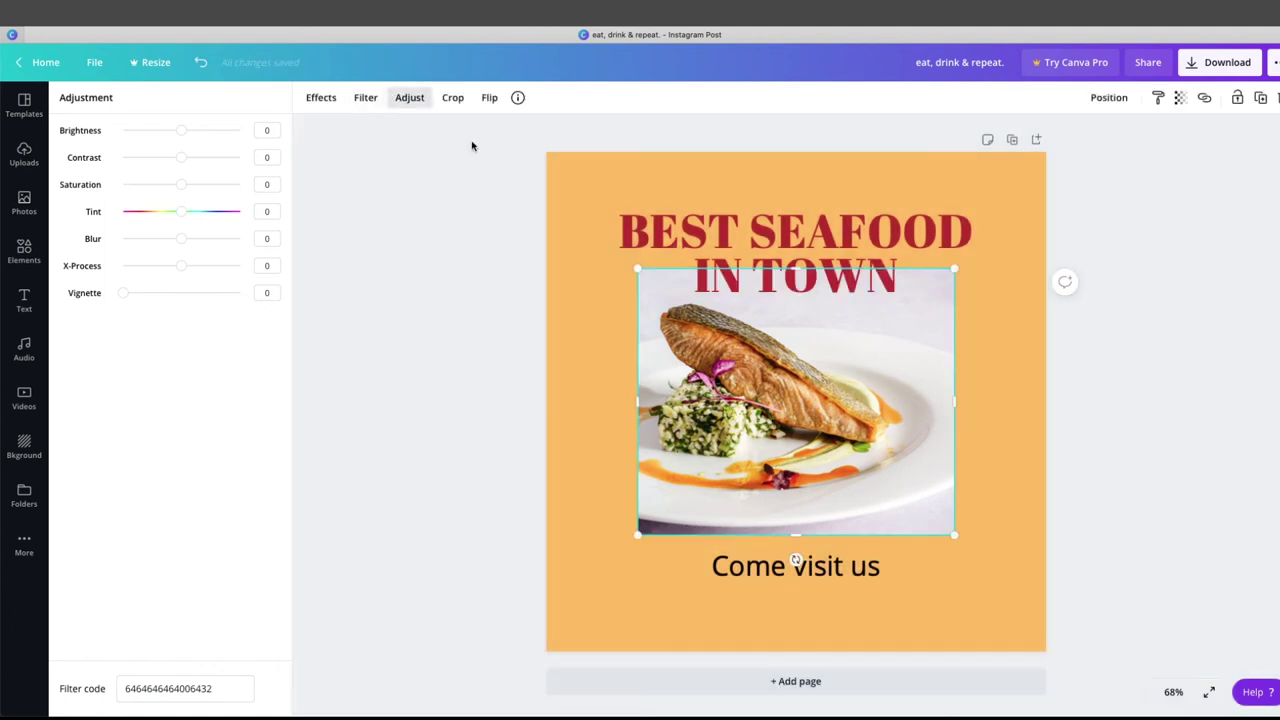
Try flipping the fish photo horizontally and flip it back
click(487, 99)
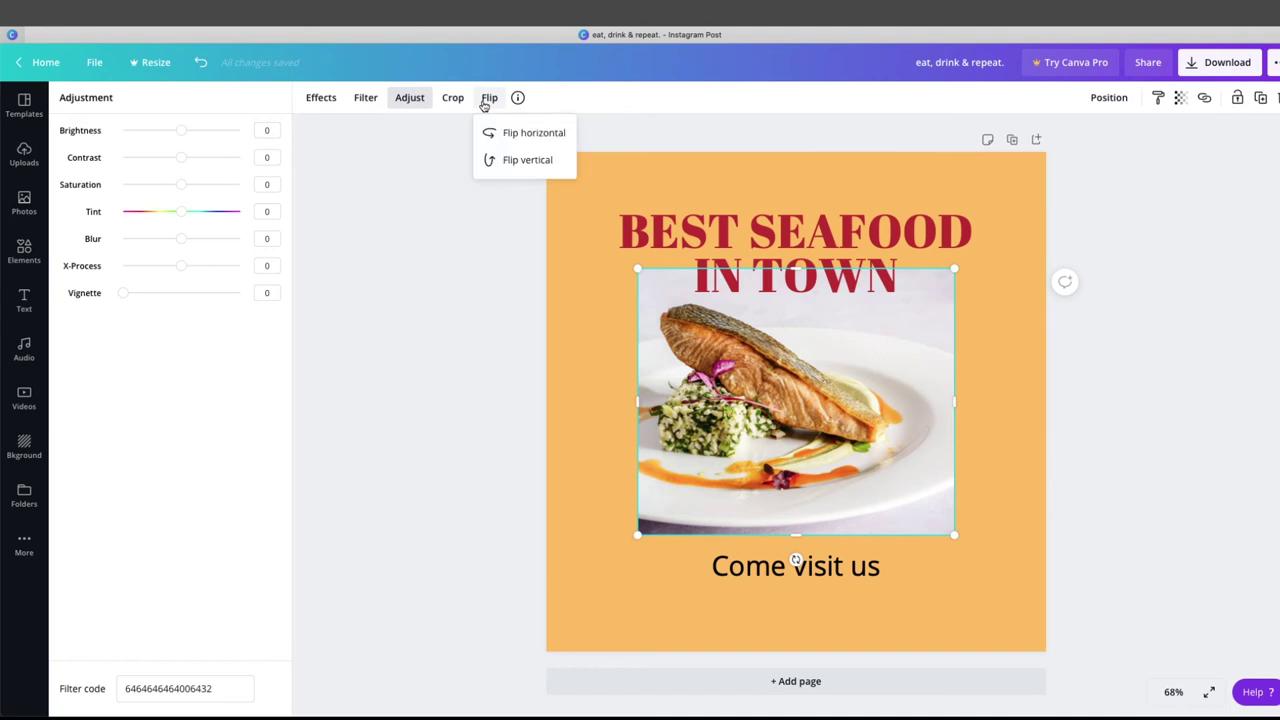
click(508, 134)
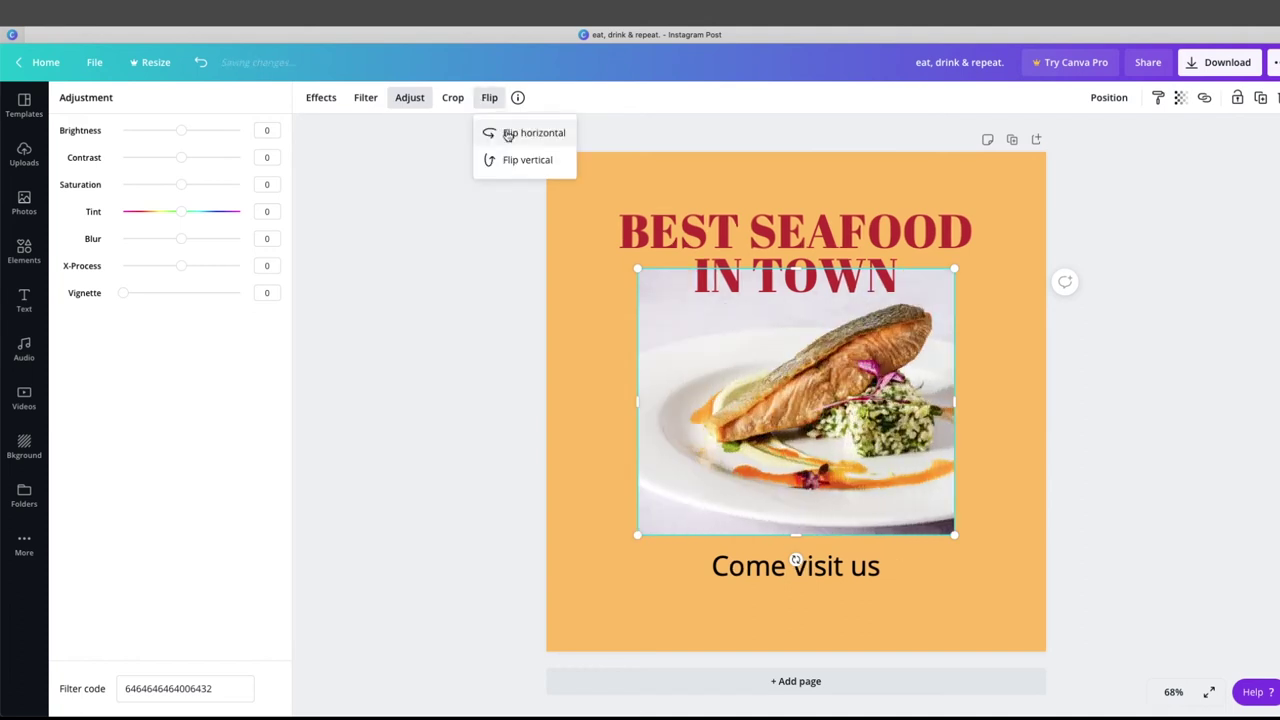
click(508, 134)
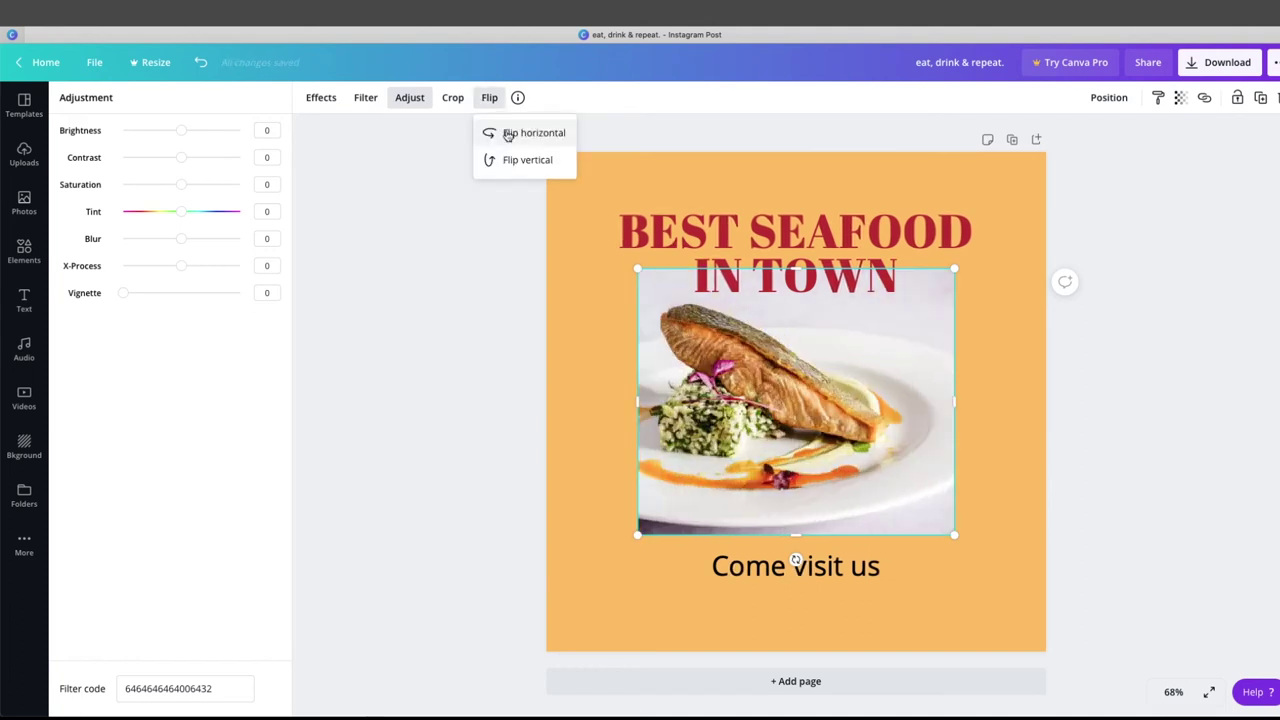
click(434, 309)
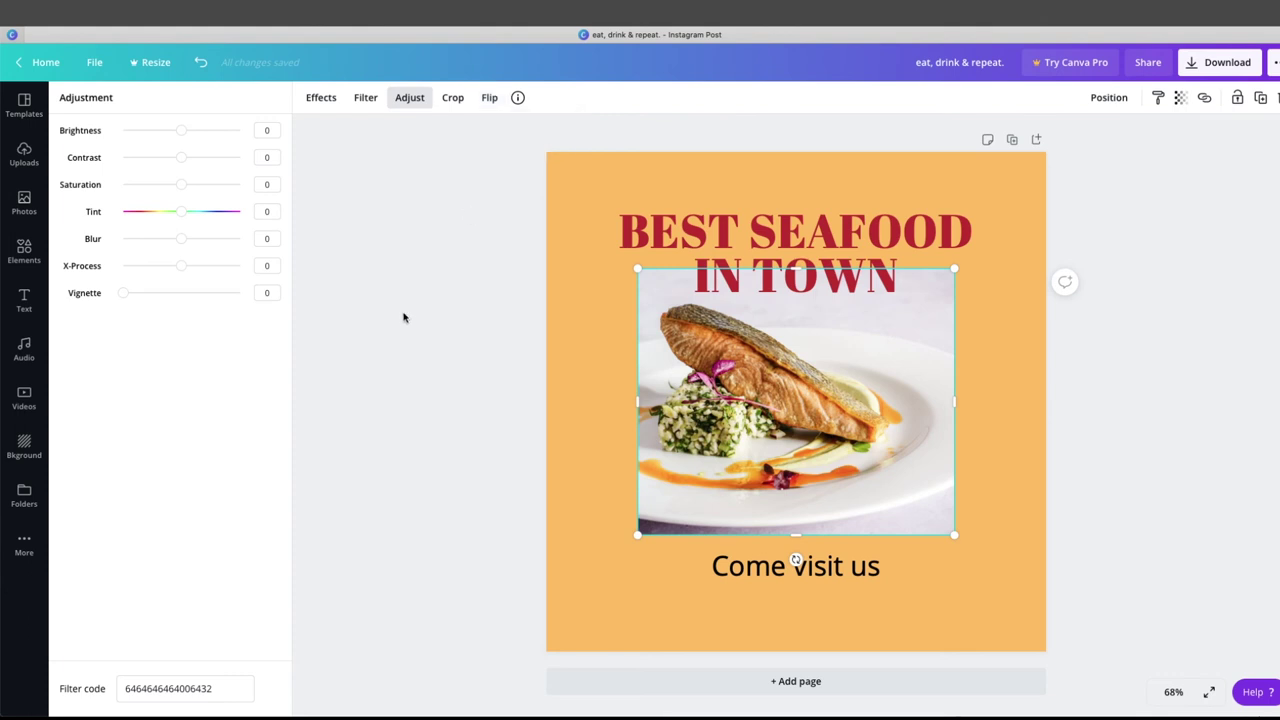
Check the fish photo's layering and page alignment options, view its crop area, and deselect the photo
right_click(827, 406)
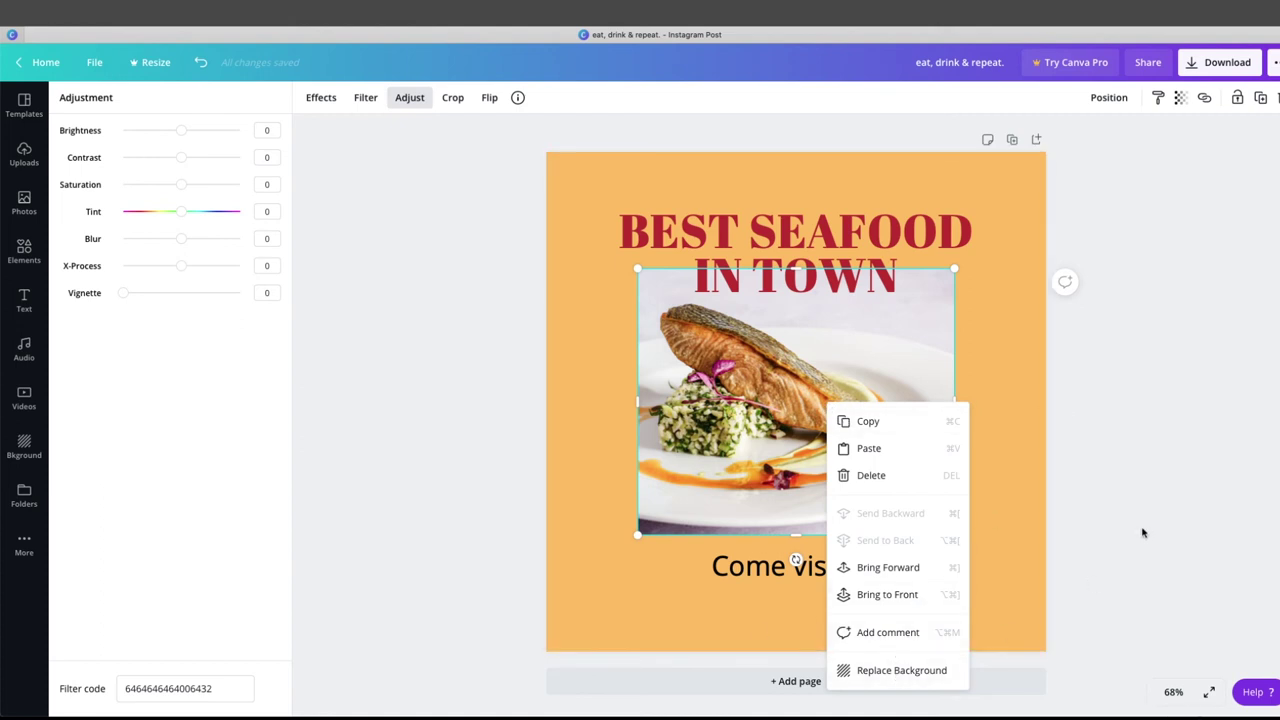
key(Escape)
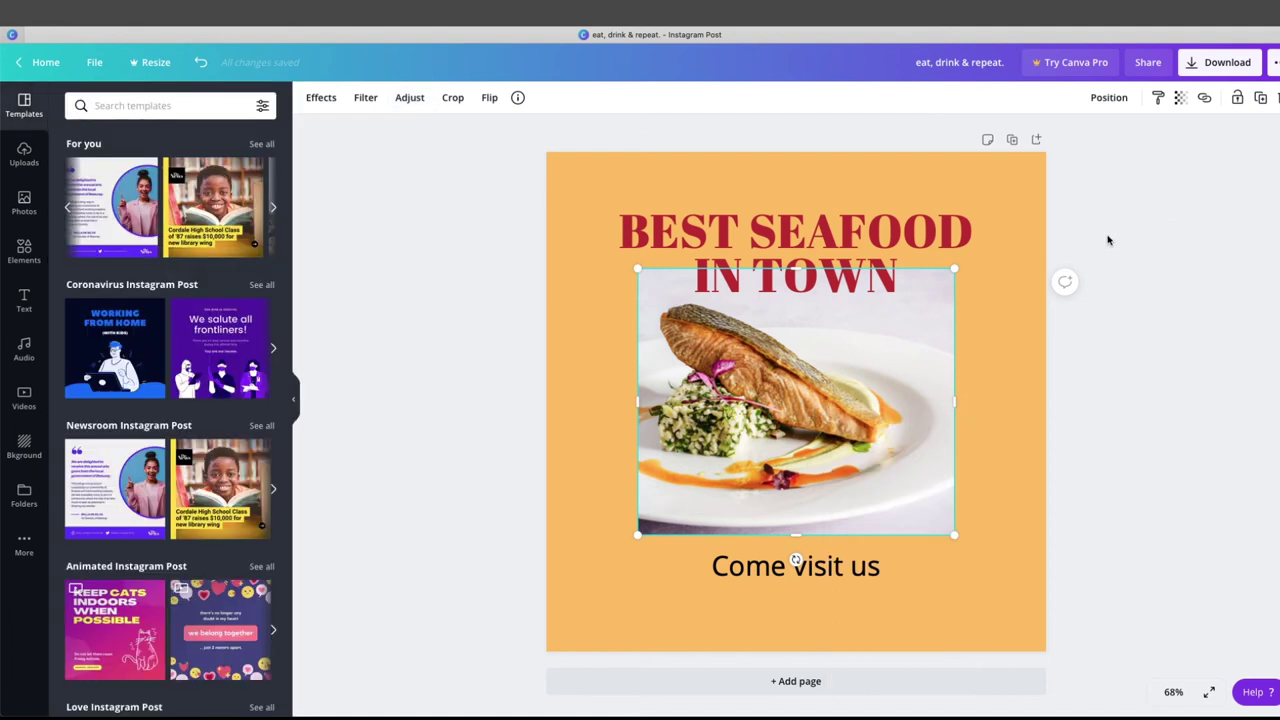
click(1110, 104)
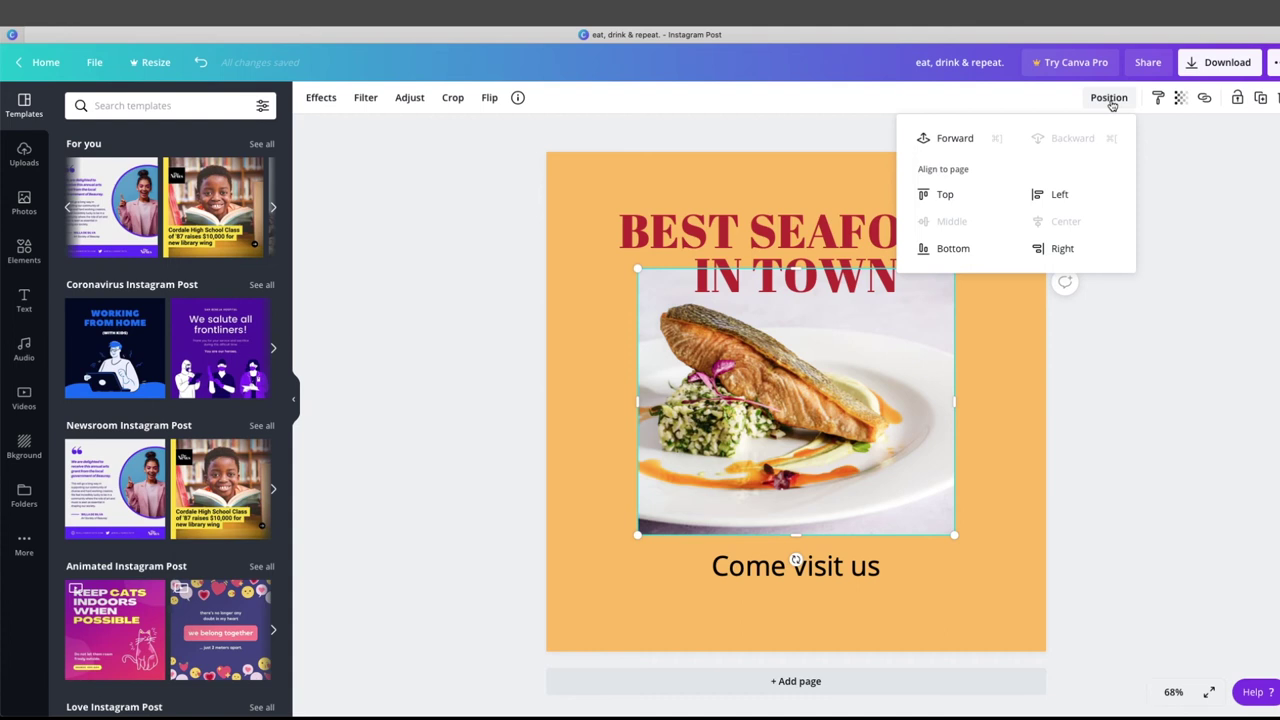
click(1112, 104)
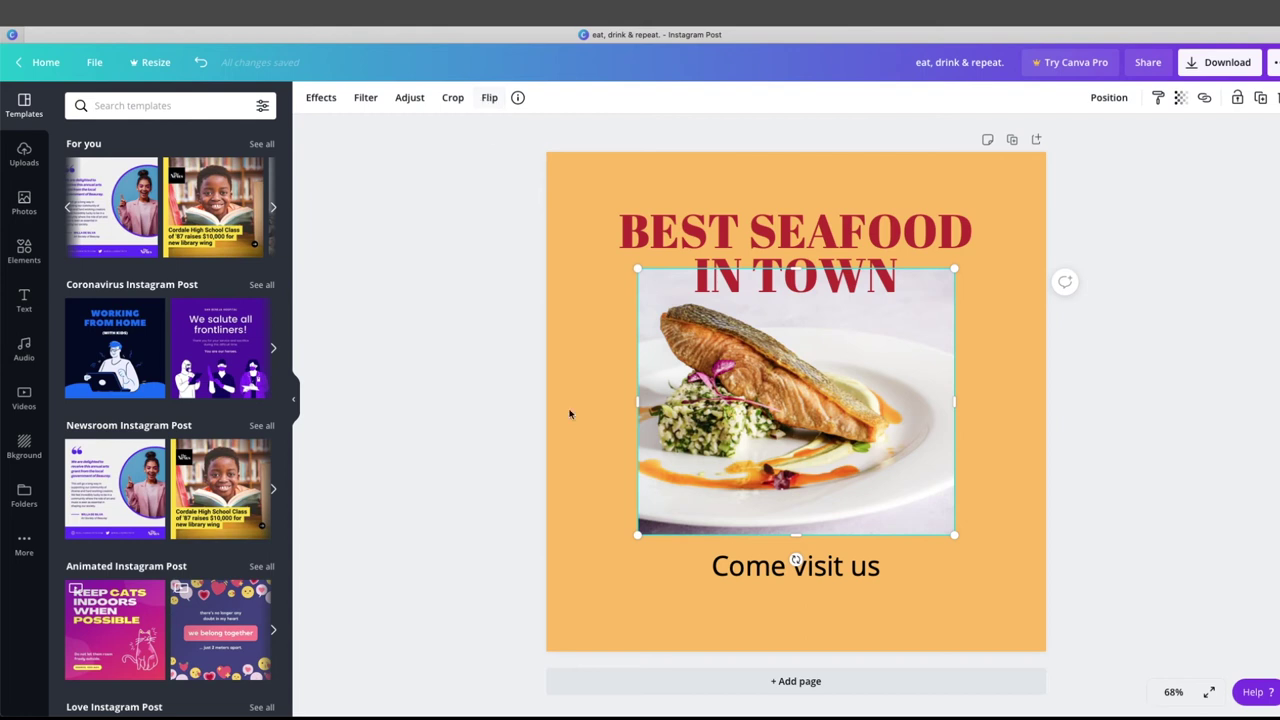
double_click(691, 376)
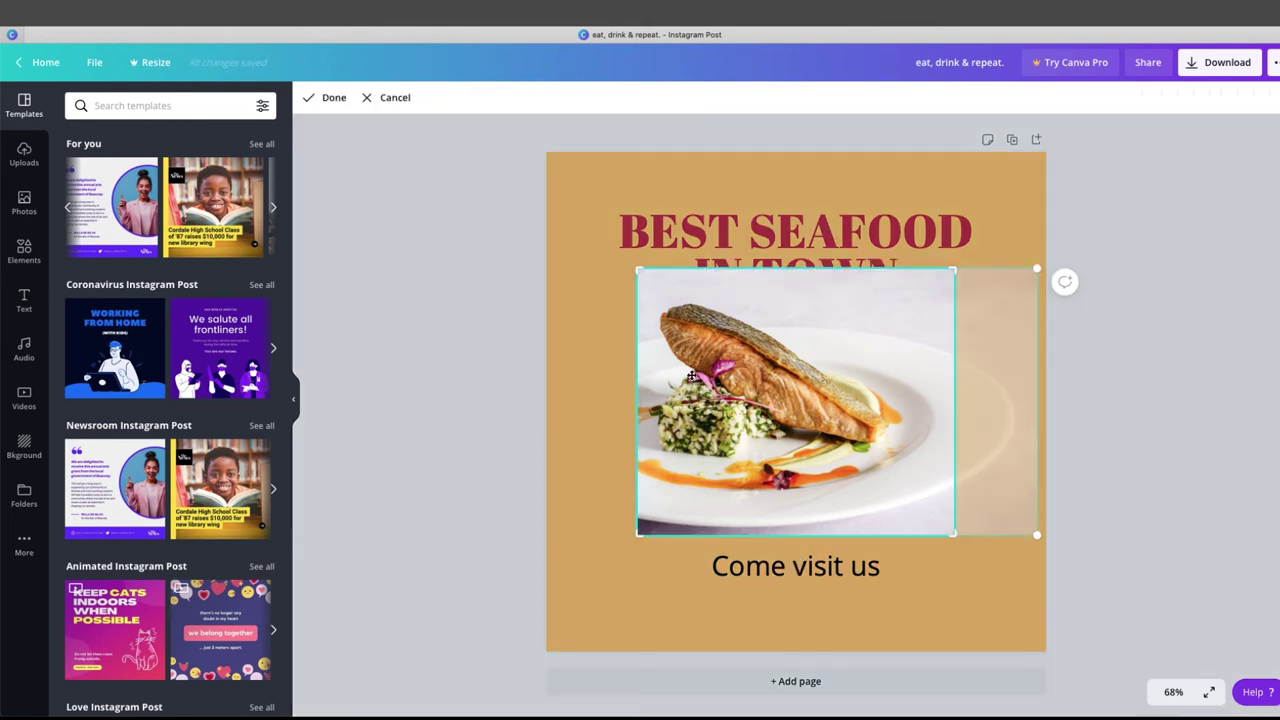
click(448, 356)
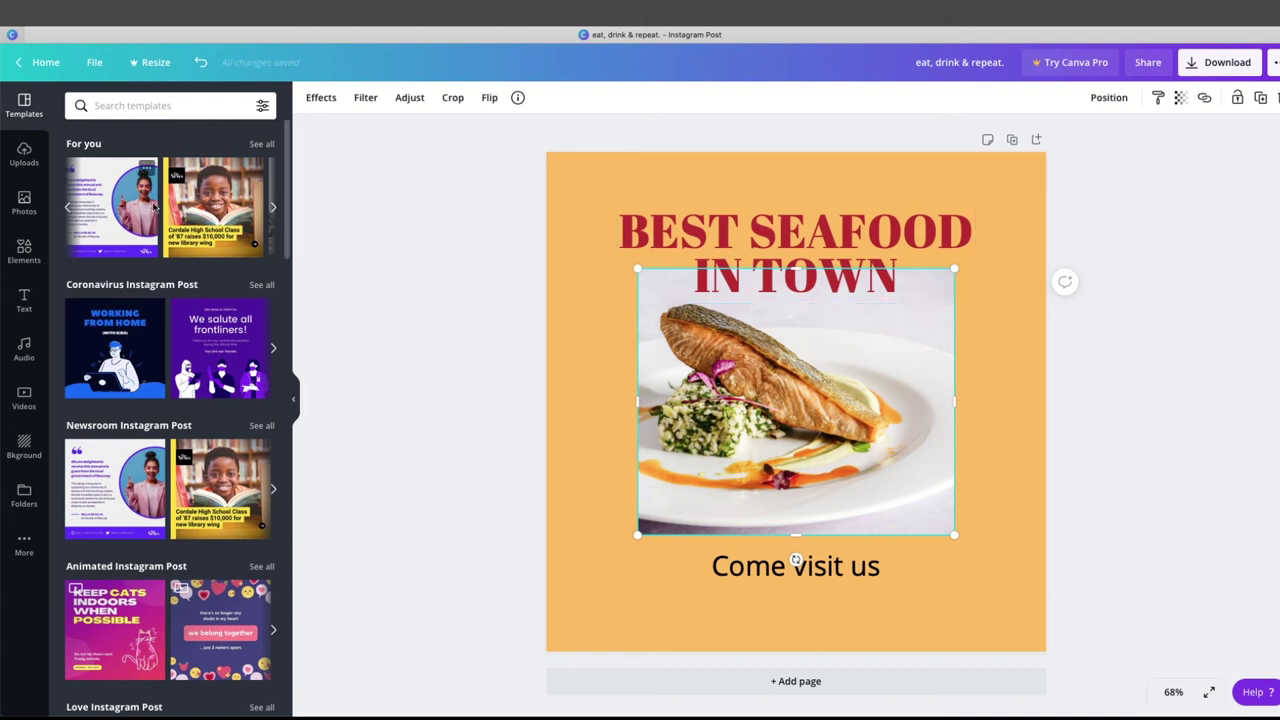
click(382, 289)
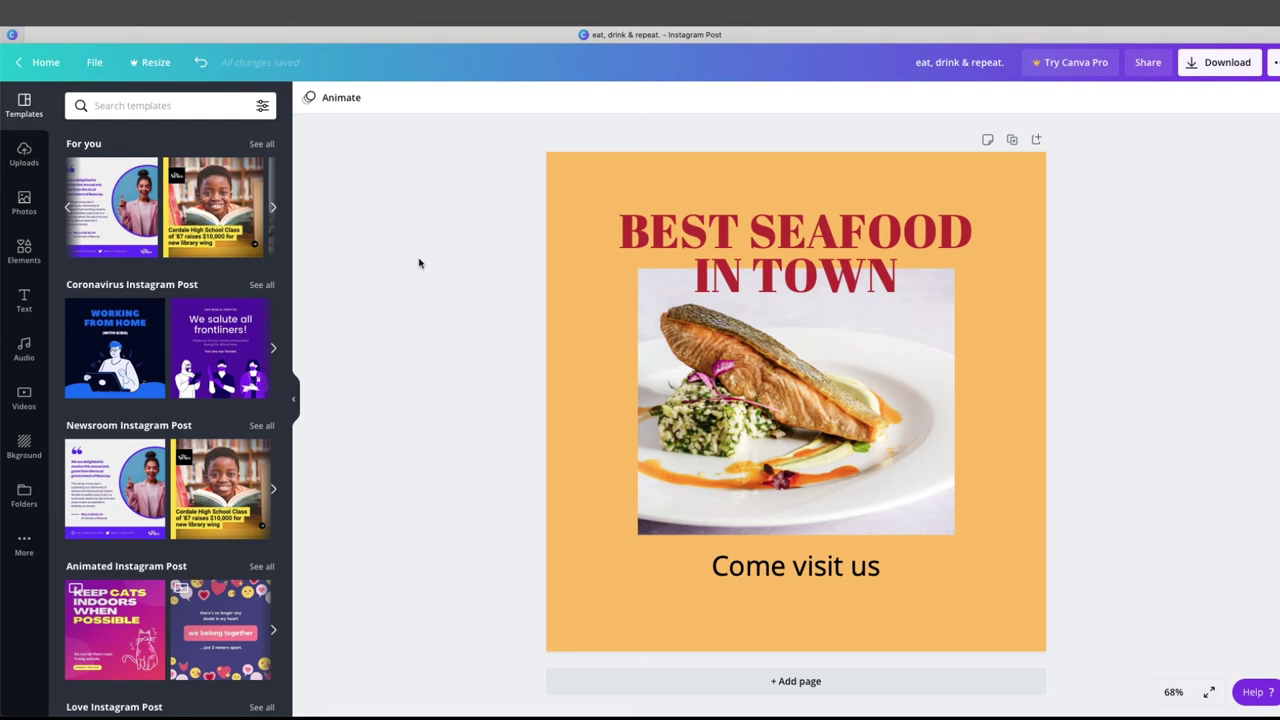
Add a square shape from the elements library and widen it on both sides to extend slightly past the fish photo
click(18, 254)
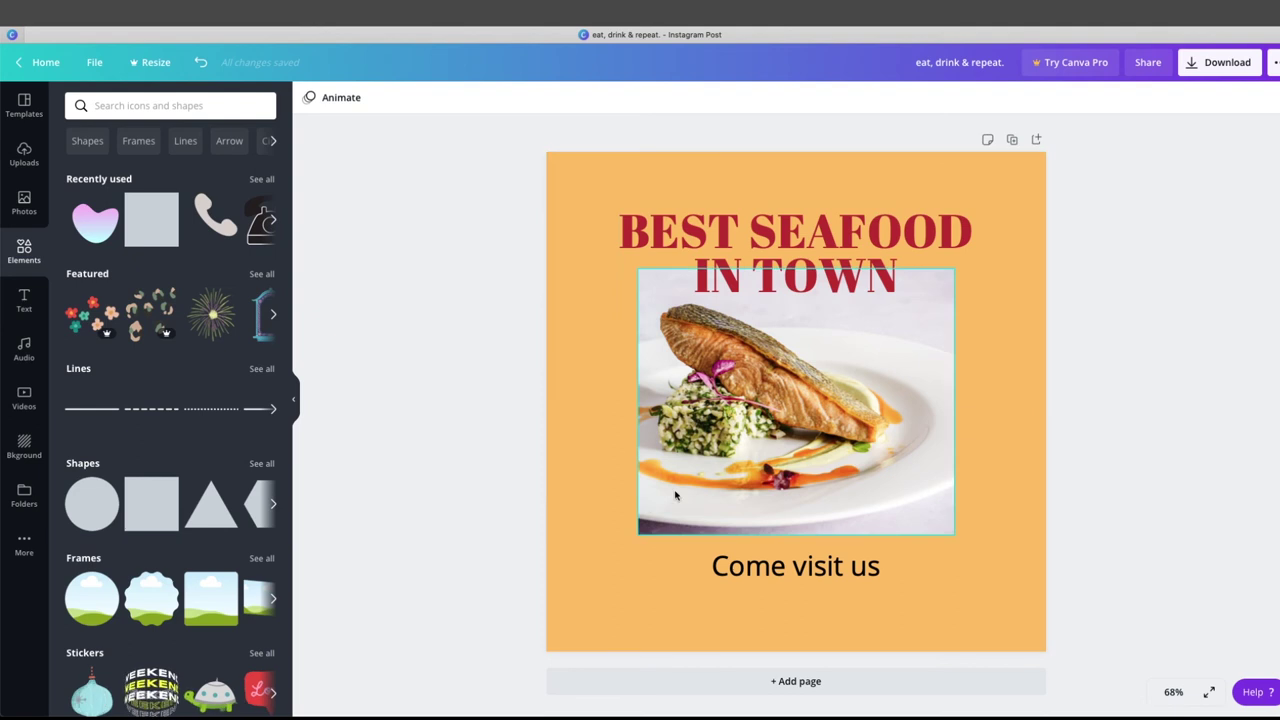
click(745, 410)
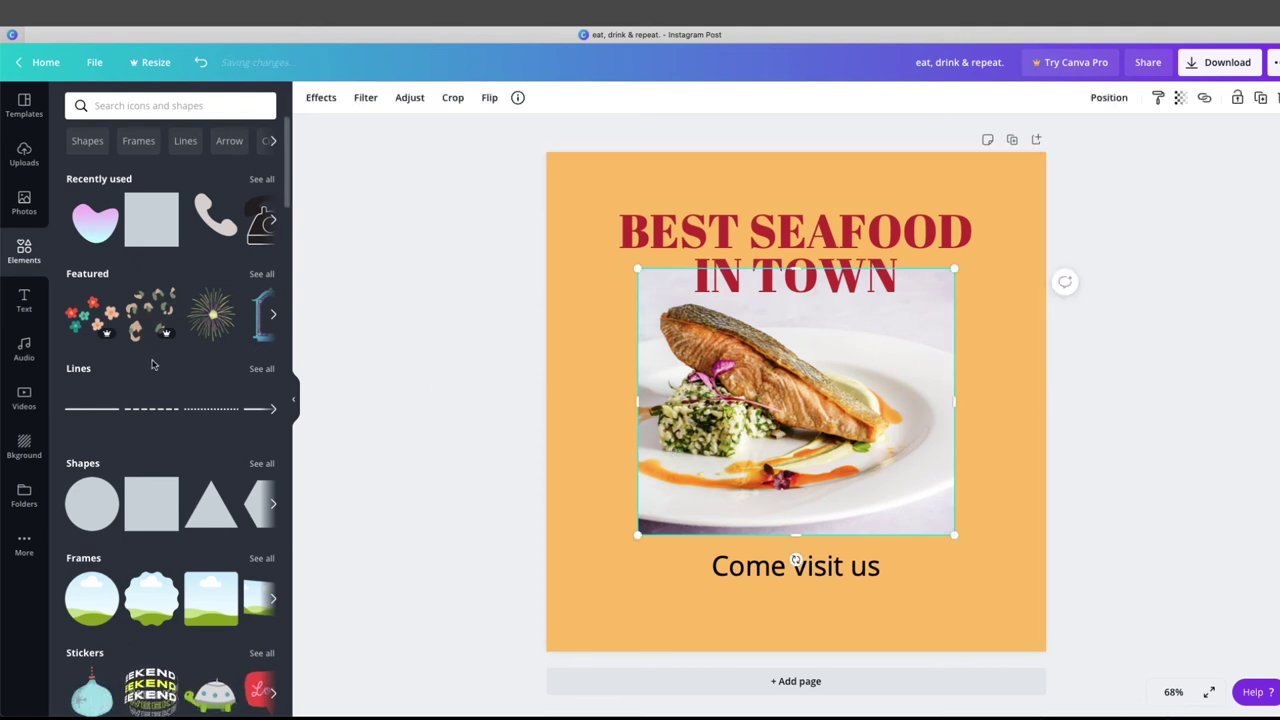
scroll(150, 356, down, 1)
scroll(153, 358, down, 3)
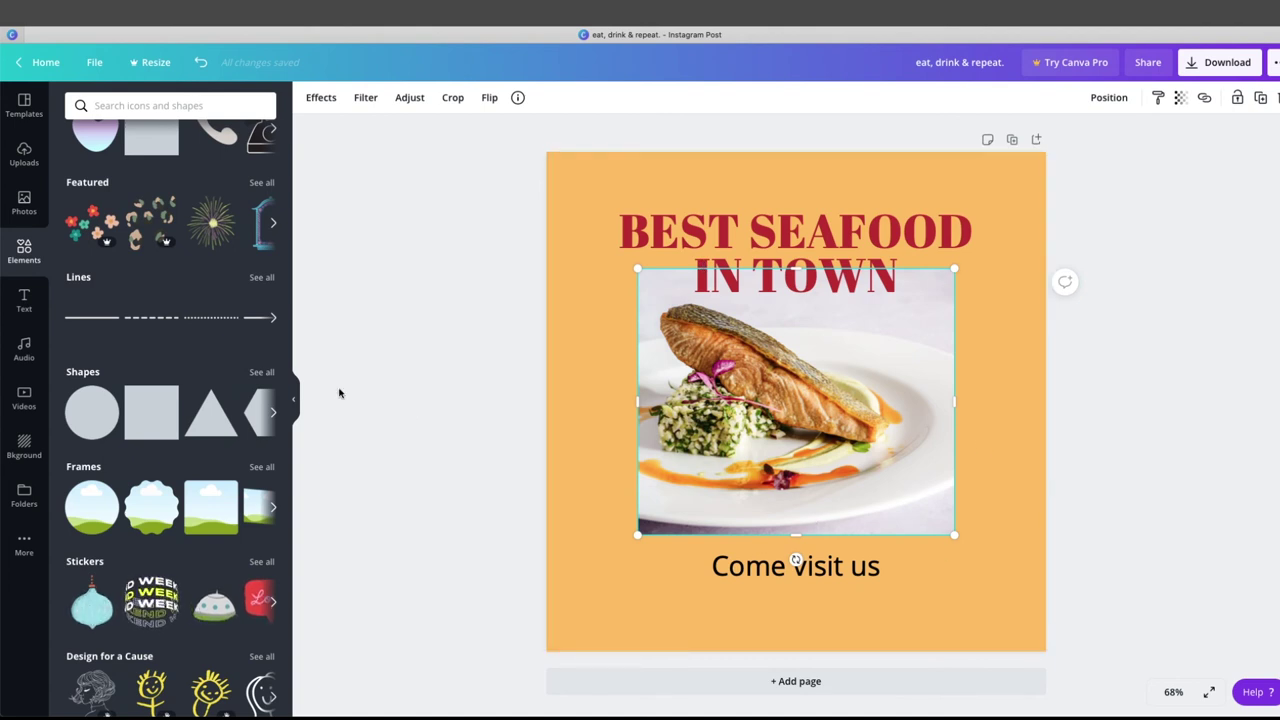
scroll(168, 362, down, 3)
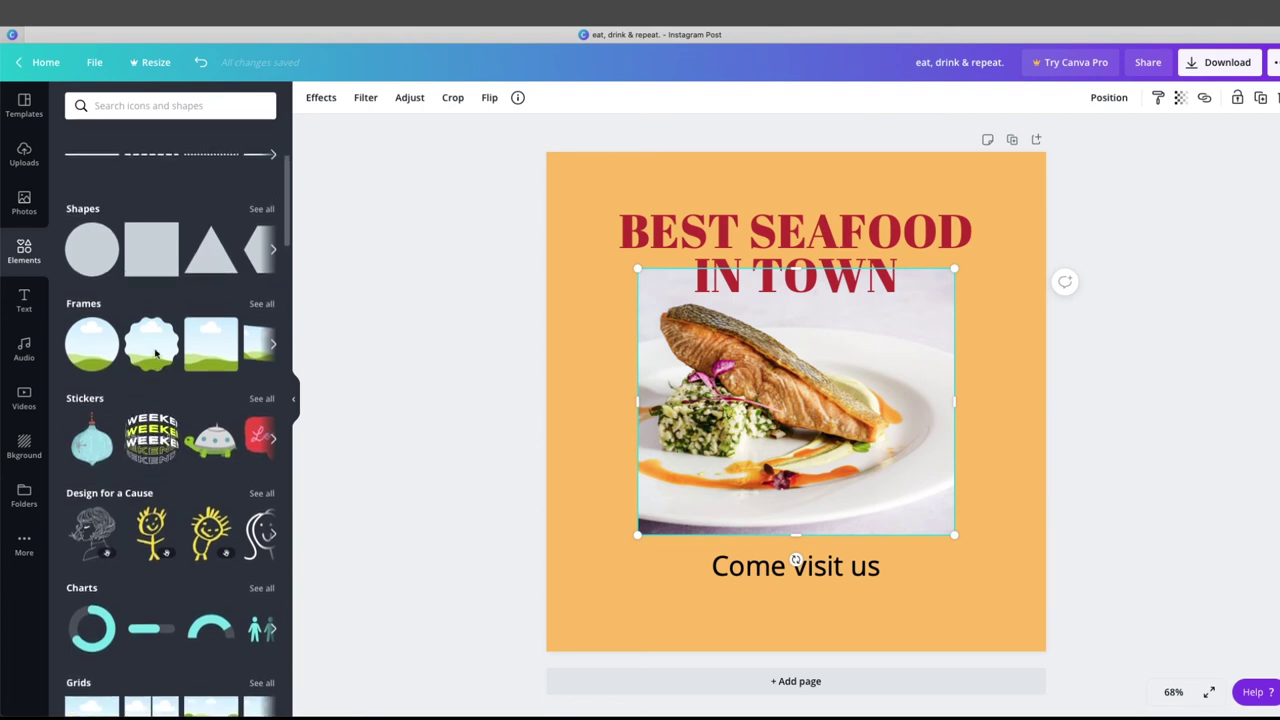
scroll(155, 355, up, 5)
scroll(155, 352, down, 1)
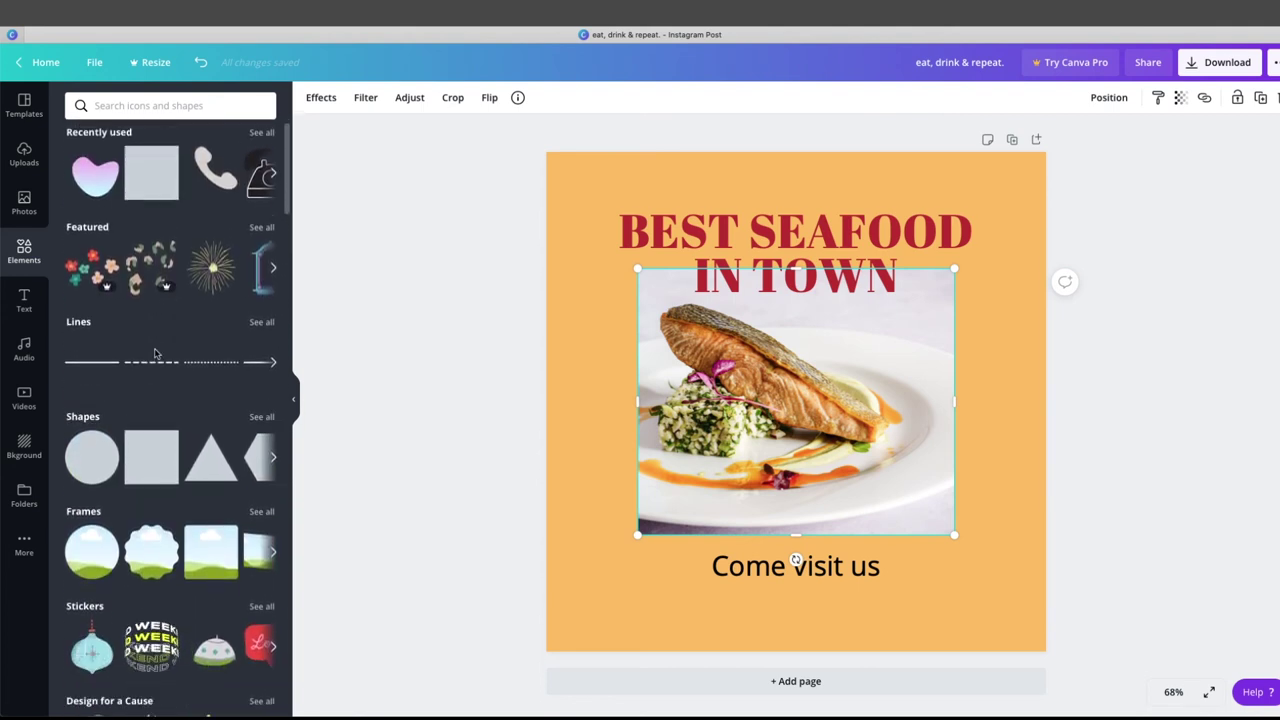
click(140, 458)
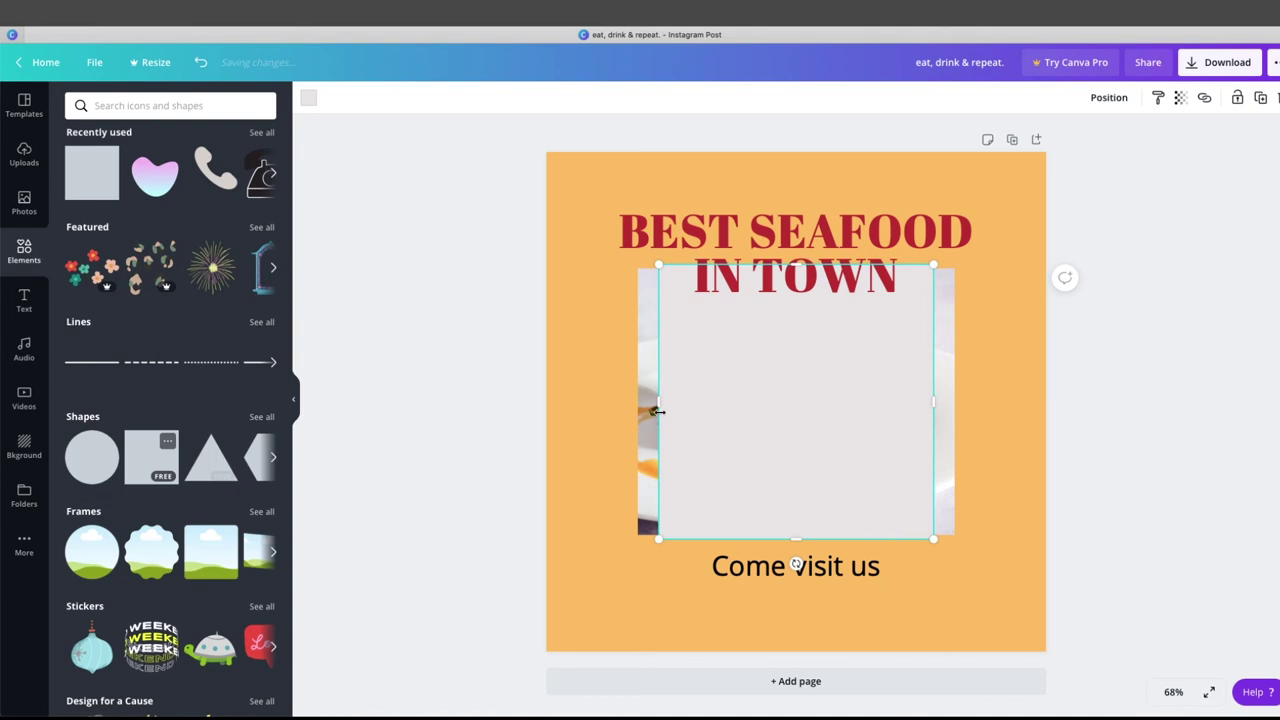
drag(657, 402, 632, 403)
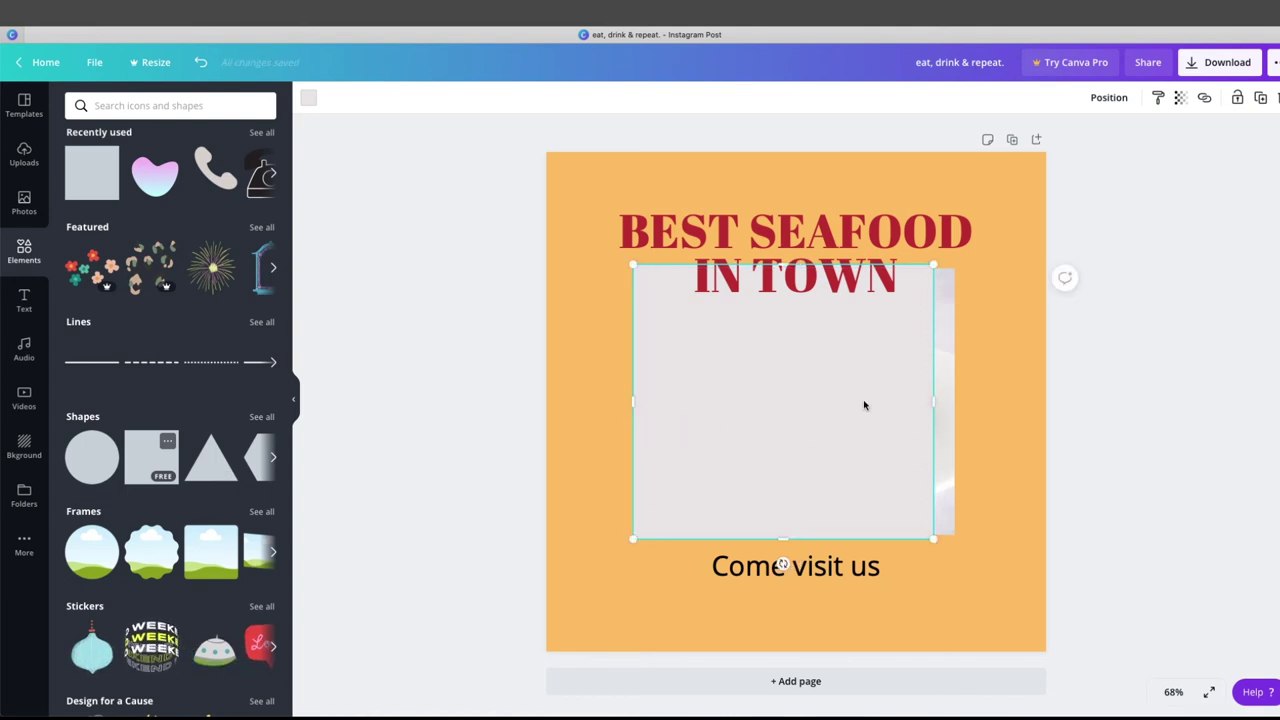
drag(934, 402, 962, 401)
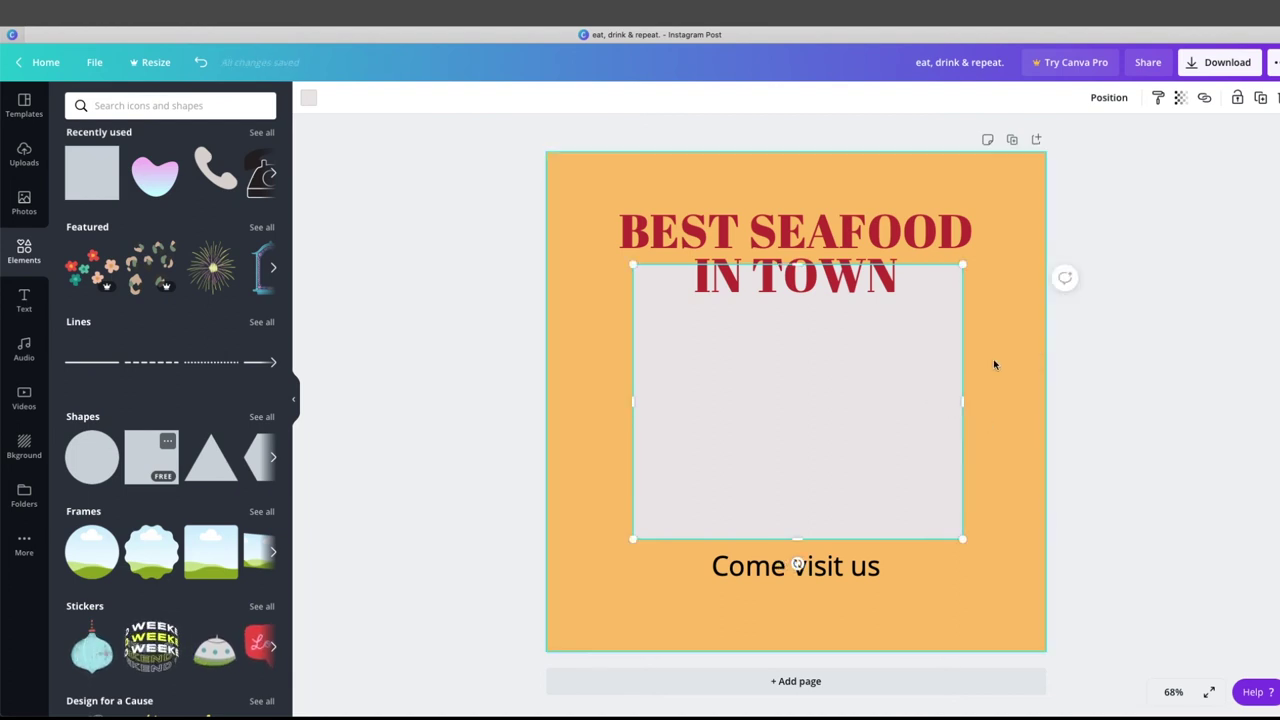
Send the square backward behind the fish photo, trying it once in front and sending it back again
click(1110, 97)
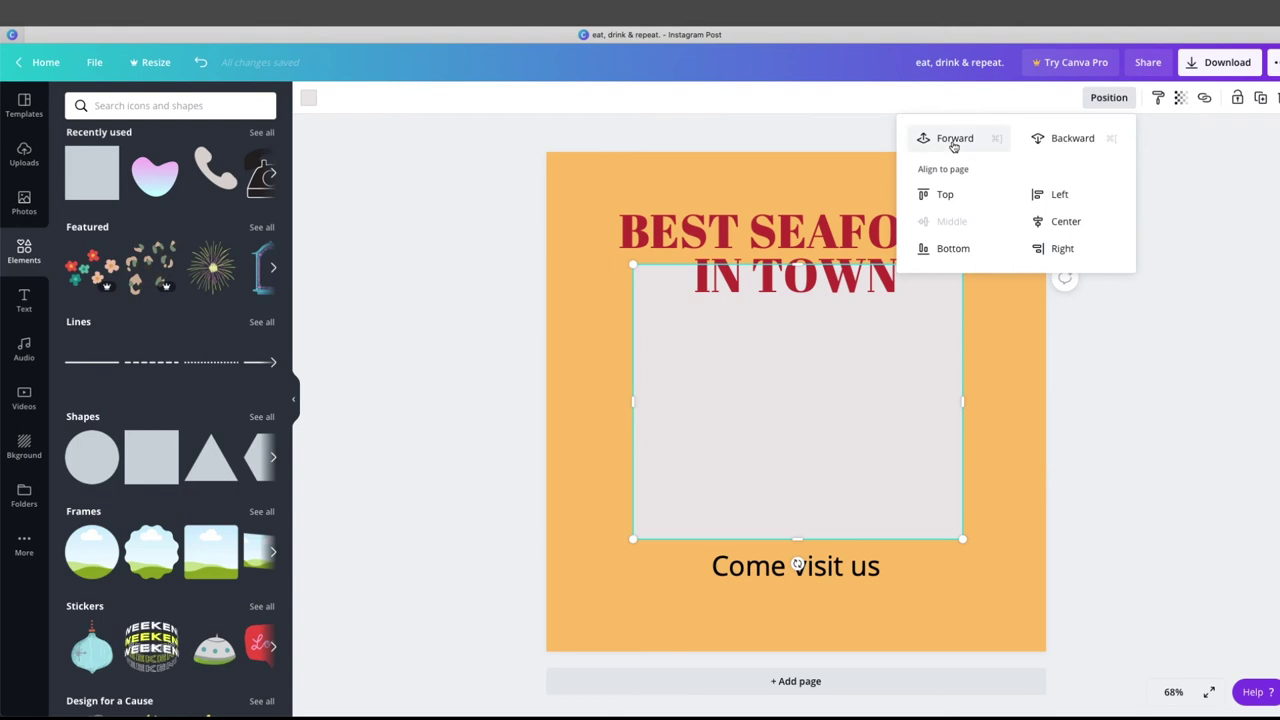
click(1055, 140)
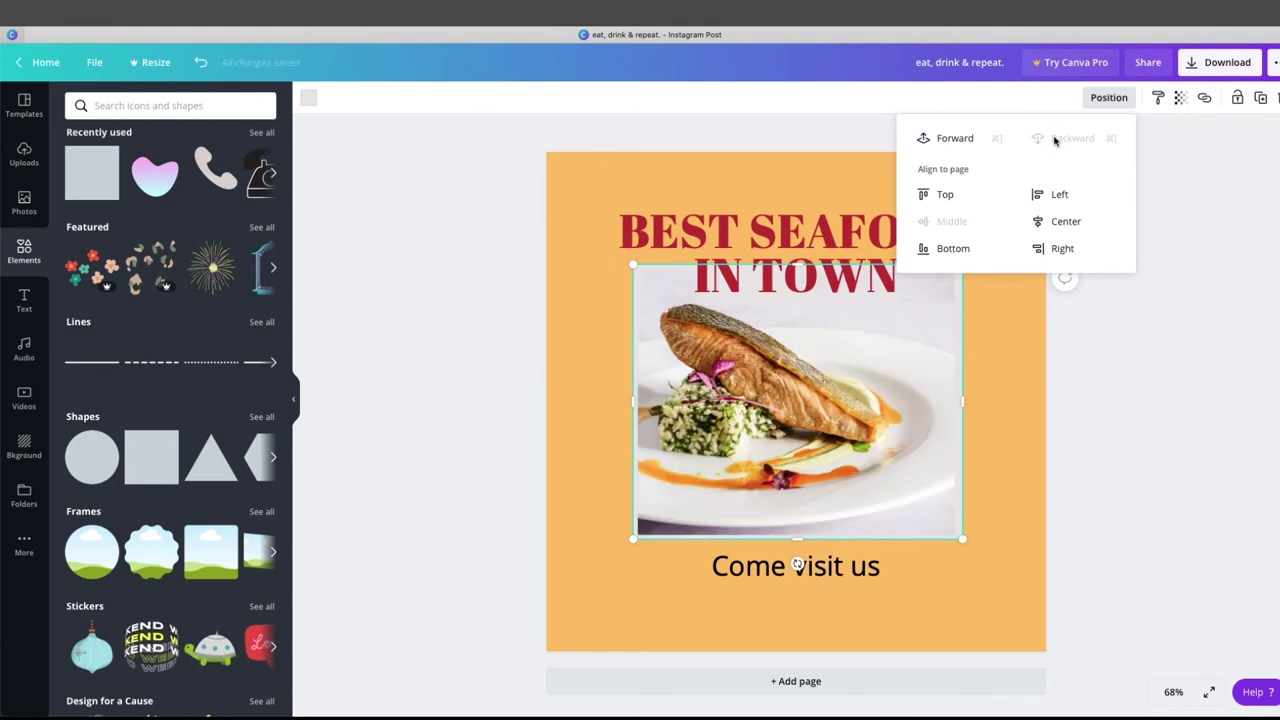
click(952, 142)
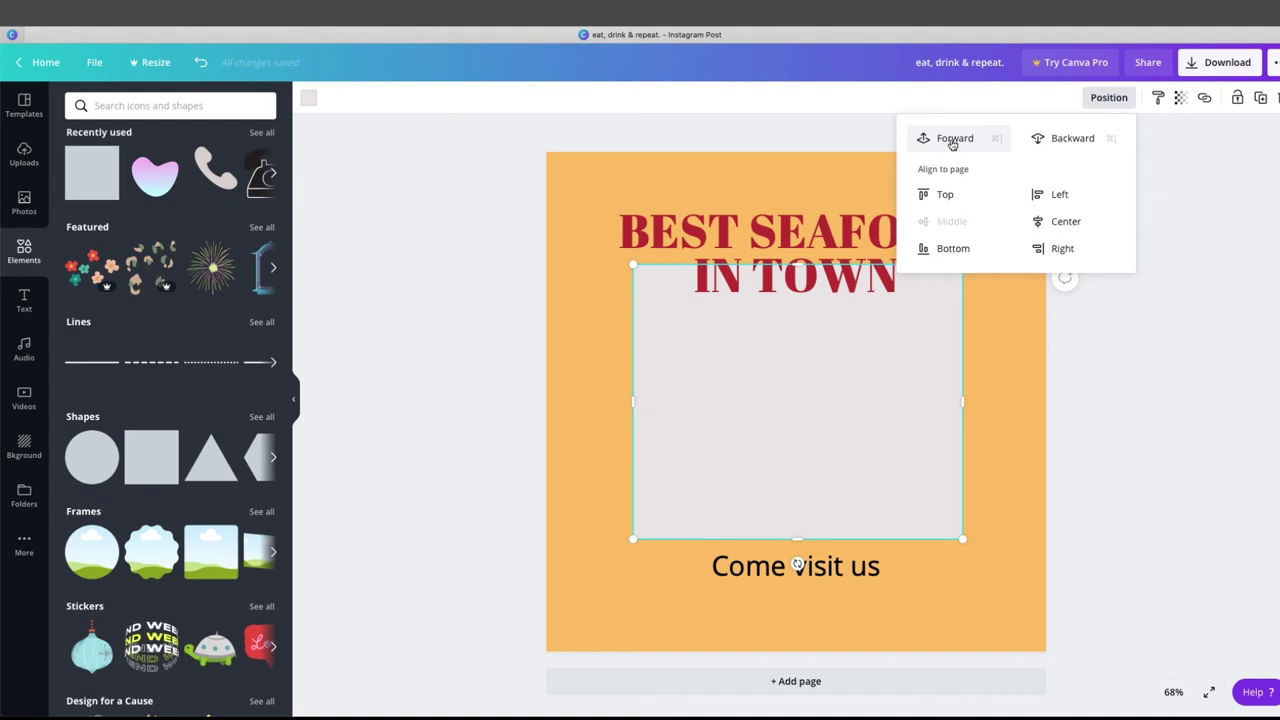
click(1056, 147)
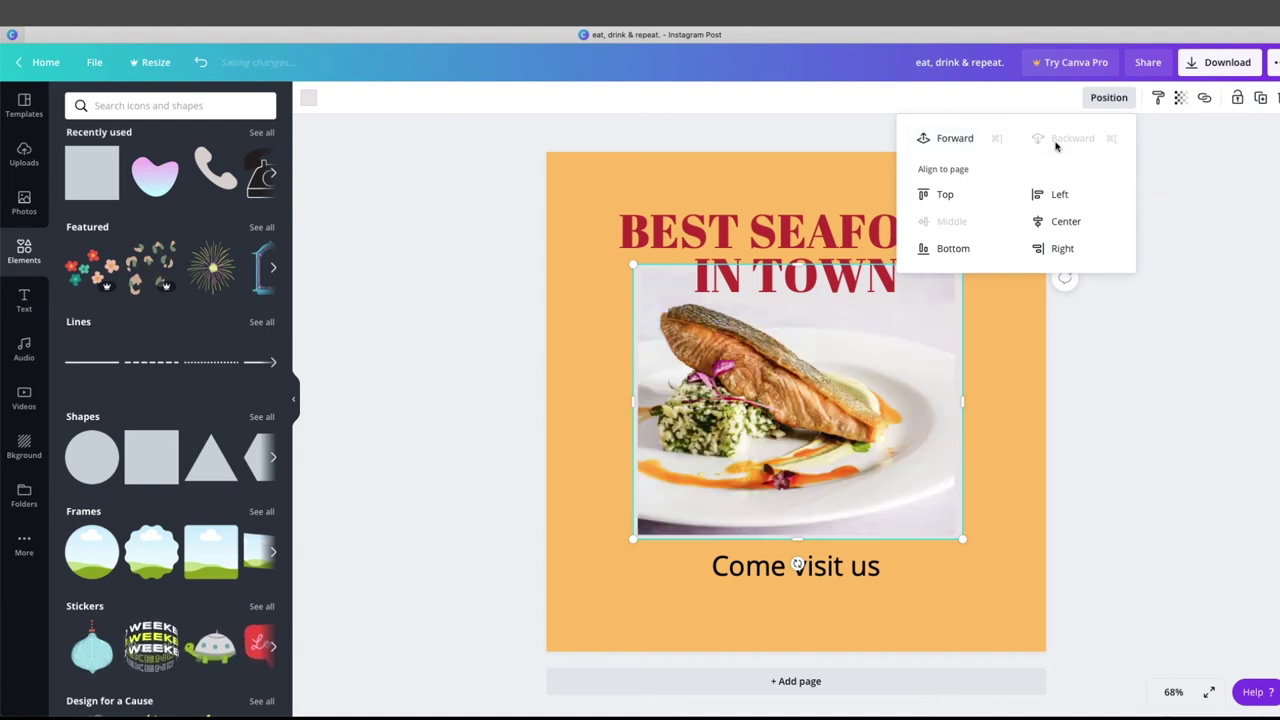
click(893, 101)
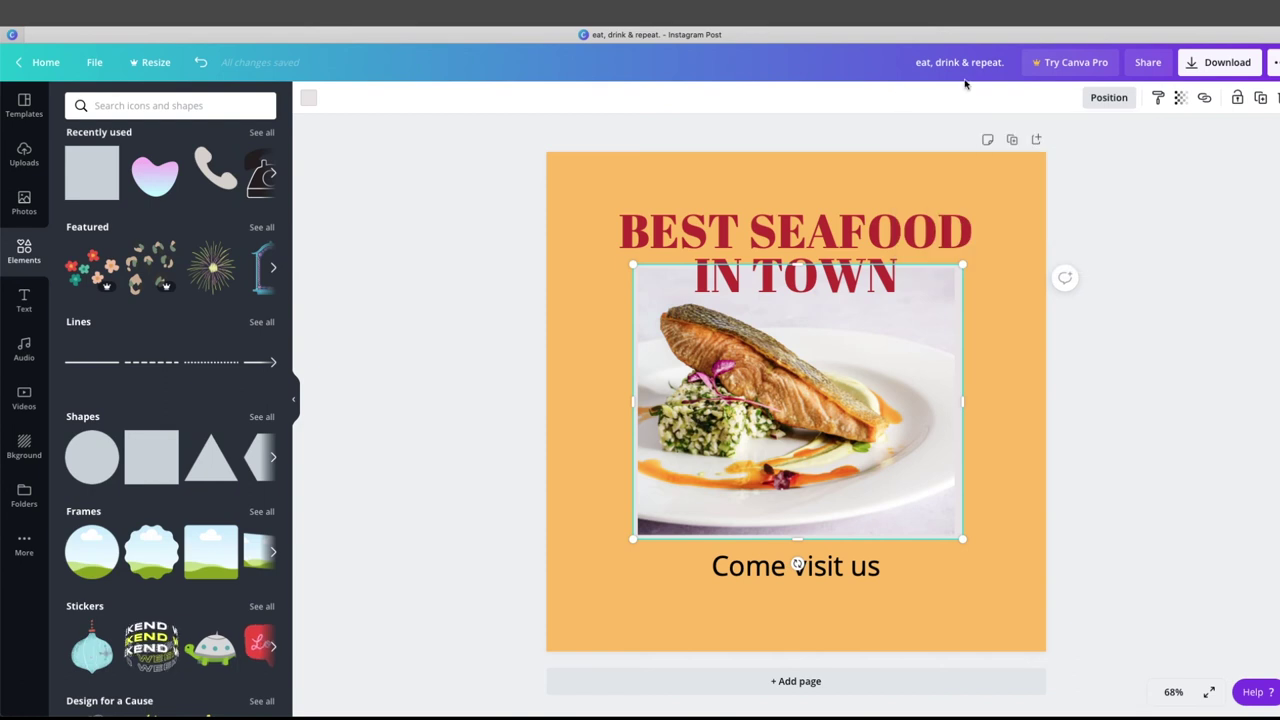
Colour the square behind the photo white and centre it horizontally on the page
click(309, 101)
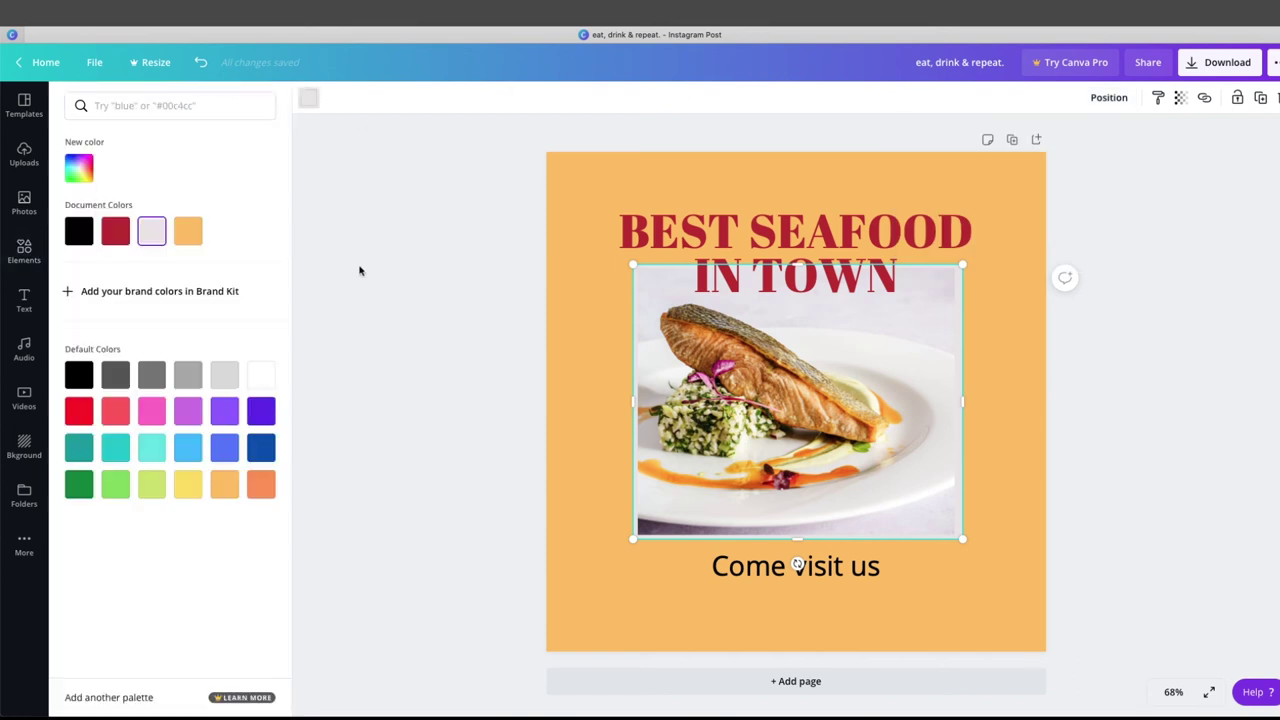
click(264, 378)
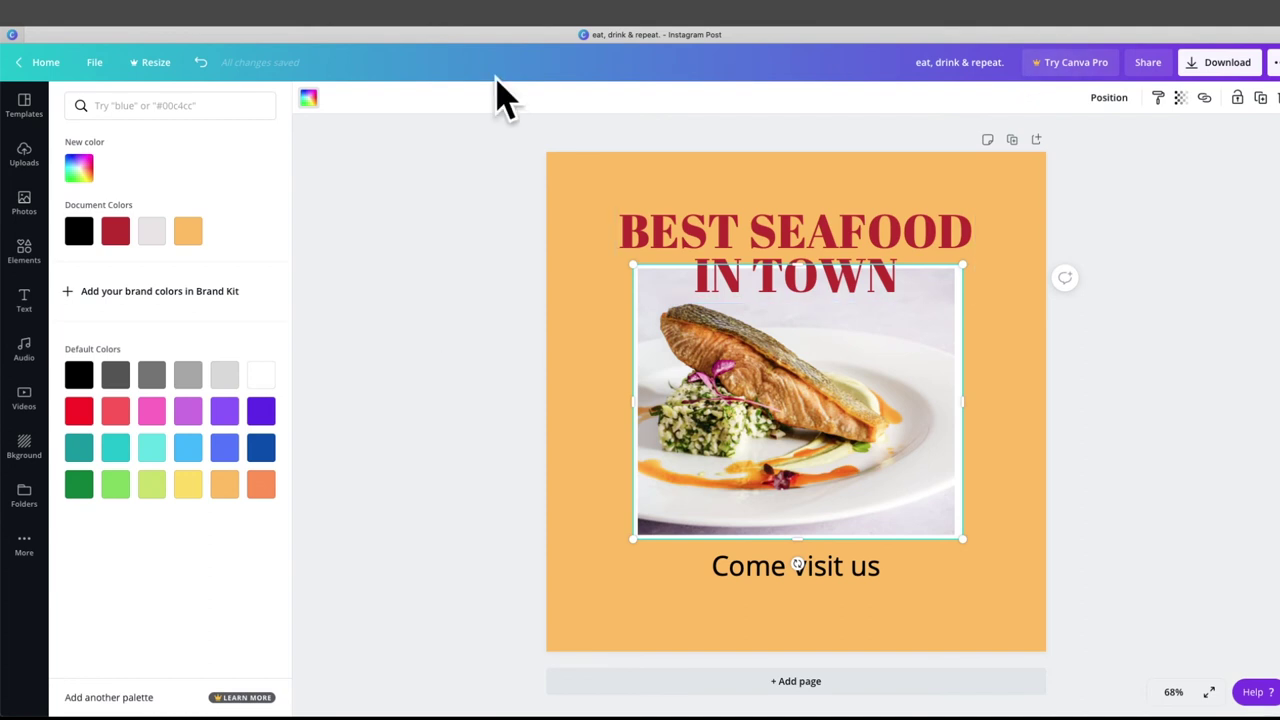
click(1117, 99)
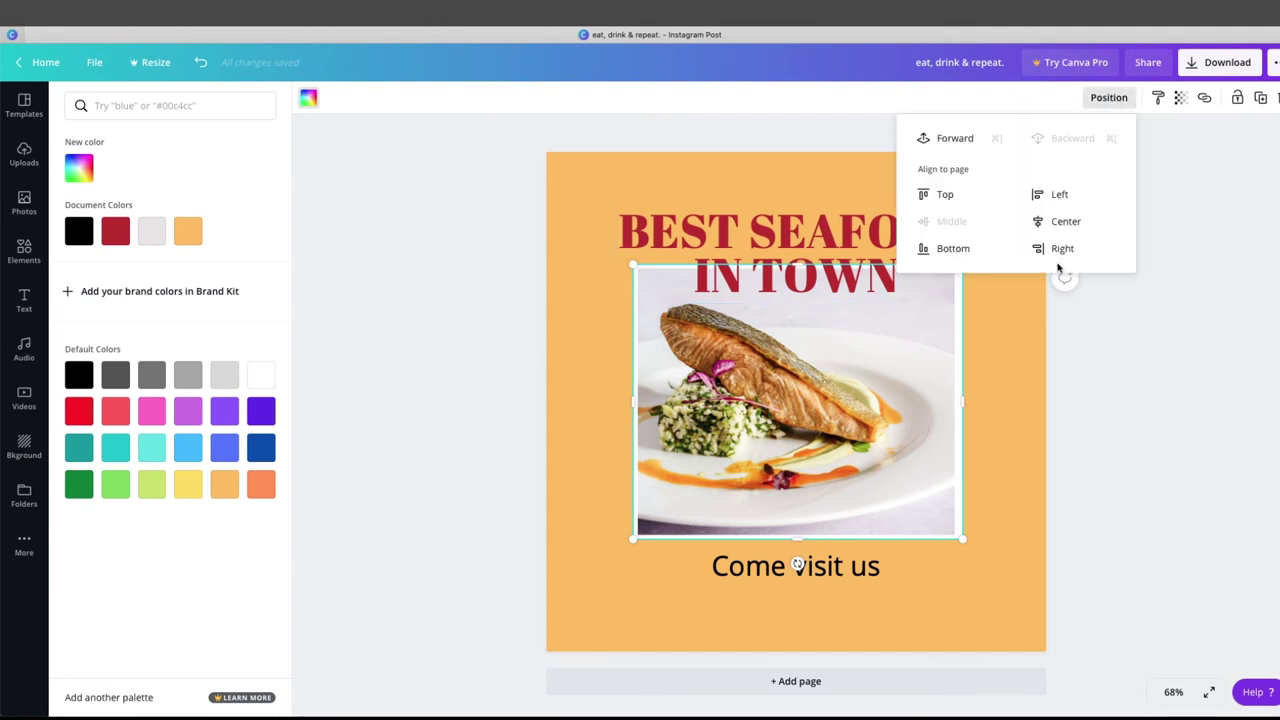
click(1067, 230)
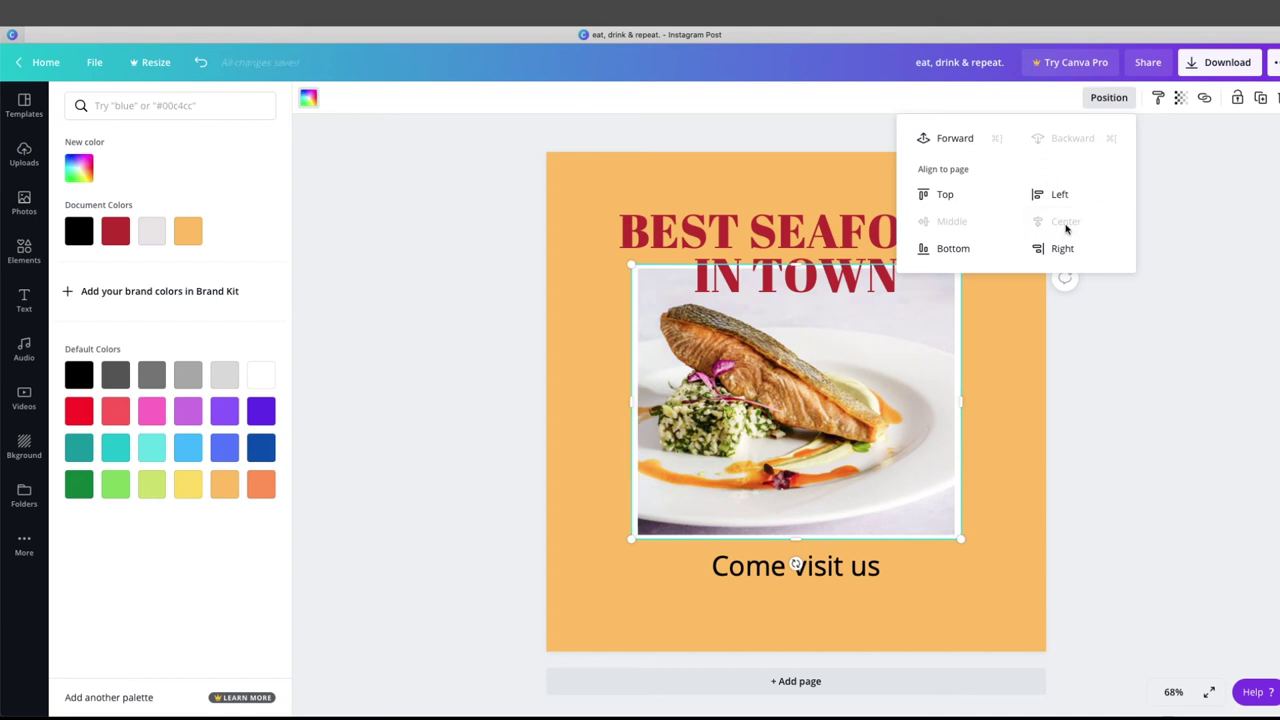
click(1167, 399)
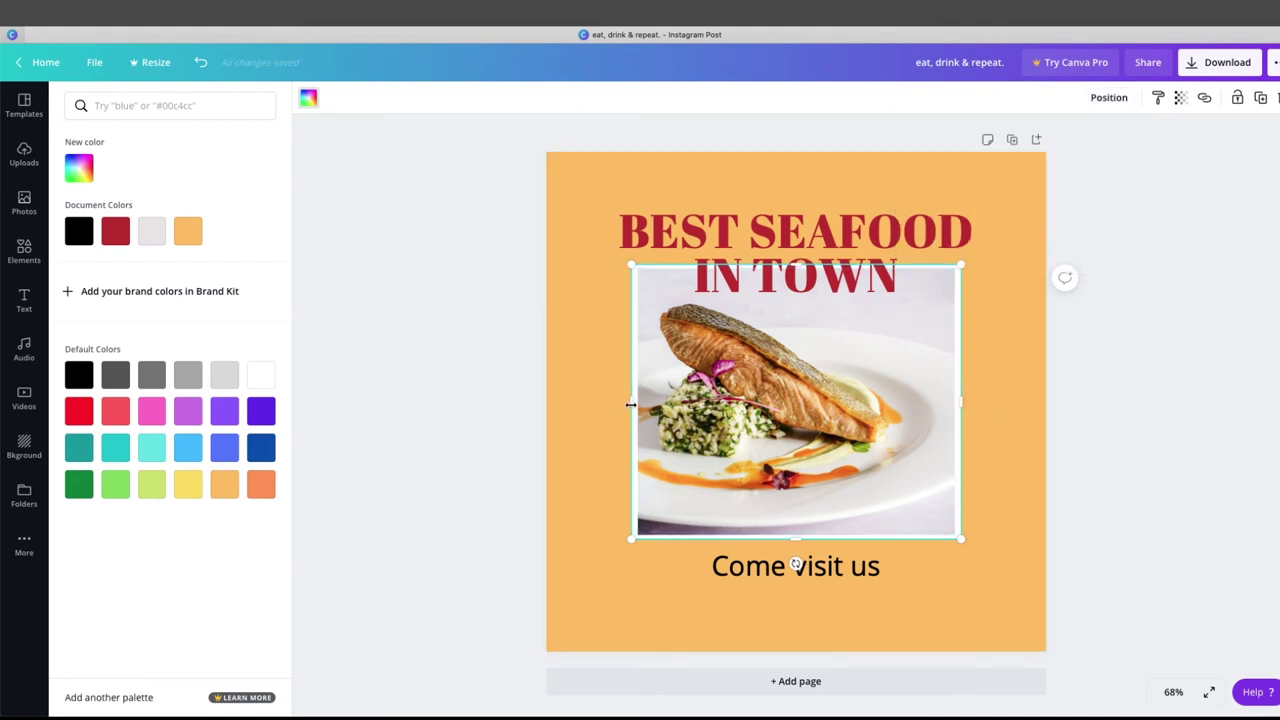
Narrow the white square slightly to even out the photo's border and centre it horizontally on the page again
drag(630, 405, 633, 405)
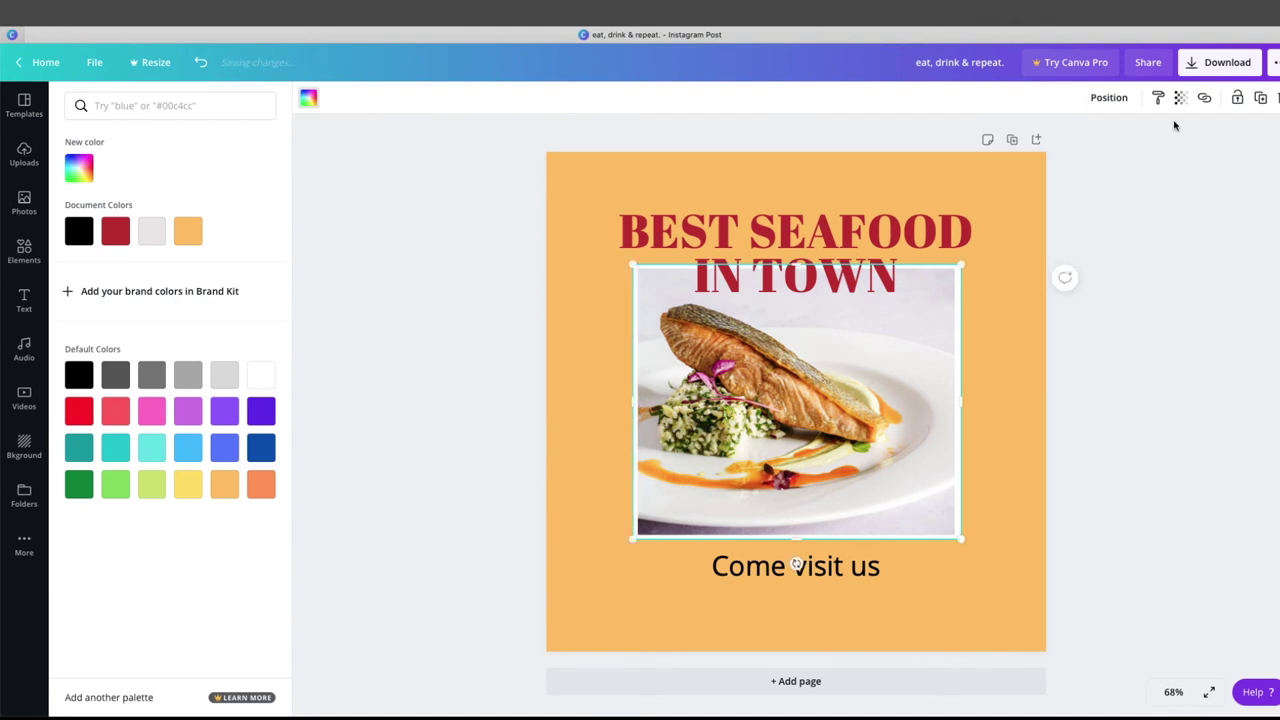
click(1110, 98)
click(1075, 228)
click(1092, 407)
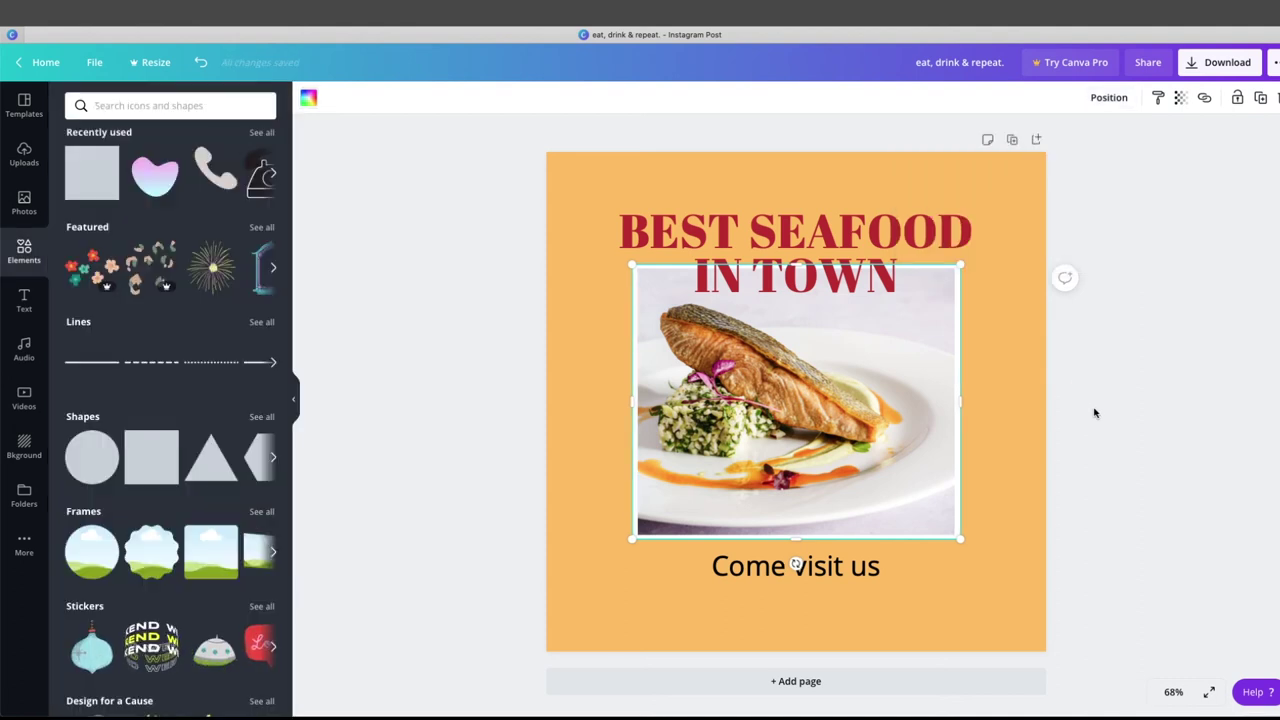
Change the page background from orange to the yellow in the default colours
click(1094, 413)
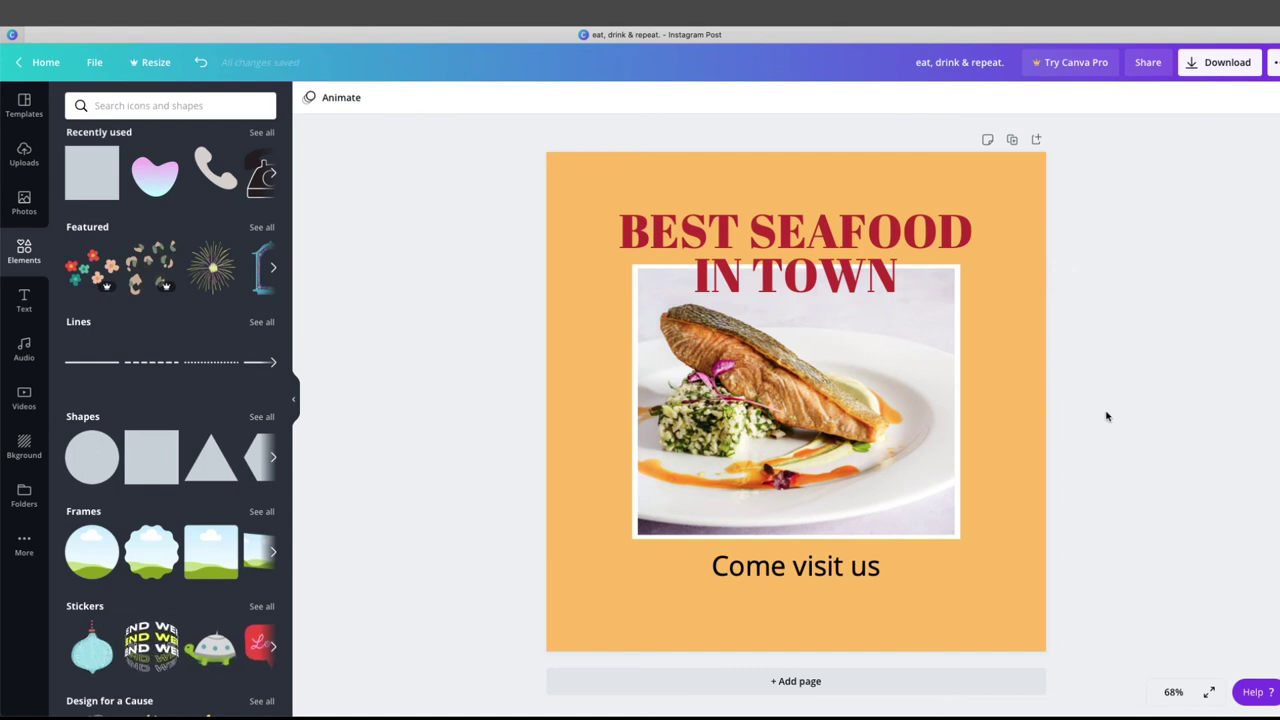
click(675, 185)
click(308, 97)
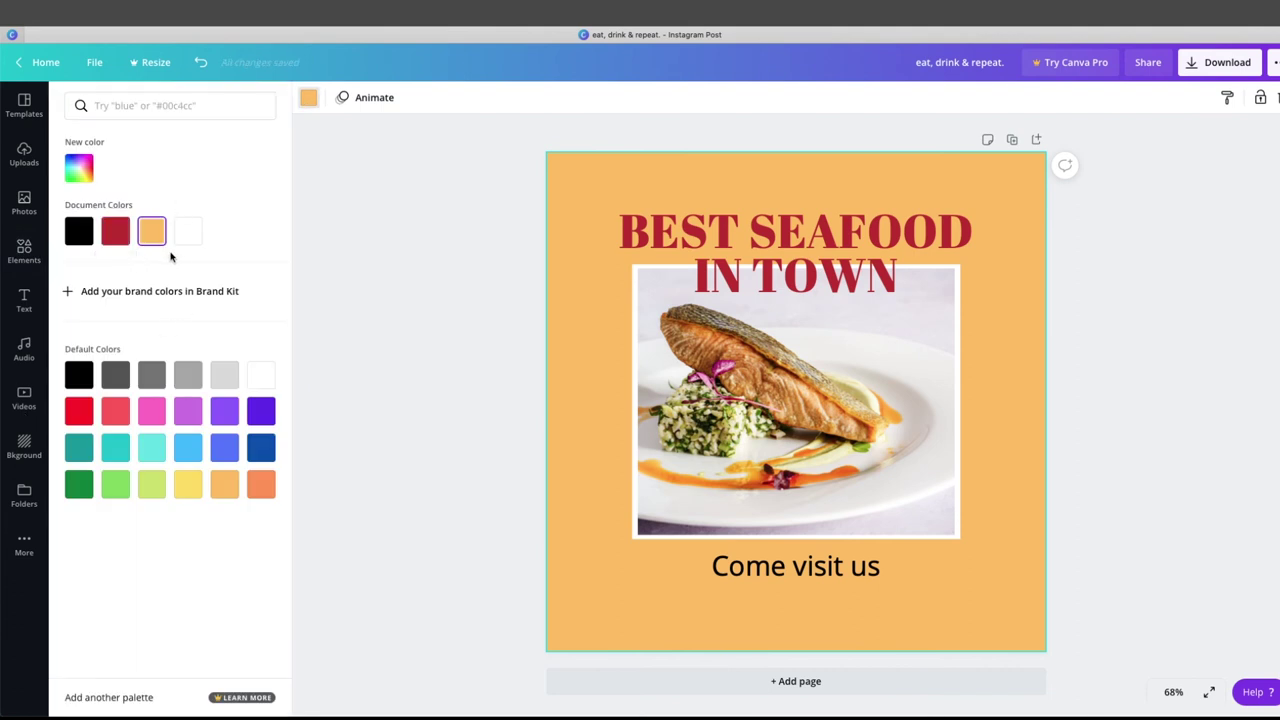
click(186, 492)
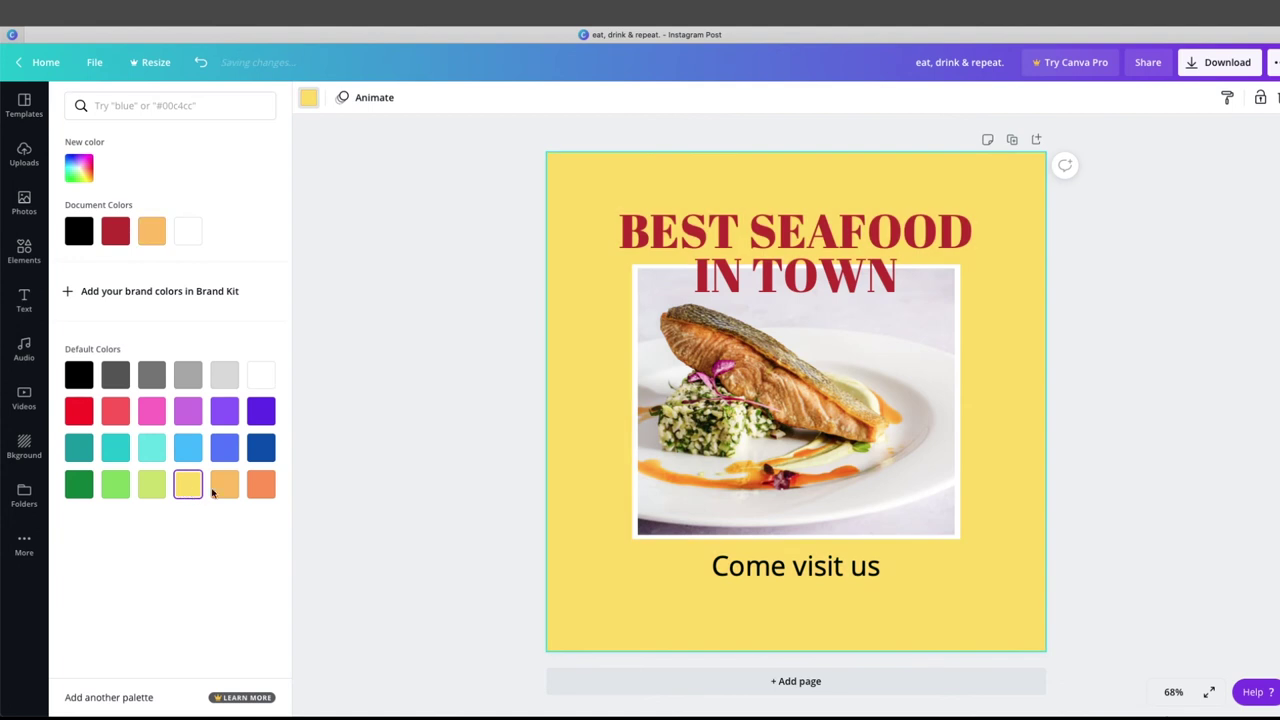
Try lime green, aqua, sky blue and turquoise shades as the page background, then go back to yellow
click(155, 486)
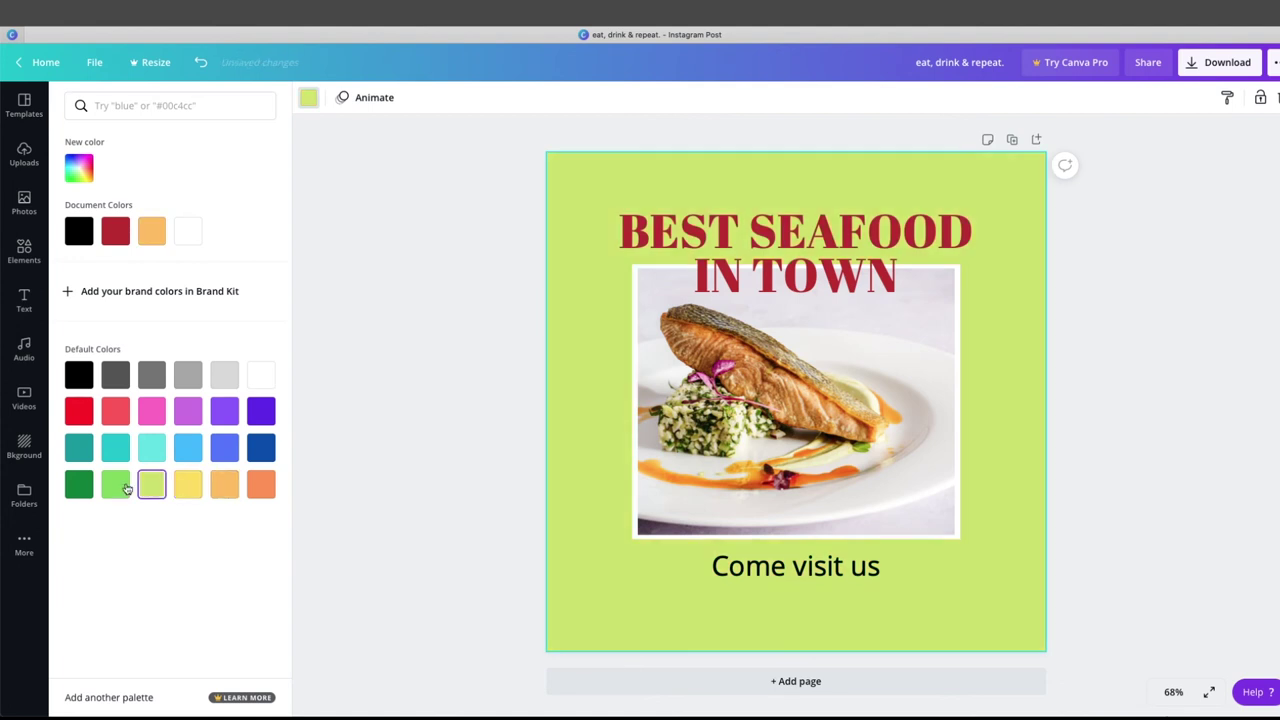
click(155, 454)
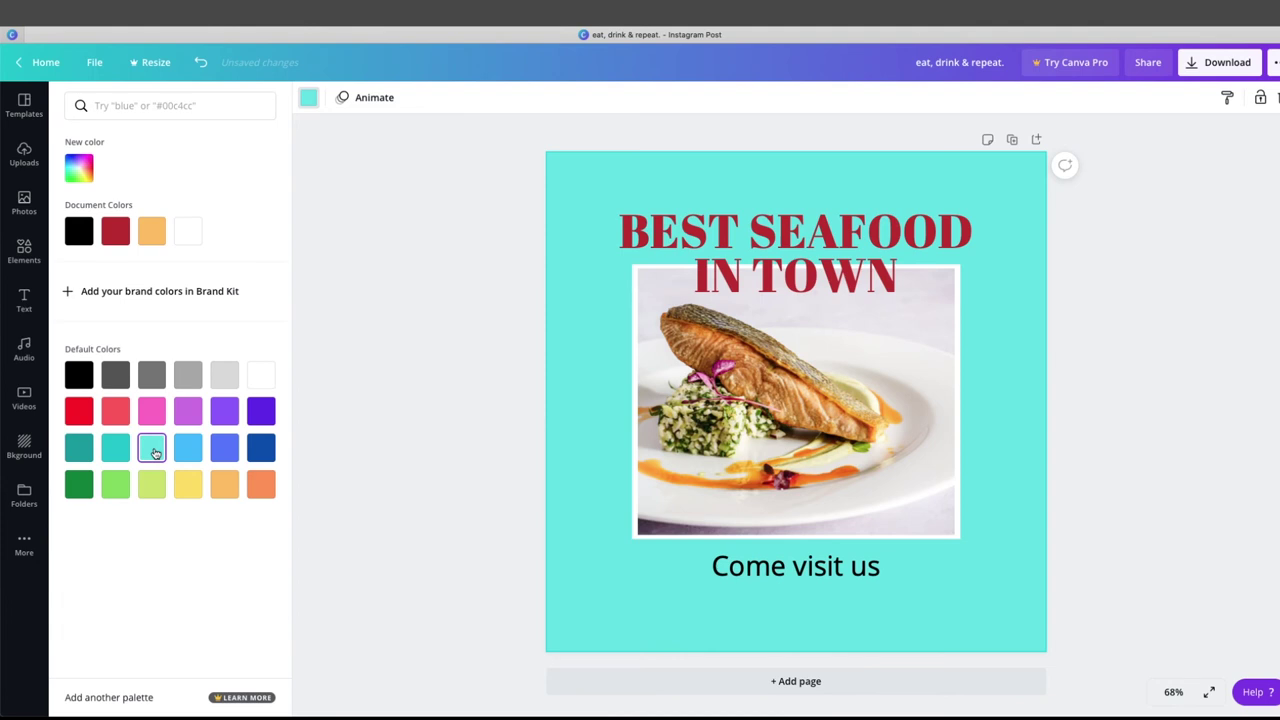
click(186, 456)
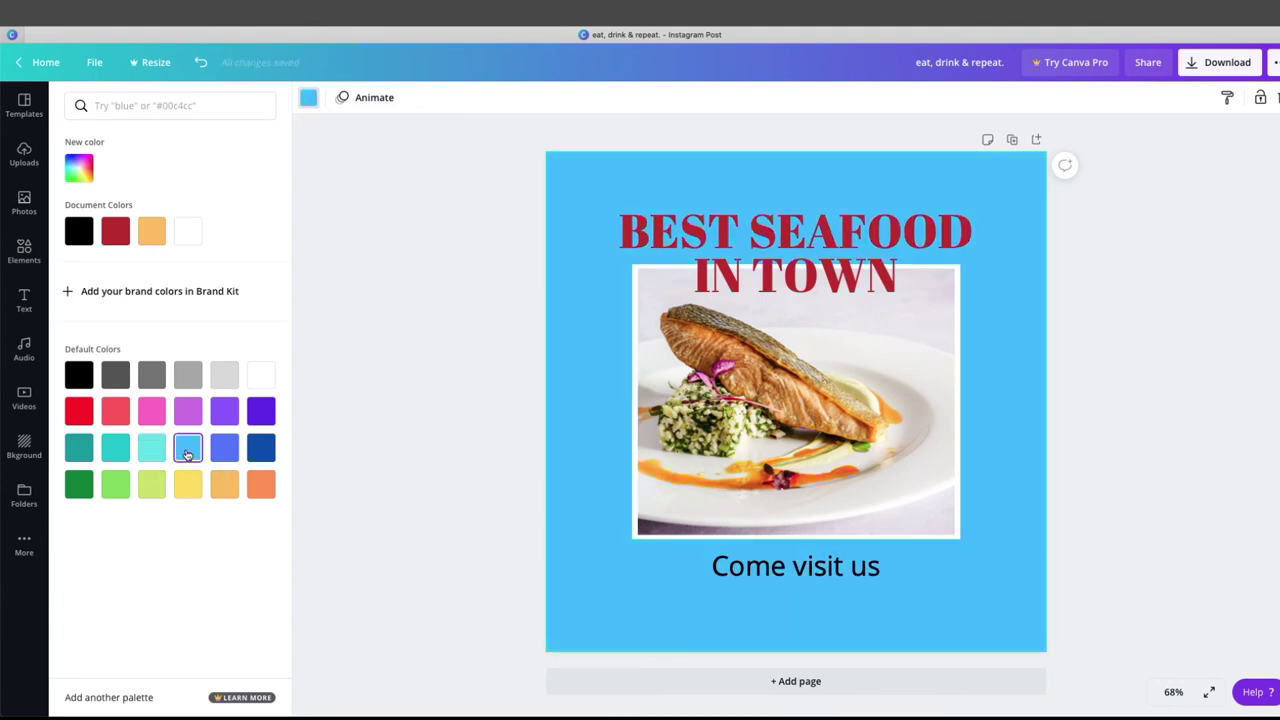
click(113, 453)
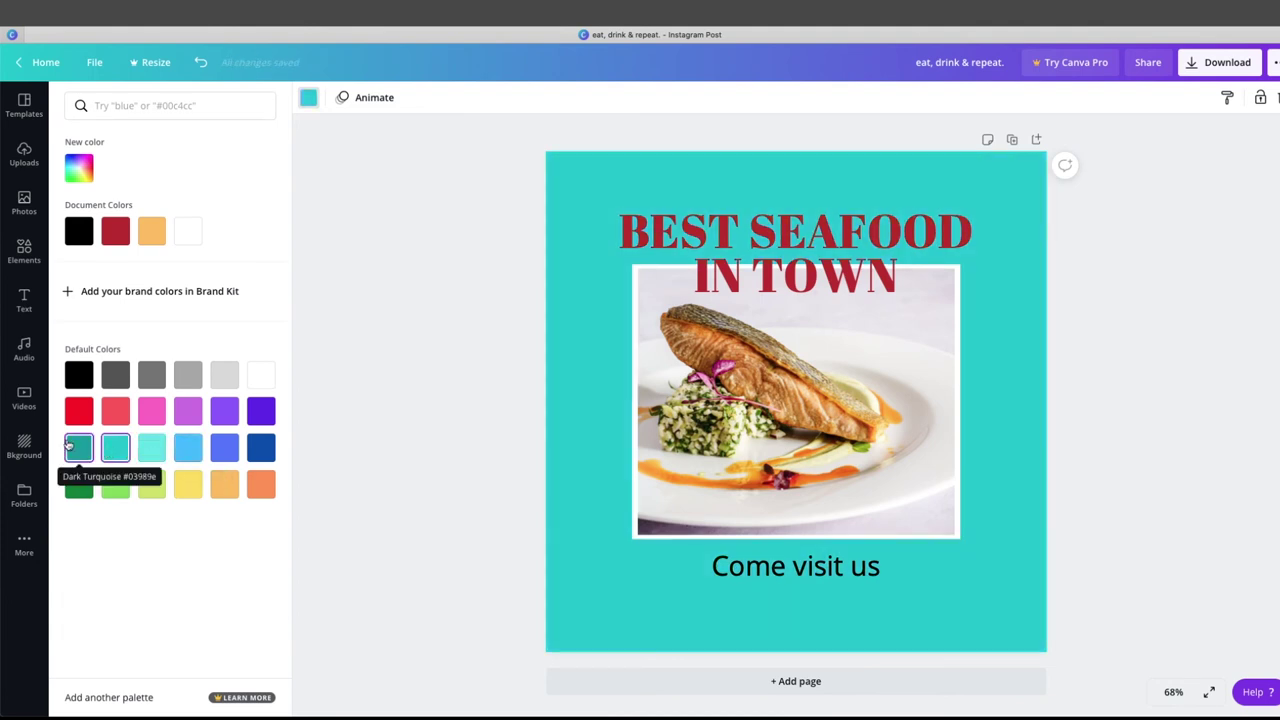
click(70, 447)
click(128, 451)
click(148, 452)
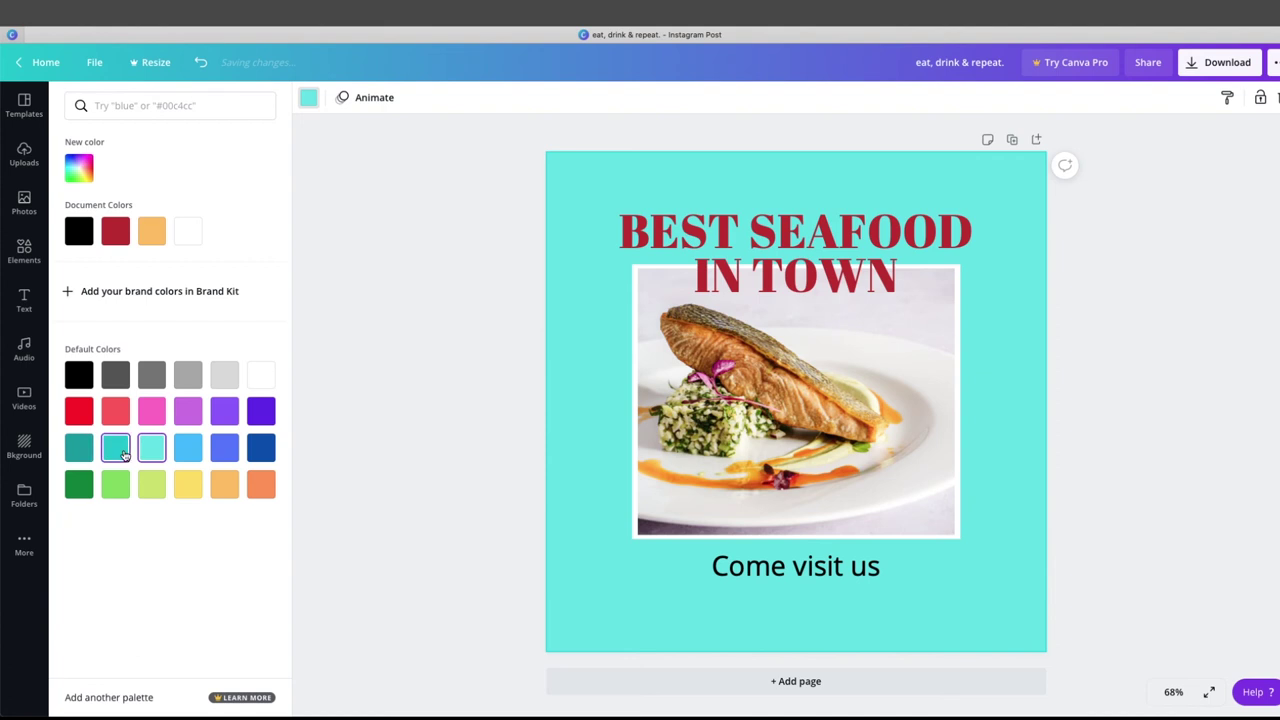
click(187, 484)
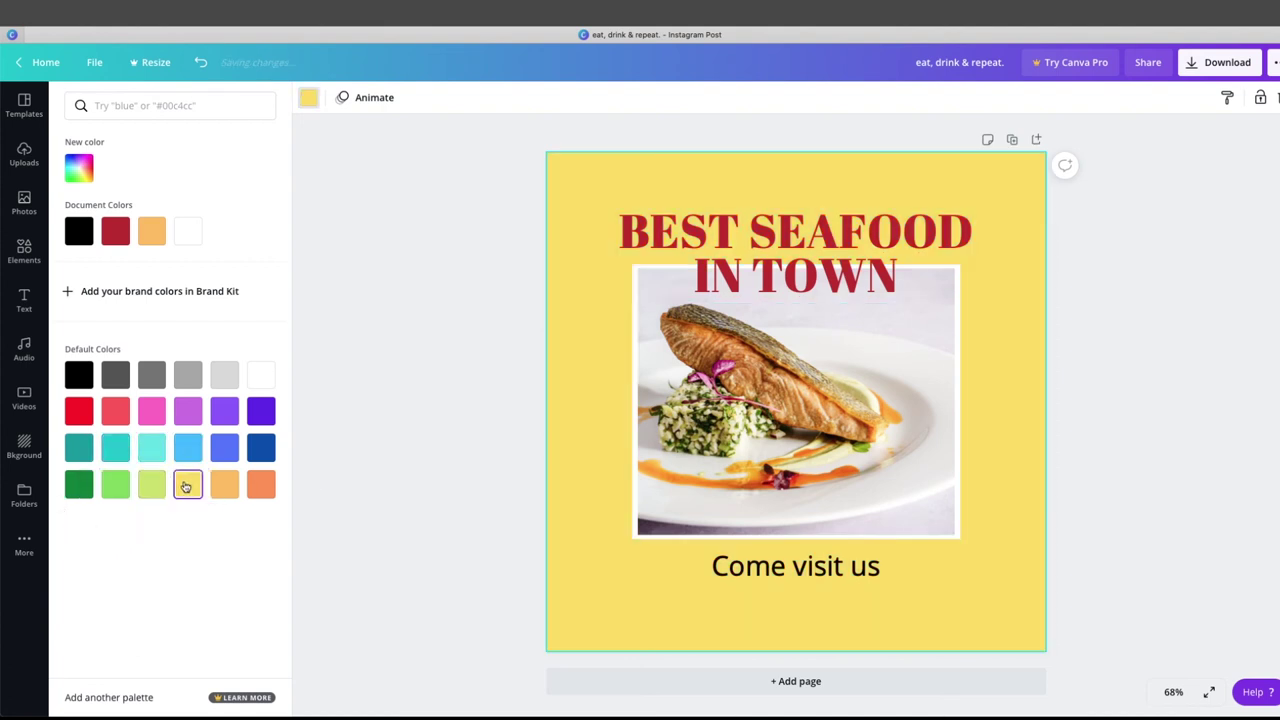
click(323, 480)
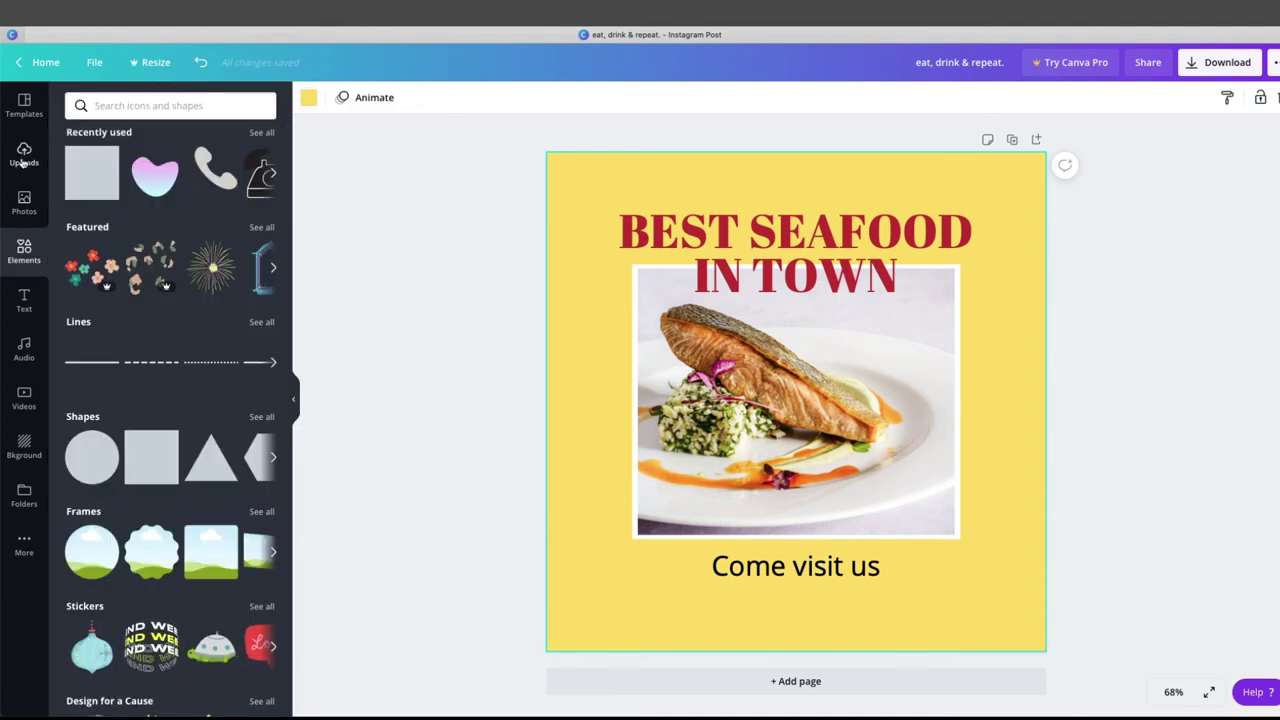
click(24, 104)
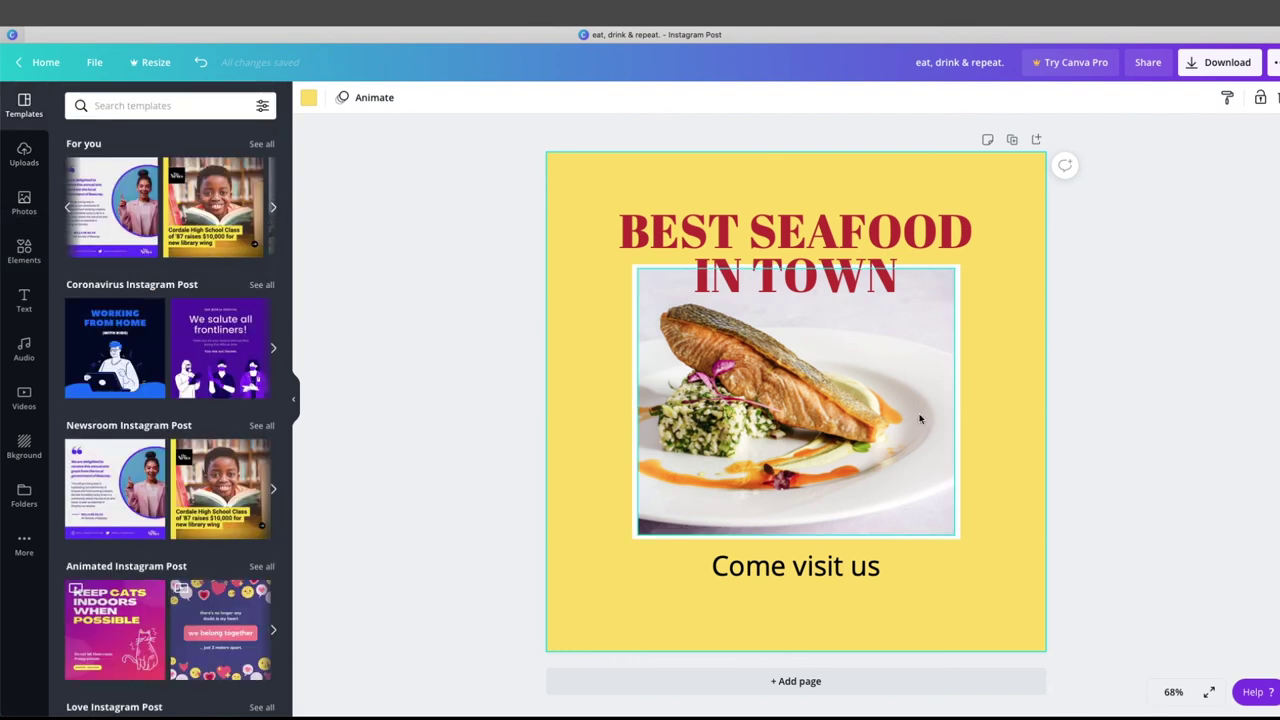
Try the Block, Breathe, Photo Flow and Fade page animations and apply Pan
click(375, 98)
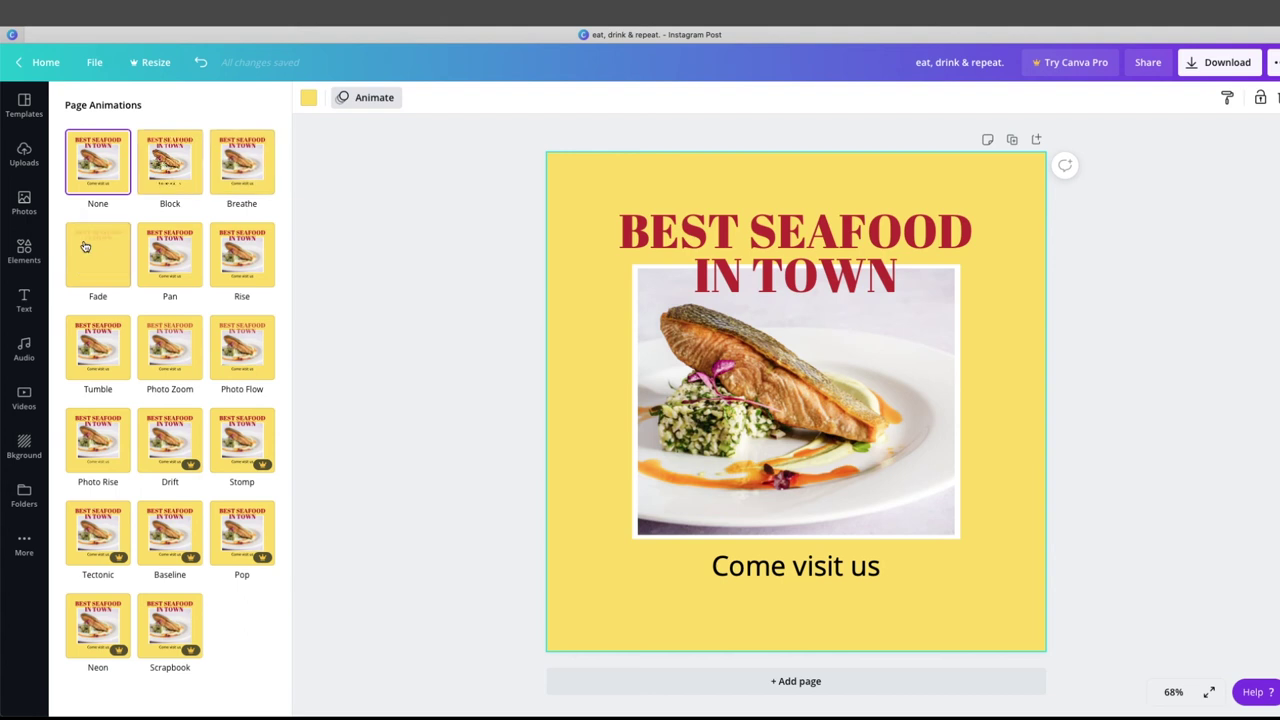
click(172, 176)
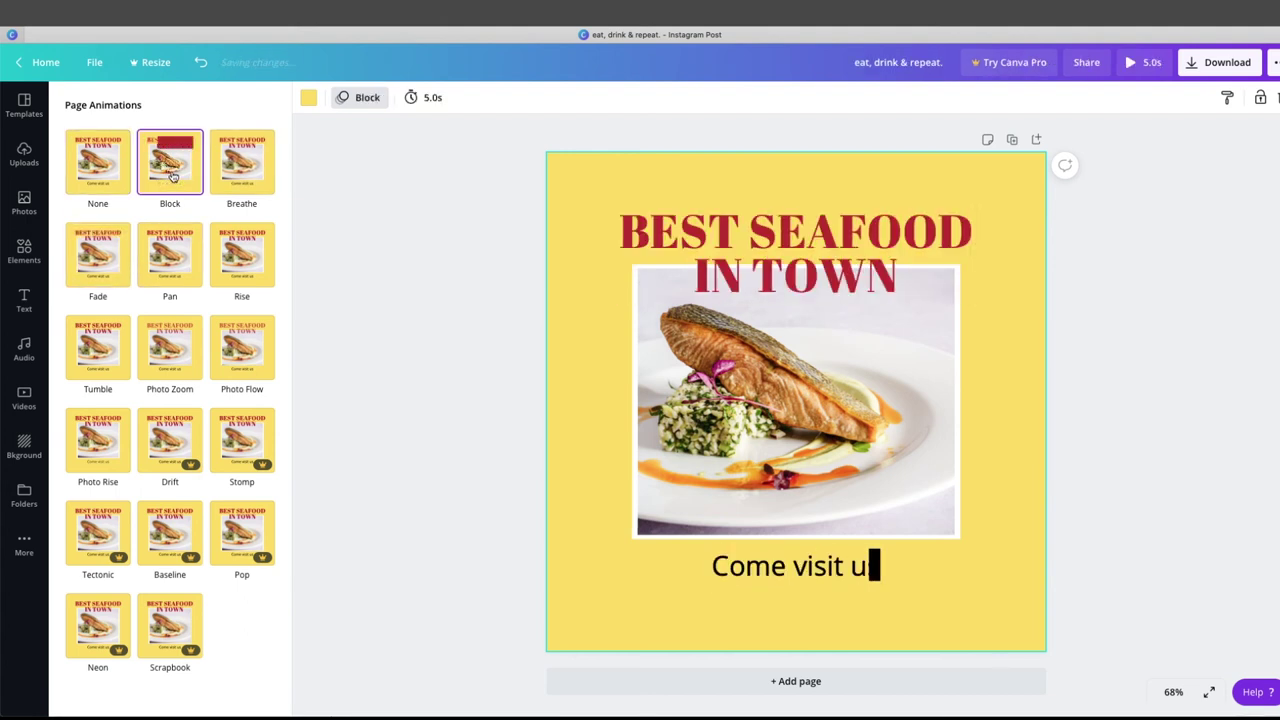
click(251, 171)
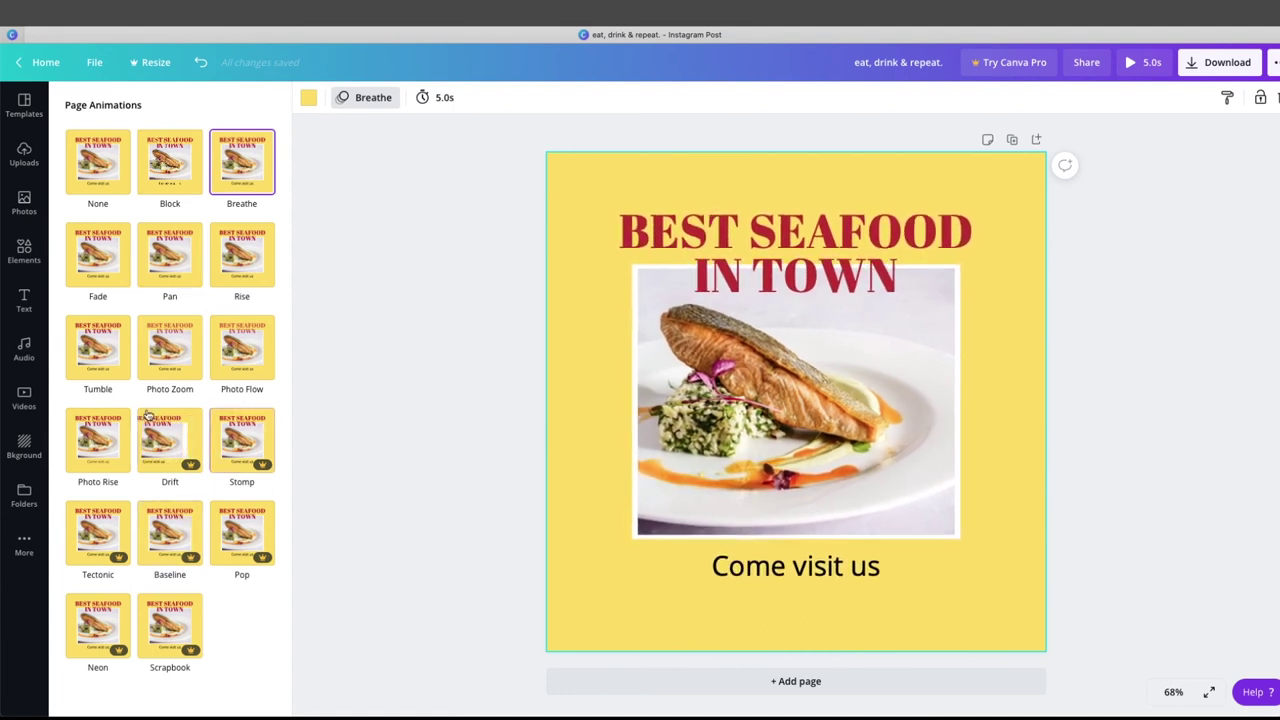
click(235, 352)
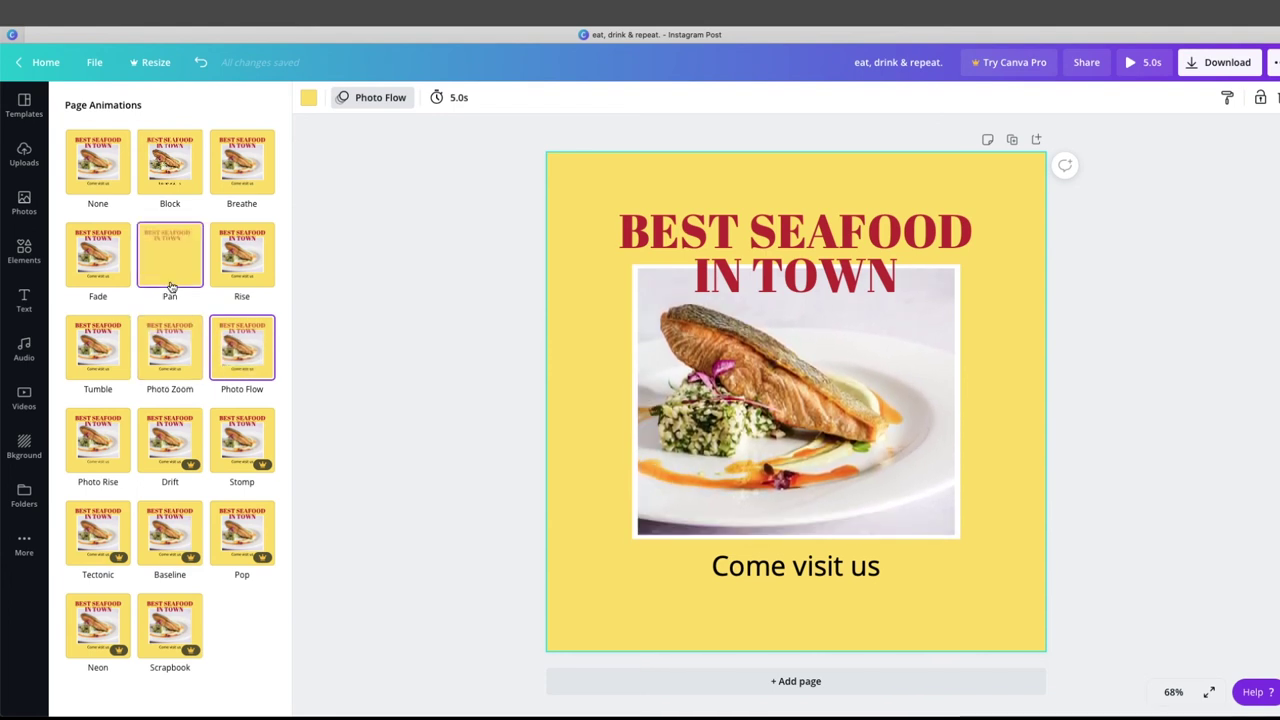
click(80, 265)
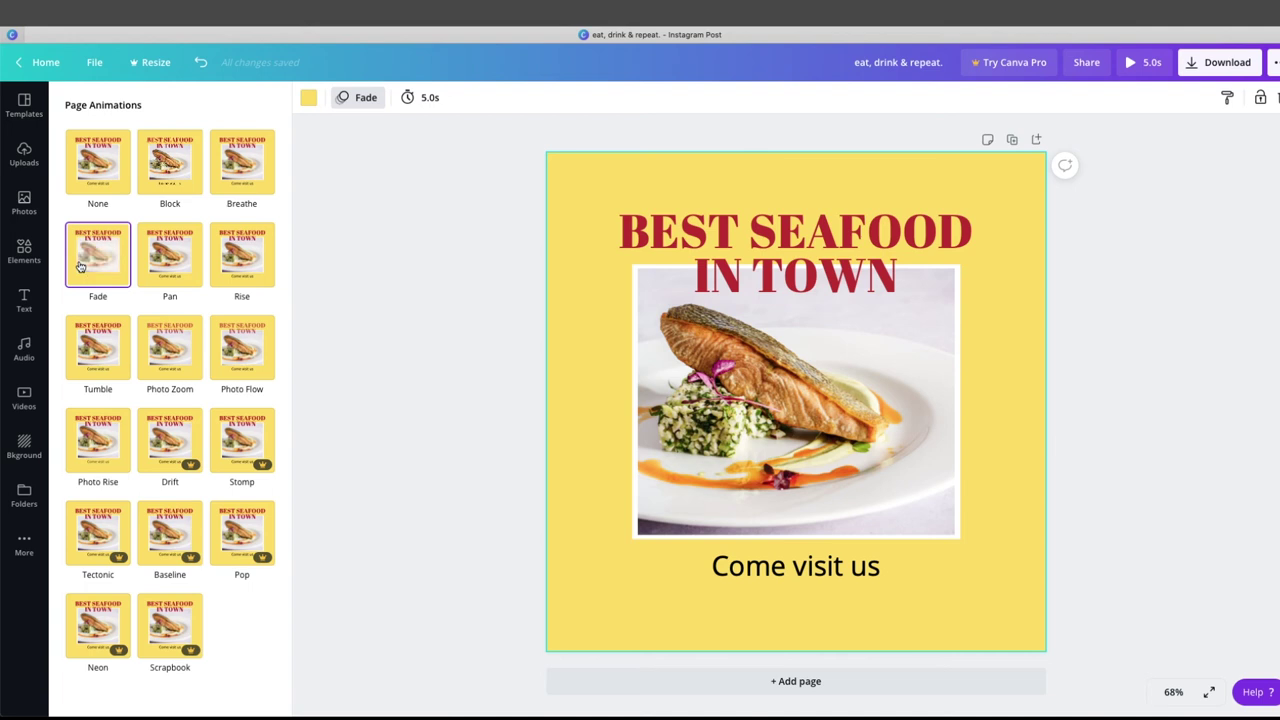
click(171, 266)
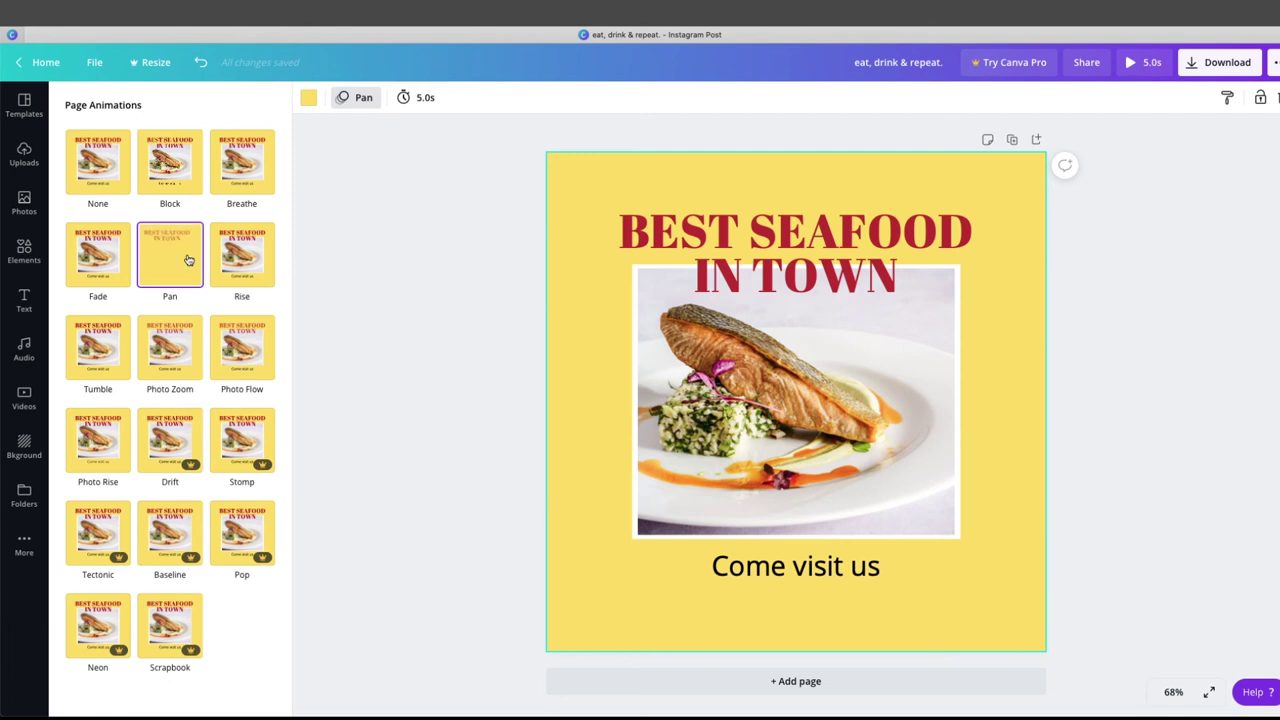
Set the page's animation timing to 9.5 s
click(418, 100)
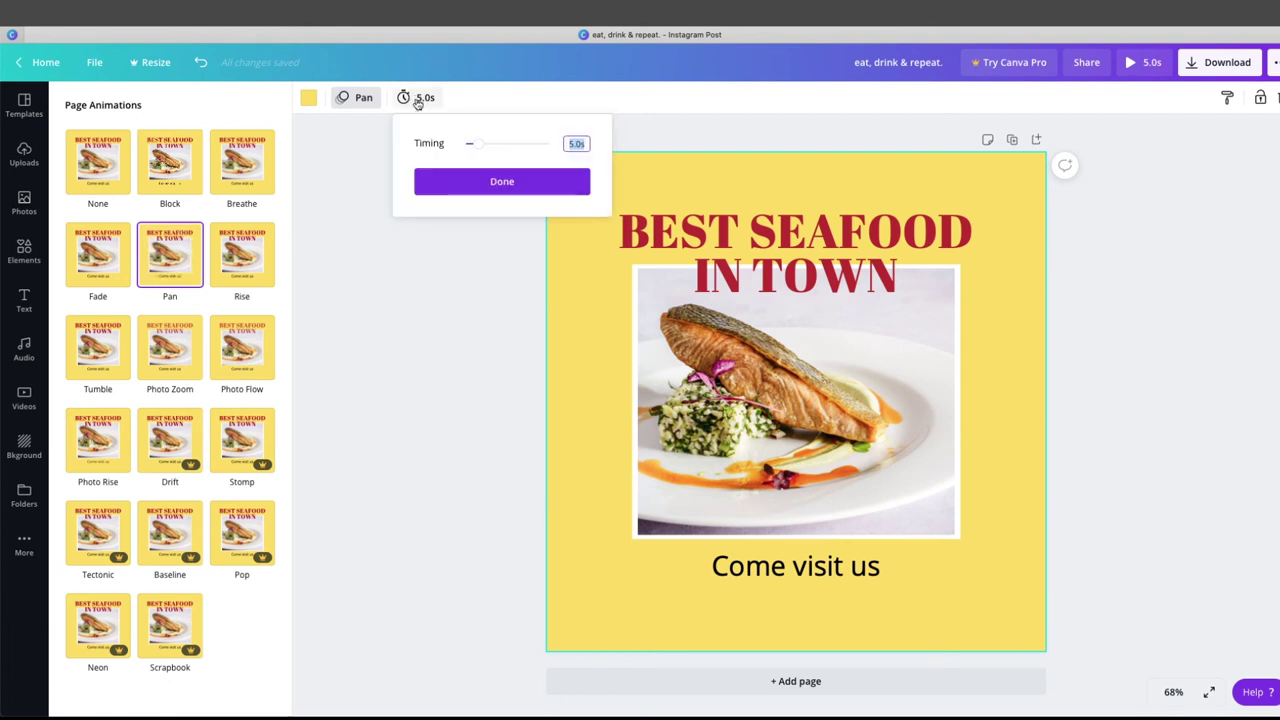
drag(480, 147, 492, 149)
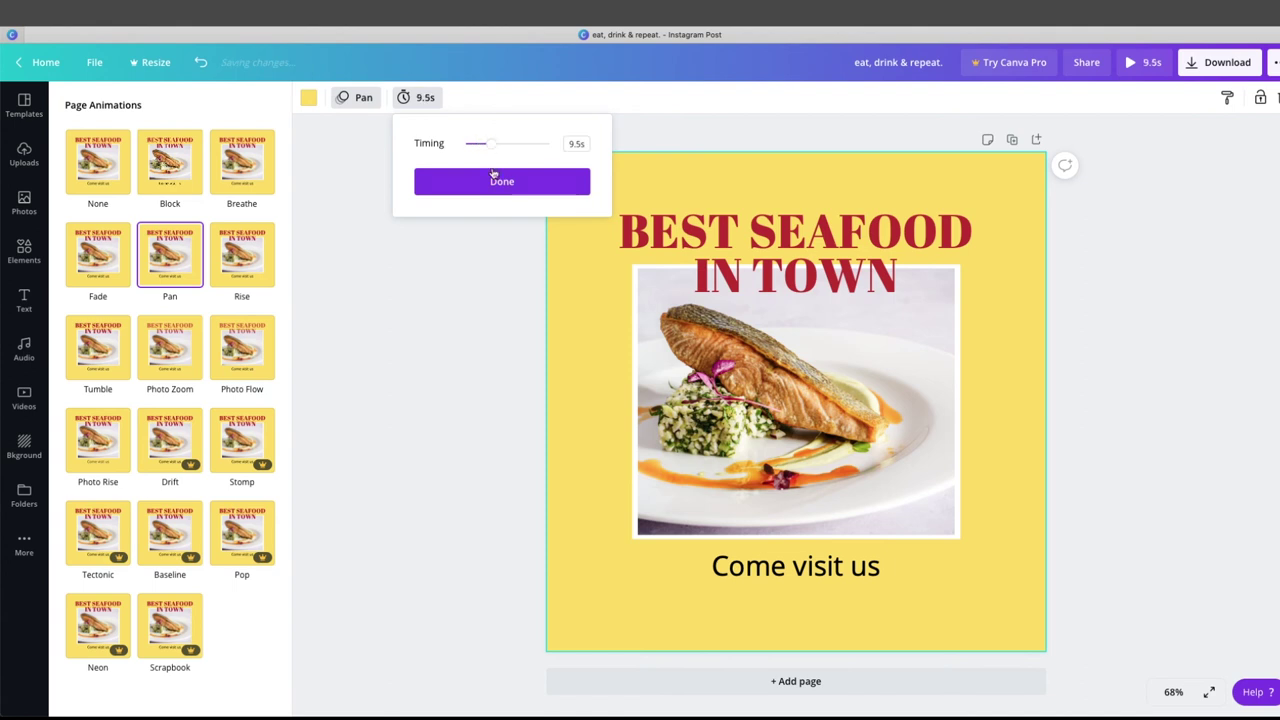
click(494, 180)
click(436, 272)
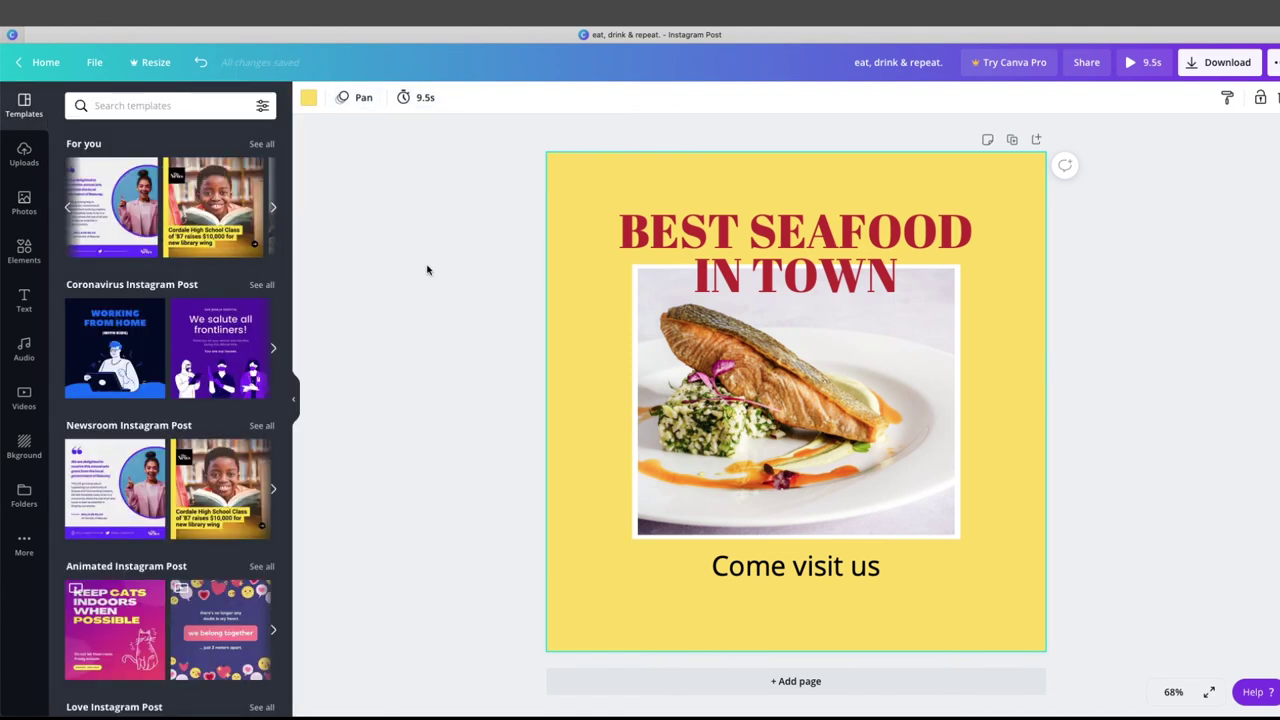
Play the full preview of the animated design and return to the editor
click(1135, 407)
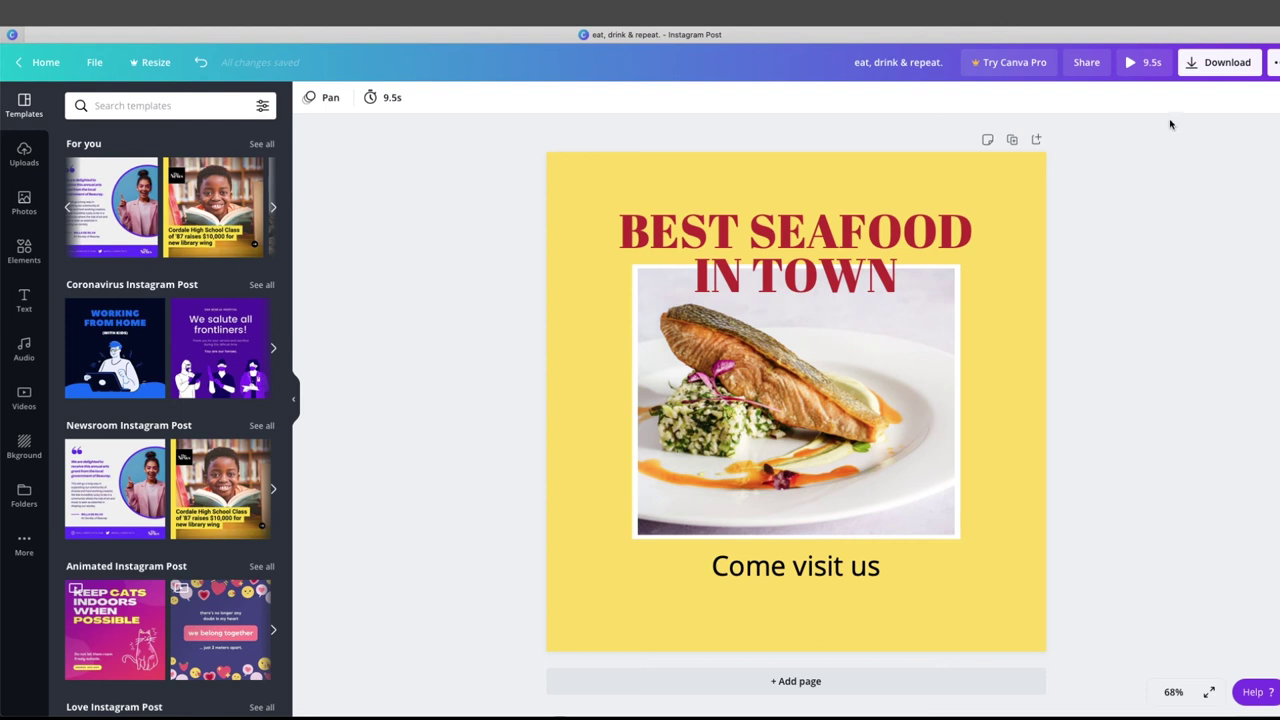
key(ctrl+alt+p)
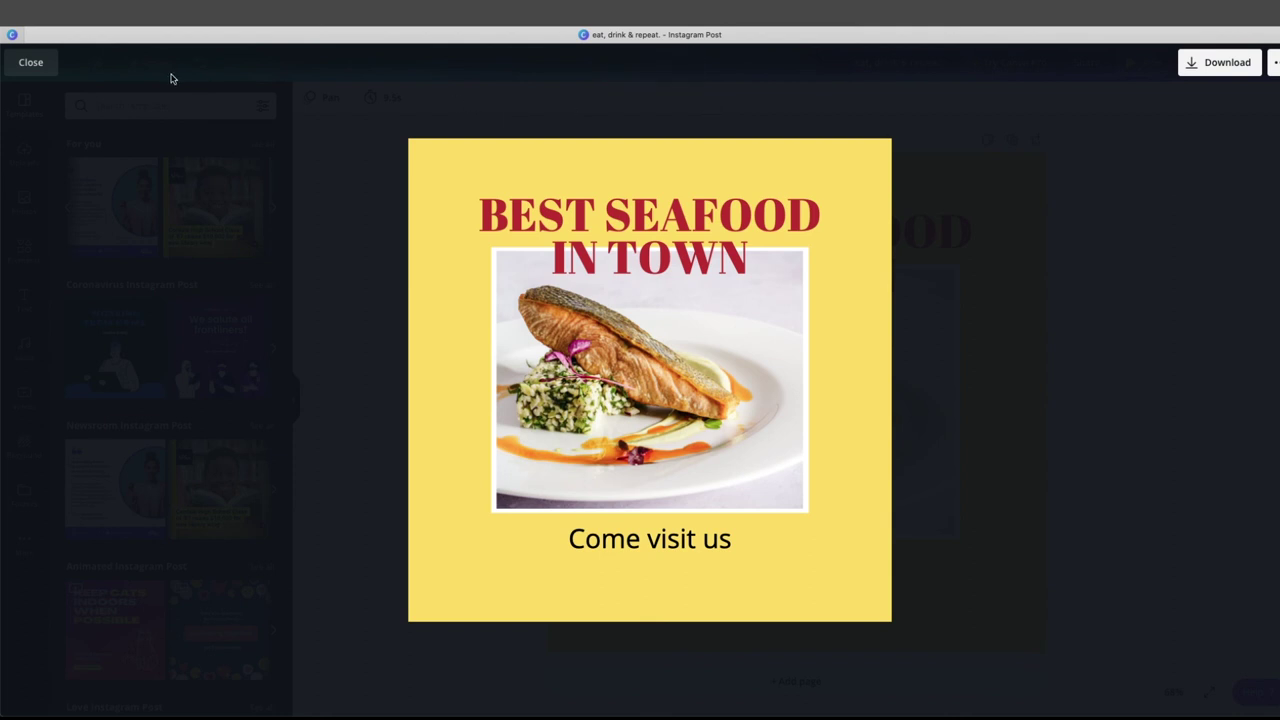
click(32, 64)
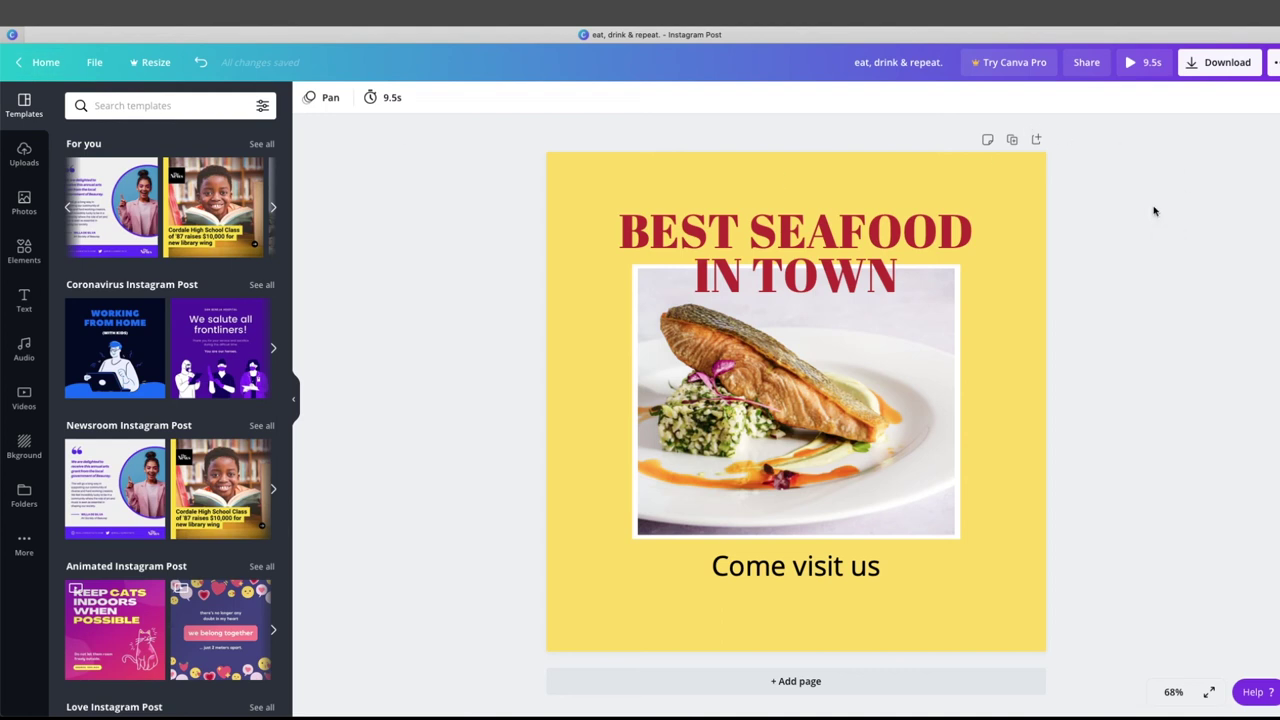
Look at the sharing options and the download file type offered for the animated design
click(1086, 64)
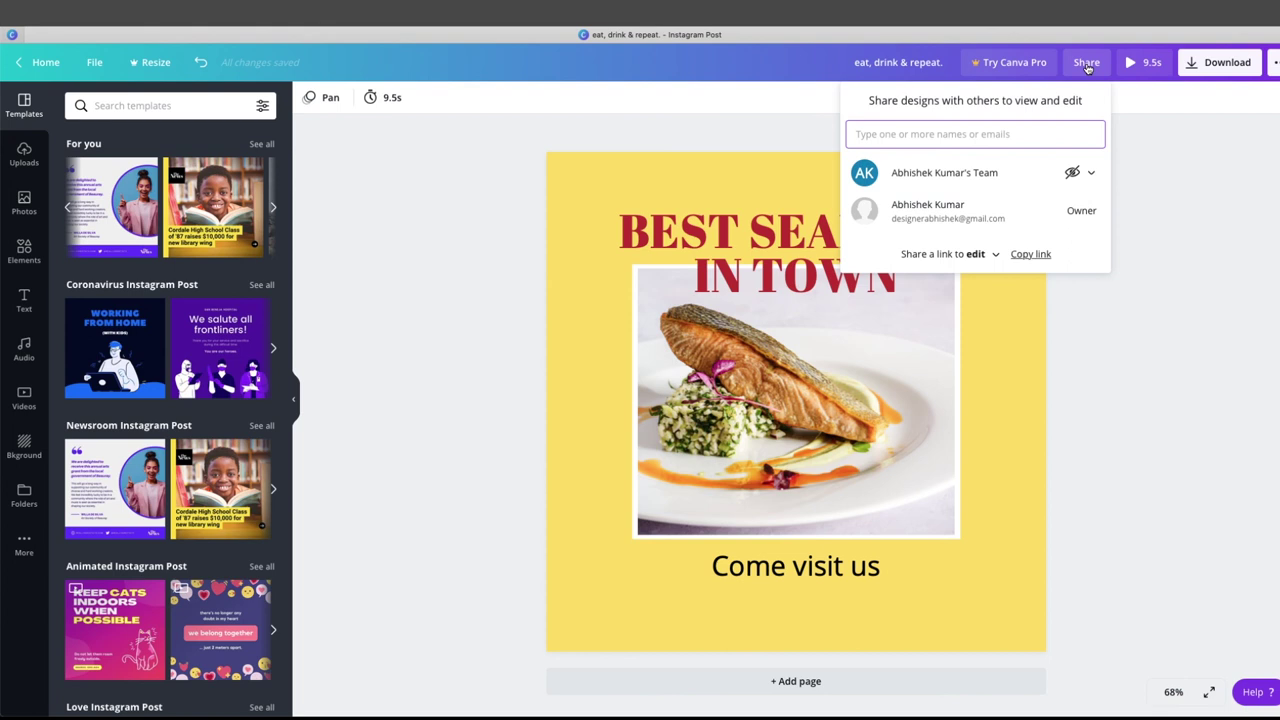
click(1209, 146)
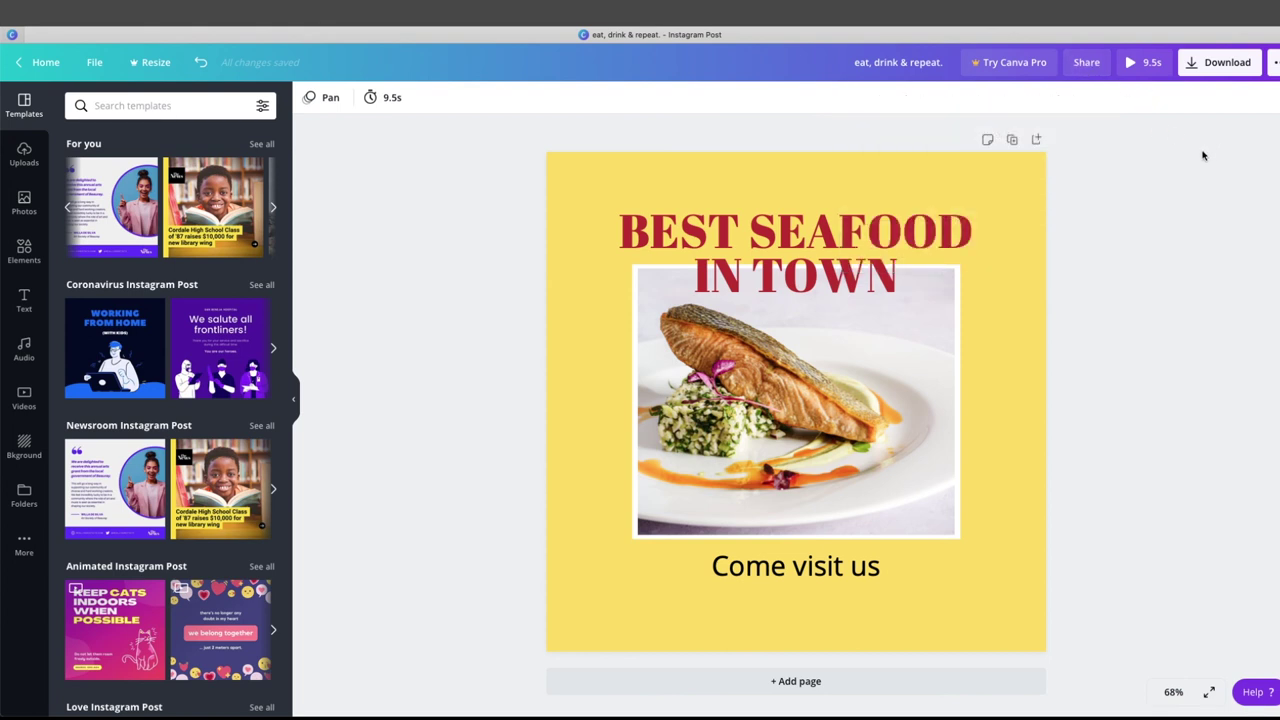
click(1220, 68)
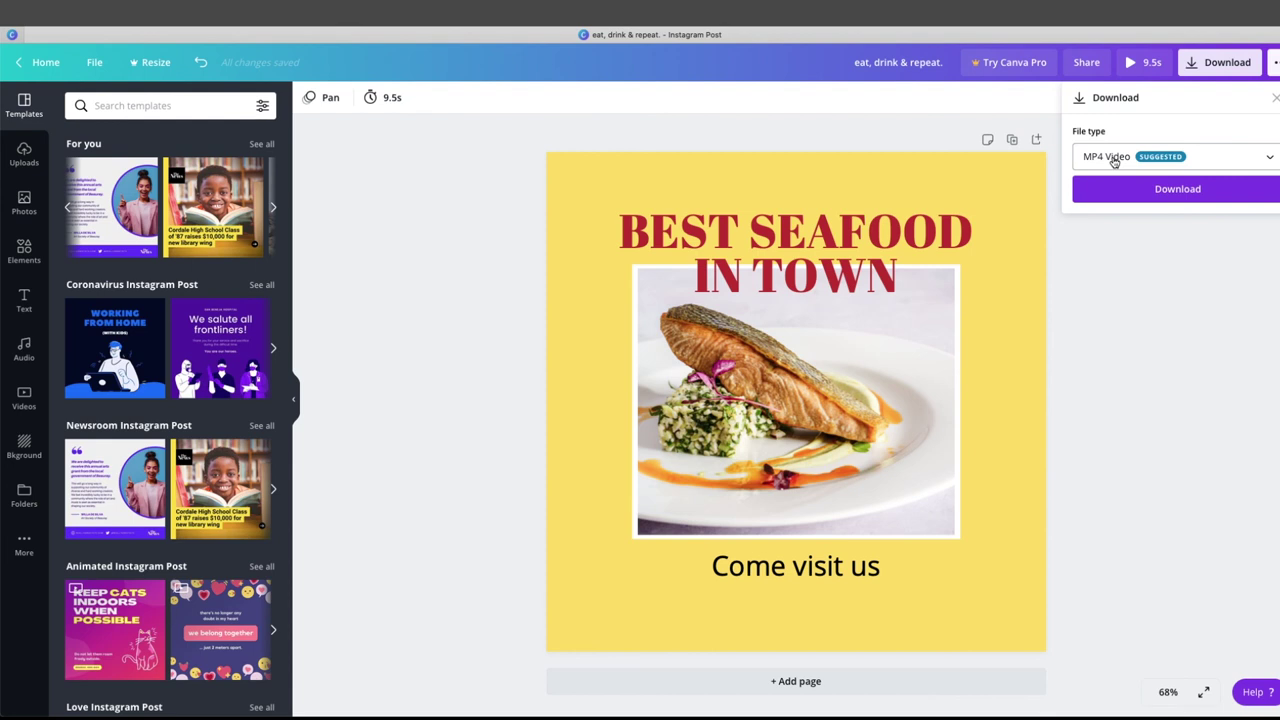
click(1126, 249)
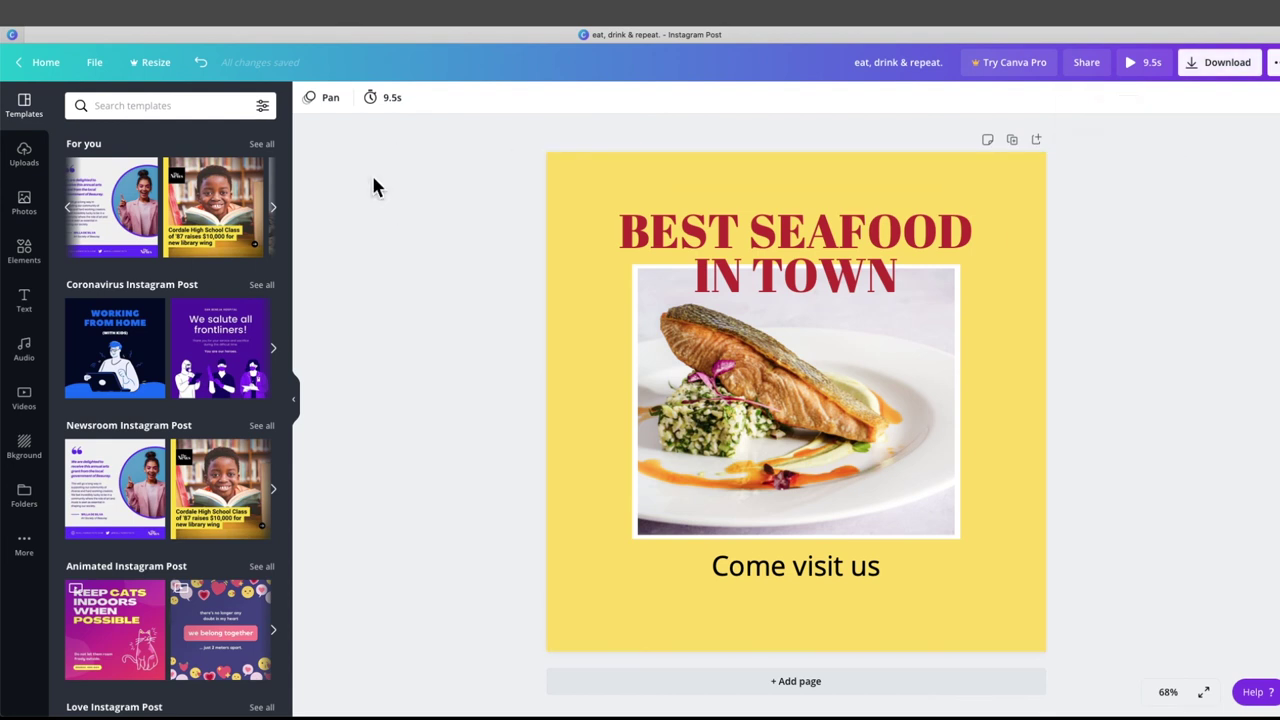
Undo the timing change and all the page animations applied to the design
click(201, 63)
click(202, 64)
click(202, 64)
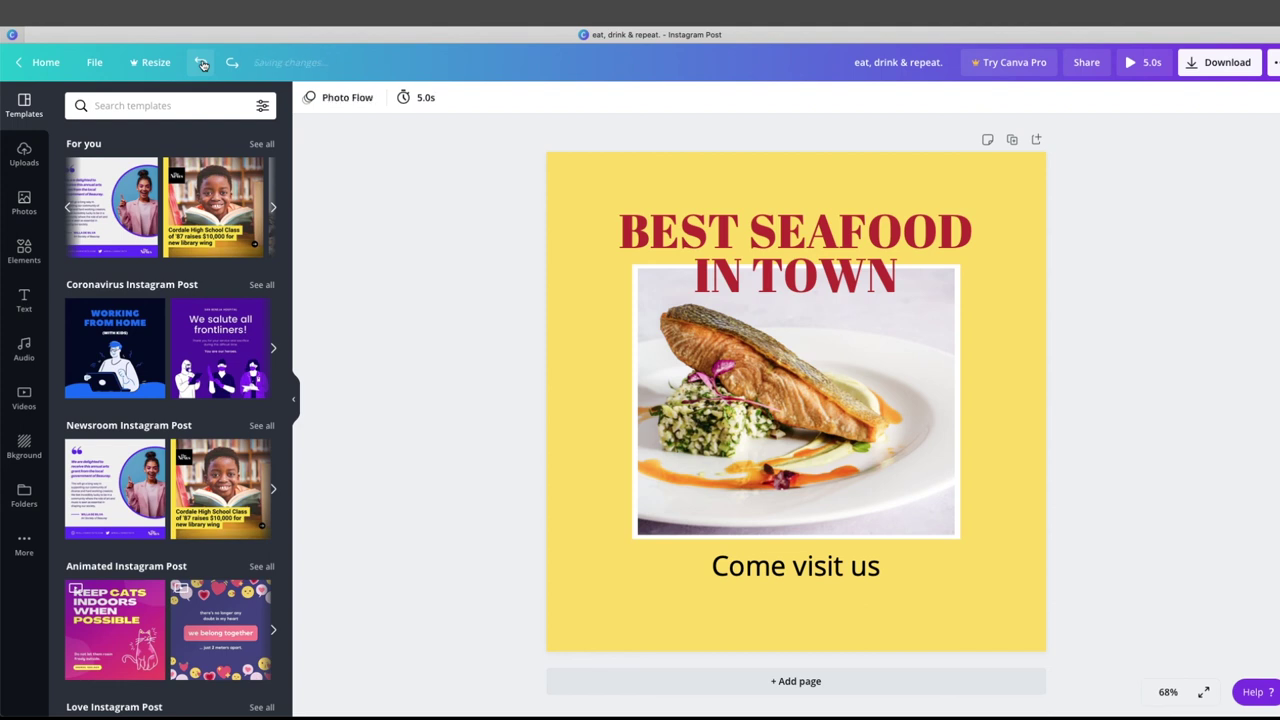
click(202, 64)
click(202, 64)
click(202, 64)
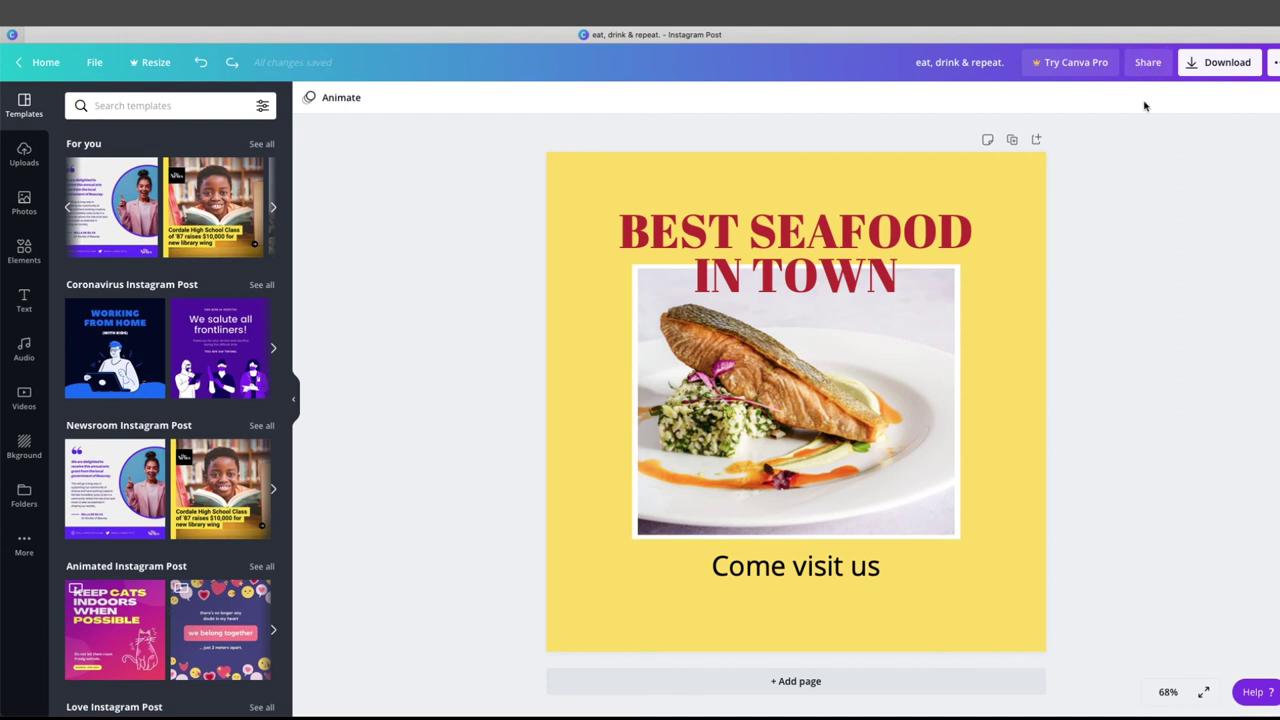
Review the download file types, download the design as a PNG and move the downloaded image's window to the middle of the screen
click(1226, 62)
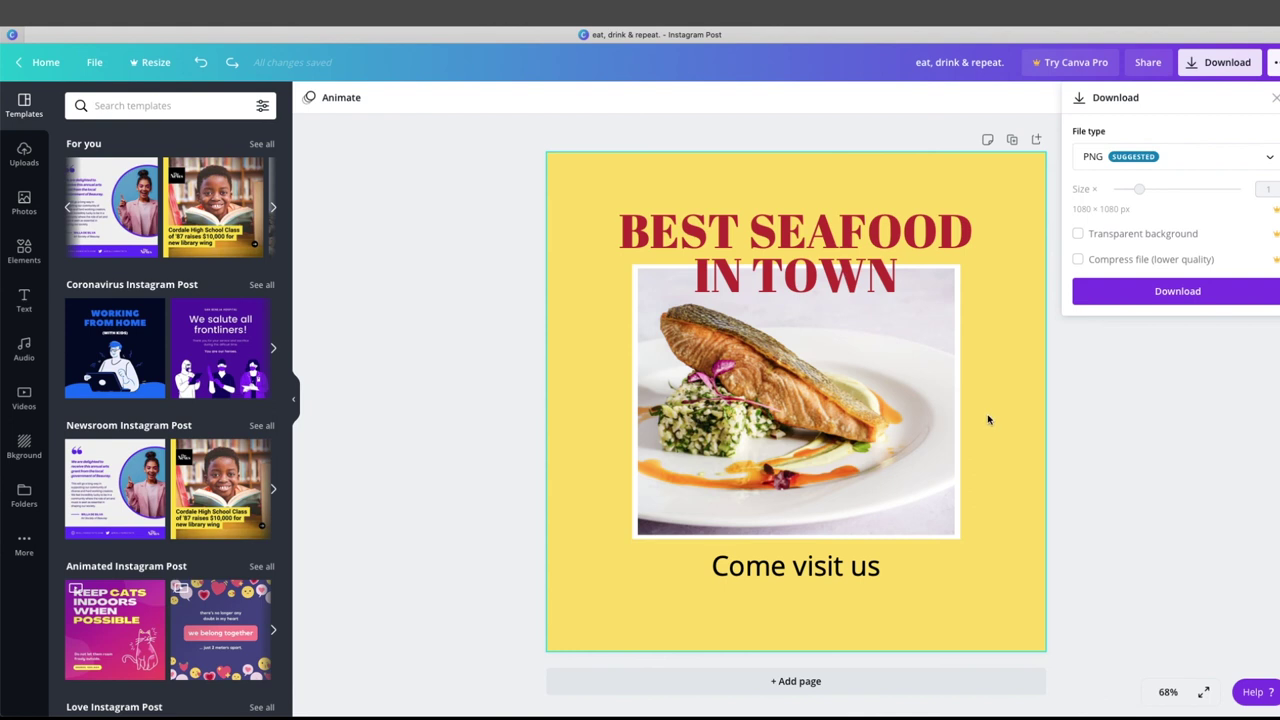
click(1178, 160)
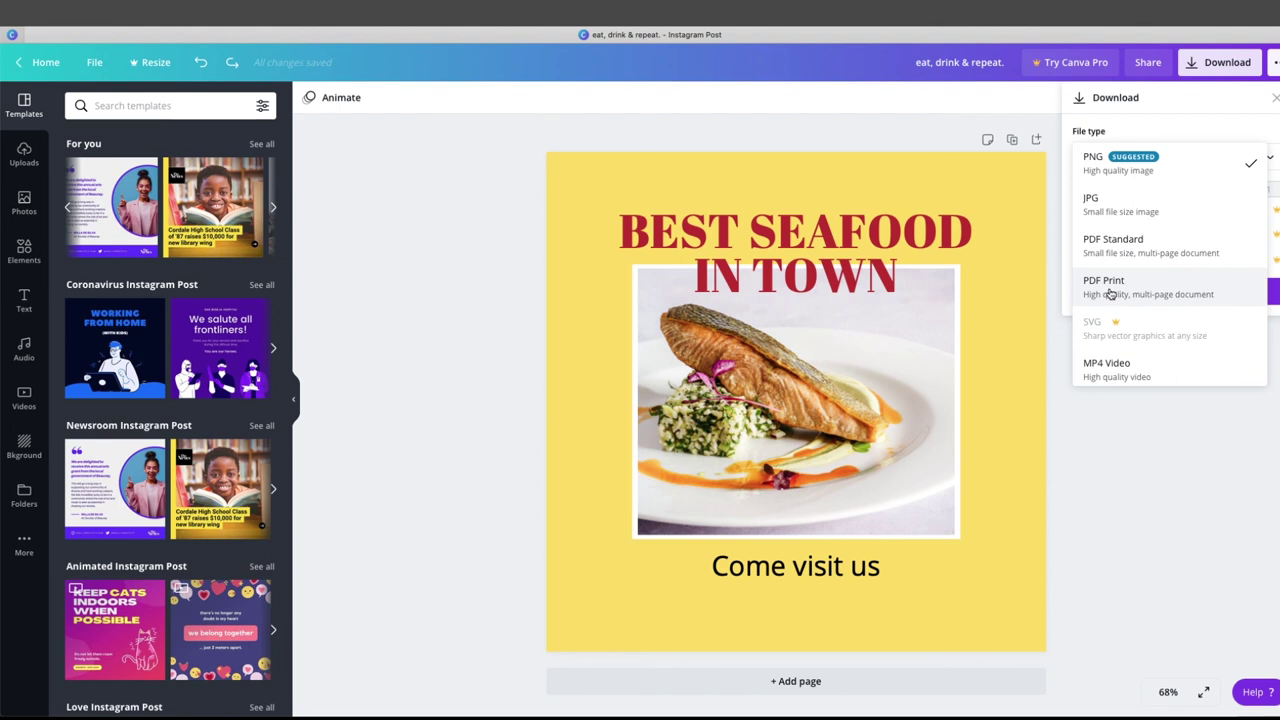
scroll(1125, 350, down, 1)
scroll(1121, 370, down, 1)
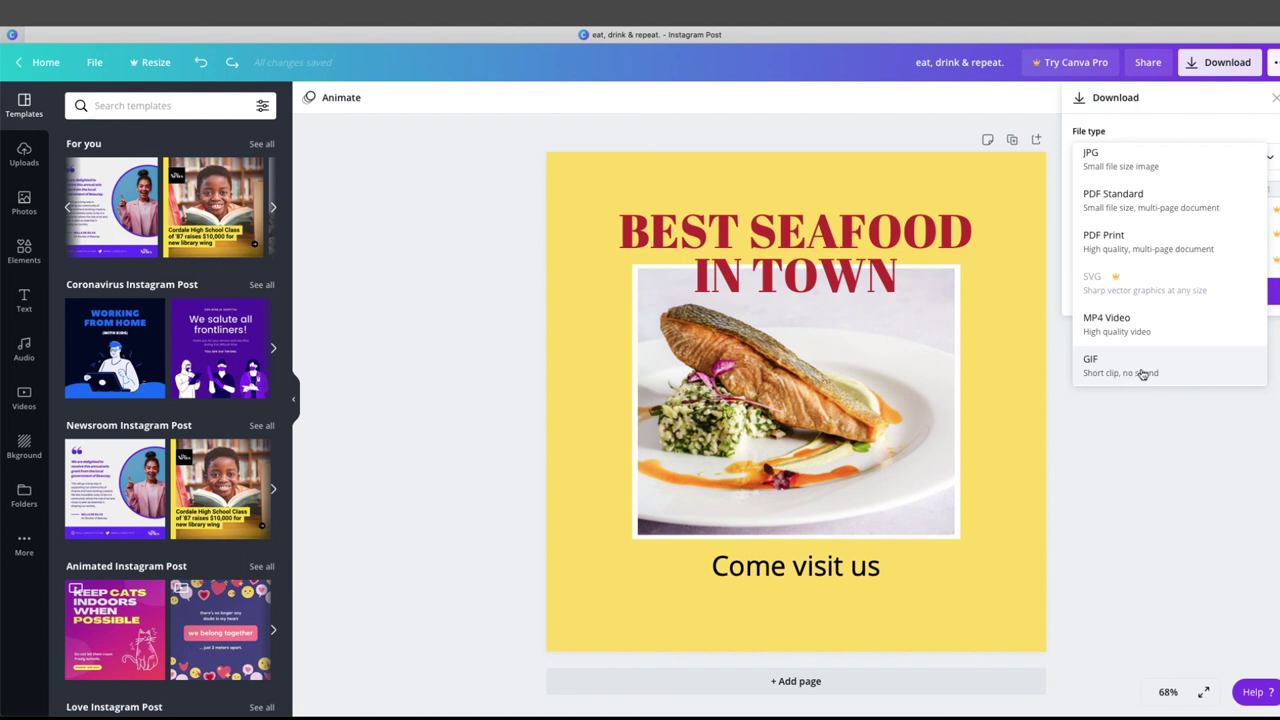
scroll(1148, 345, up, 1)
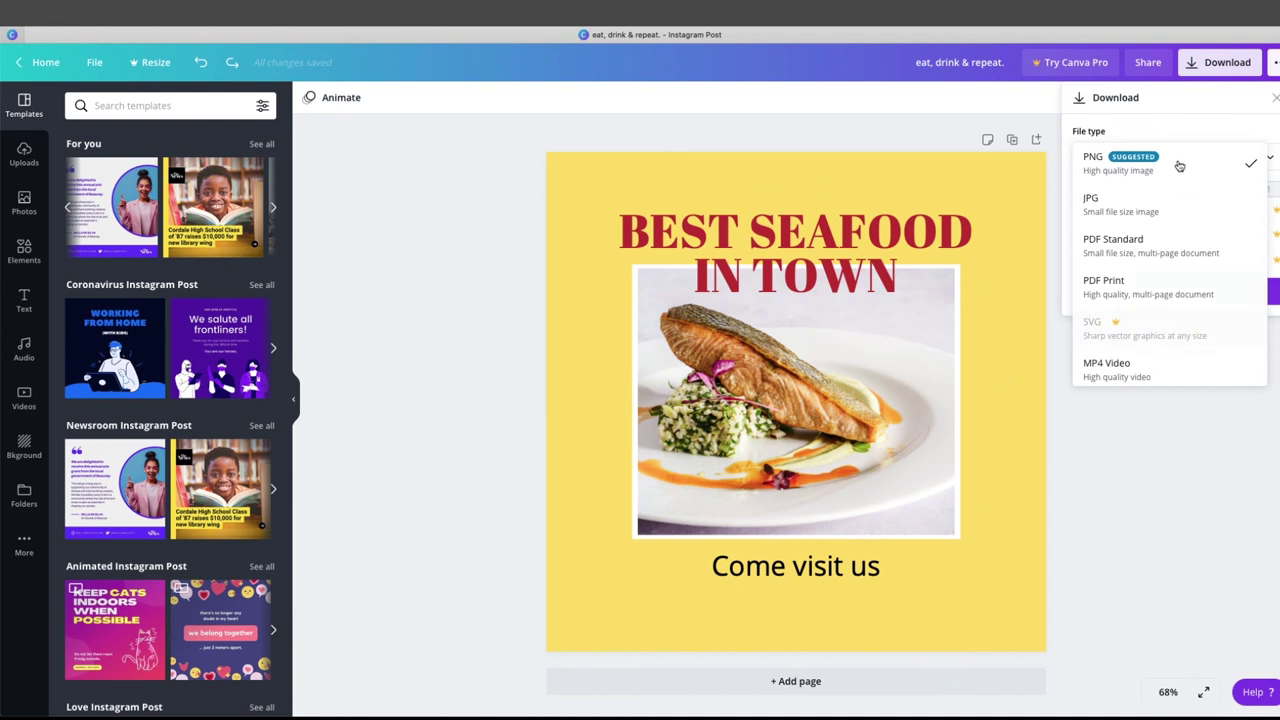
click(1104, 168)
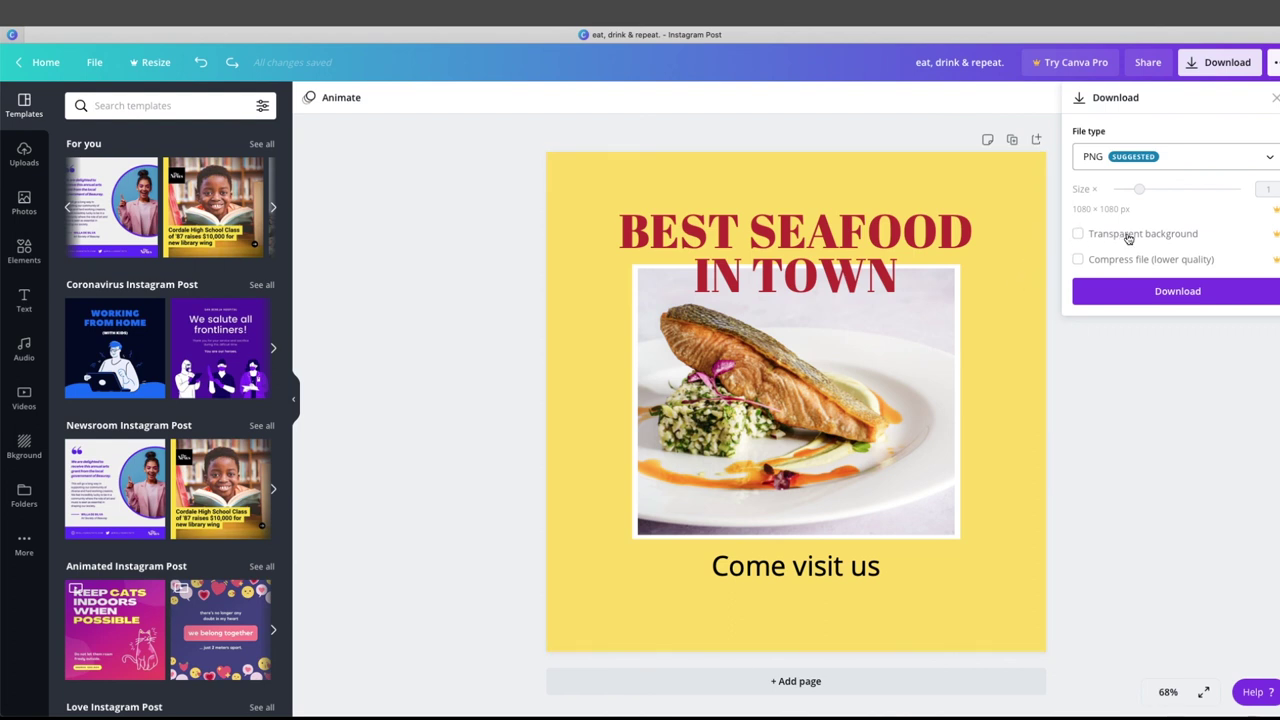
click(1176, 293)
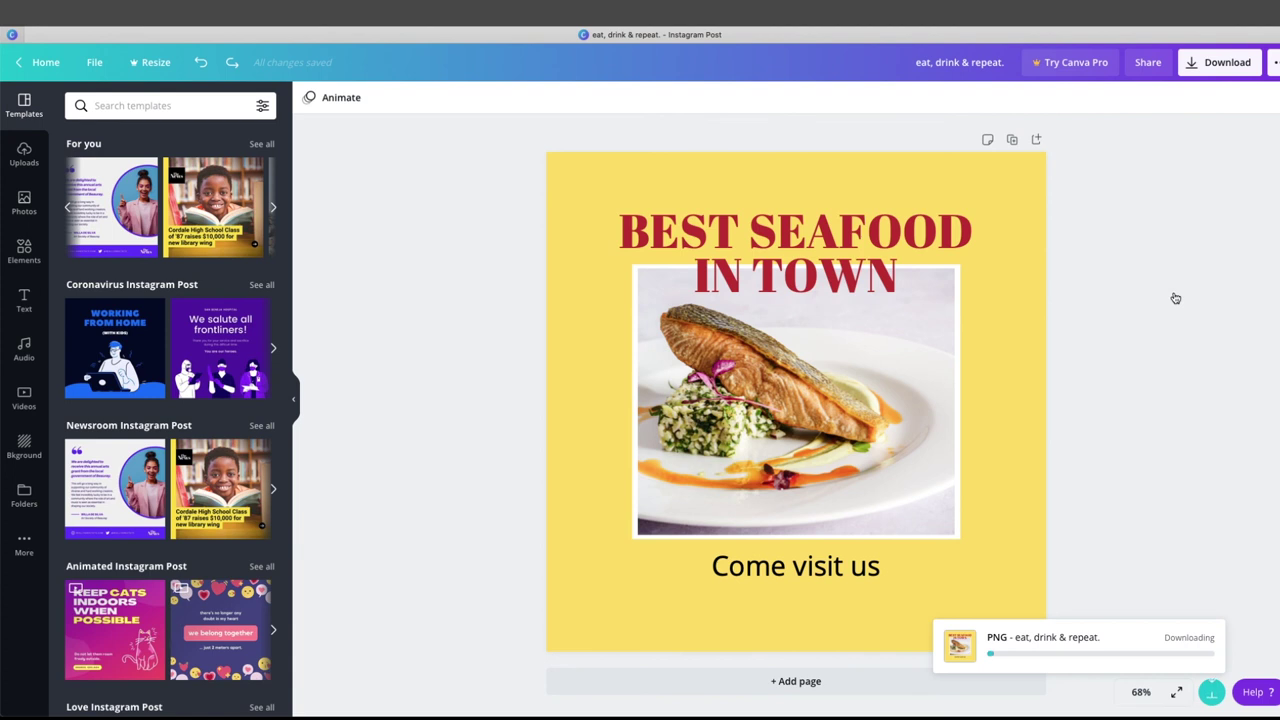
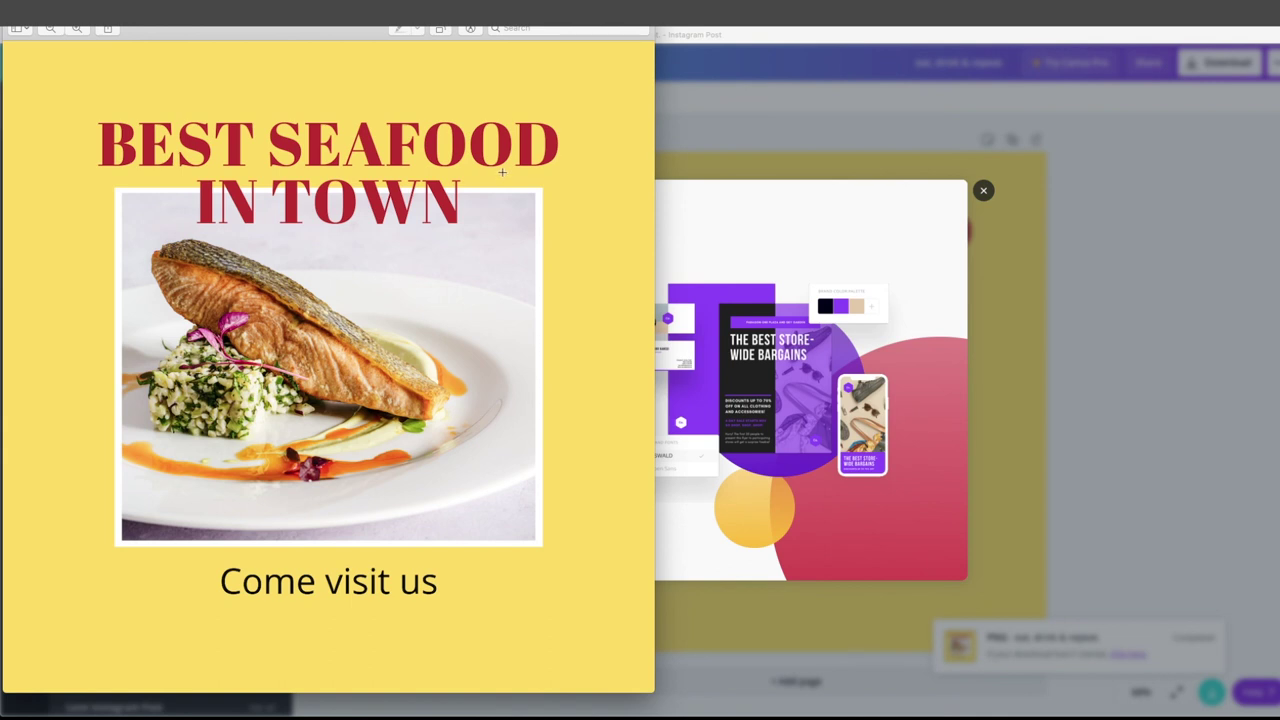
drag(197, 37, 576, 37)
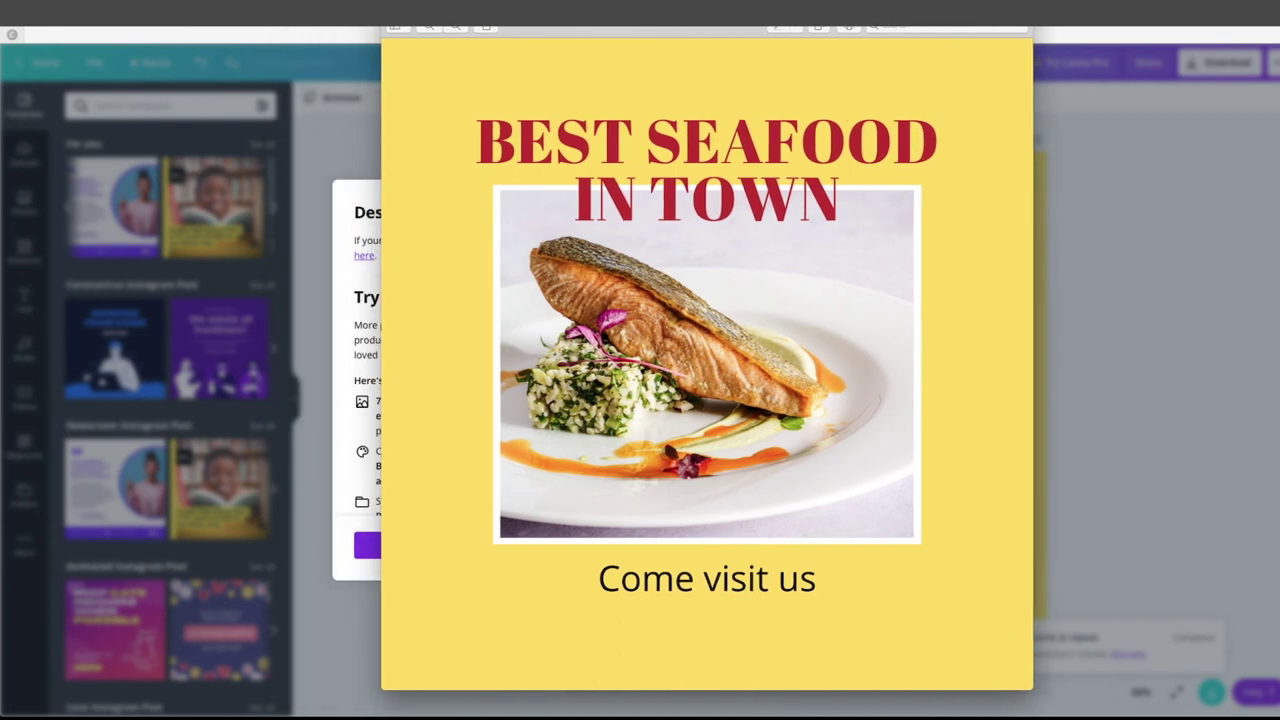